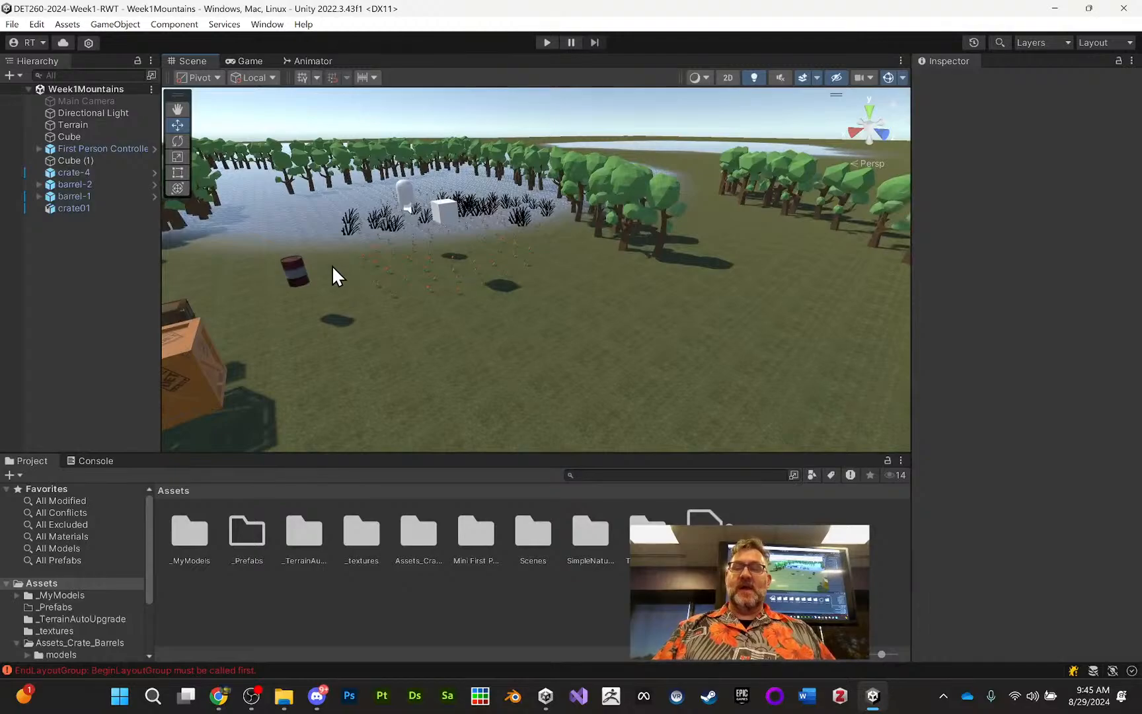
# Step: Look over the crates, barrels, cube and painted grass placed across the terrain
pyautogui.keyDown('alt'); pyautogui.moveTo(331, 271); pyautogui.dragTo(433, 313); pyautogui.keyUp('alt')
pyautogui.click(433, 313)
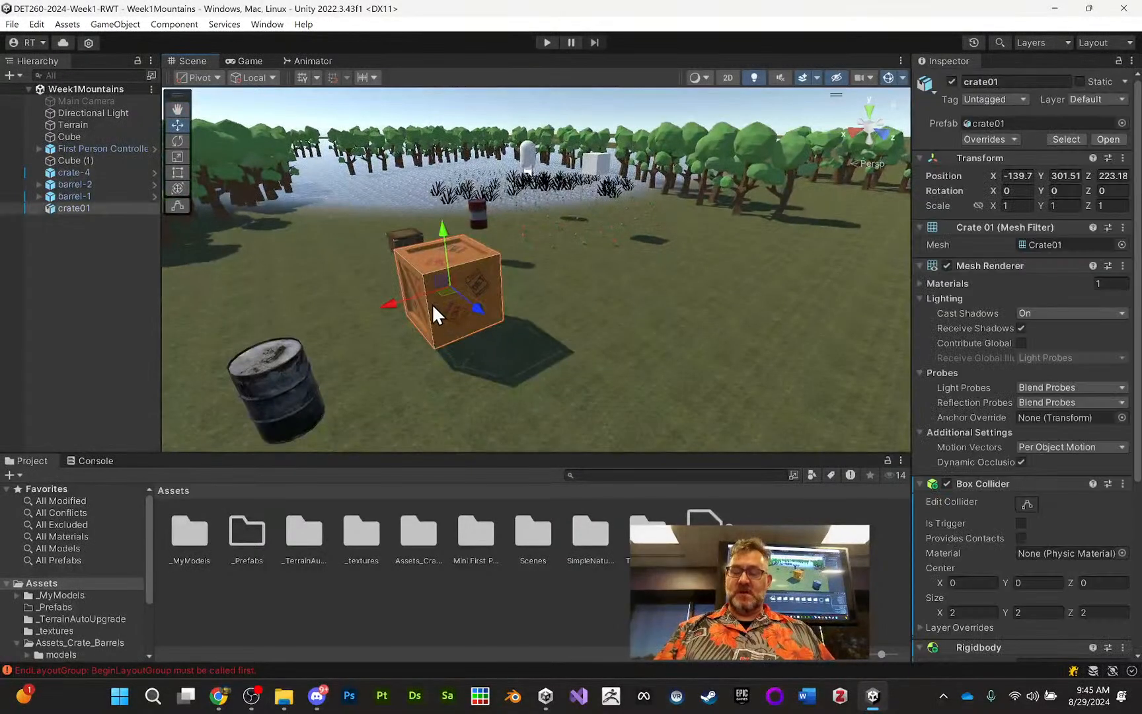
pyautogui.press('f')
pyautogui.moveTo(645, 276); pyautogui.dragTo(510, 276, button='right')
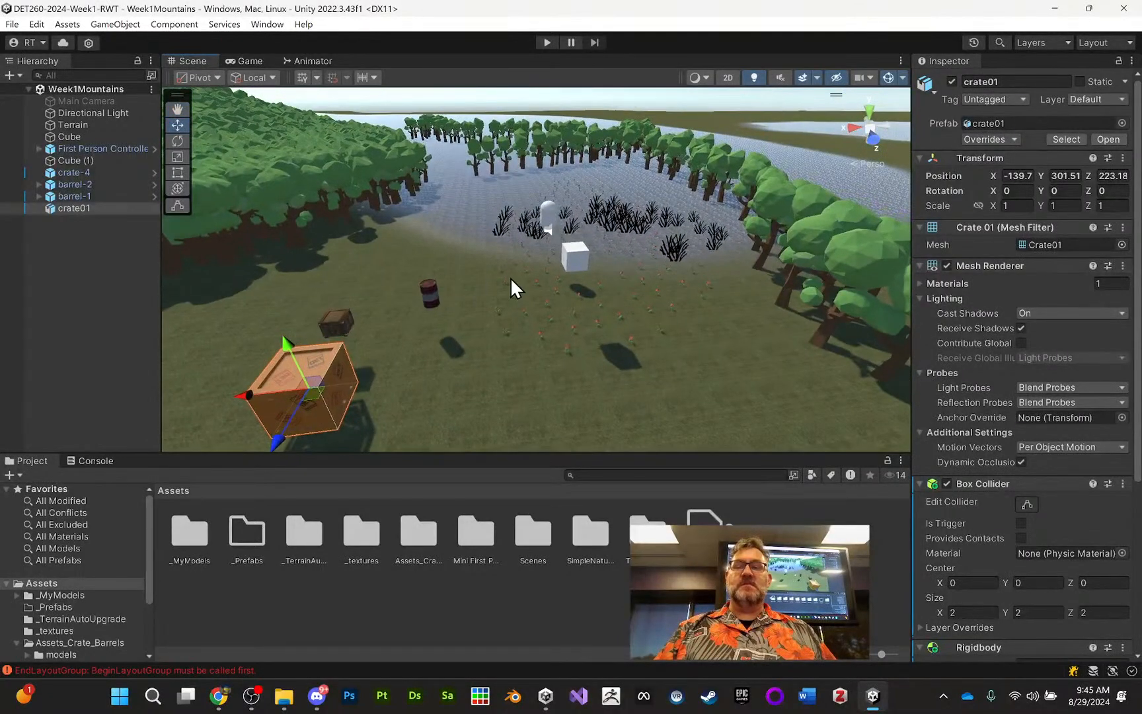
pyautogui.moveTo(550, 242); pyautogui.dragTo(460, 223, button='middle')
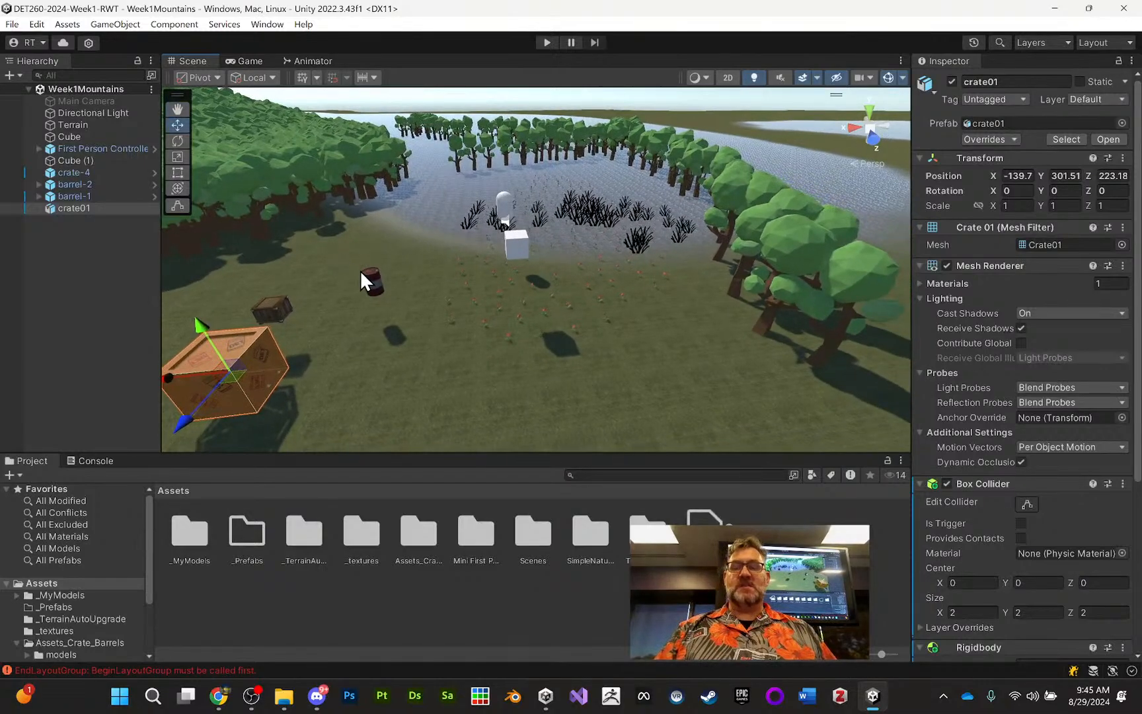
pyautogui.moveTo(353, 260); pyautogui.dragTo(423, 236, button='middle')
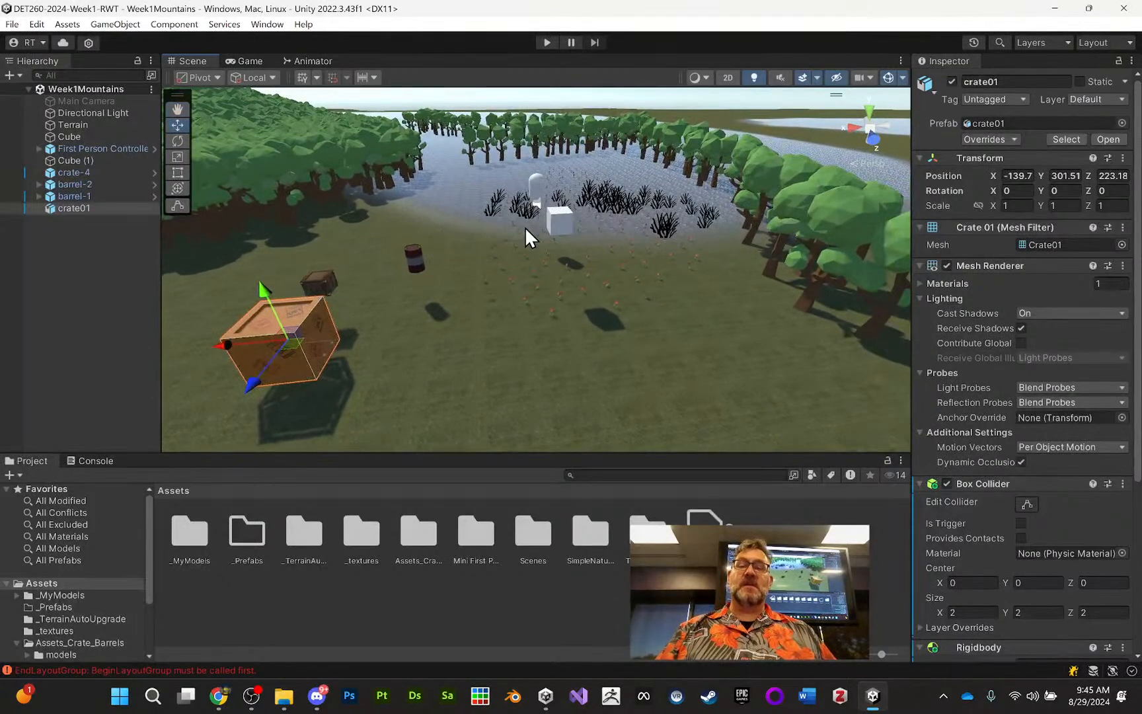
pyautogui.moveTo(511, 223); pyautogui.dragTo(522, 238, button='middle')
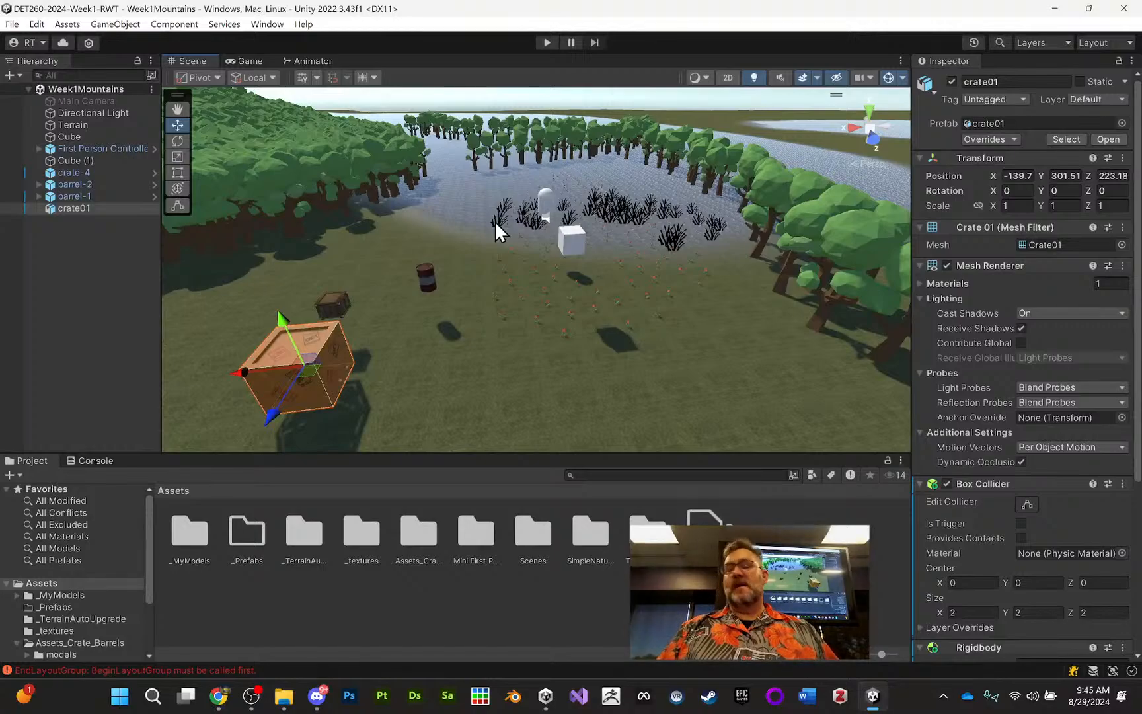
pyautogui.click(518, 217)
pyautogui.scroll(5, 540, 250)
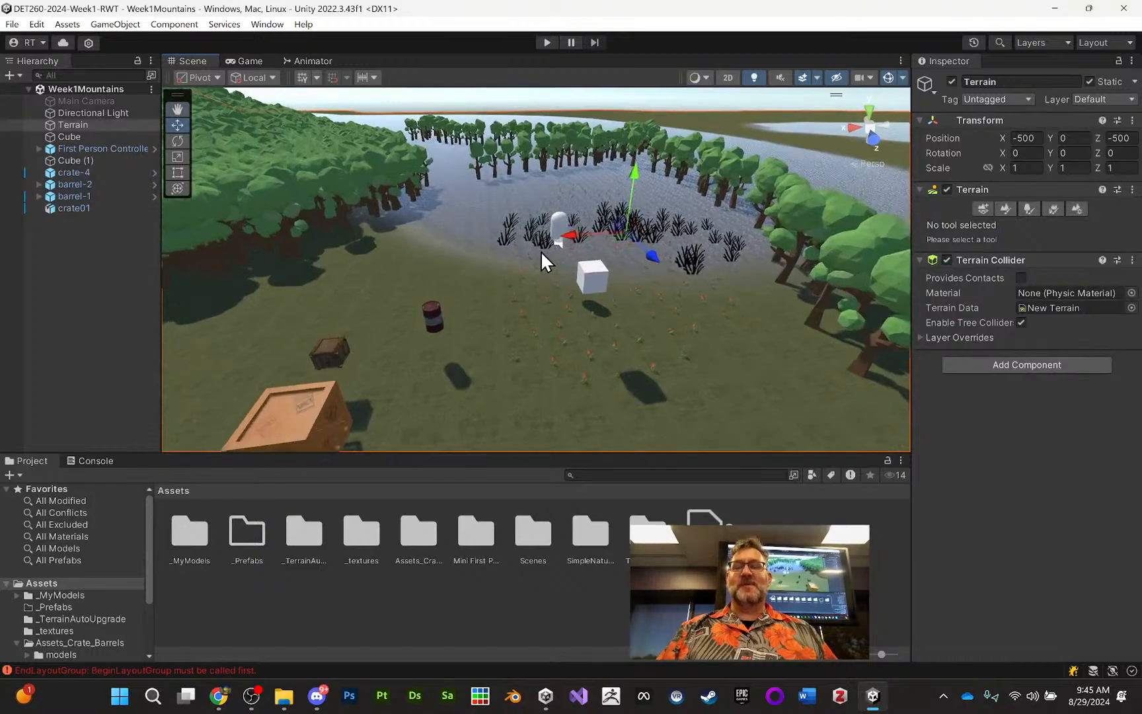
# Step: Move Cube (1) down to the ground beside the grass clumps, at about X -155, Y 300.61, Z 210.22
pyautogui.click(634, 293)
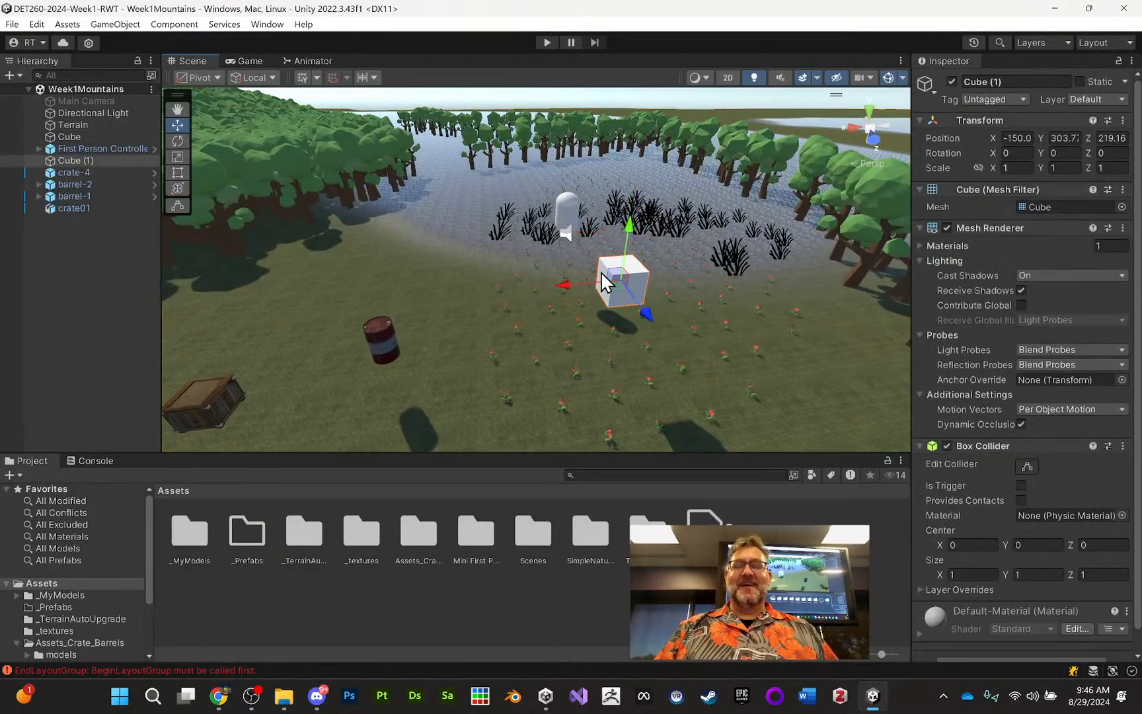
pyautogui.moveTo(666, 336); pyautogui.dragTo(580, 228)
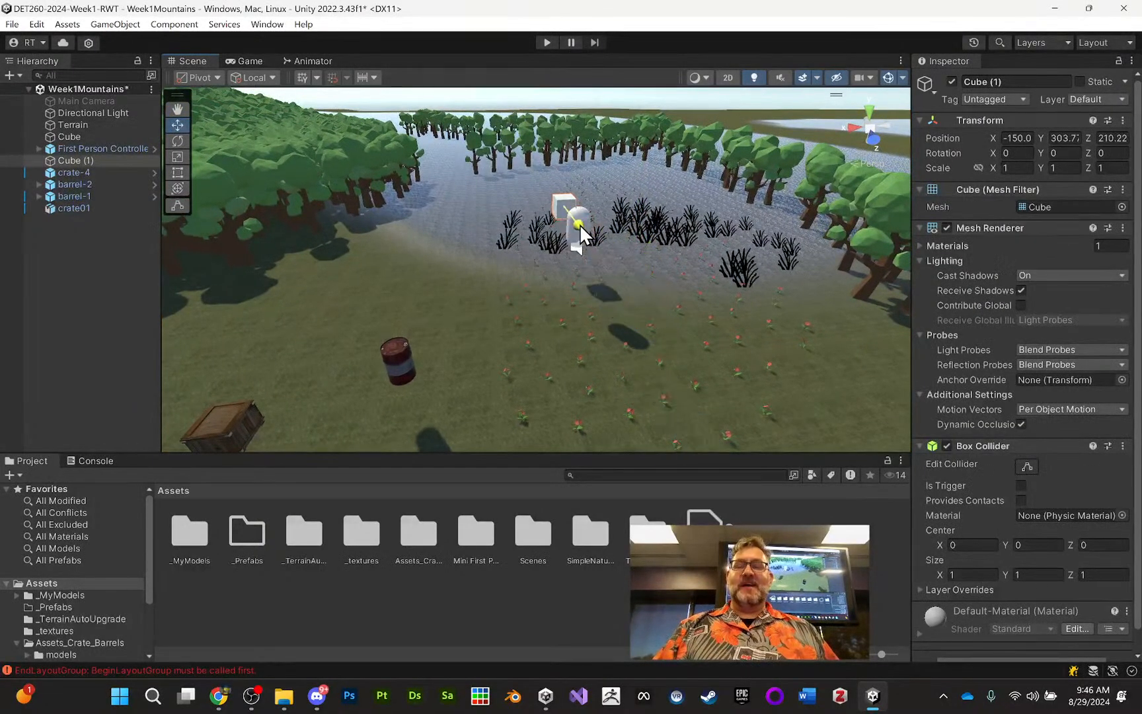
pyautogui.moveTo(504, 217); pyautogui.dragTo(601, 193)
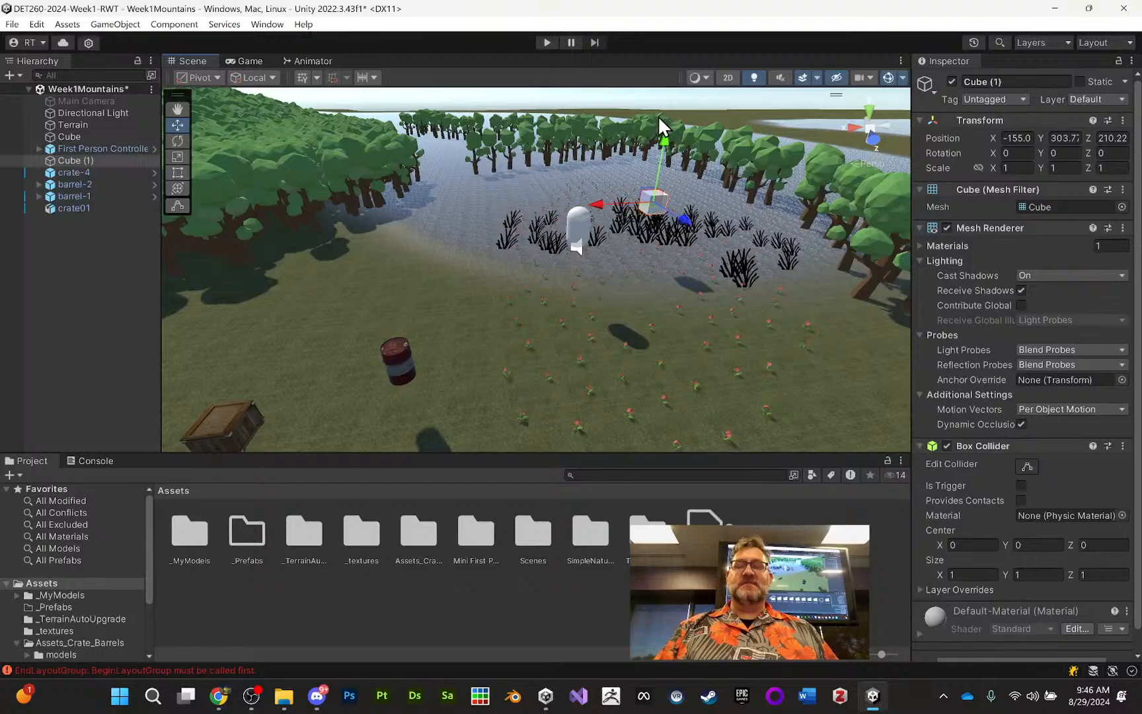
pyautogui.moveTo(662, 132); pyautogui.dragTo(662, 230)
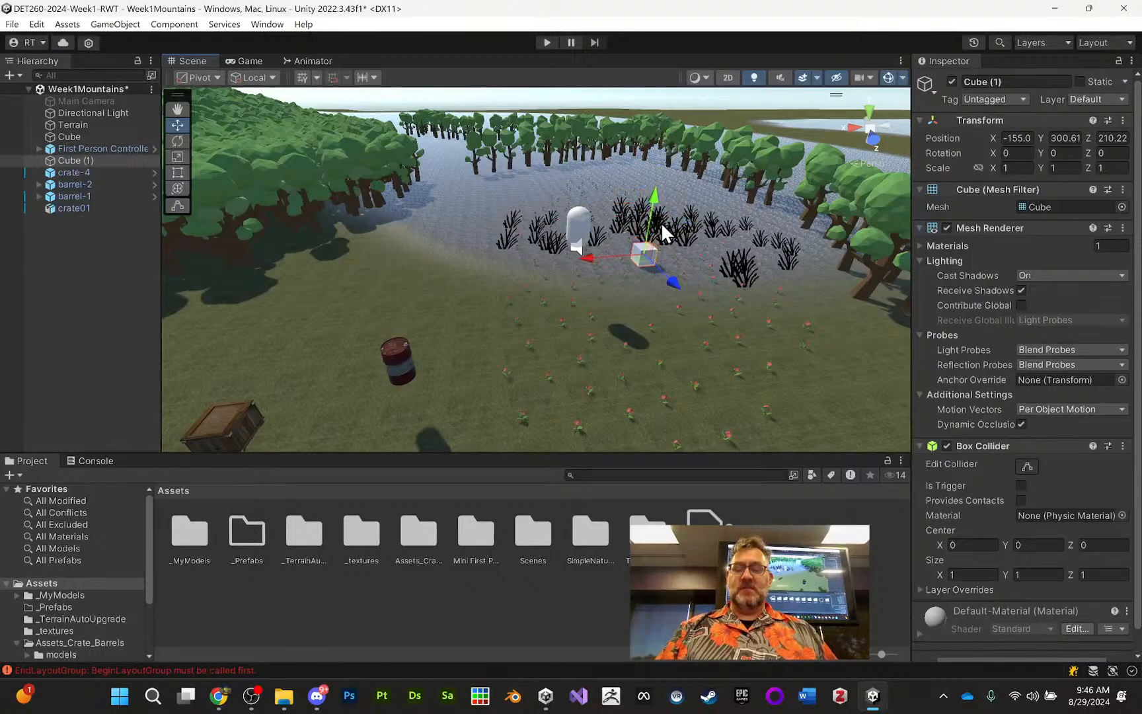
# Step: Frame Cube (1) and examine the painted grass clumps and flowers around it from several angles
pyautogui.press('f')
pyautogui.moveTo(658, 247); pyautogui.dragTo(699, 296, button='middle')
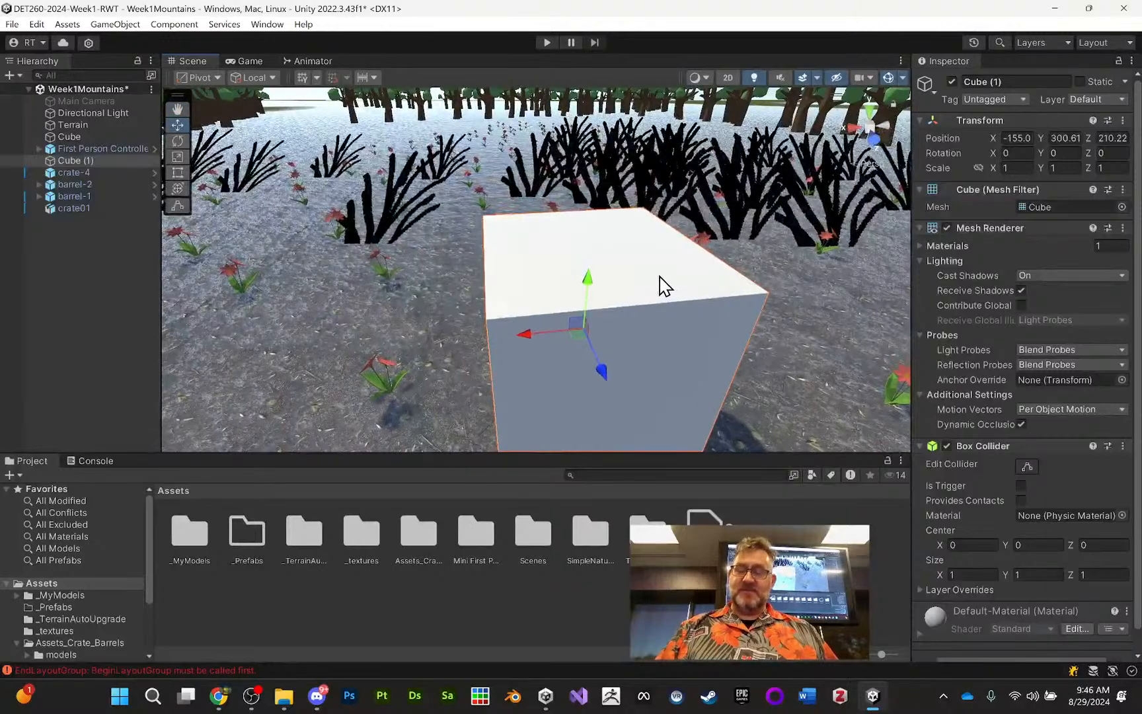
pyautogui.keyDown('alt'); pyautogui.moveTo(660, 276); pyautogui.dragTo(787, 254); pyautogui.keyUp('alt')
pyautogui.moveTo(662, 252); pyautogui.dragTo(747, 297, button='middle')
pyautogui.scroll(-1, 688, 289)
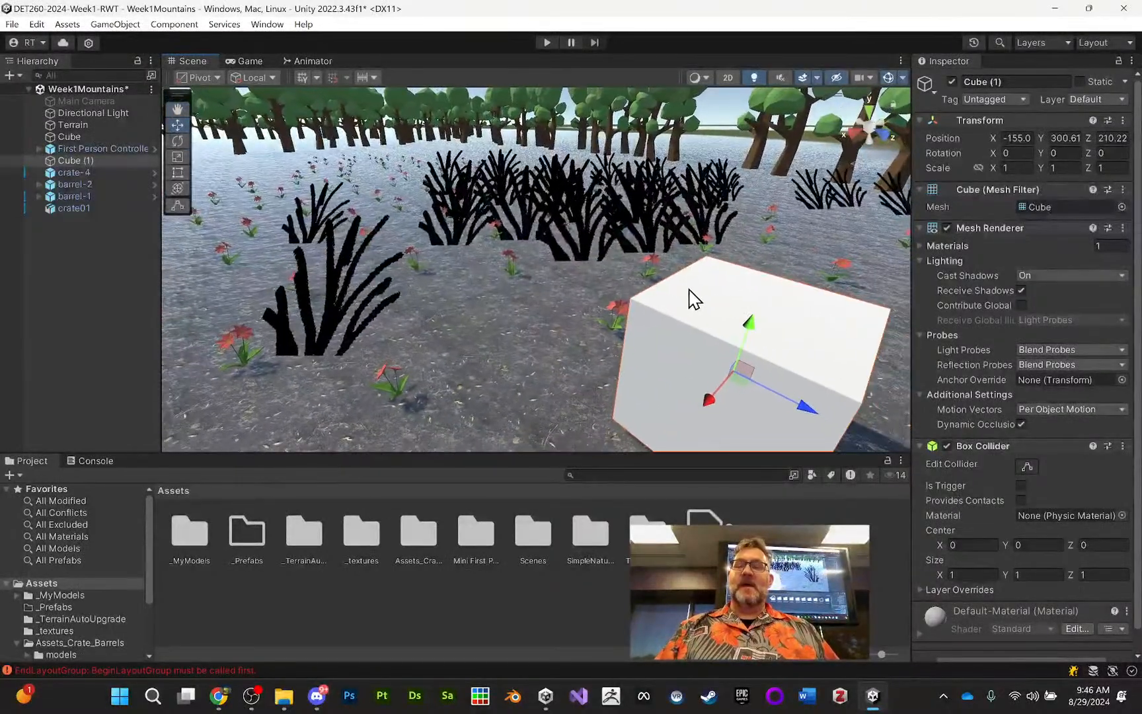
pyautogui.scroll(-2, 678, 290)
pyautogui.moveTo(678, 290); pyautogui.dragTo(731, 246, button='middle')
pyautogui.scroll(-3, 664, 253)
pyautogui.moveTo(664, 253); pyautogui.dragTo(641, 242, button='middle')
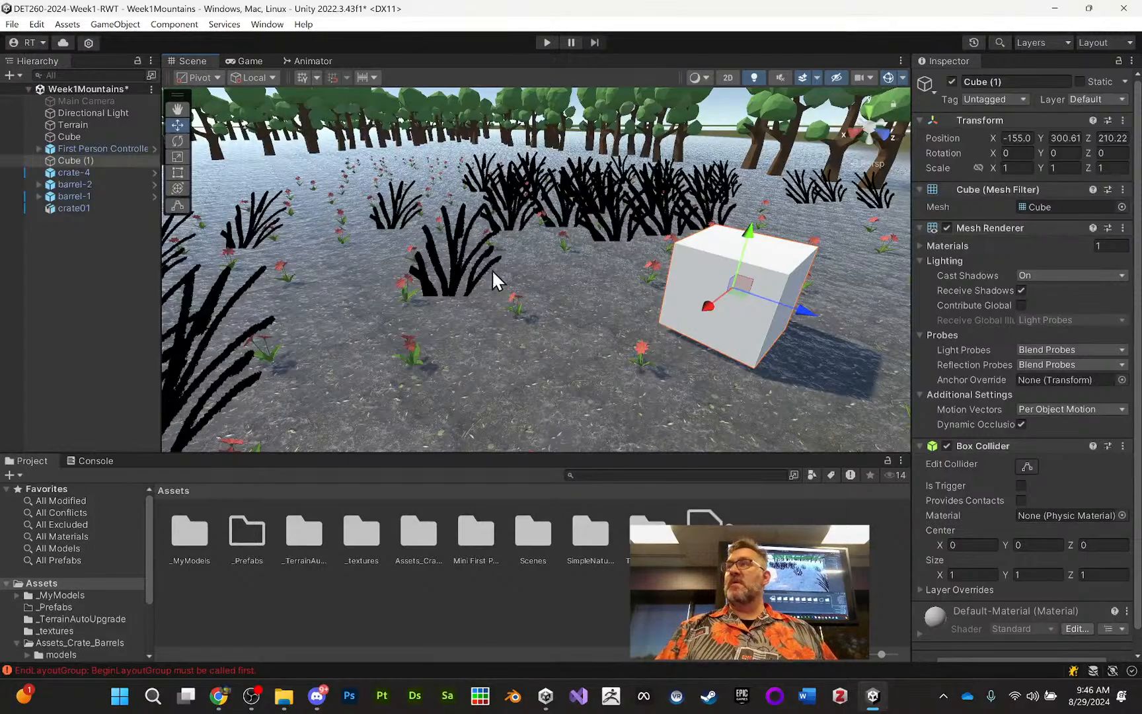
pyautogui.moveTo(551, 259); pyautogui.dragTo(508, 249, button='right')
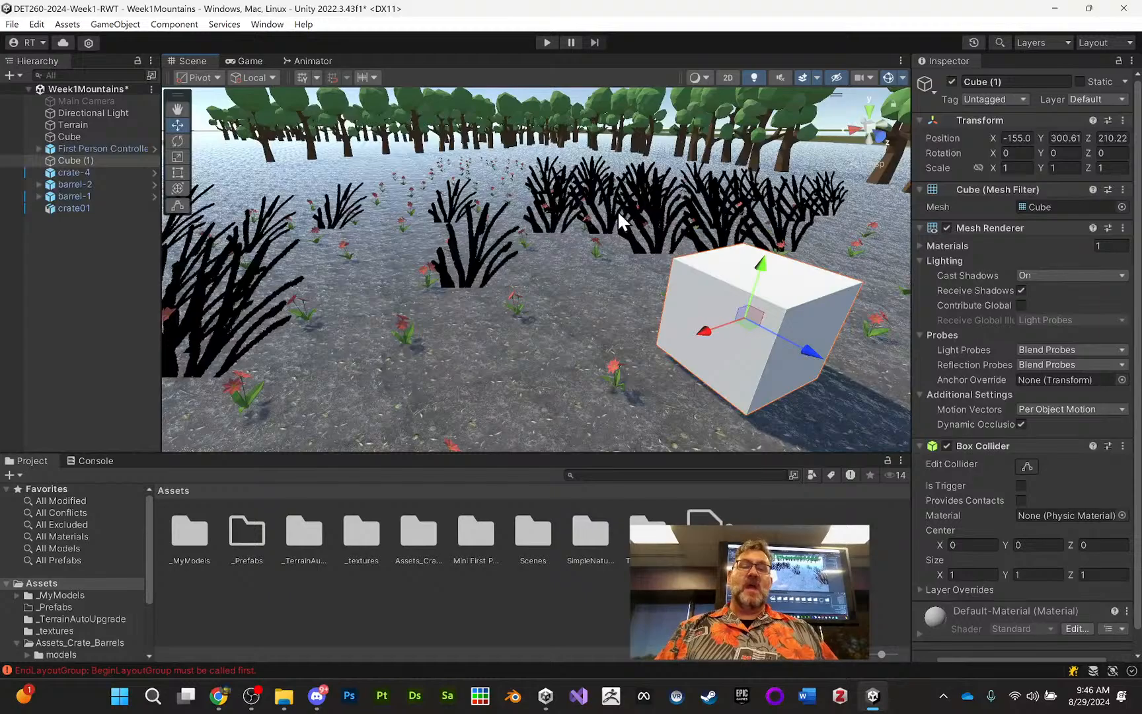
# Step: Inspect the terribleGrass texture in the _textures folder and compare it with the grass painted in the scene
pyautogui.click(66, 627)
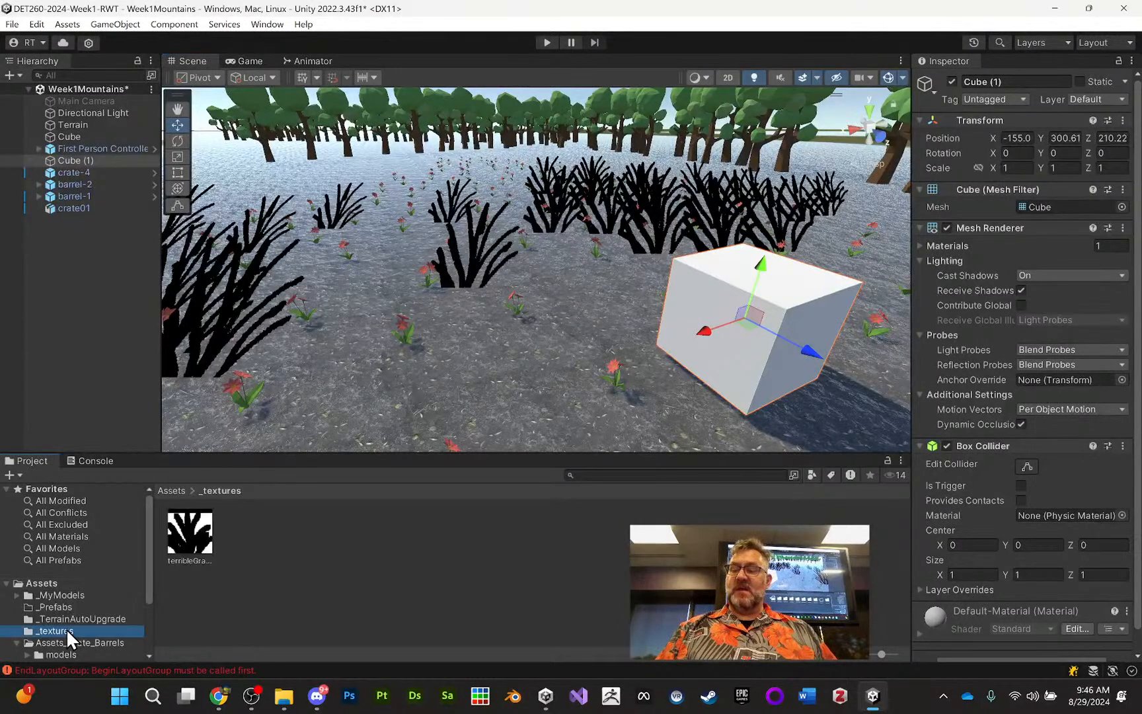
pyautogui.click(186, 537)
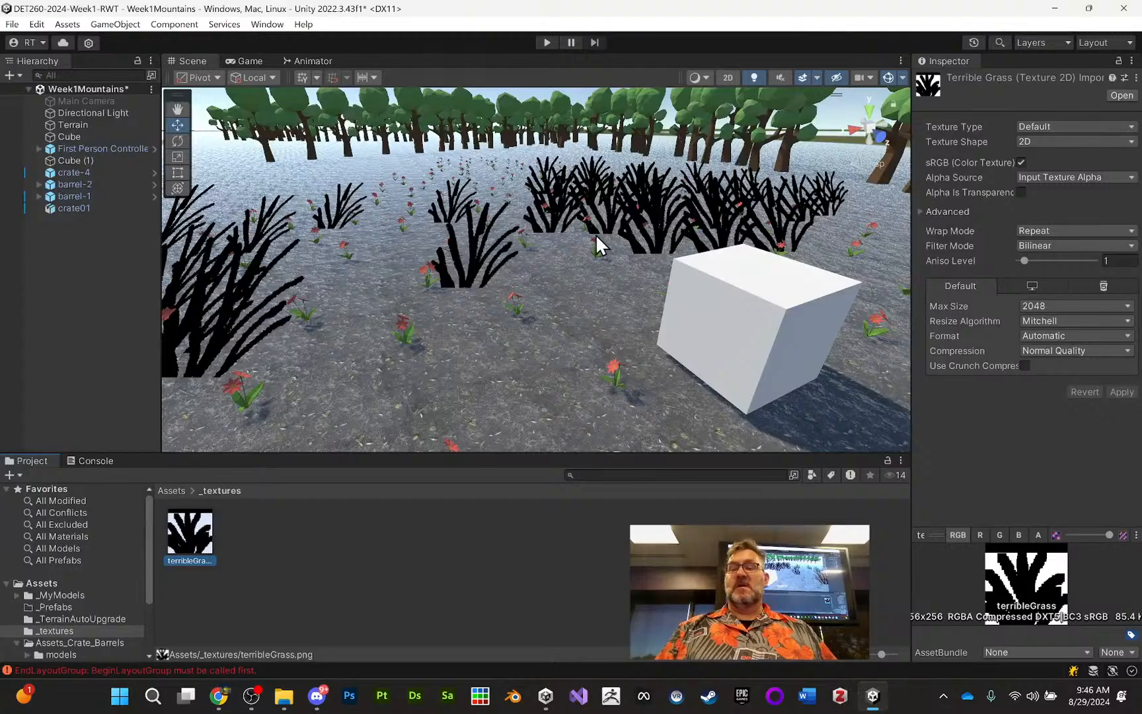
pyautogui.moveTo(594, 234); pyautogui.dragTo(633, 260, button='right')
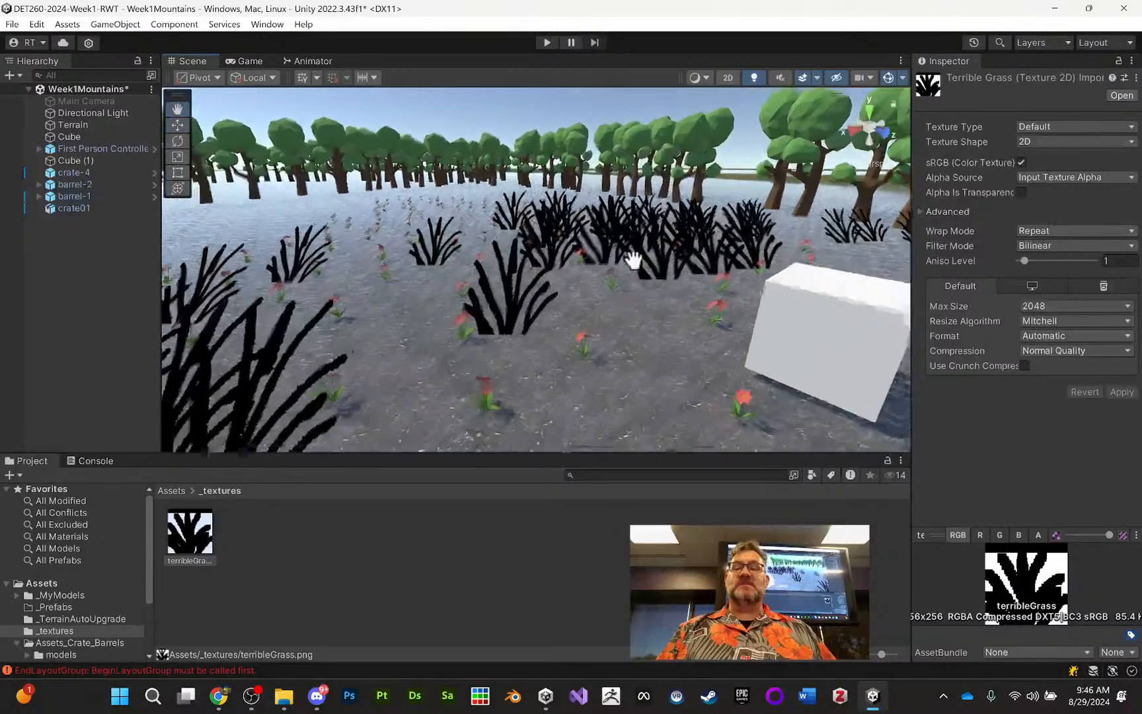
pyautogui.moveTo(633, 260); pyautogui.dragTo(643, 245, button='middle')
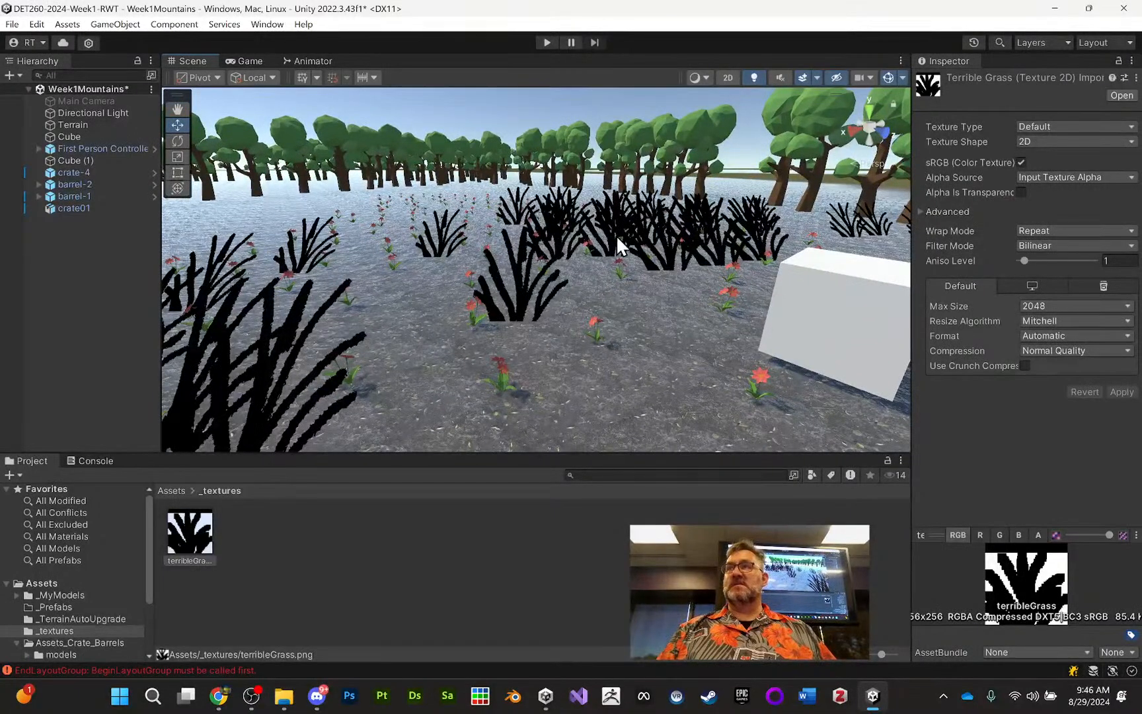
pyautogui.scroll(2, 562, 254)
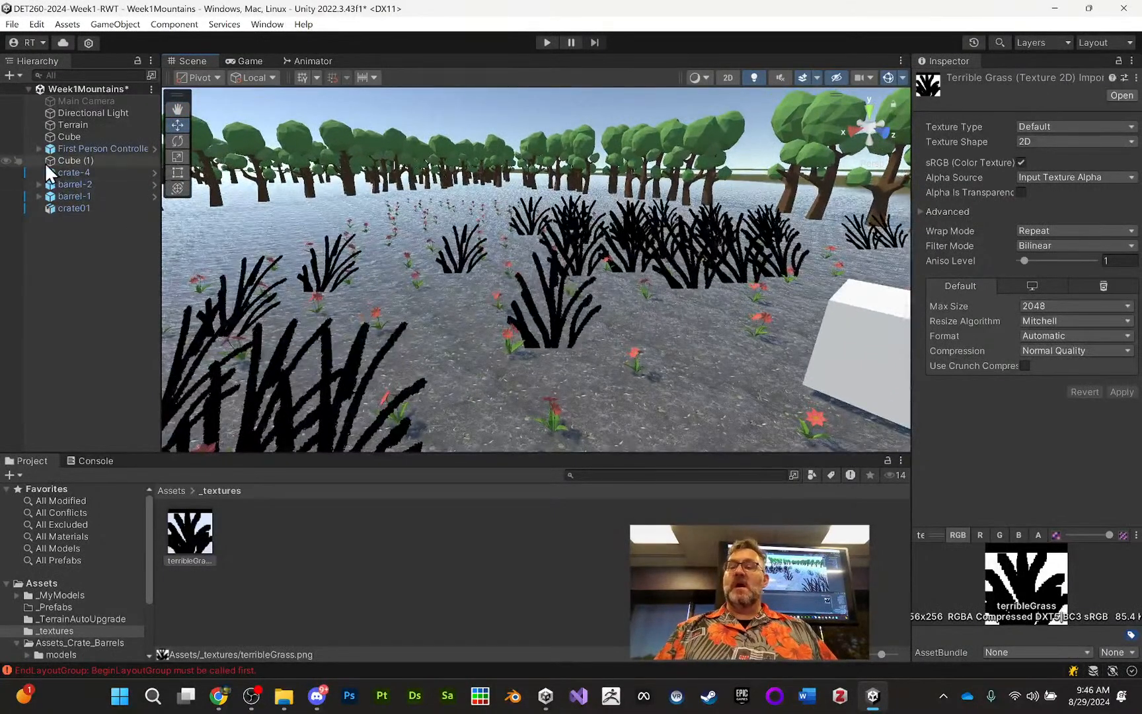
# Step: Review the grass texture settings of the Terrain's terribleGrass detail and close them without applying anything
pyautogui.click(81, 125)
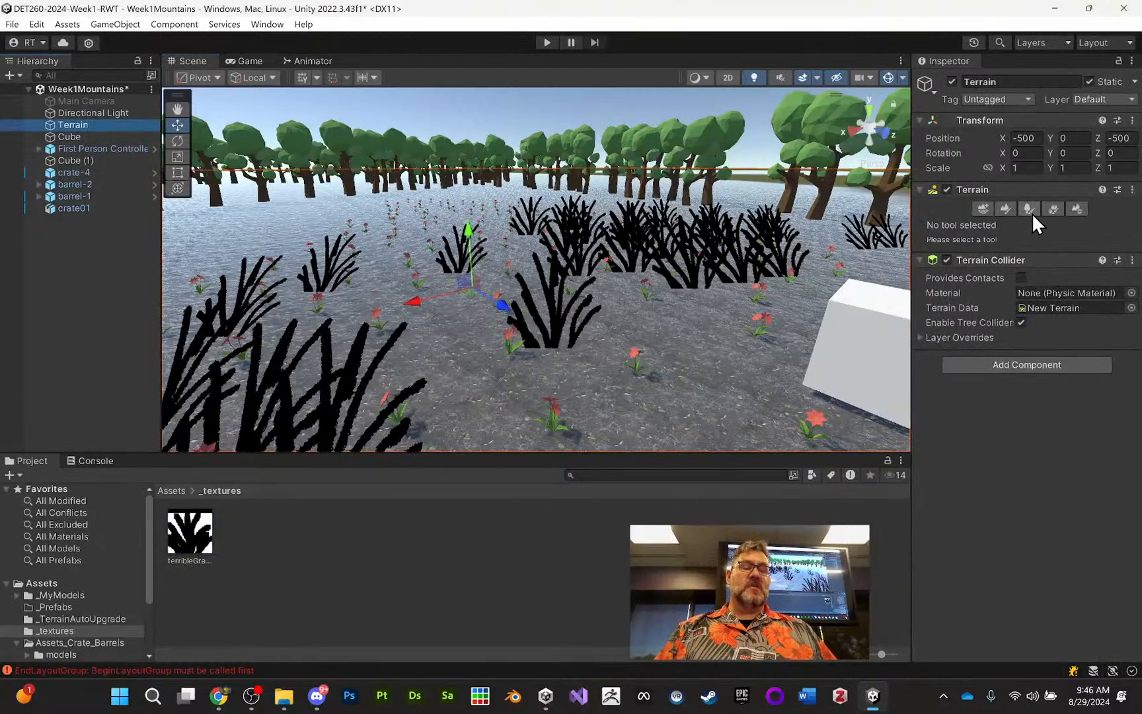
pyautogui.click(1053, 208)
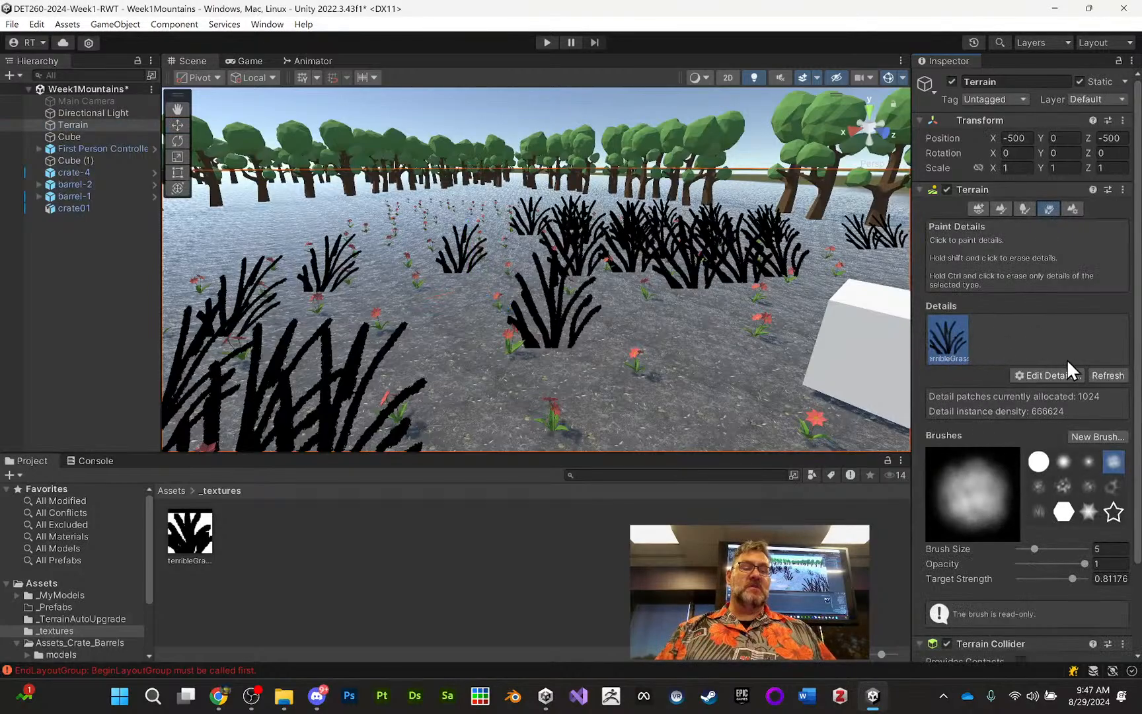
pyautogui.click(1064, 382)
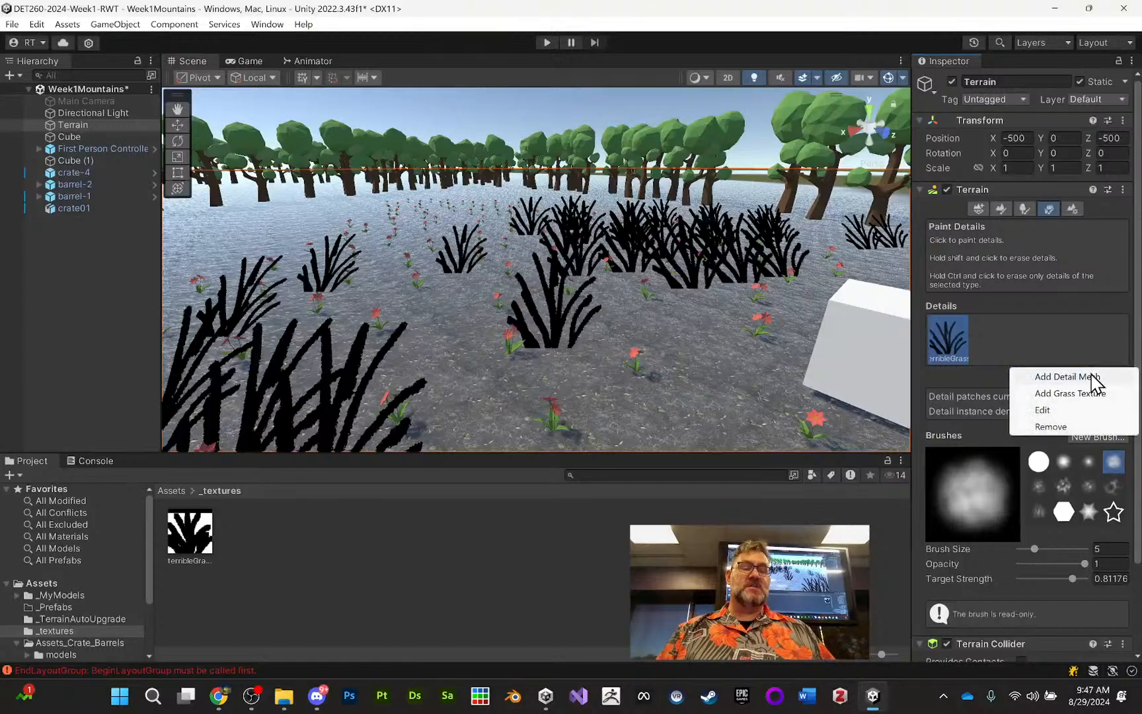
pyautogui.click(1077, 411)
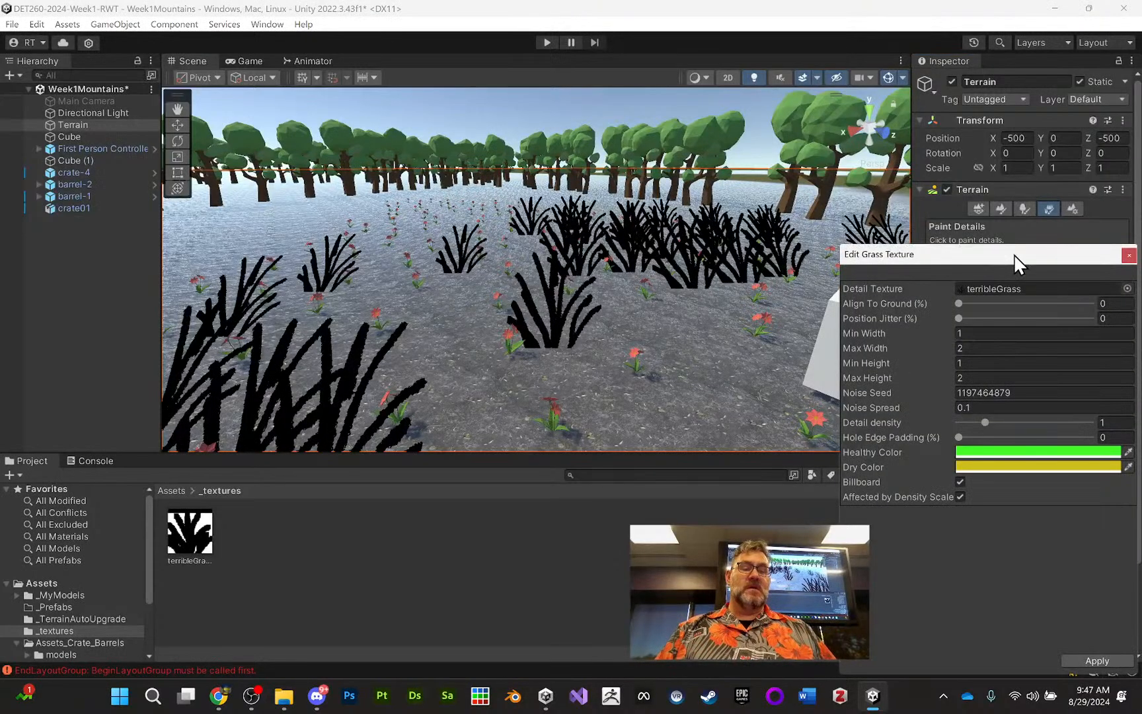
pyautogui.moveTo(1015, 257); pyautogui.dragTo(797, 169)
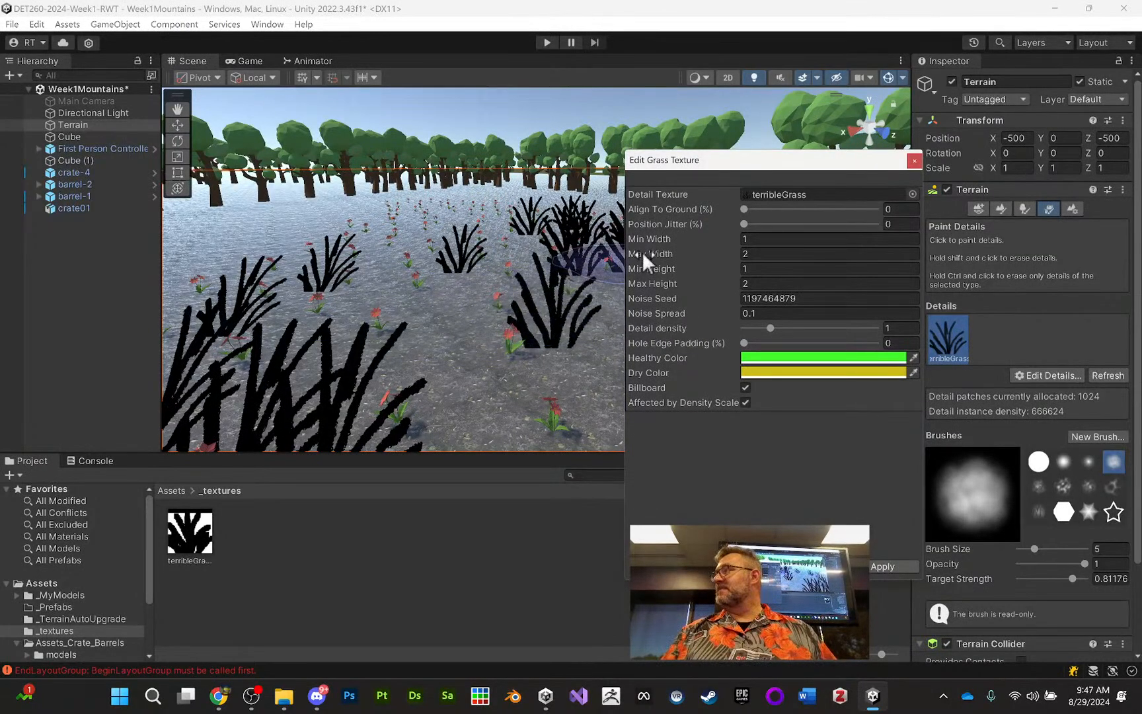
pyautogui.click(914, 161)
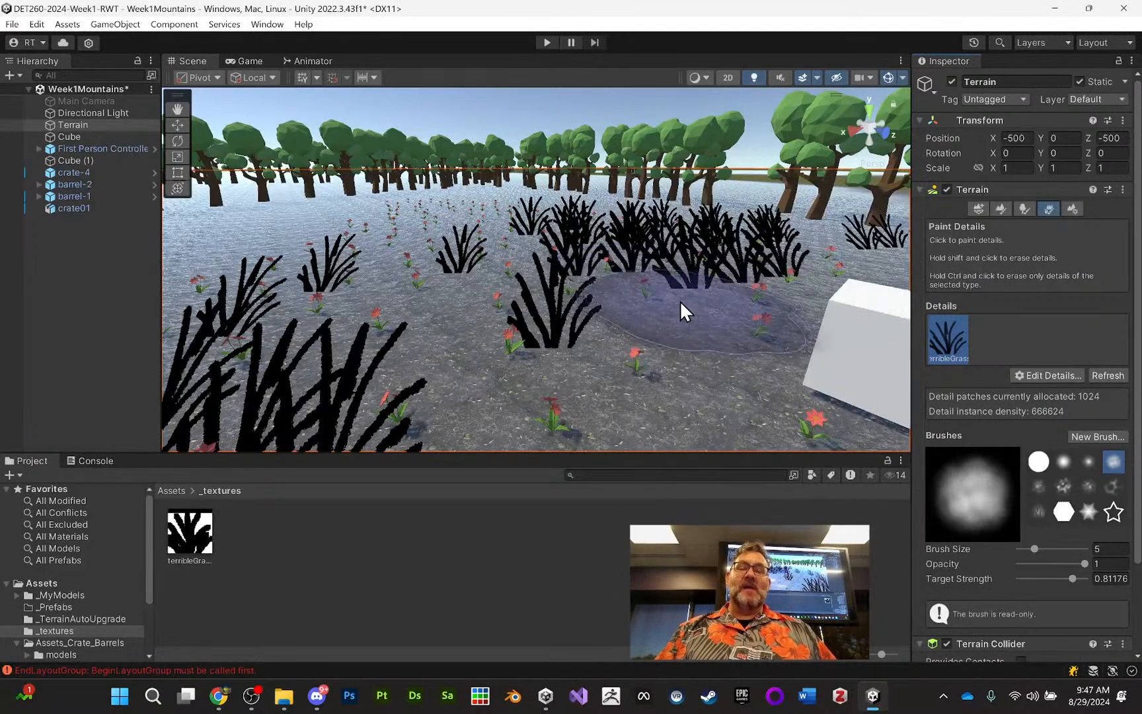
# Step: Start a new document in Photoshop and check the terribleGrass texture's pixel size back in Unity
pyautogui.click(345, 695)
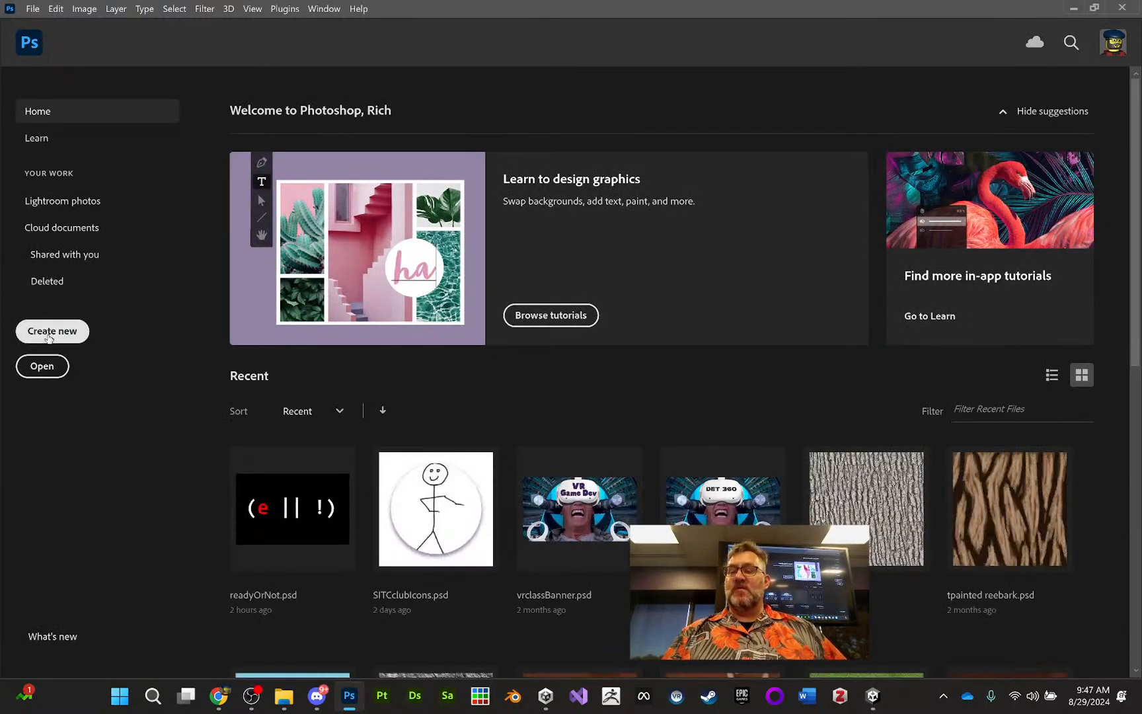
pyautogui.click(49, 337)
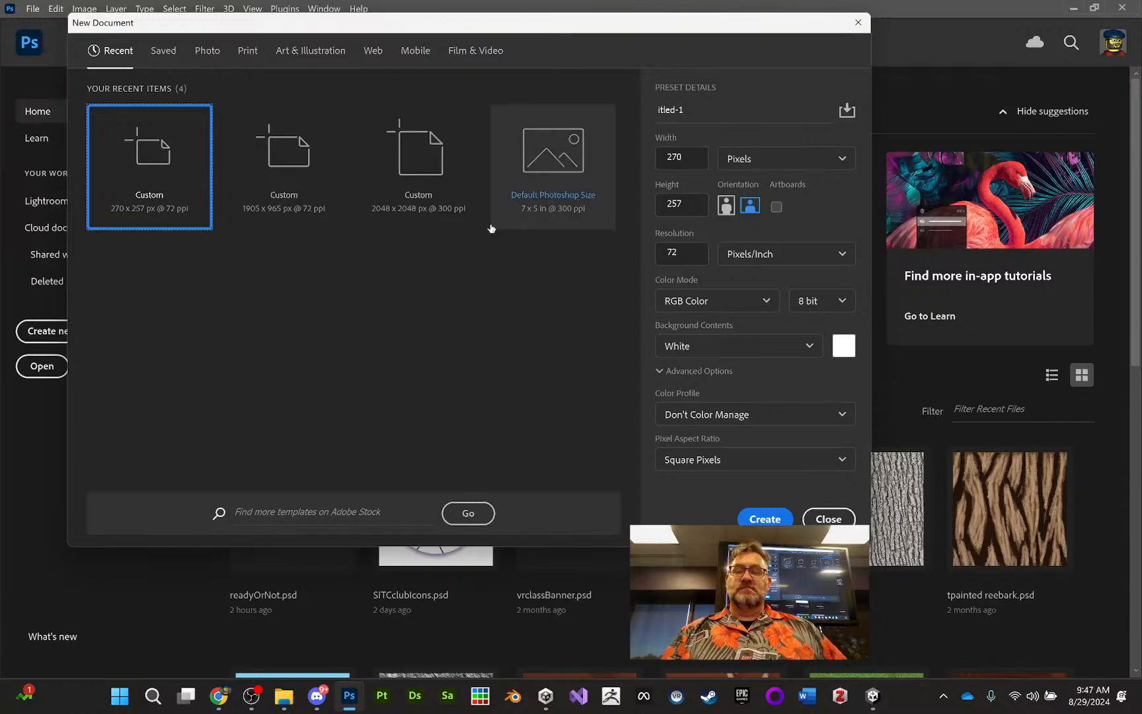
pyautogui.click(872, 696)
pyautogui.click(187, 550)
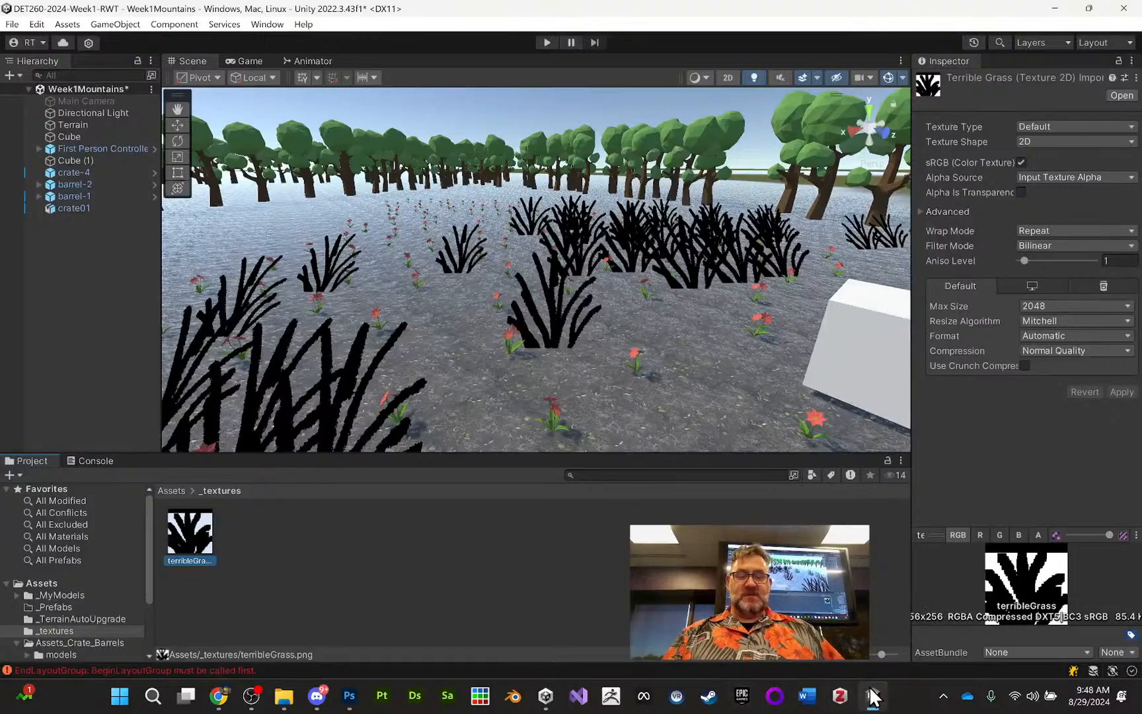
# Step: Switch to Photoshop and create a new document 256 pixels wide and 256 pixels high
pyautogui.click(345, 703)
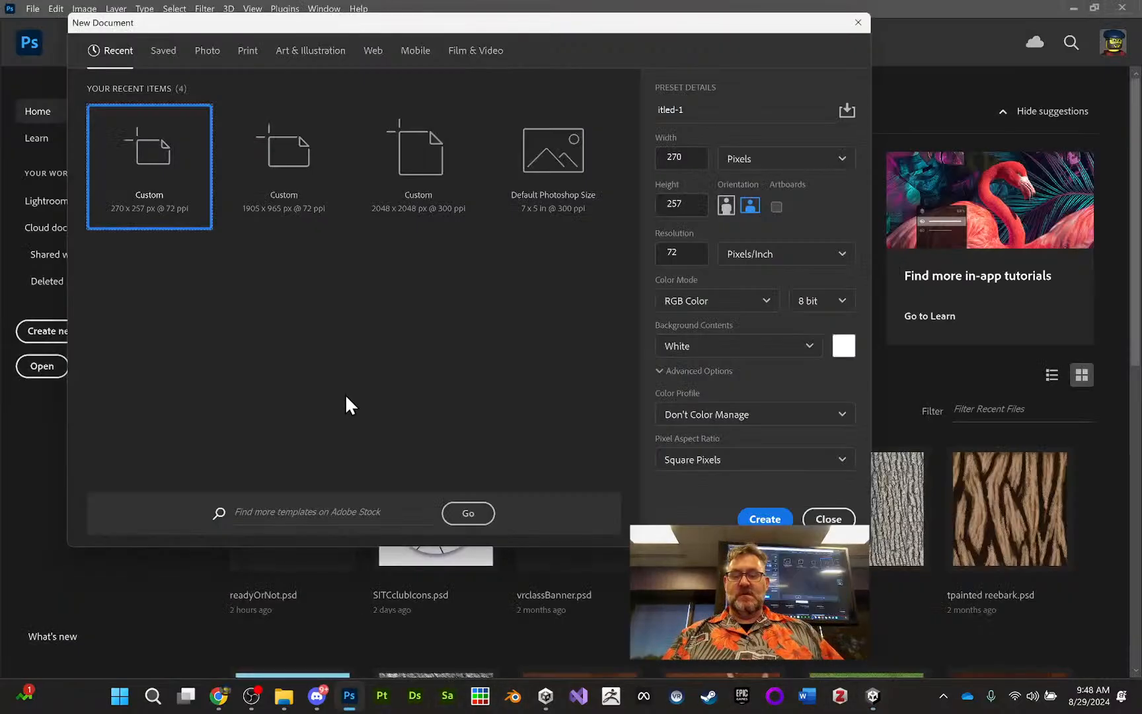
pyautogui.doubleClick(694, 159)
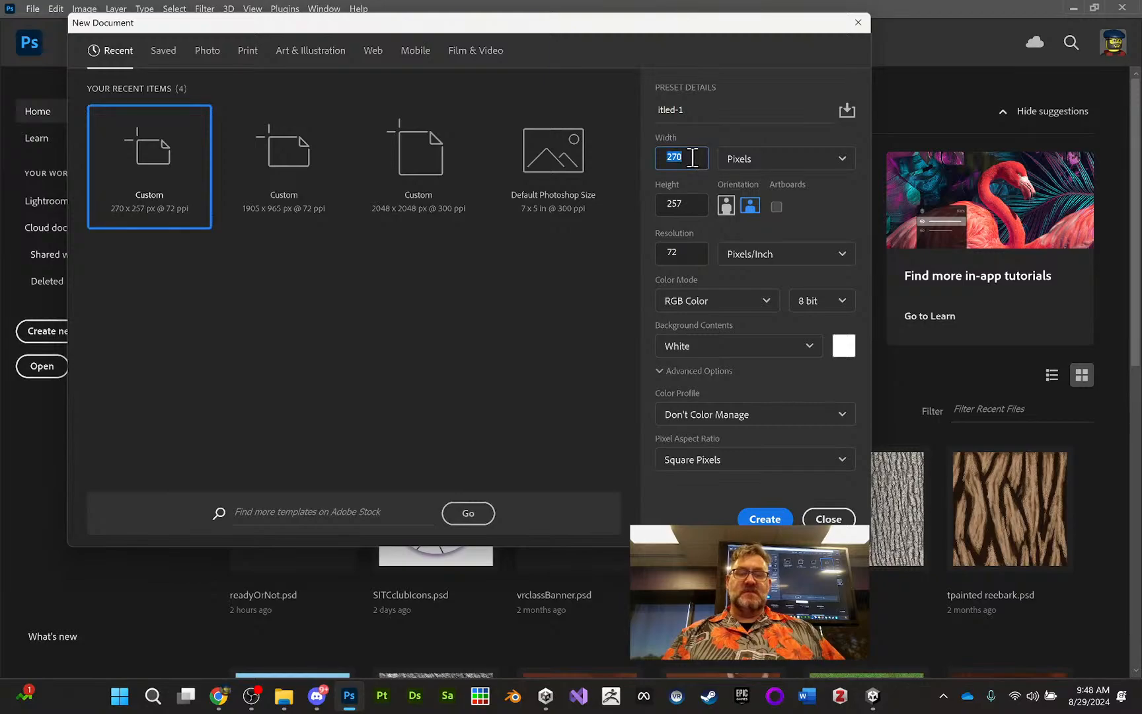
pyautogui.write('256')
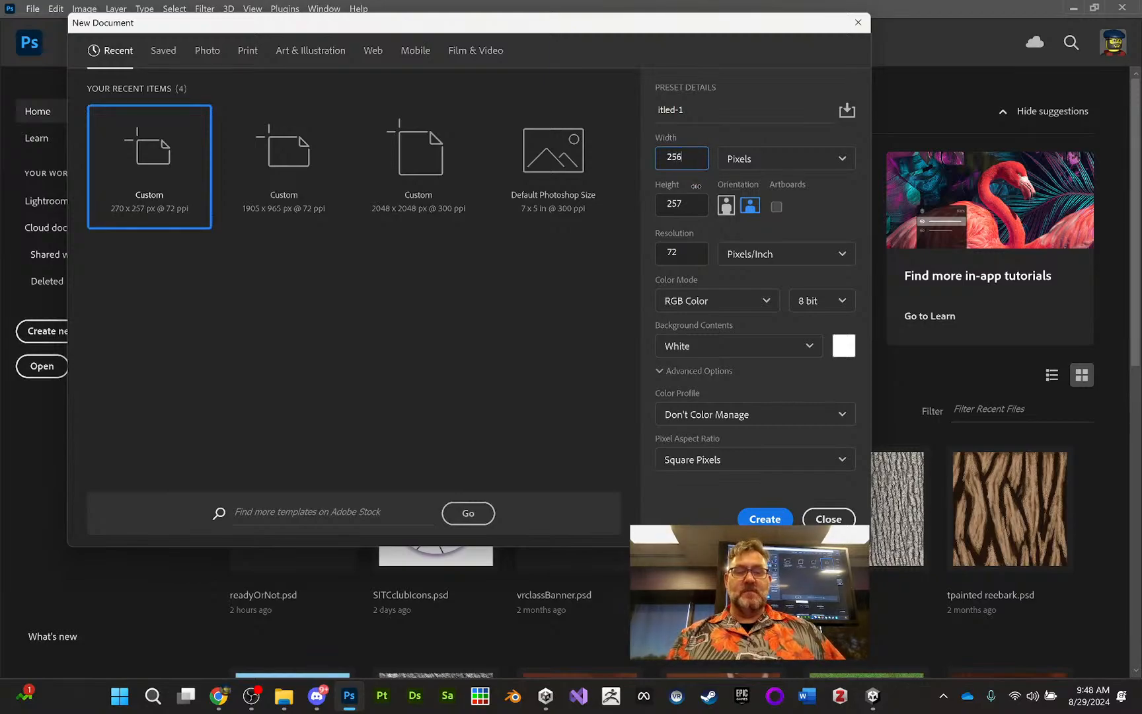
pyautogui.doubleClick(682, 205)
pyautogui.write('256')
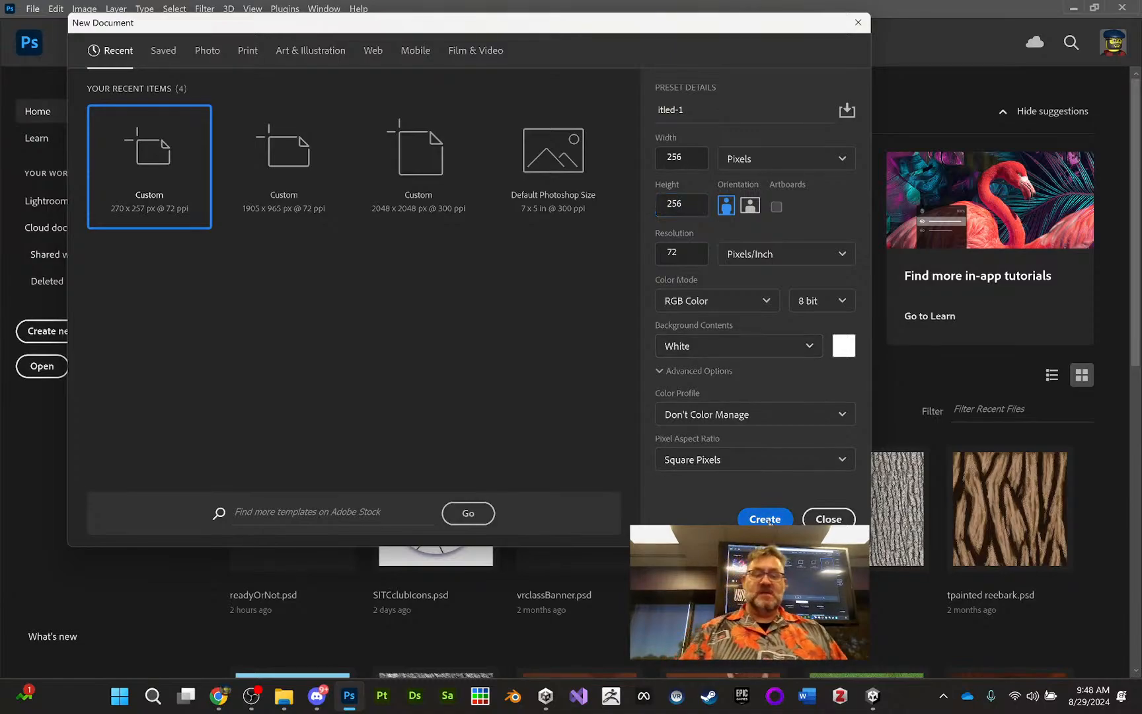
pyautogui.press('Escape')
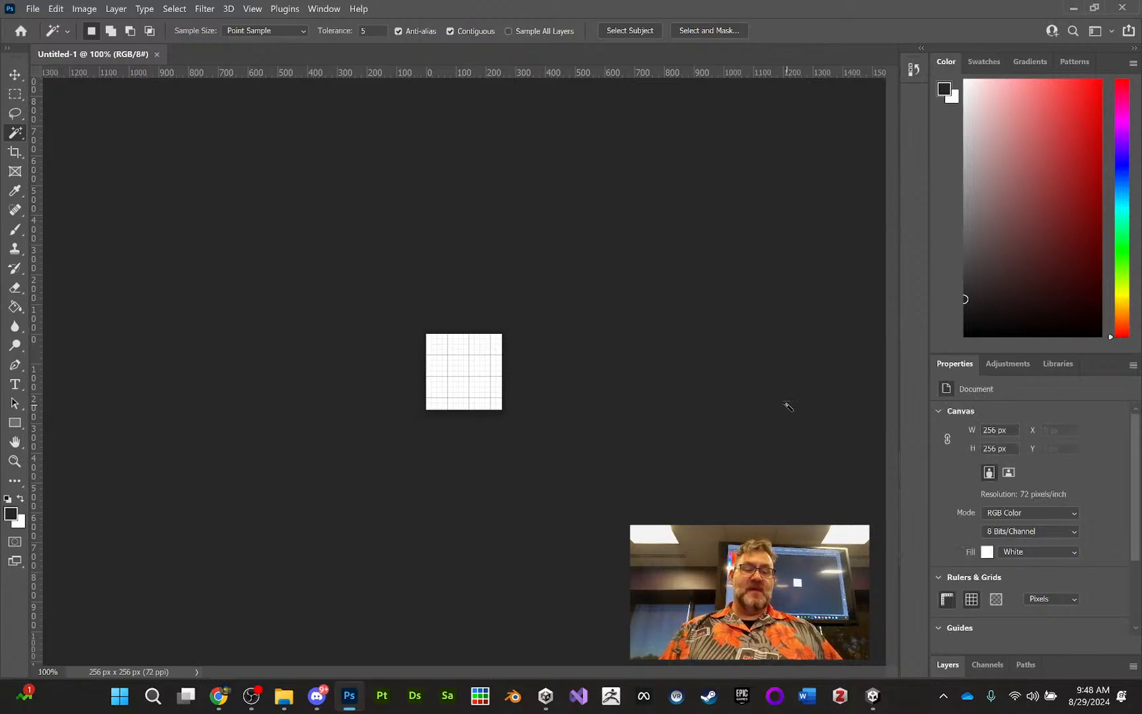
# Step: Show the layers, unlock the white Background layer and add a new empty layer above it
pyautogui.click(946, 665)
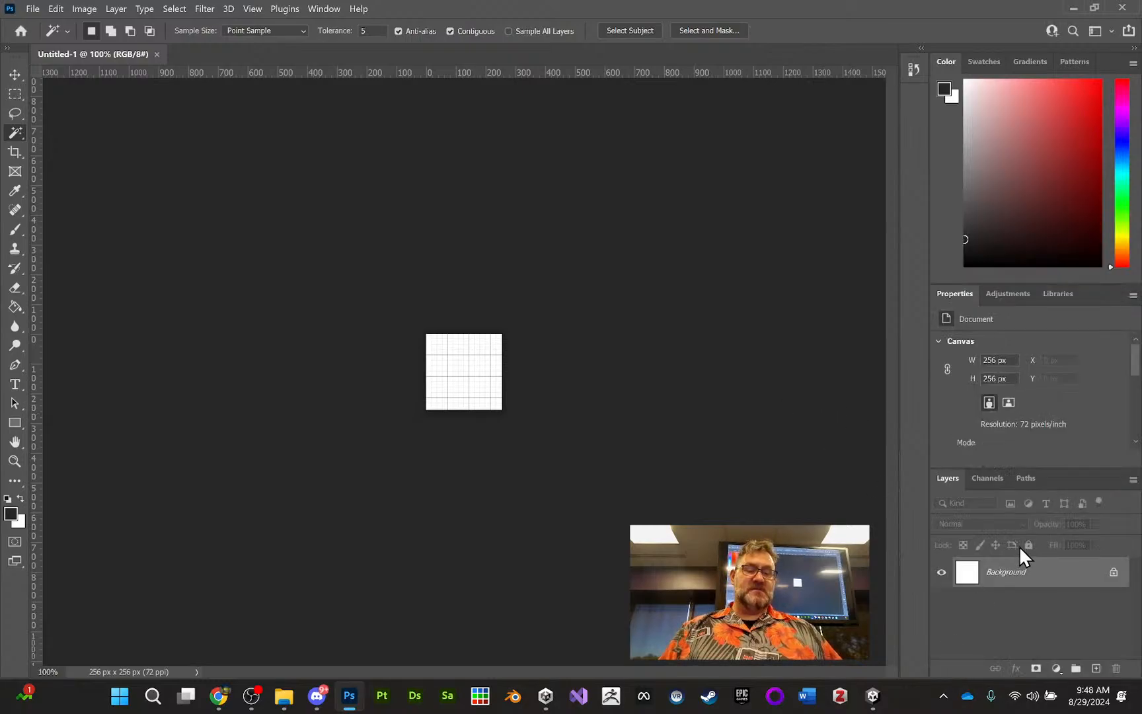
pyautogui.click(1099, 580)
pyautogui.click(1095, 669)
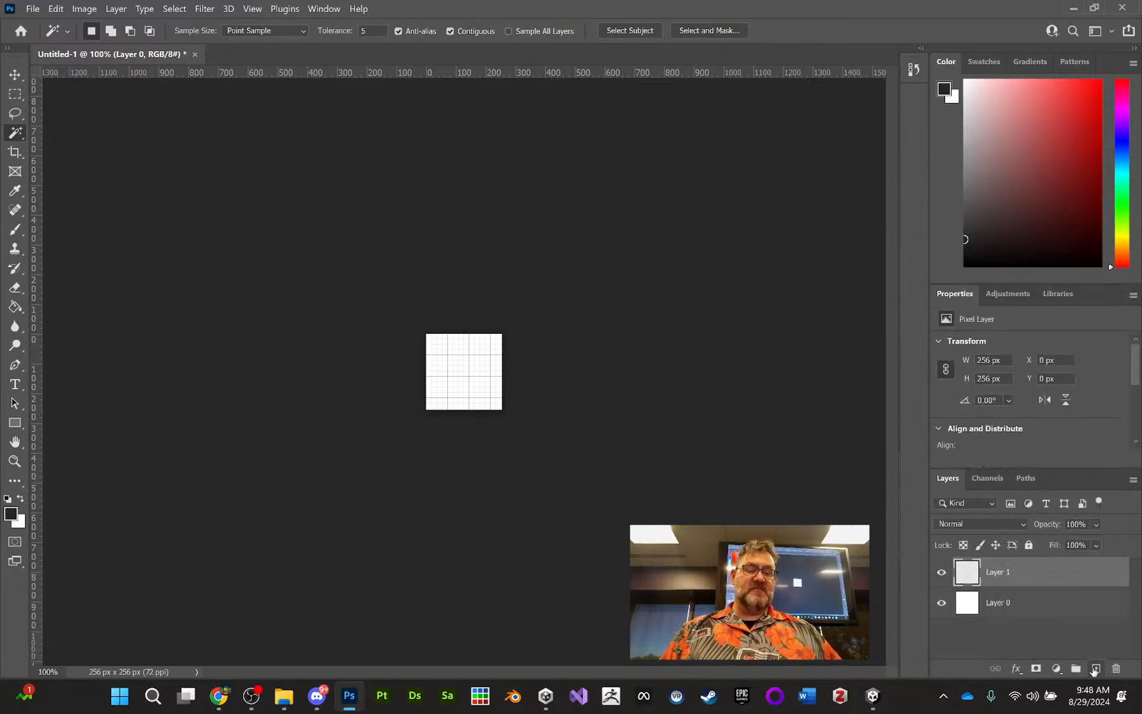
# Step: Hide Layer 0 and make white the foreground colour for the Brush tool
pyautogui.click(942, 603)
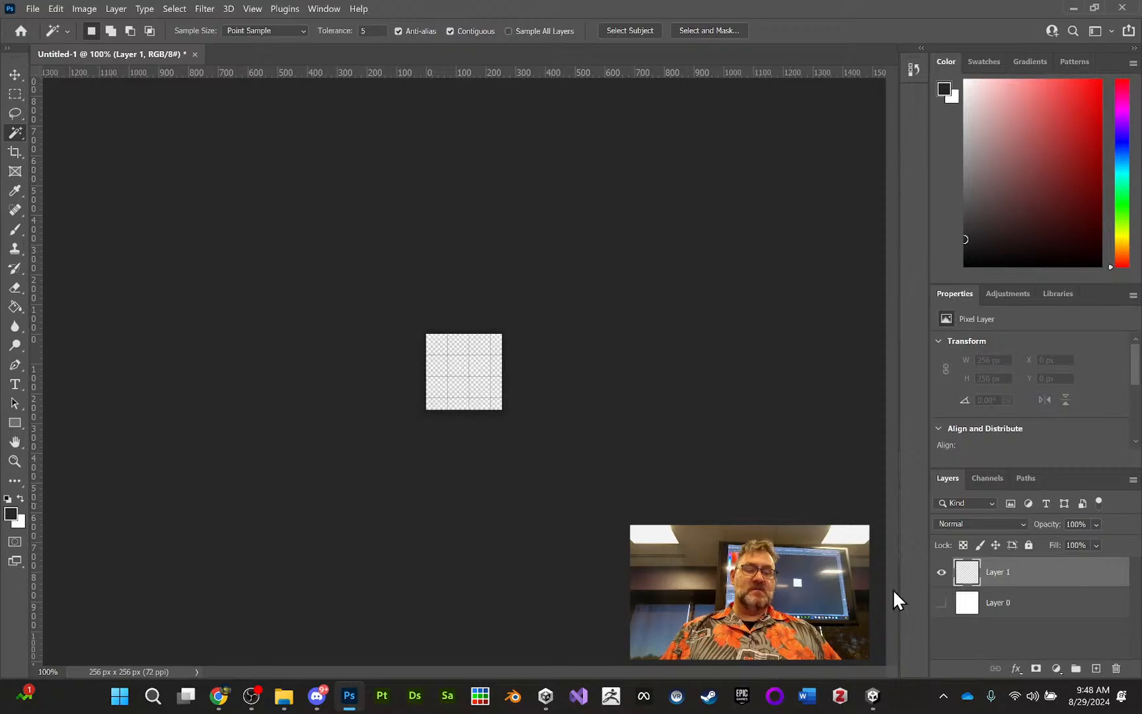
pyautogui.click(19, 498)
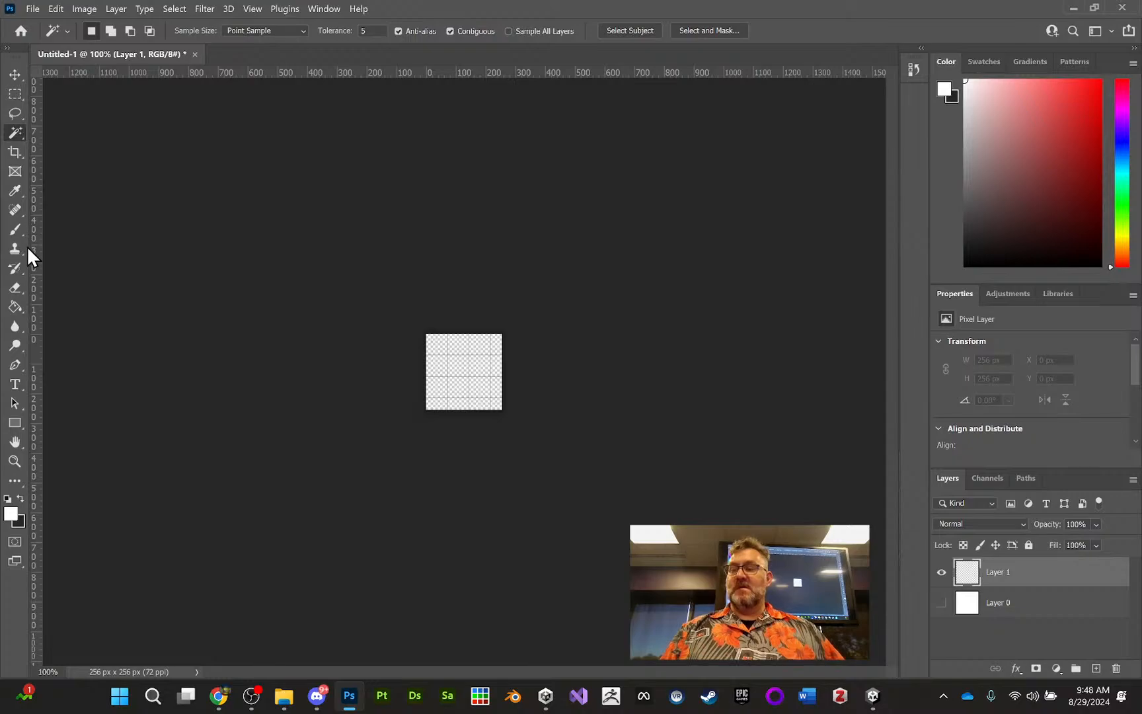
pyautogui.click(15, 230)
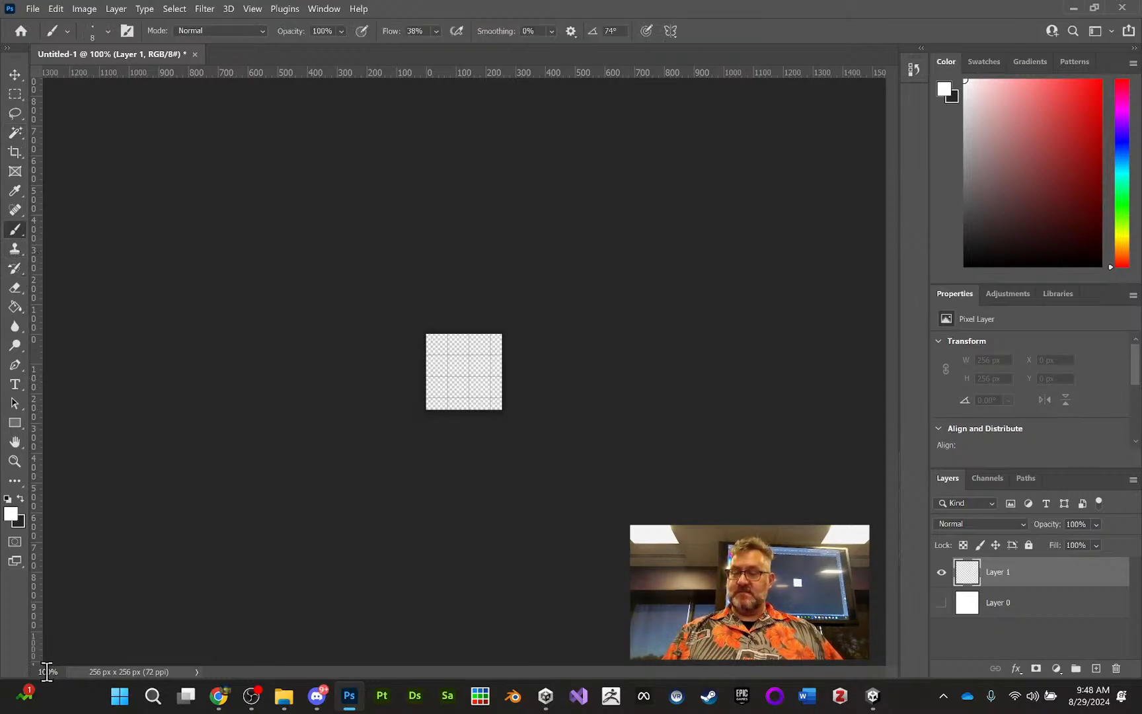
# Step: Show Layer 0 again at 400% zoom and fill it with the dark colour using the Paint Bucket
pyautogui.click(46, 672)
pyautogui.write('400')
pyautogui.press('Return')
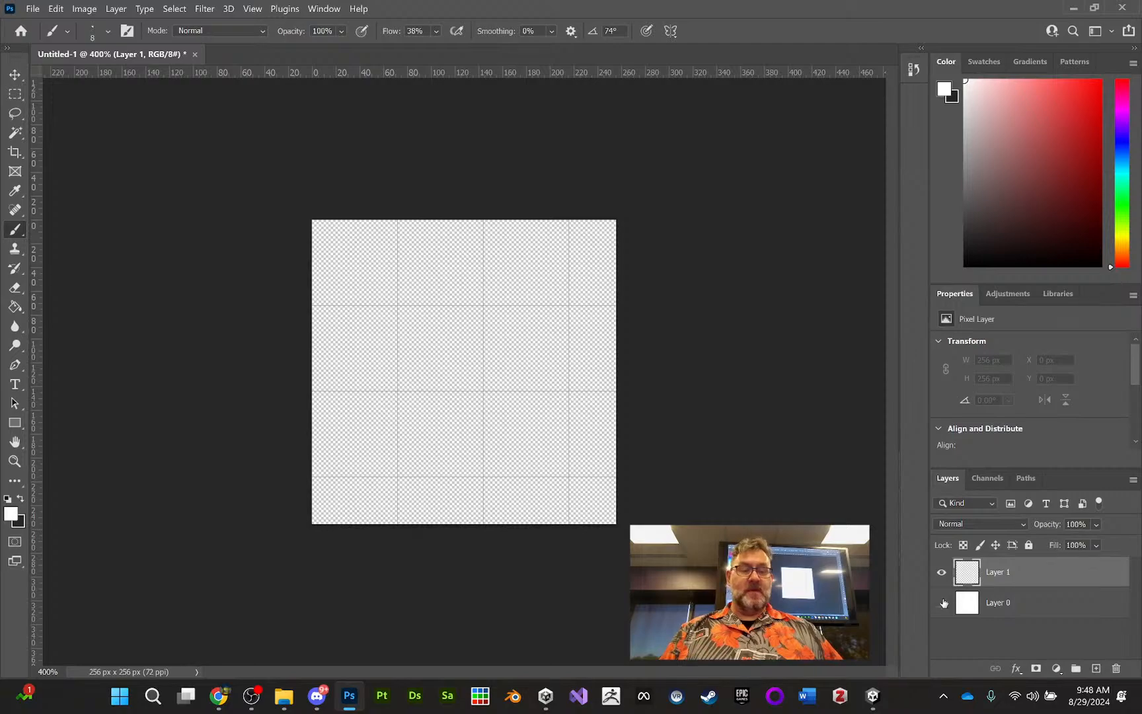
pyautogui.click(941, 603)
pyautogui.click(990, 609)
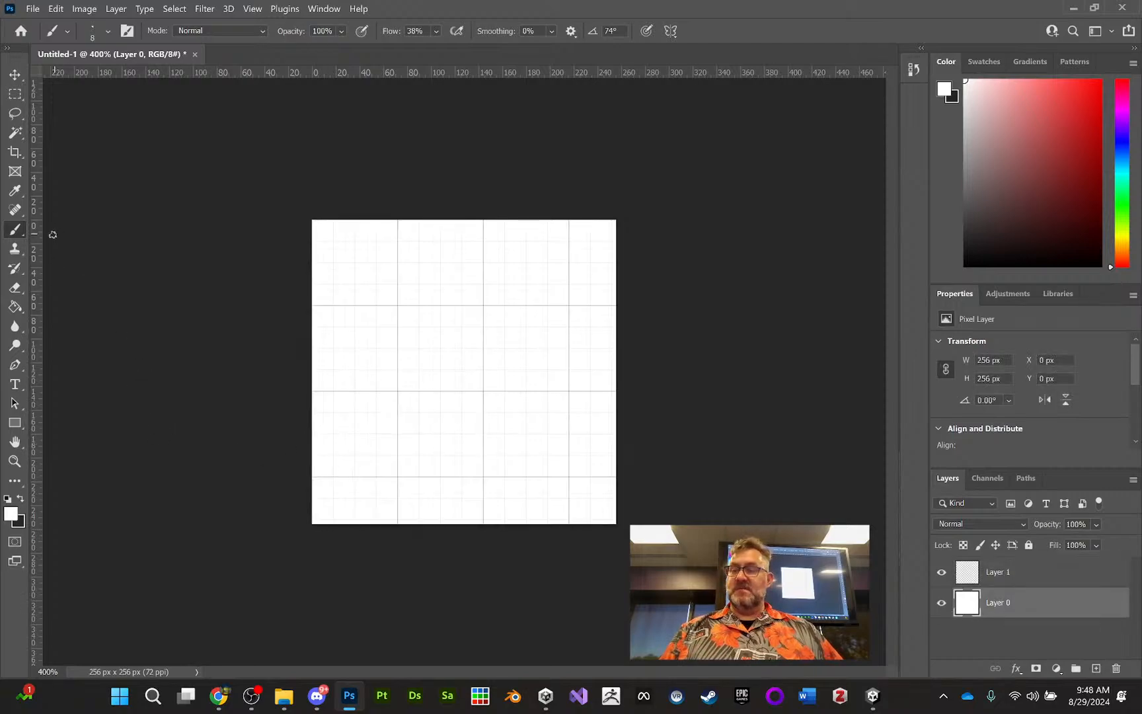
pyautogui.click(15, 306)
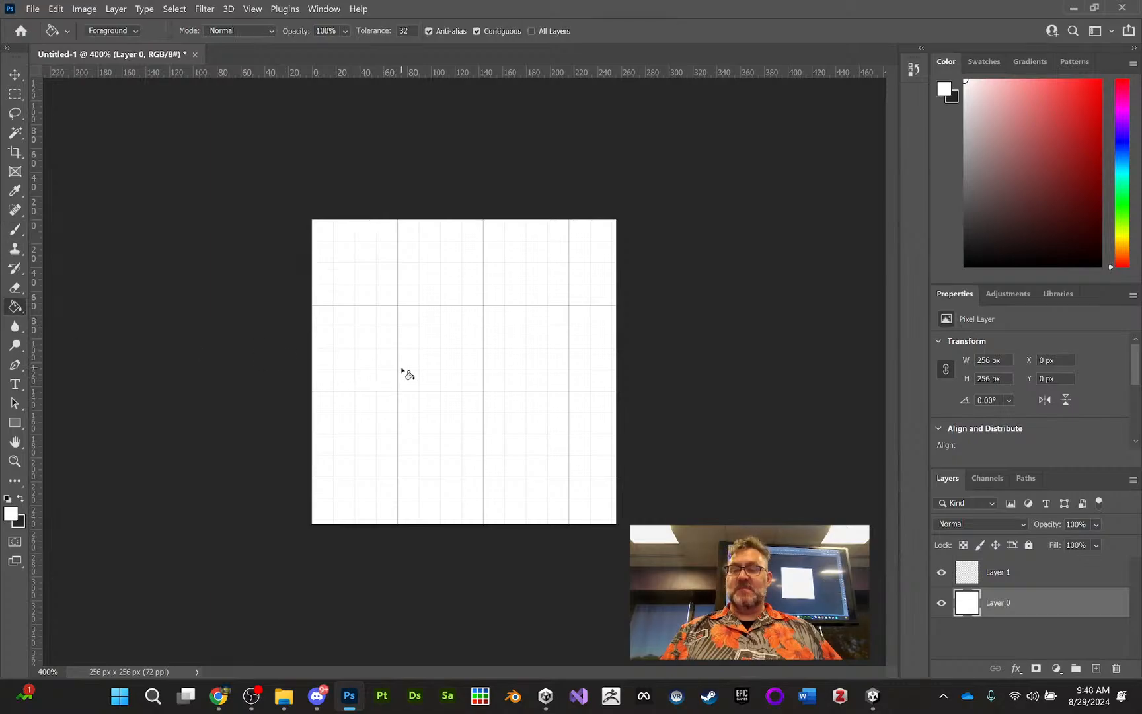
pyautogui.click(19, 498)
pyautogui.click(430, 422)
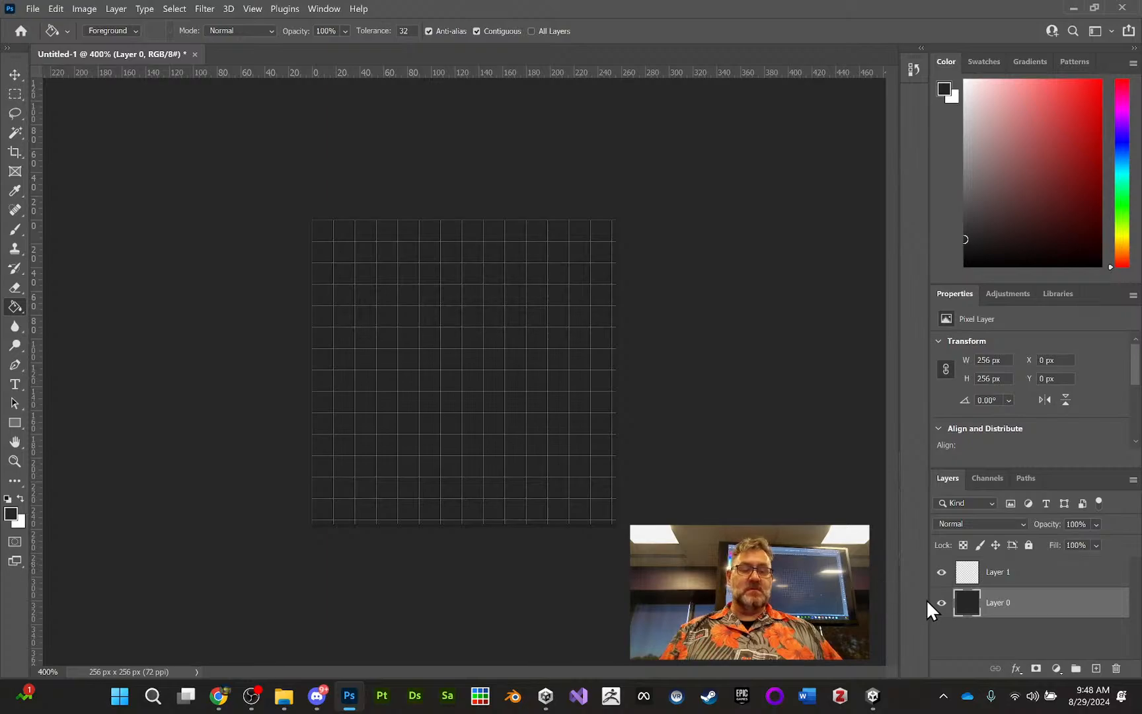
# Step: Try a white brush stroke on Layer 1, undo it and hide the grid
pyautogui.click(1050, 582)
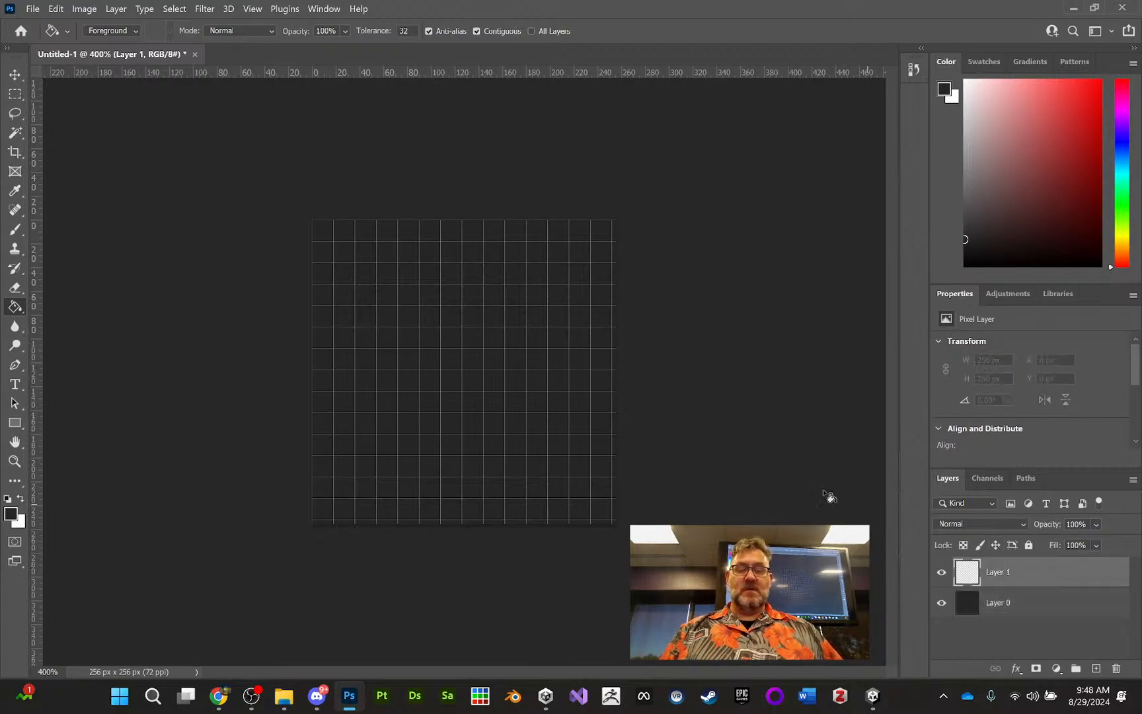
pyautogui.click(15, 231)
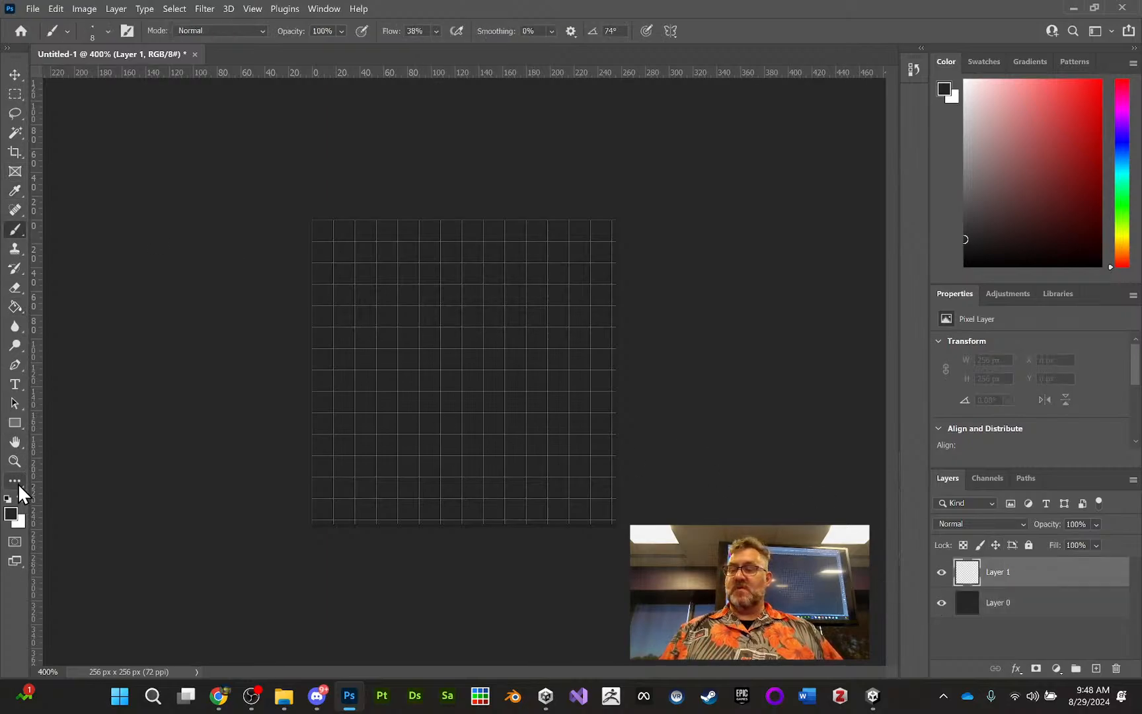
pyautogui.moveTo(461, 533)
pyautogui.mouseDown()
pyautogui.moveTo(484, 370)
pyautogui.moveTo(547, 274)
pyautogui.mouseUp()
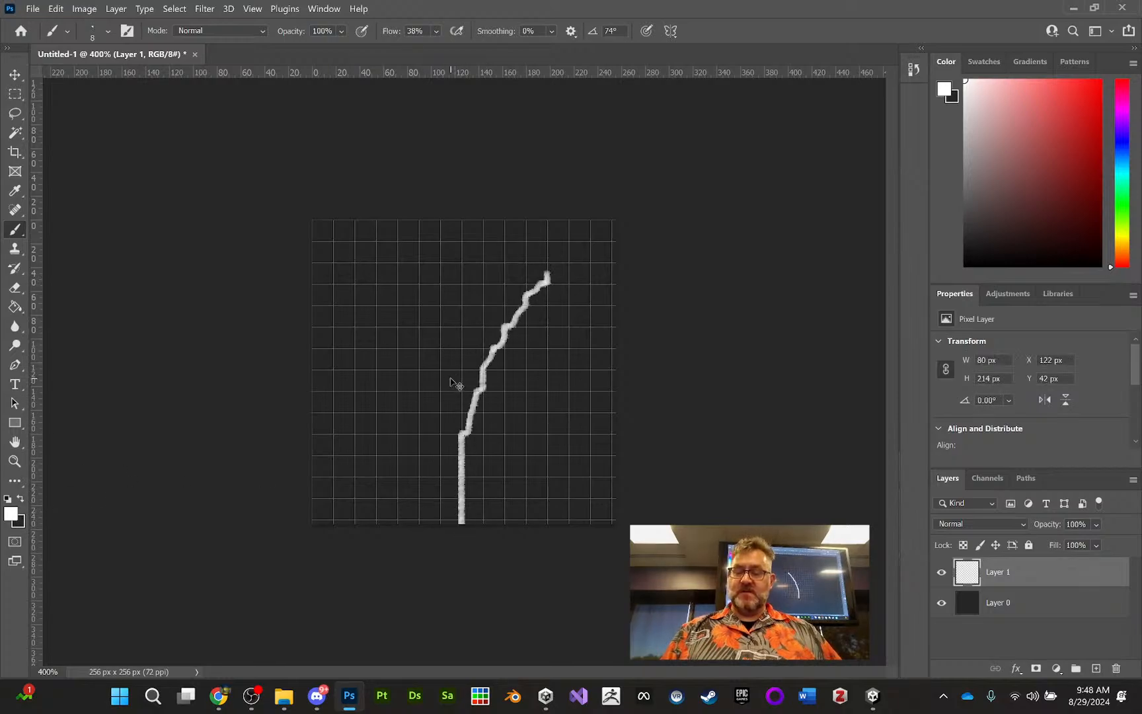
pyautogui.hotkey('ctrl', 'z')
pyautogui.hotkey('ctrl', "'")
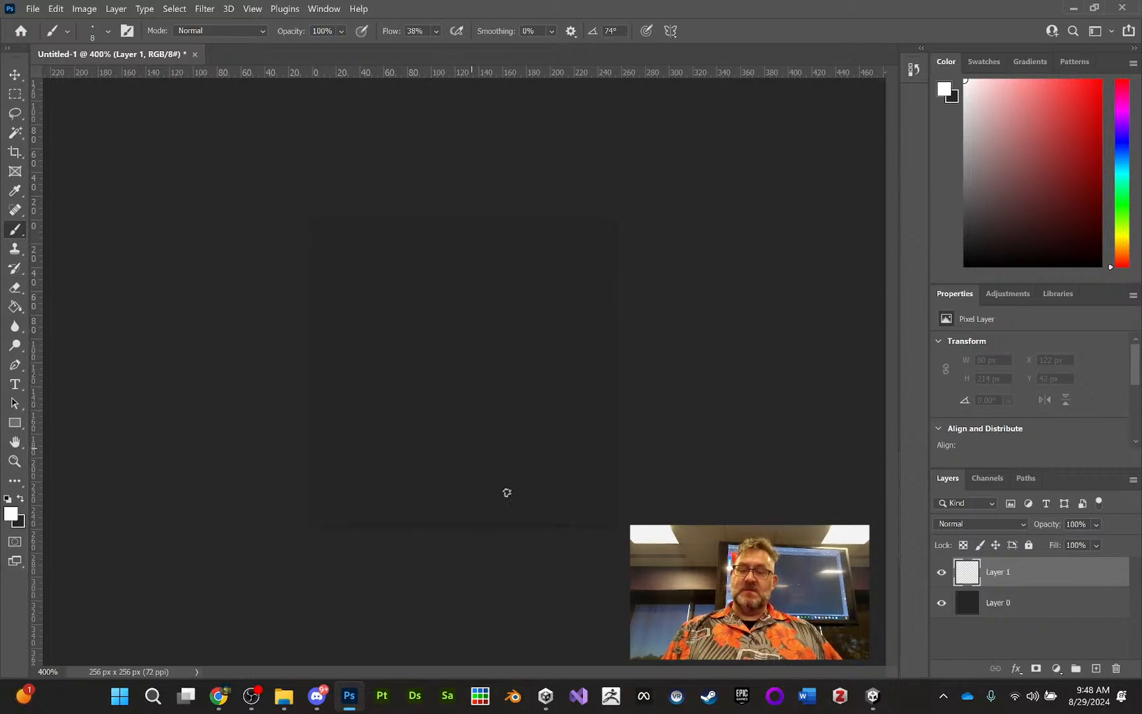
# Step: Paint a fan of curved white grass blades on Layer 1 rising from the canvas's bottom edge, about 251 px wide and 232 px high
pyautogui.moveTo(469, 532)
pyautogui.mouseDown()
pyautogui.moveTo(489, 357)
pyautogui.moveTo(565, 253)
pyautogui.mouseUp()
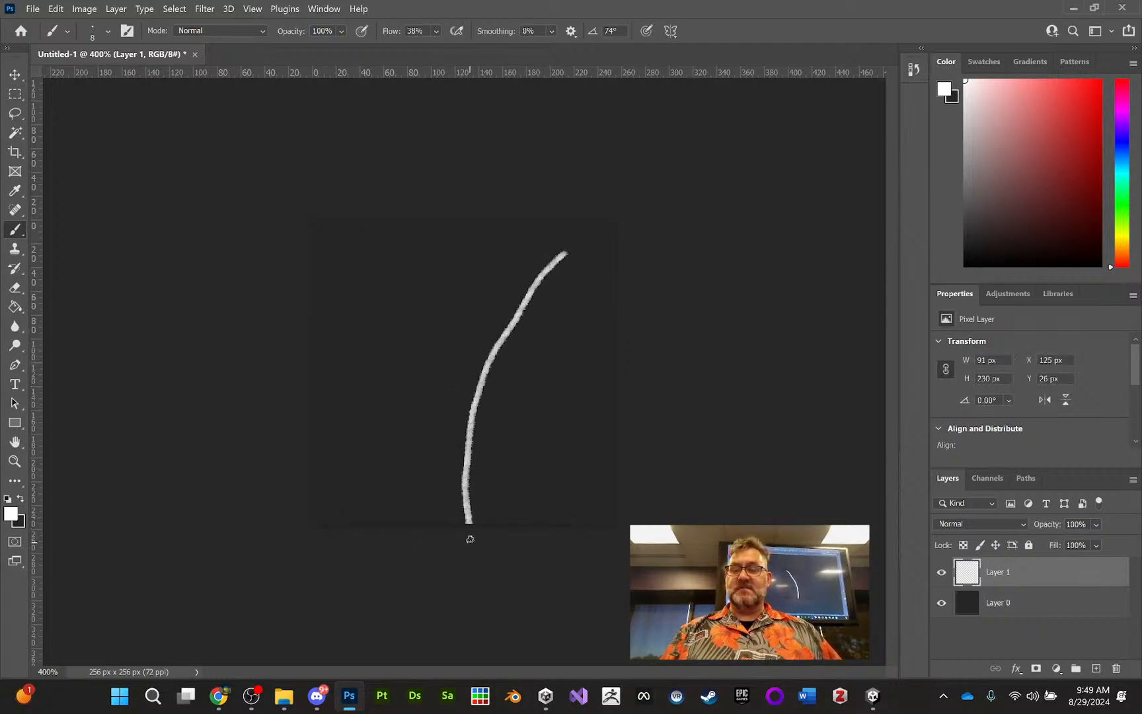
pyautogui.moveTo(470, 529)
pyautogui.mouseDown()
pyautogui.moveTo(372, 254)
pyautogui.moveTo(399, 394)
pyautogui.mouseUp()
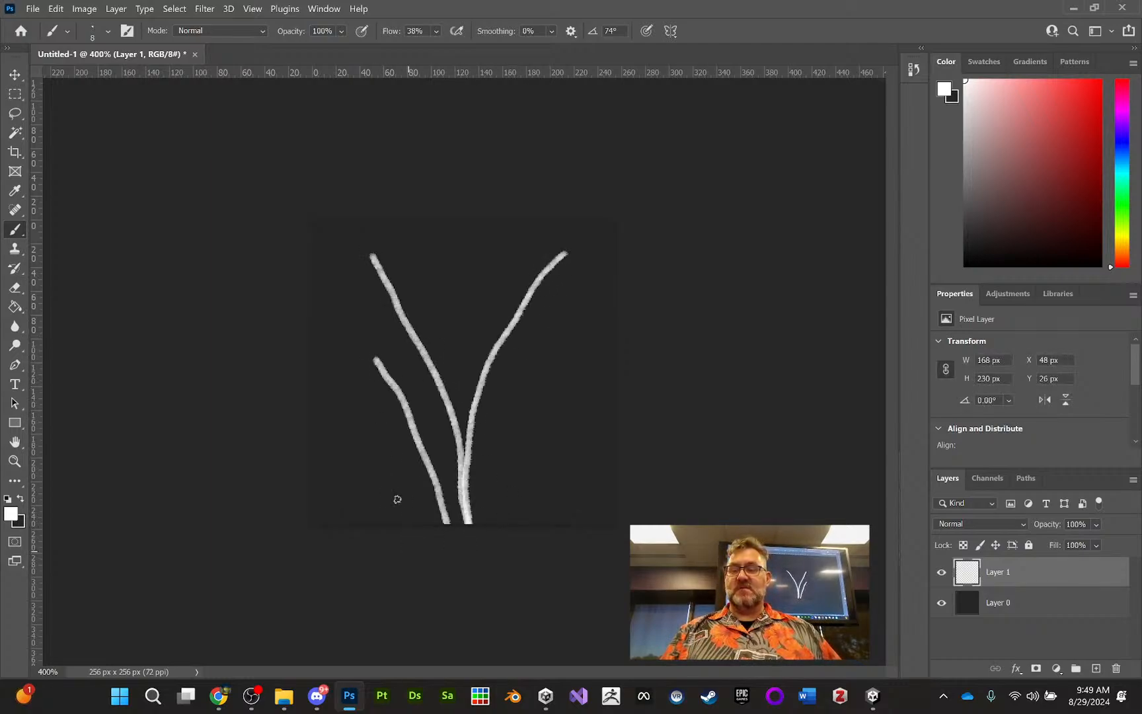
pyautogui.moveTo(407, 524); pyautogui.dragTo(320, 389)
pyautogui.moveTo(530, 428); pyautogui.dragTo(593, 358)
pyautogui.moveTo(471, 522); pyautogui.dragTo(511, 376)
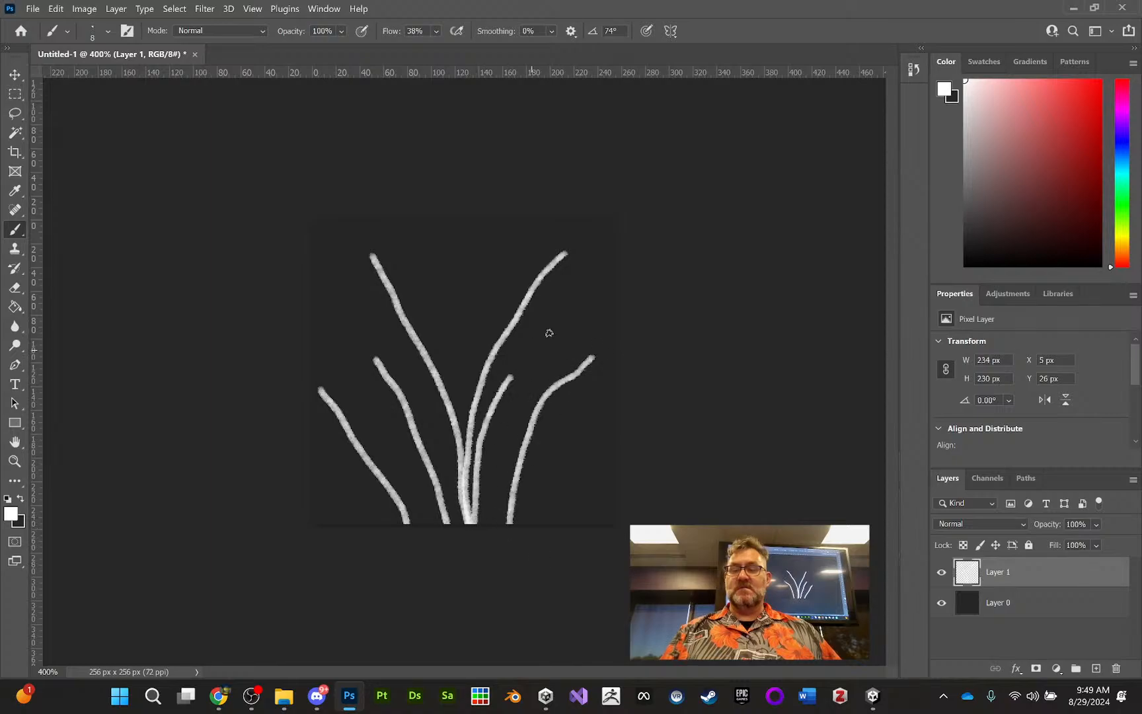
pyautogui.moveTo(419, 517)
pyautogui.mouseDown()
pyautogui.moveTo(382, 392)
pyautogui.moveTo(348, 329)
pyautogui.mouseUp()
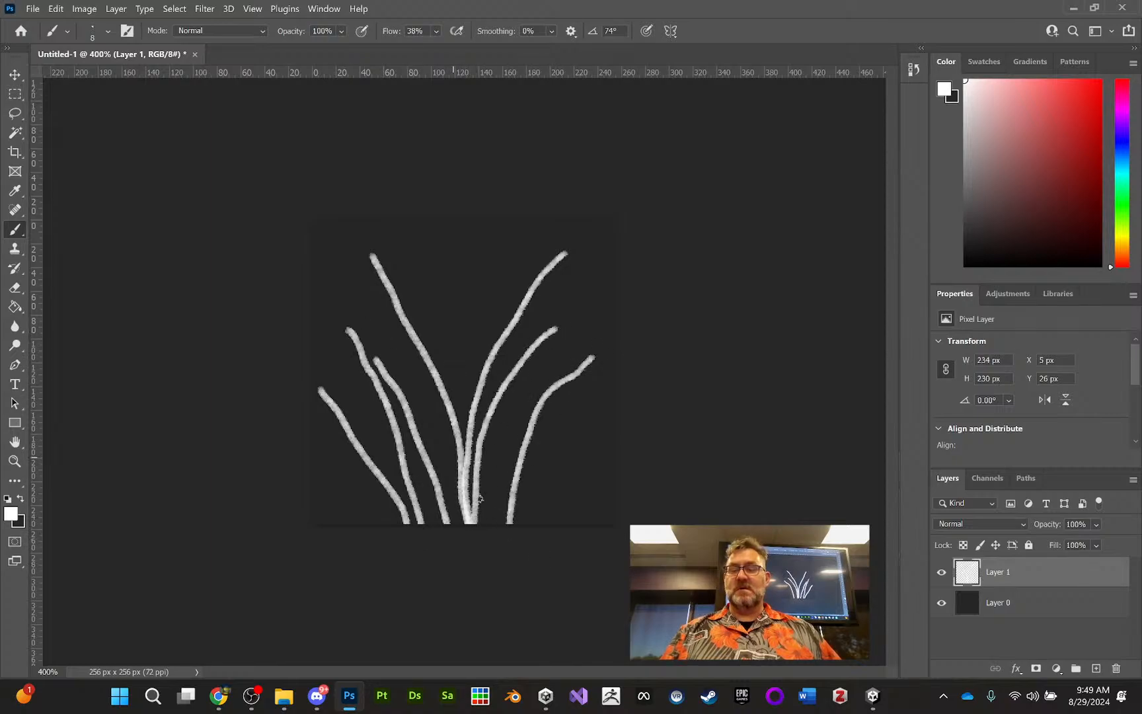
pyautogui.moveTo(543, 523); pyautogui.dragTo(602, 434)
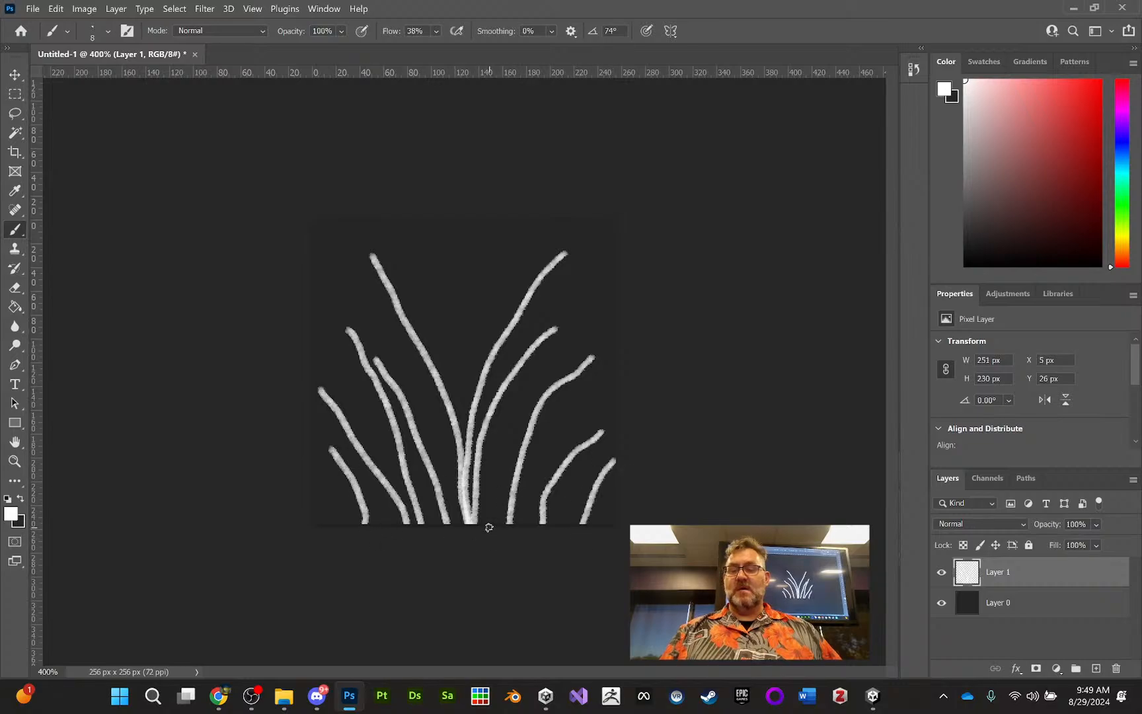
pyautogui.moveTo(469, 522); pyautogui.dragTo(429, 264)
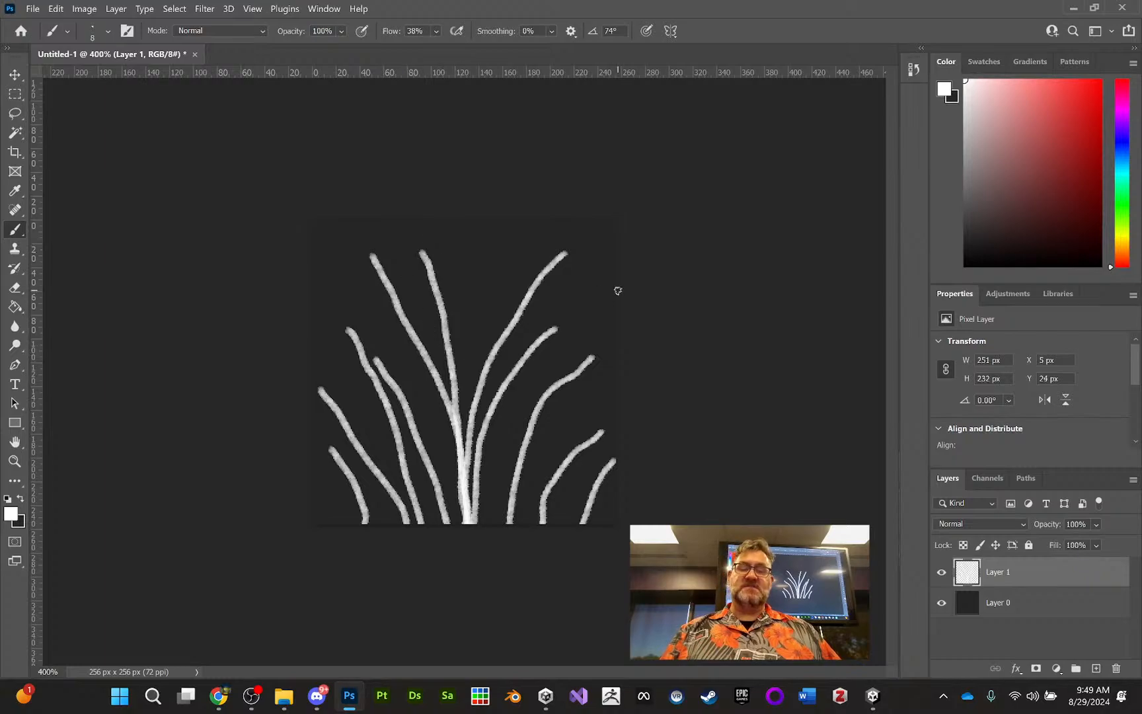
# Step: Hide the dark Layer 0 and export the image as a PNG named grassBetter in the Downloads folder
pyautogui.click(941, 603)
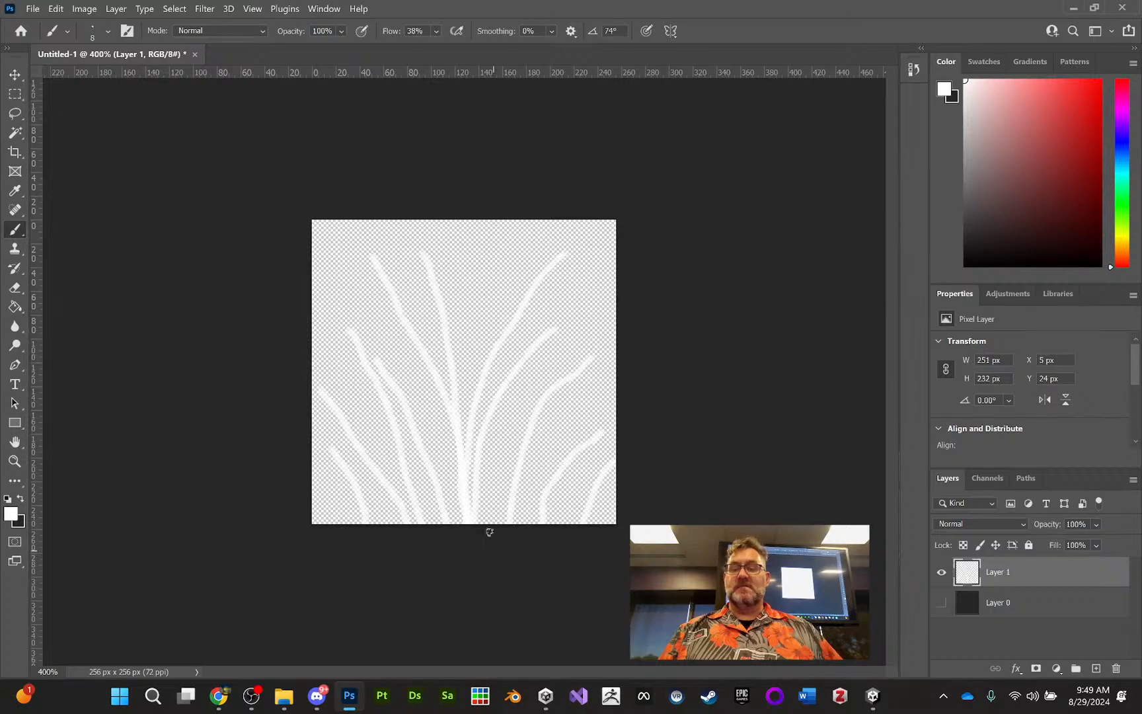
pyautogui.click(34, 9)
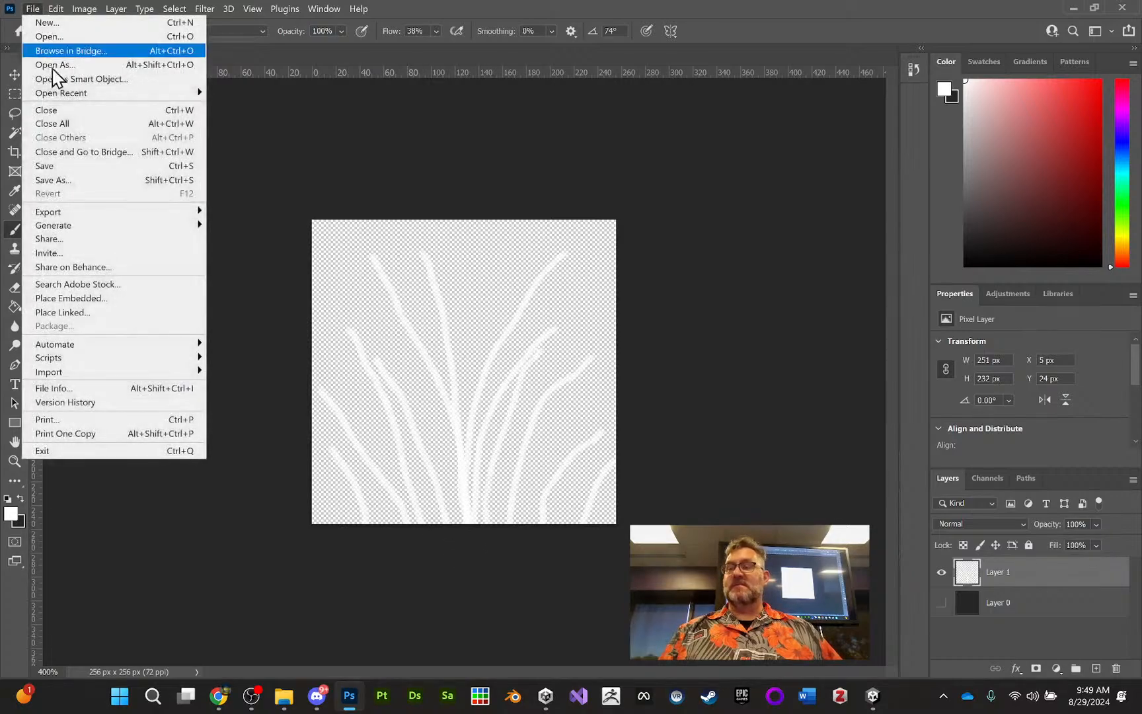
pyautogui.moveTo(182, 216)
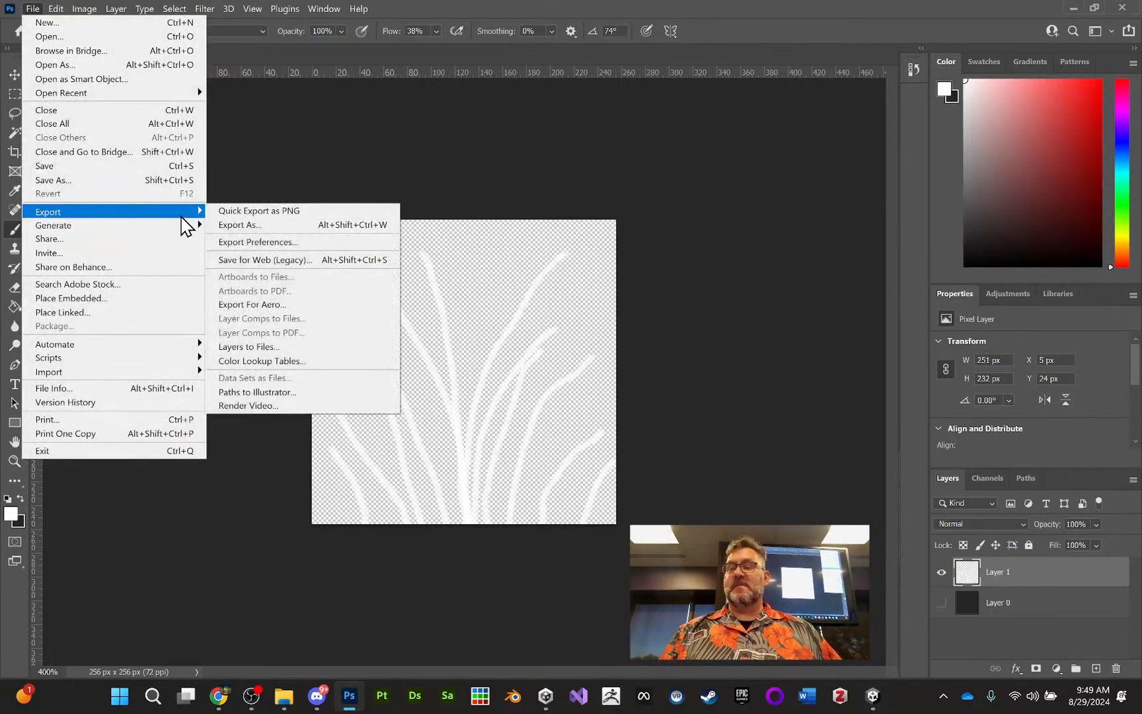
pyautogui.click(234, 211)
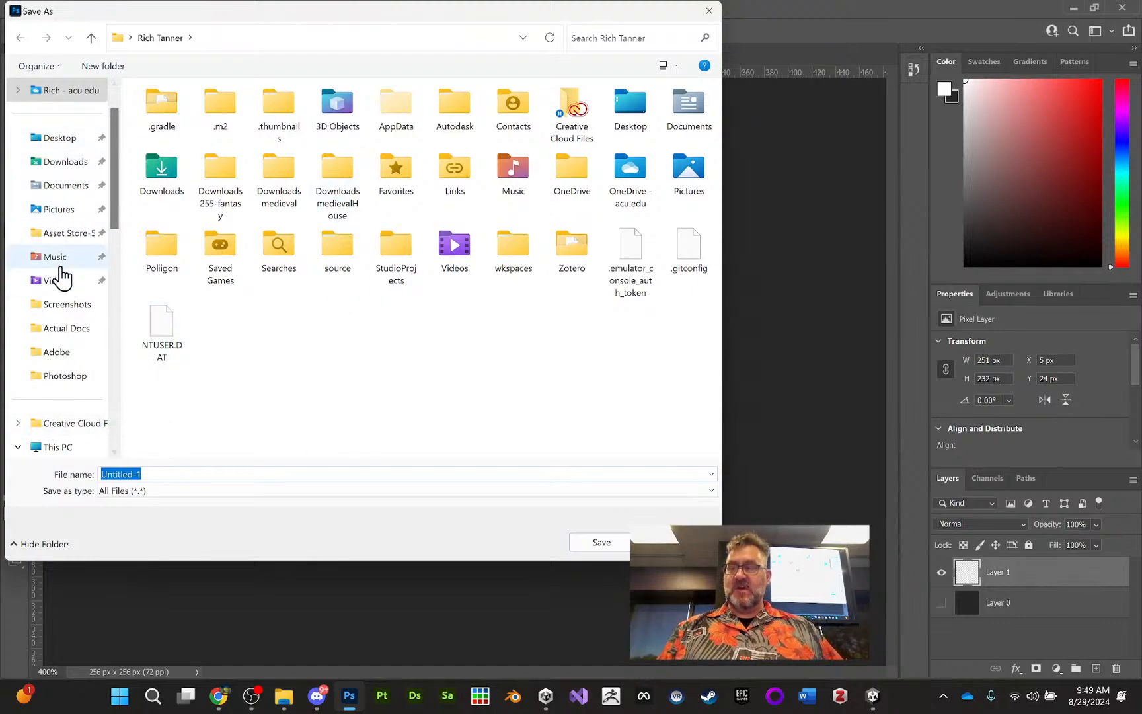
pyautogui.click(73, 165)
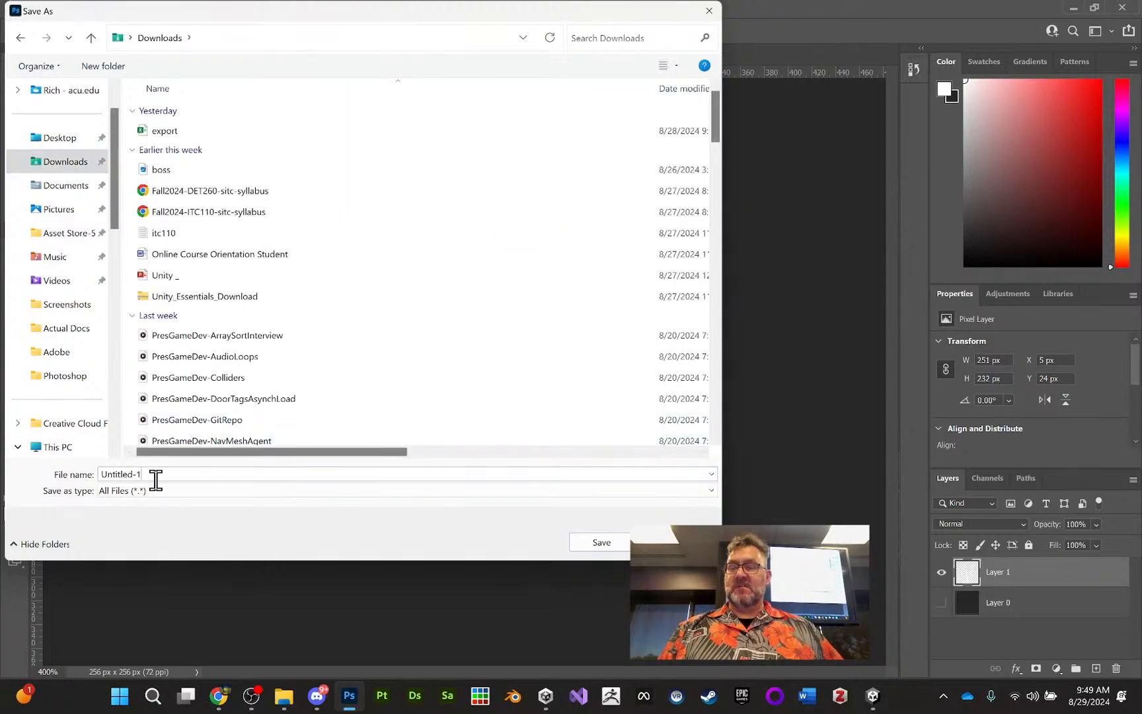
pyautogui.moveTo(155, 479); pyautogui.dragTo(89, 489)
pyautogui.write('grassBetter')
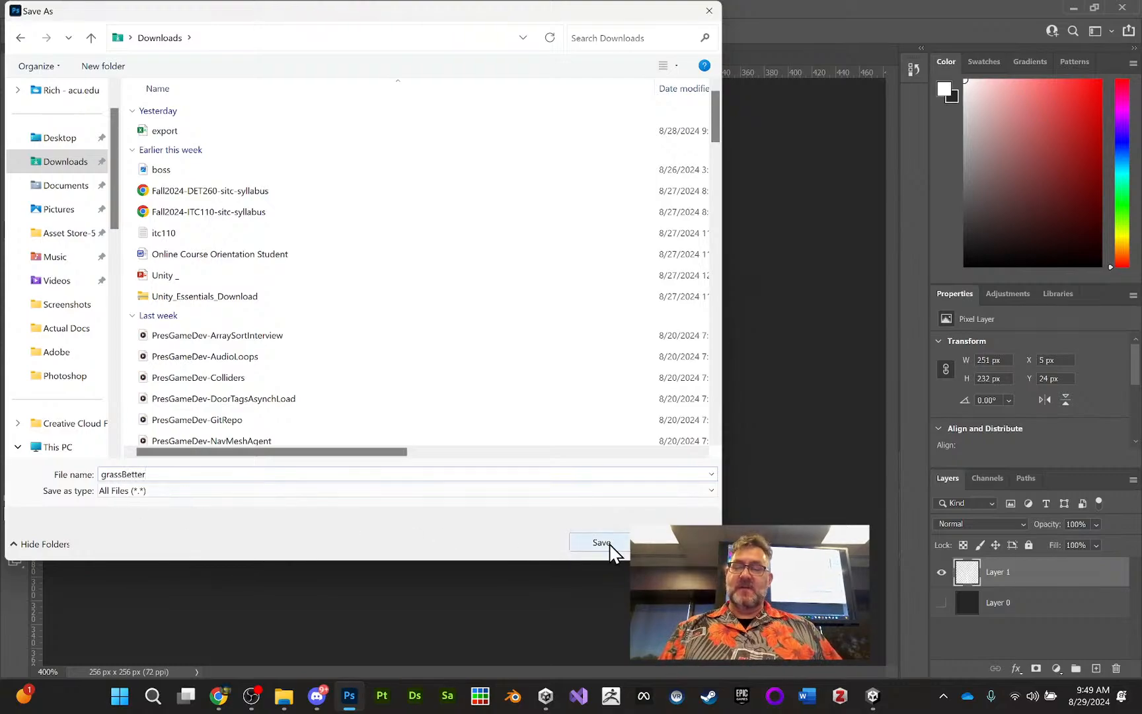
pyautogui.click(609, 545)
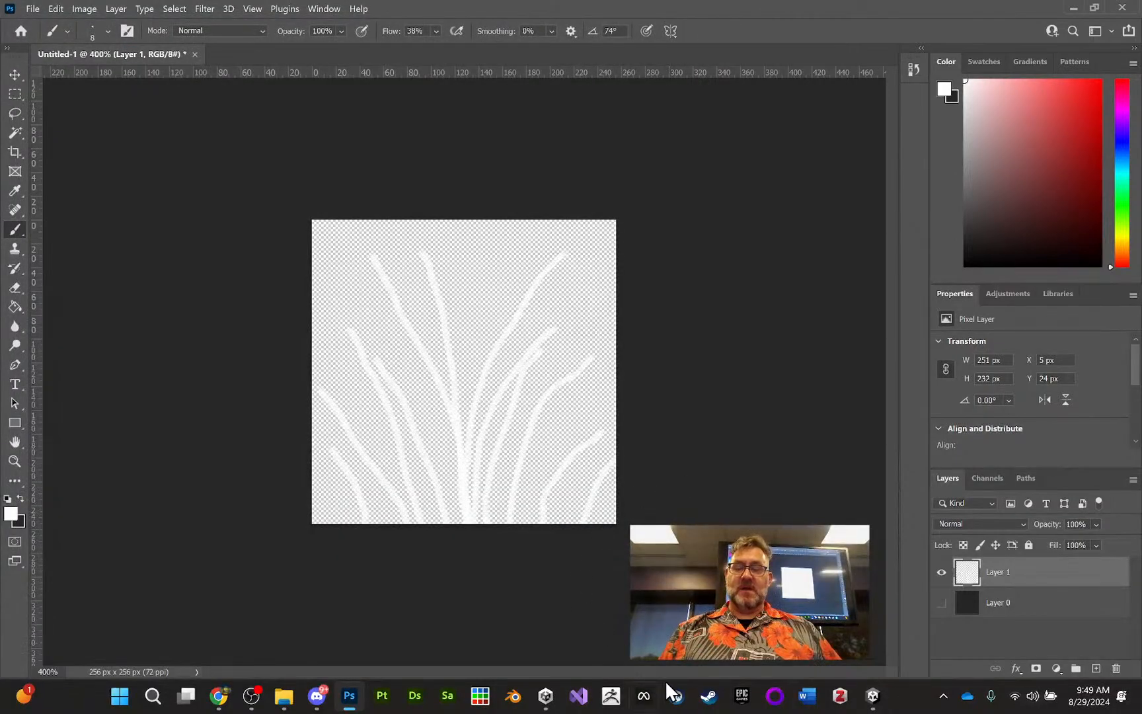
# Step: Switch to Unity and import grassBetter from the Downloads folder into the project's _textures folder
pyautogui.click(873, 695)
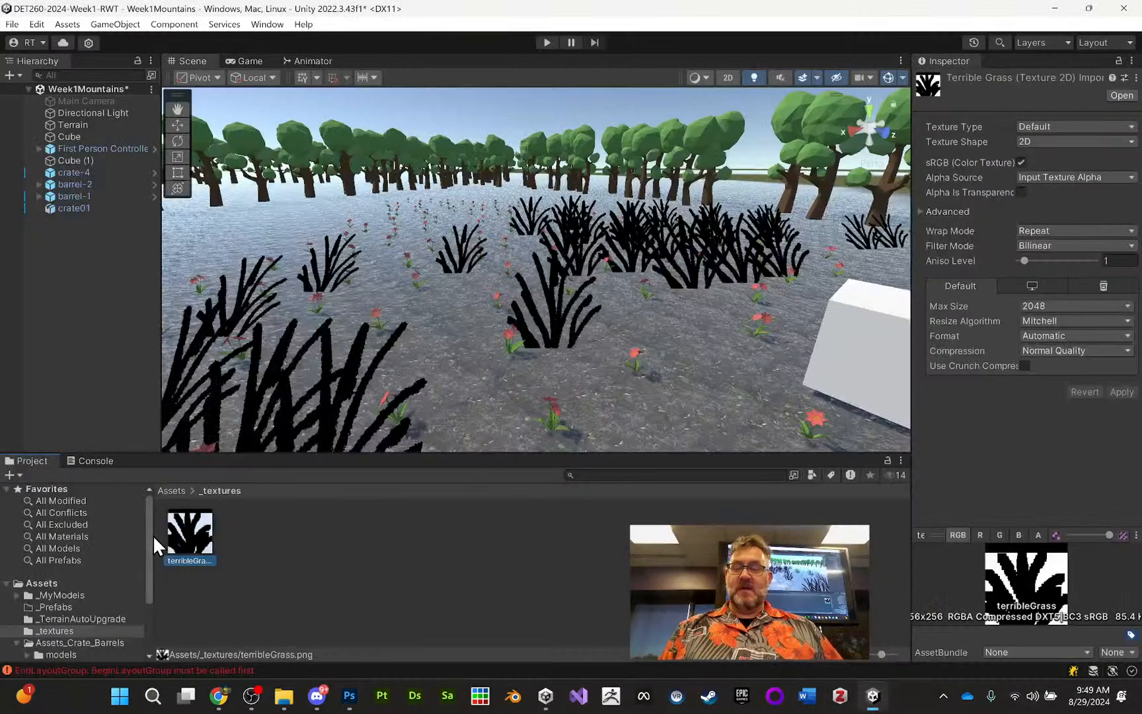
pyautogui.click(284, 696)
pyautogui.click(102, 238)
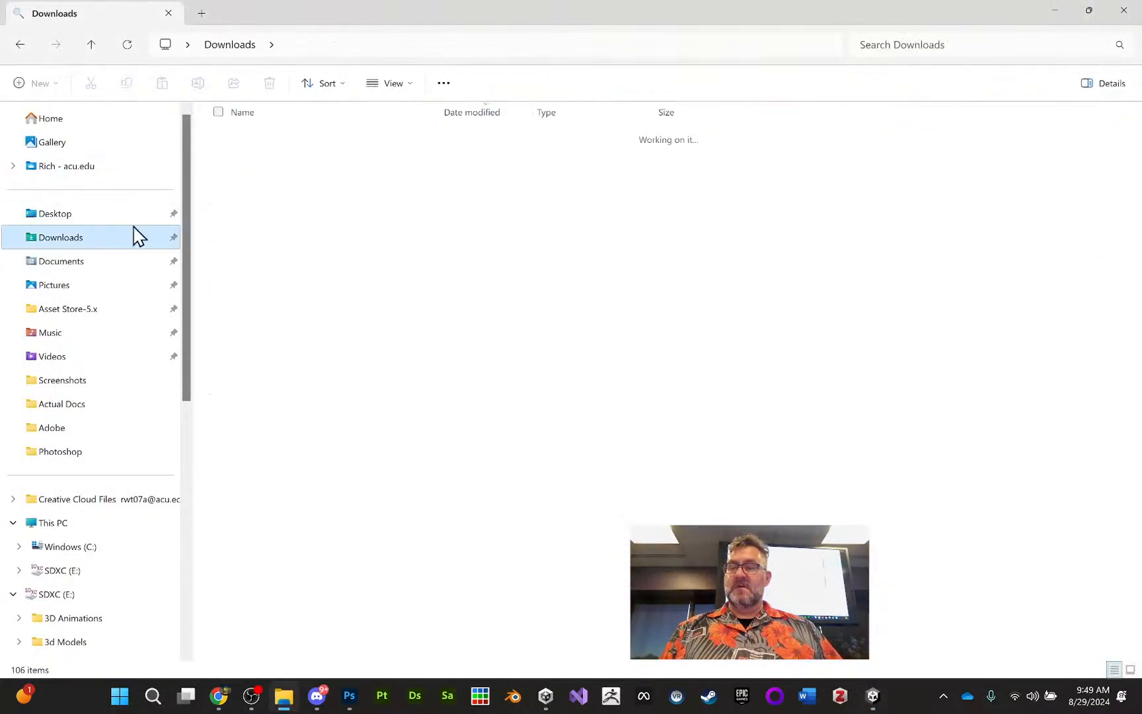
pyautogui.click(1089, 10)
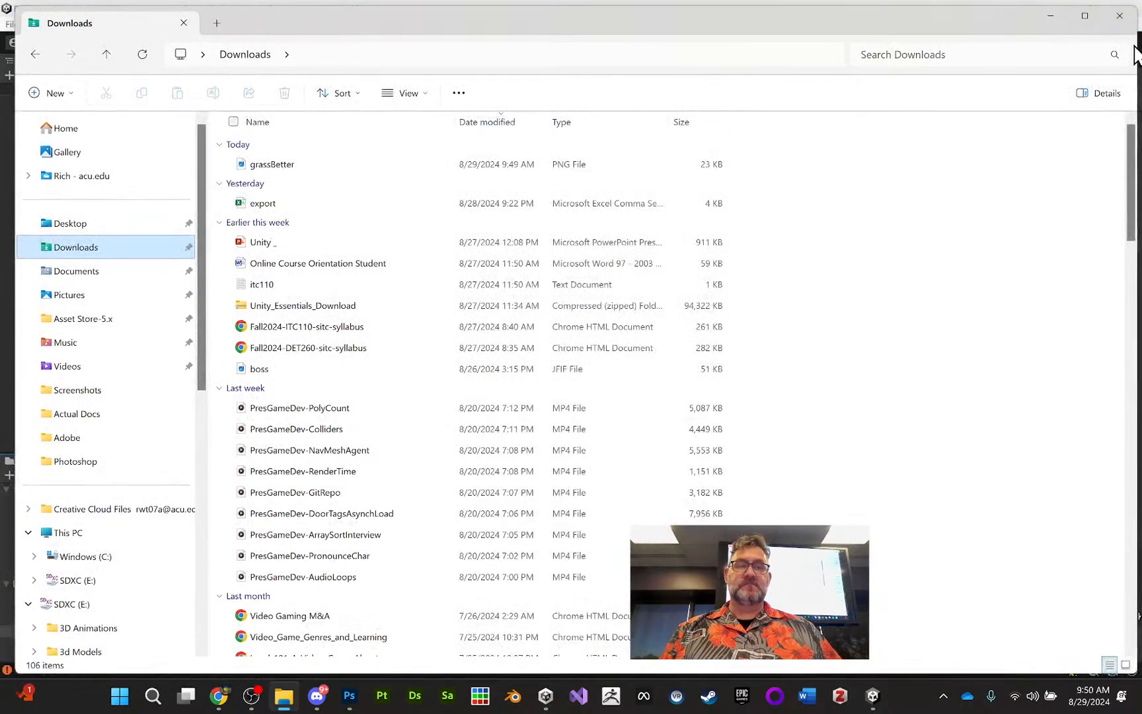
pyautogui.moveTo(1128, 41); pyautogui.dragTo(670, 80)
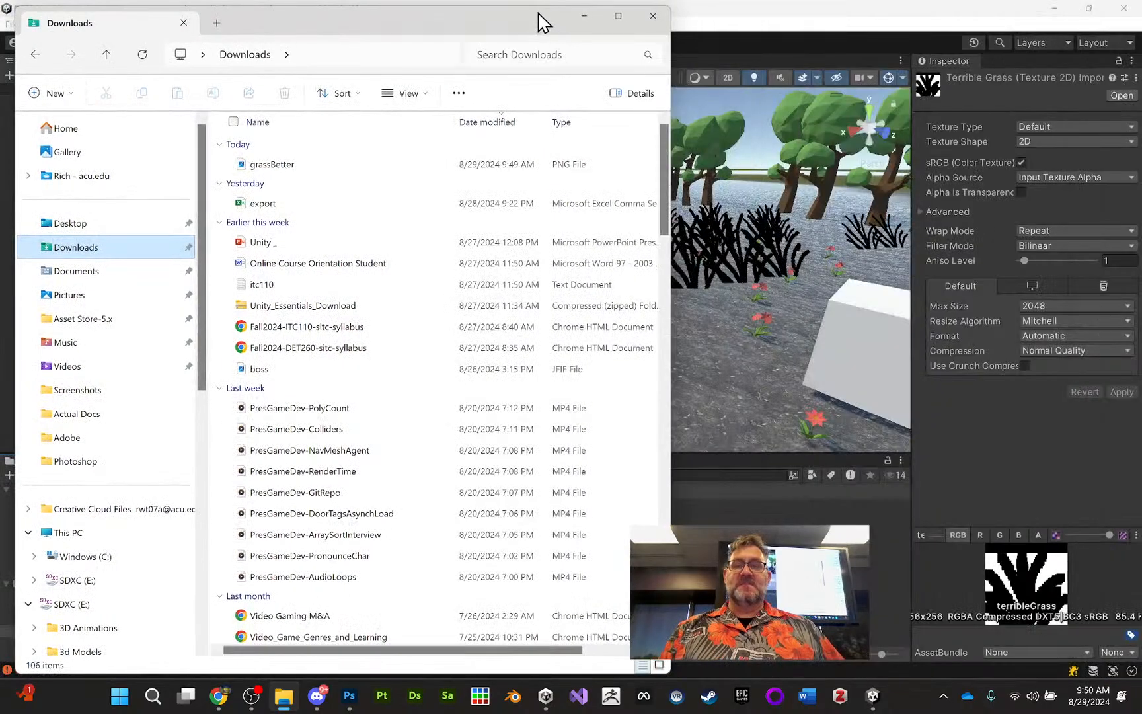
pyautogui.moveTo(532, 11); pyautogui.dragTo(529, 249)
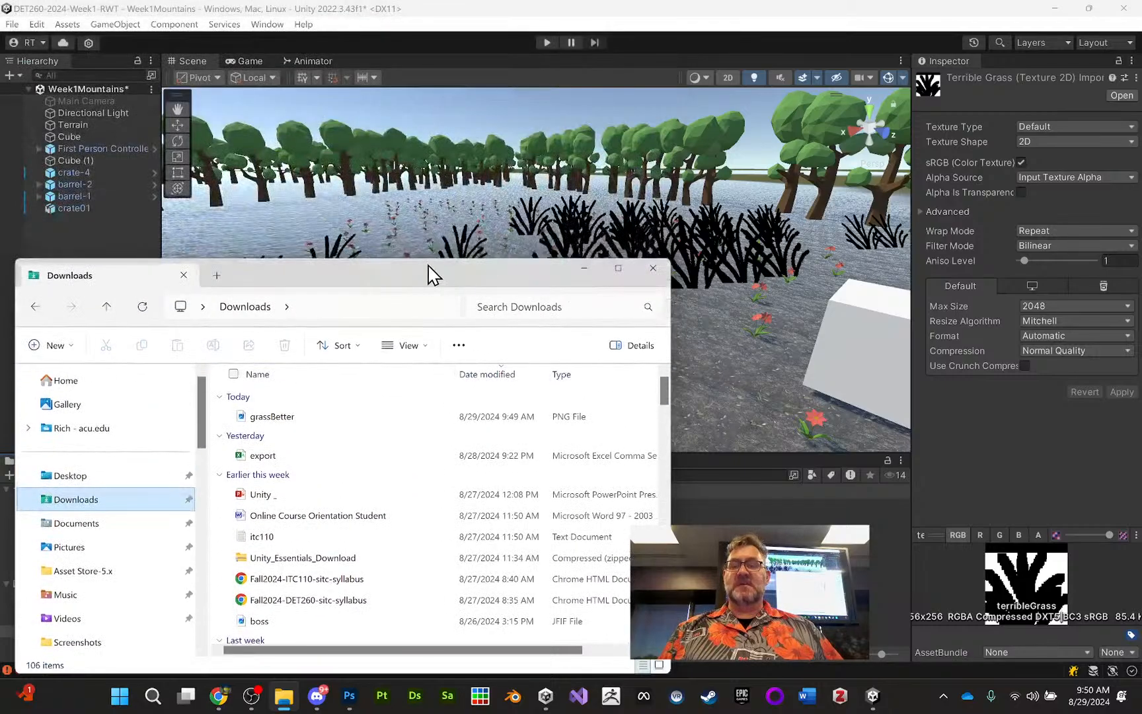
pyautogui.moveTo(433, 272); pyautogui.dragTo(826, 142)
pyautogui.click(657, 285)
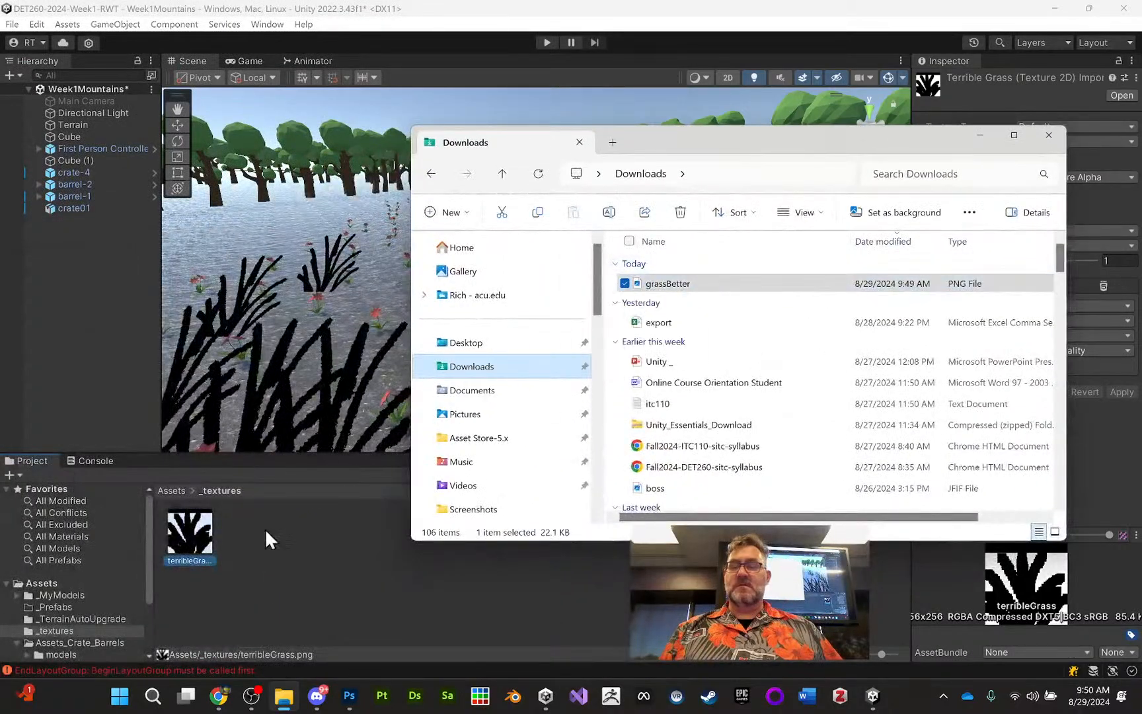
pyautogui.moveTo(273, 568); pyautogui.dragTo(273, 568)
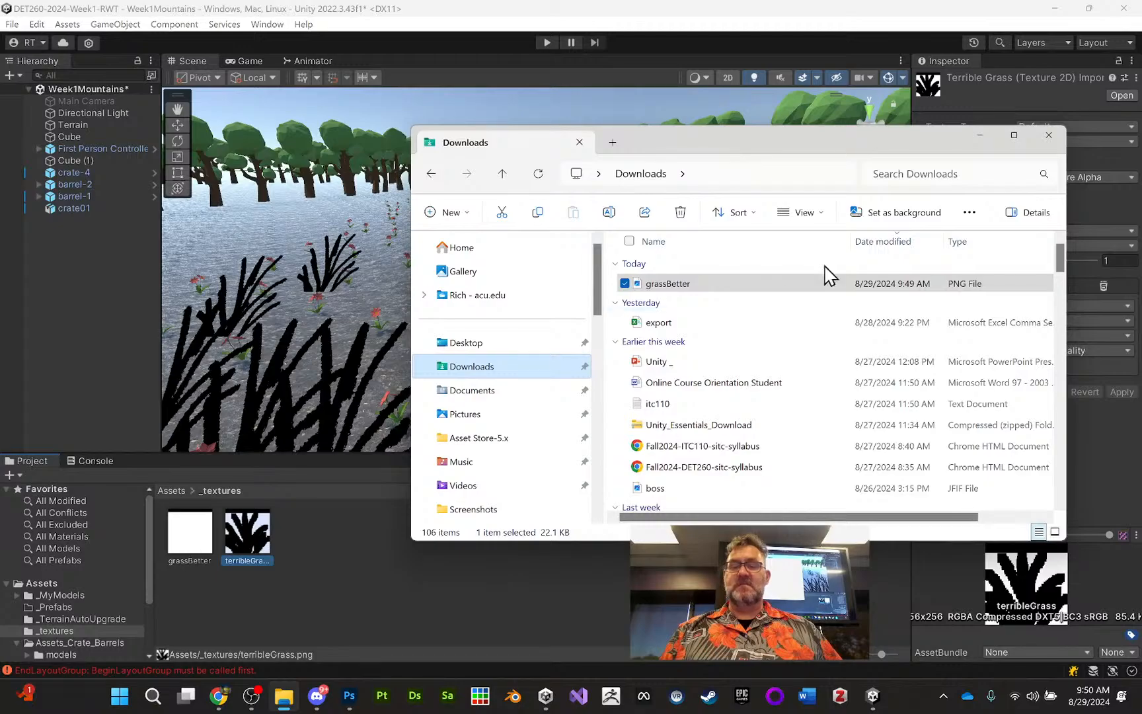
pyautogui.click(1049, 135)
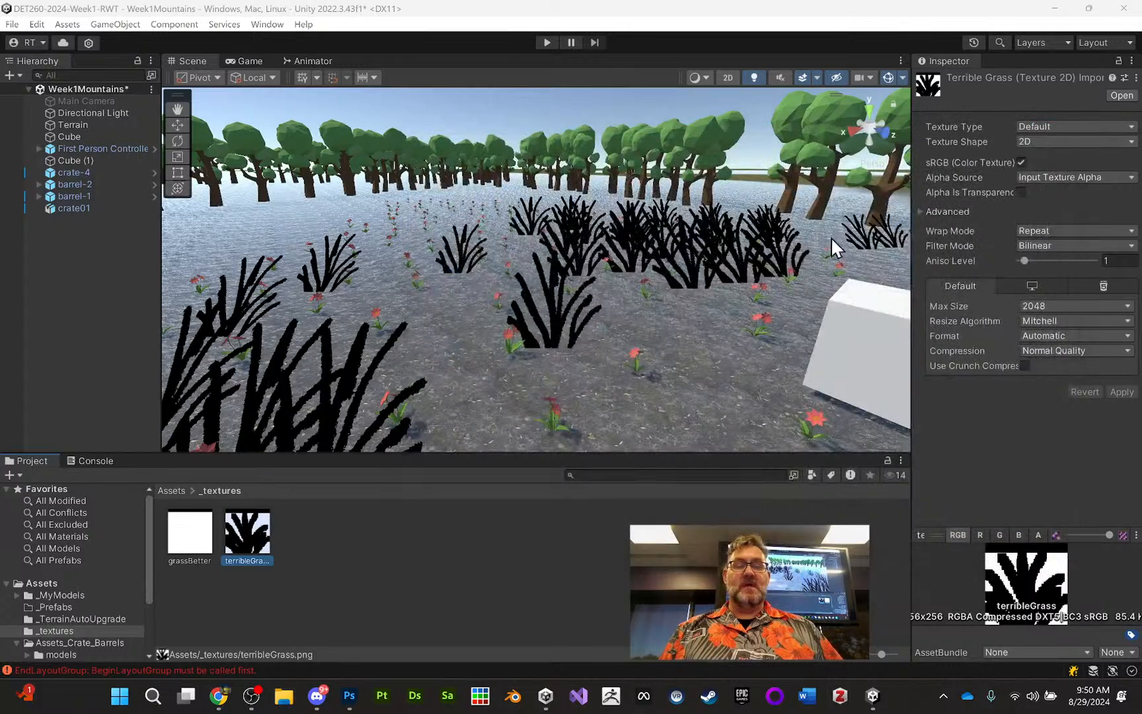
# Step: Replace the terribleGrass detail texture on the Terrain with grassBetter, found by searching the textures for "gras"
pyautogui.click(88, 124)
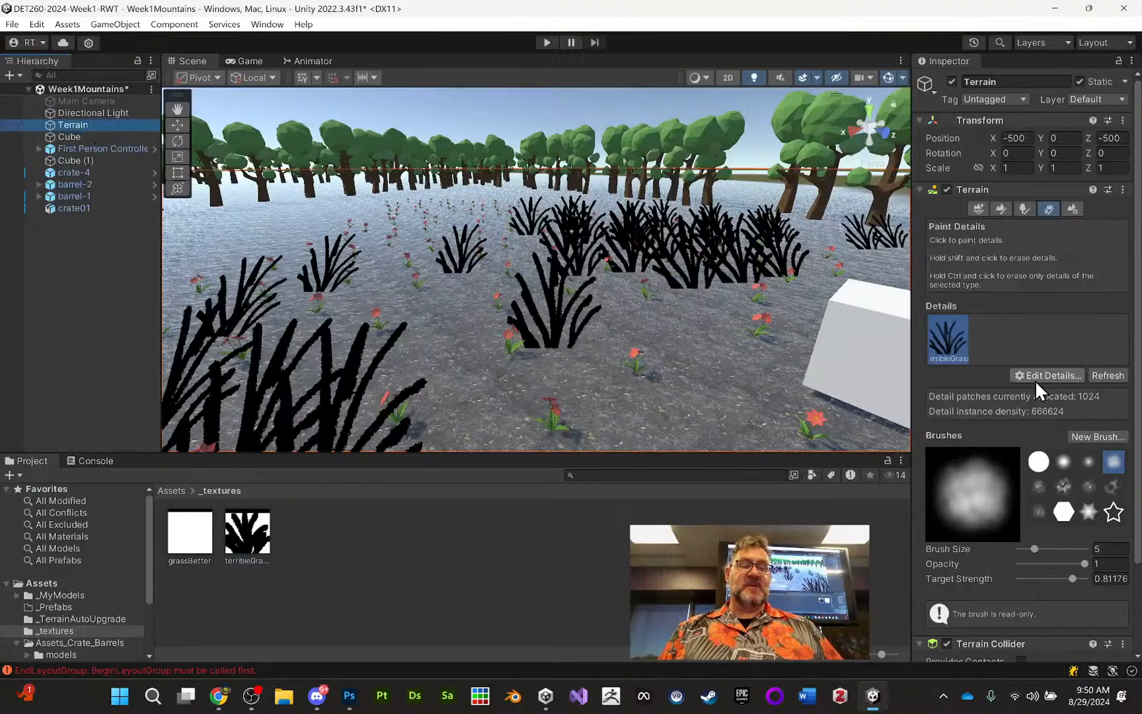
pyautogui.click(1035, 382)
pyautogui.click(1061, 409)
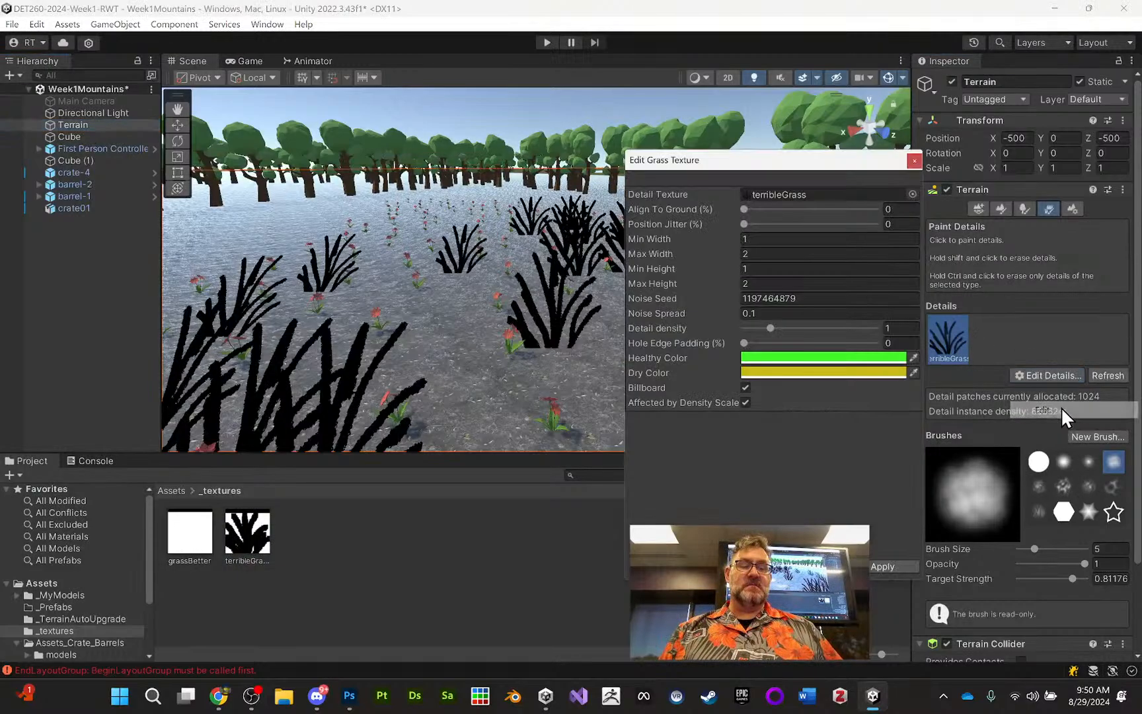
pyautogui.click(912, 194)
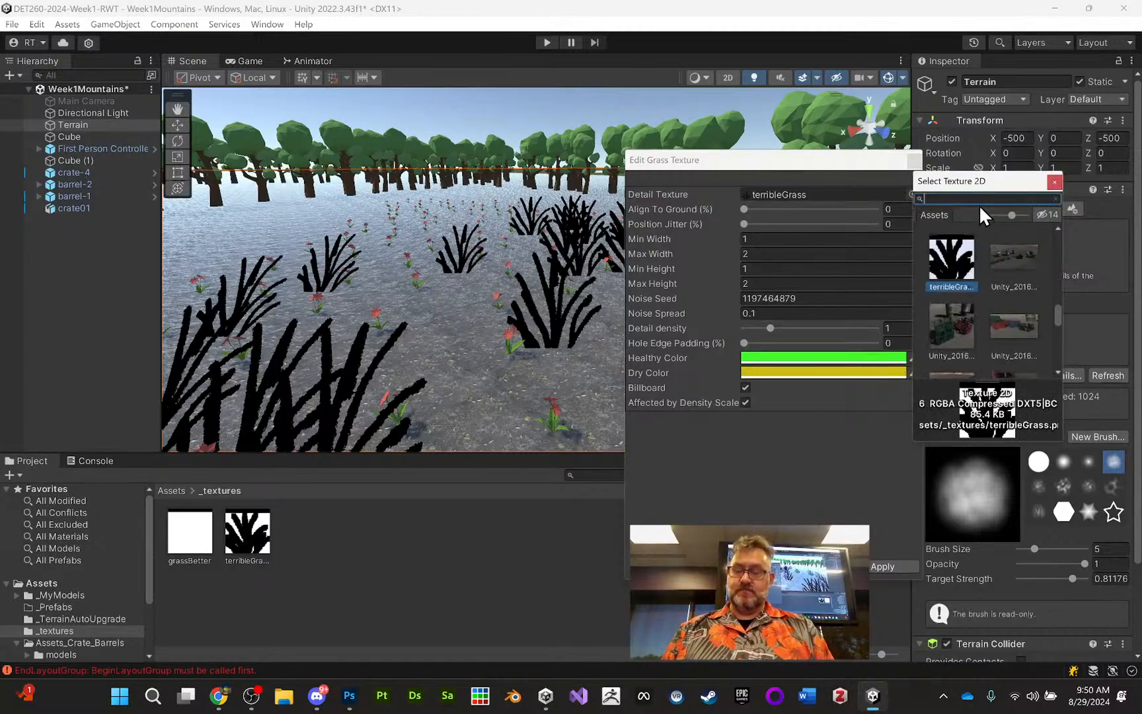
pyautogui.write('gras')
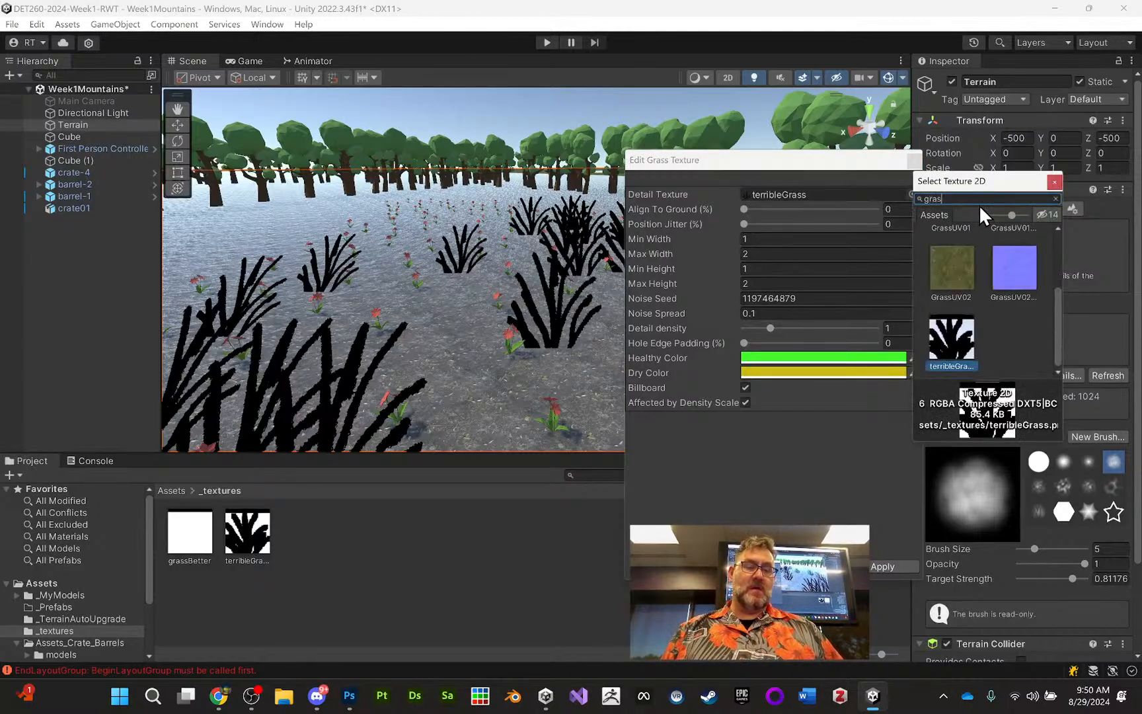
pyautogui.scroll(2, 1011, 331)
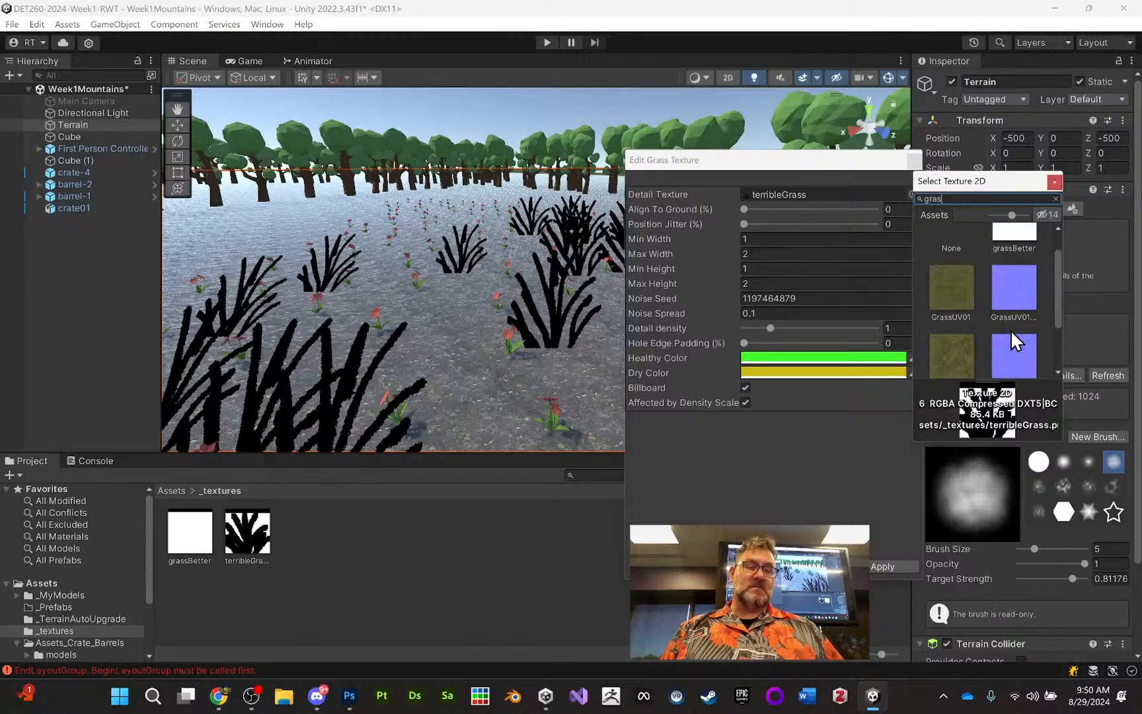
pyautogui.click(1029, 242)
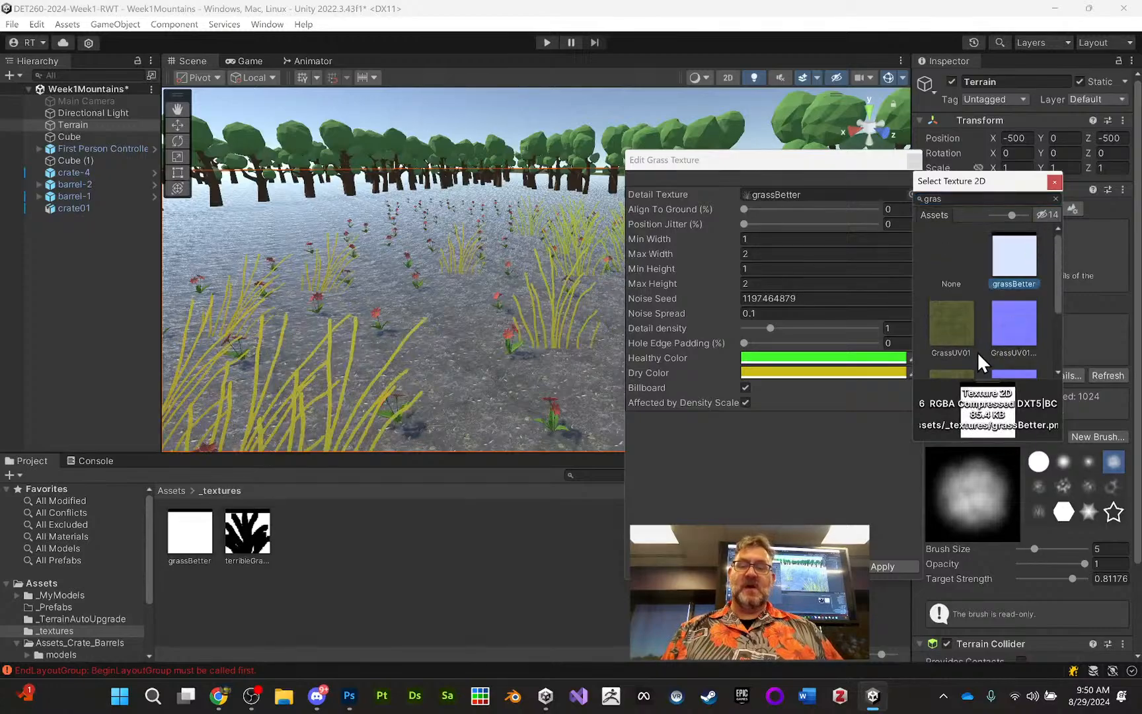
pyautogui.click(1056, 179)
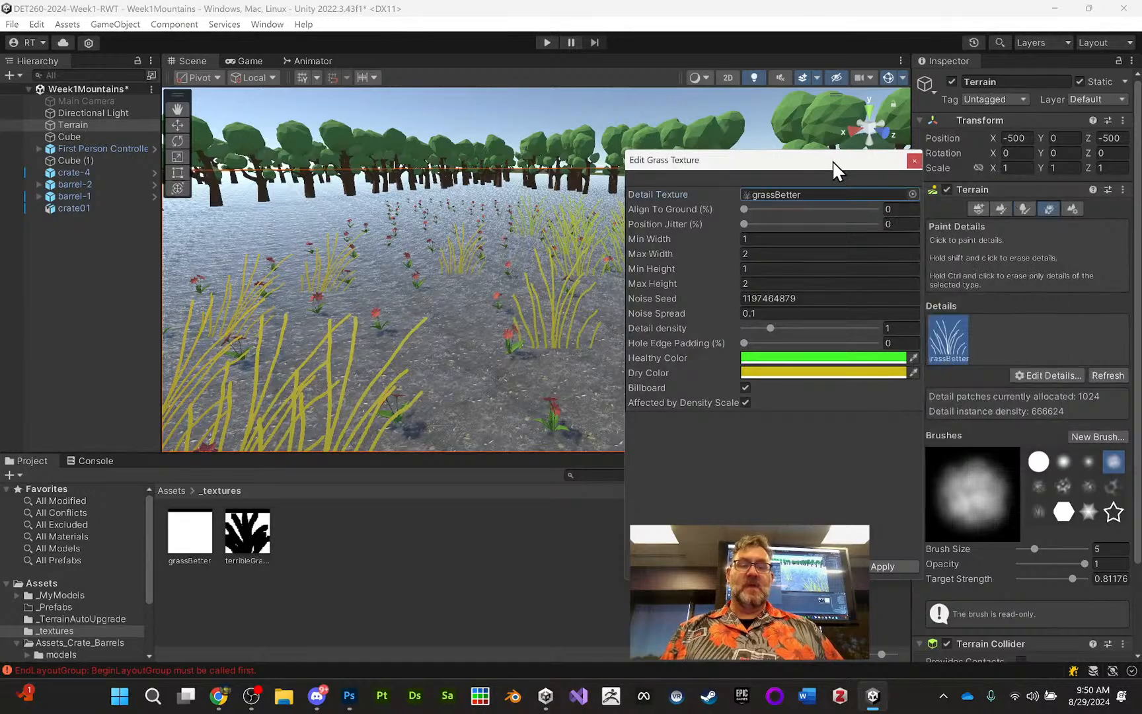
# Step: Set the grass detail's Dry Color to purple A60097 and close the grass texture settings
pyautogui.moveTo(835, 167); pyautogui.dragTo(949, 106)
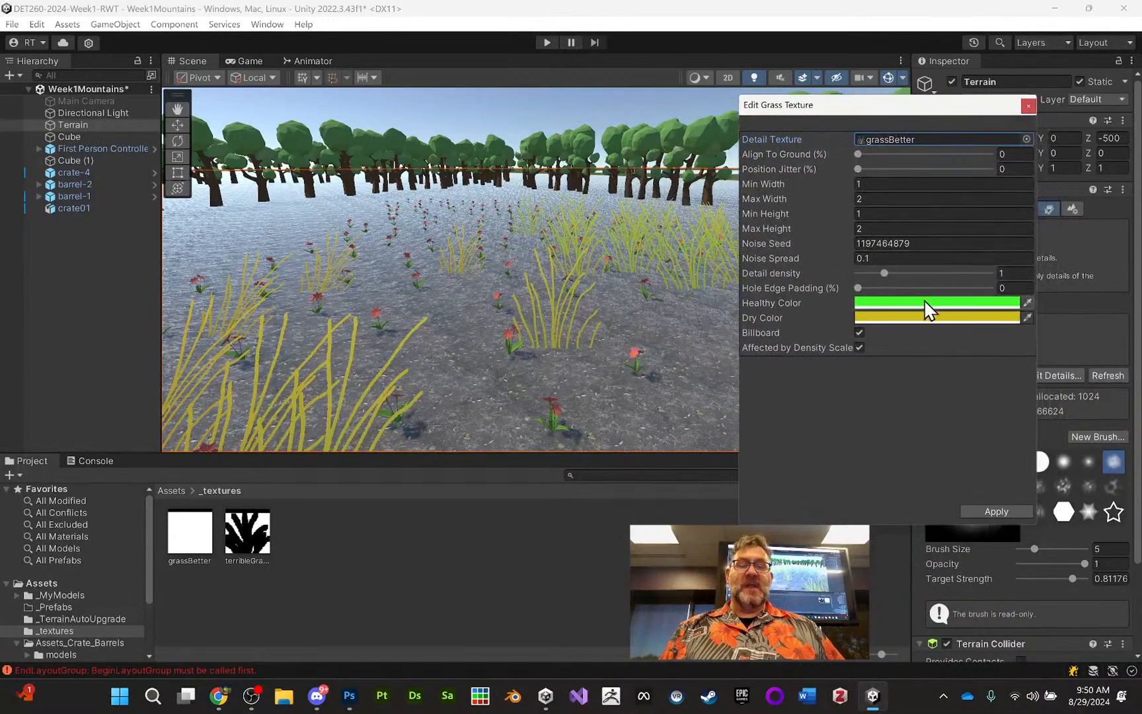
pyautogui.click(916, 317)
pyautogui.click(1011, 450)
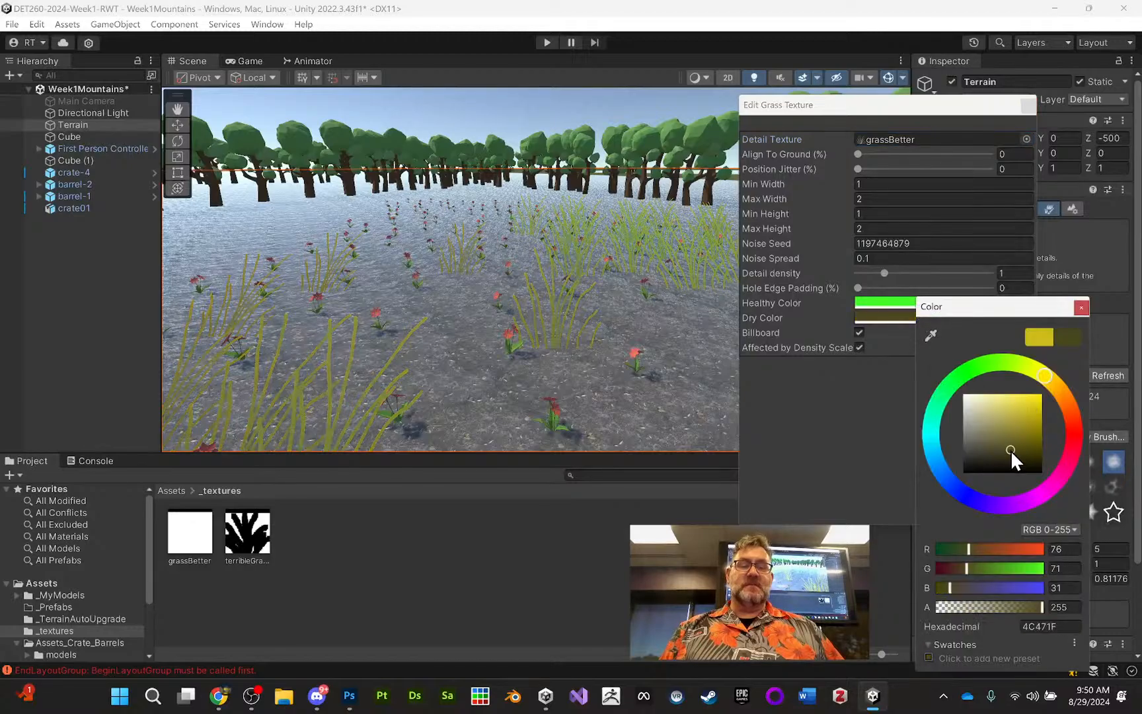
pyautogui.click(1046, 490)
pyautogui.moveTo(1041, 437); pyautogui.dragTo(1047, 409)
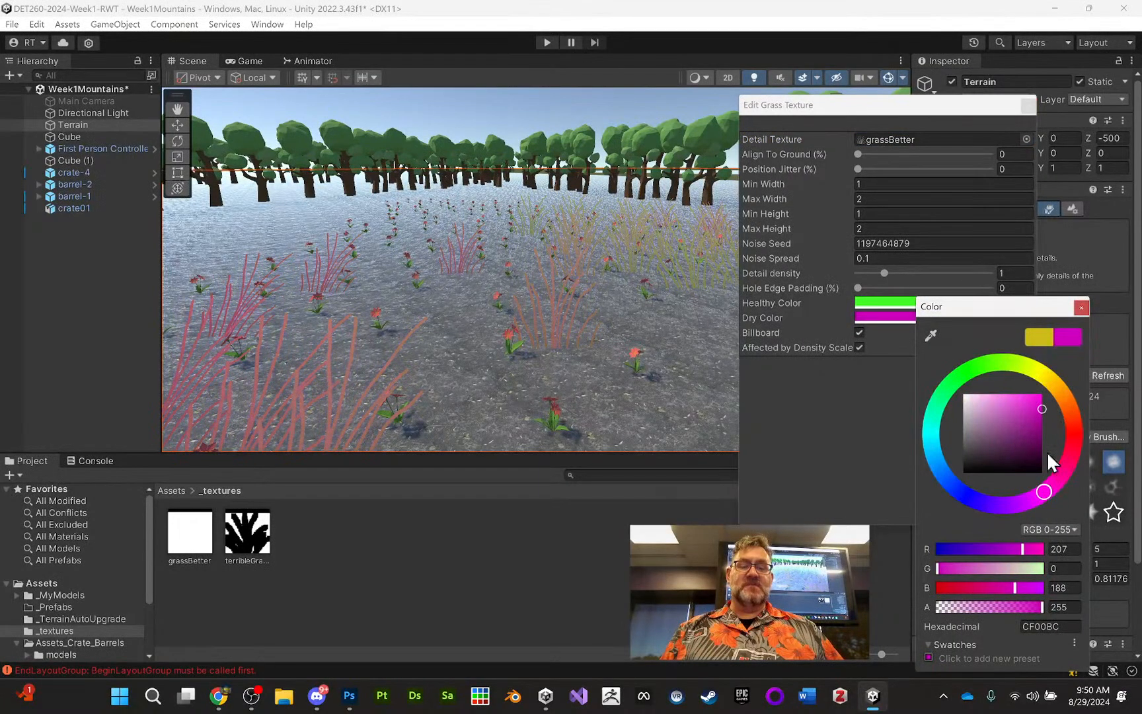
pyautogui.moveTo(1026, 466)
pyautogui.mouseDown()
pyautogui.moveTo(1066, 461)
pyautogui.moveTo(1078, 429)
pyautogui.mouseUp()
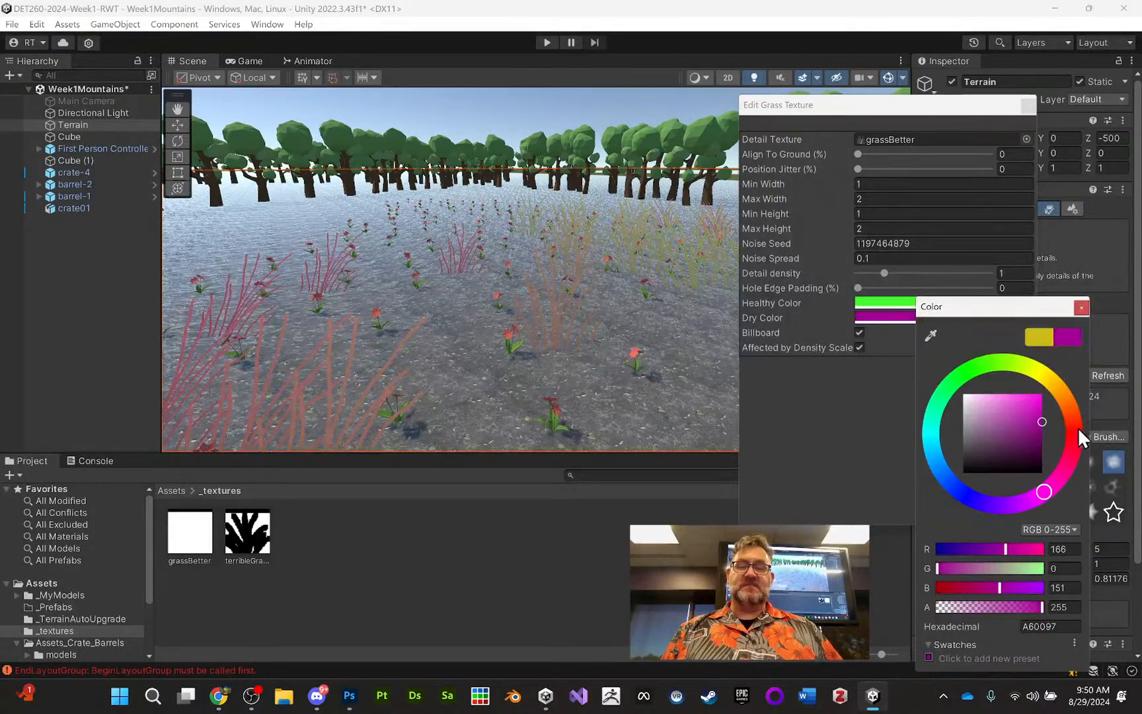
pyautogui.click(1082, 306)
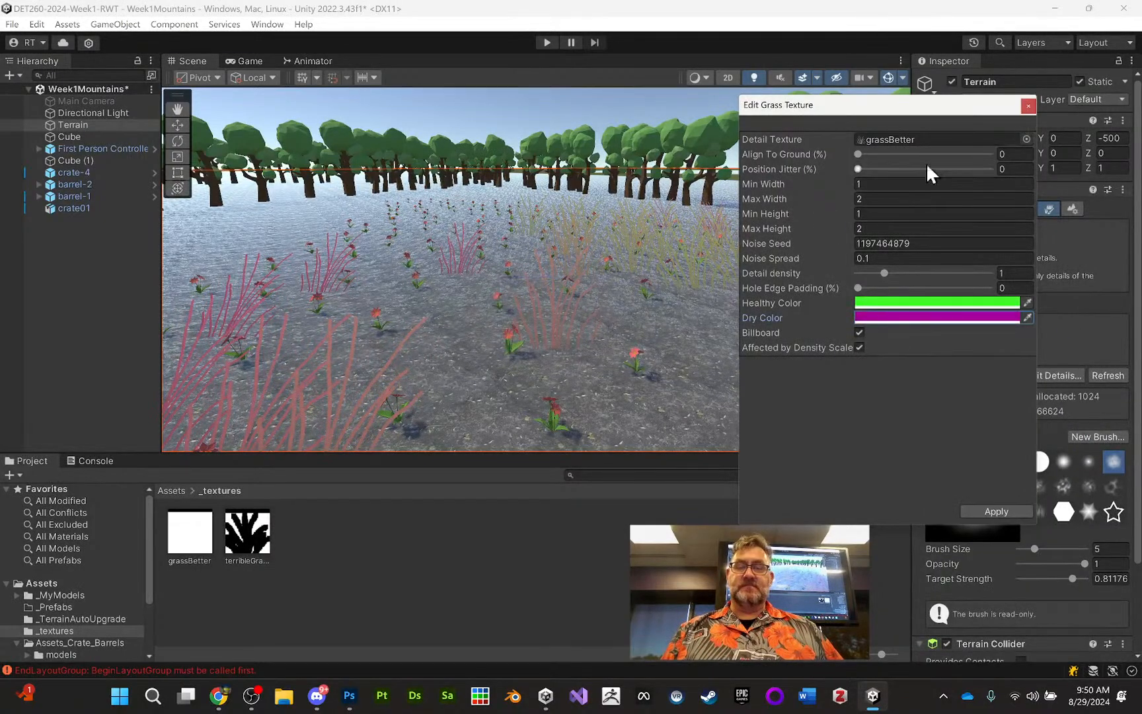
pyautogui.click(1028, 106)
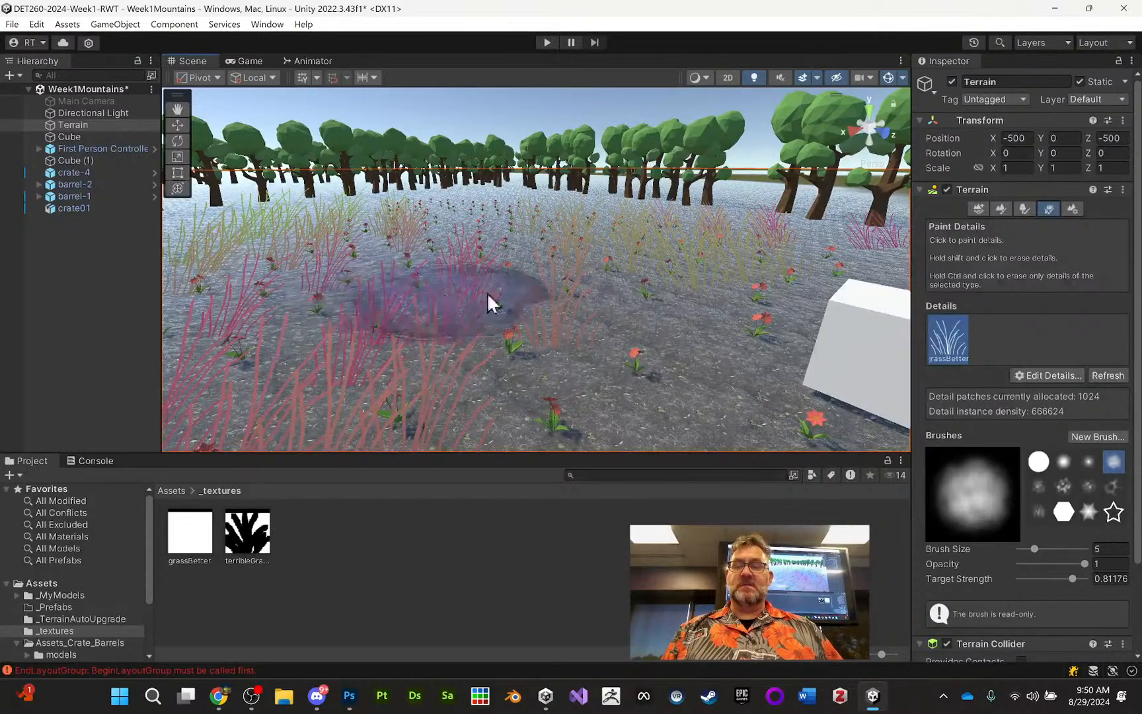
# Step: Paint more grassBetter clumps with brush size 5 over the terrain around the player capsule and the open ground in front of it
pyautogui.scroll(-10, 579, 294)
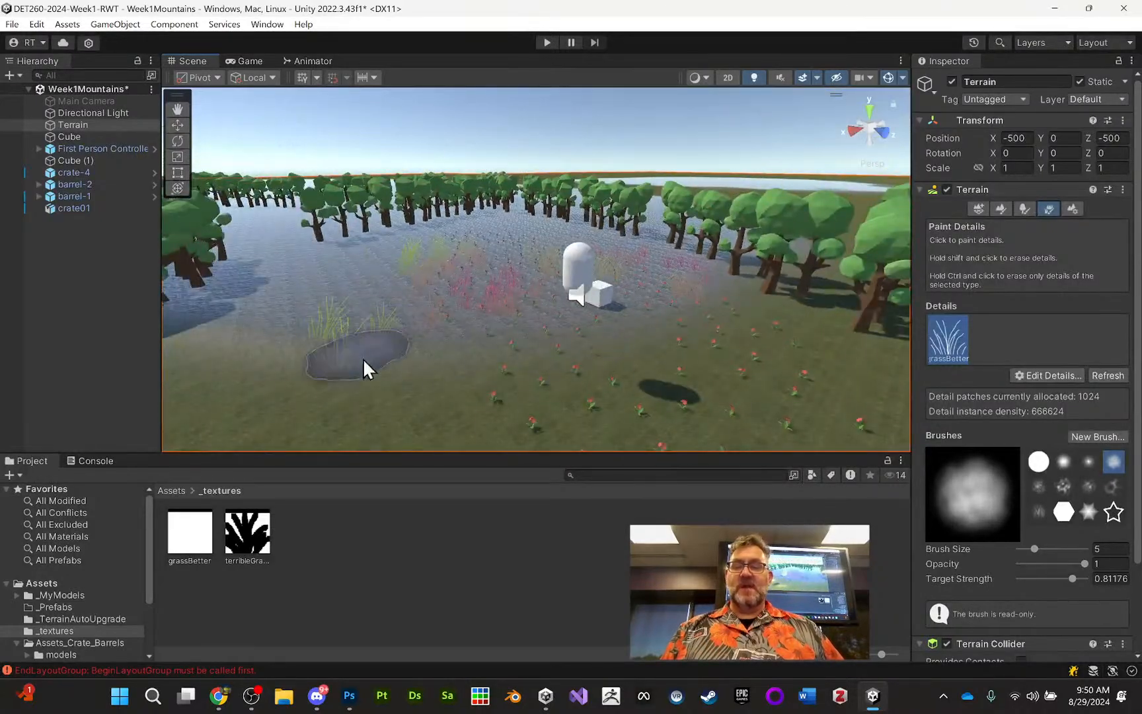
pyautogui.moveTo(363, 360)
pyautogui.mouseDown()
pyautogui.moveTo(298, 400)
pyautogui.moveTo(327, 313)
pyautogui.moveTo(681, 416)
pyautogui.moveTo(594, 330)
pyautogui.moveTo(408, 288)
pyautogui.mouseUp()
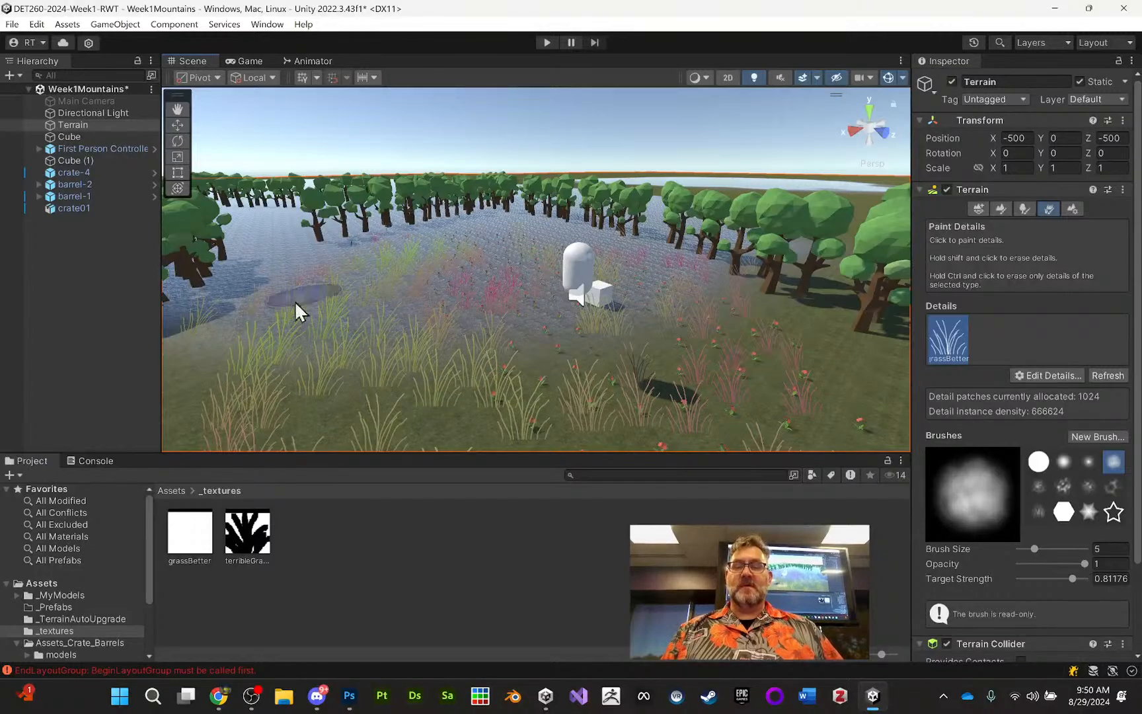
pyautogui.moveTo(295, 302)
pyautogui.mouseDown()
pyautogui.moveTo(271, 363)
pyautogui.moveTo(488, 385)
pyautogui.moveTo(774, 306)
pyautogui.moveTo(544, 277)
pyautogui.mouseUp()
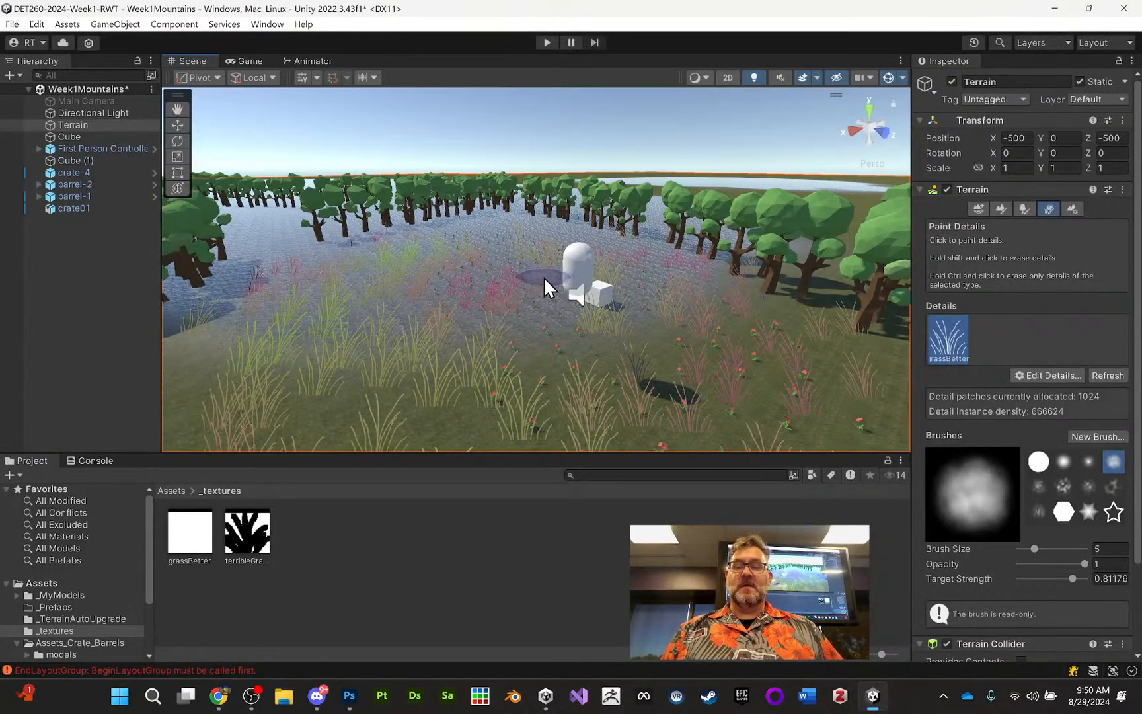
pyautogui.scroll(-5, 568, 286)
pyautogui.scroll(5, 565, 291)
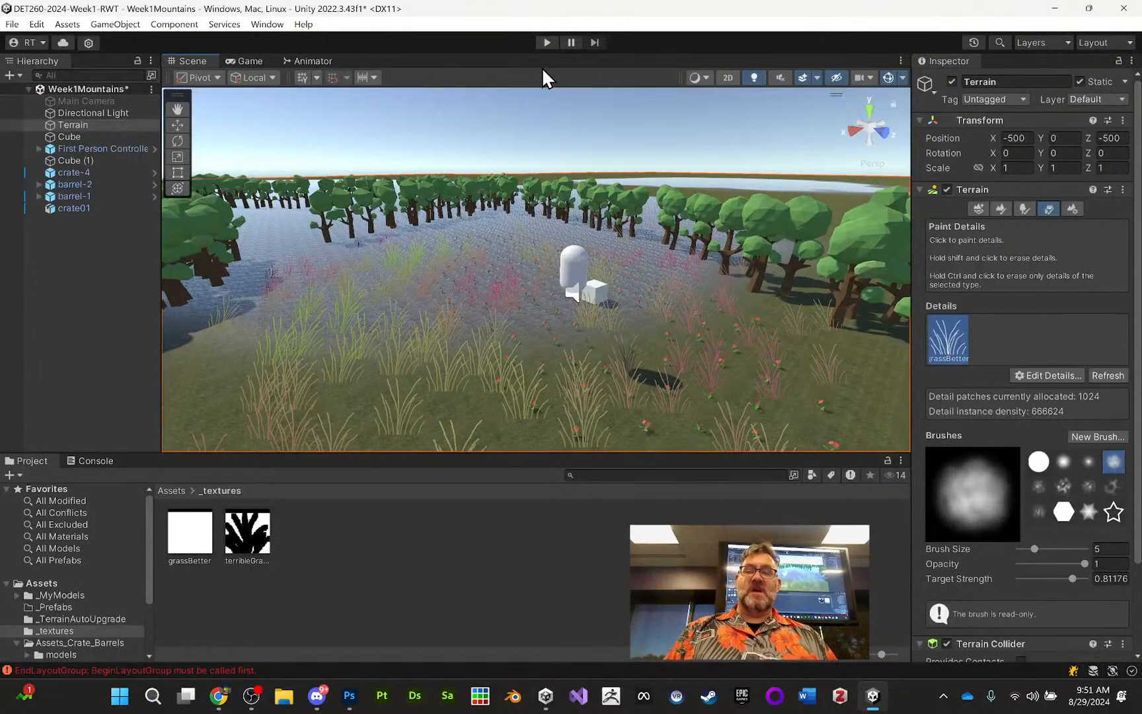
# Step: Play the scene and walk through the painted grass to examine its colours and shape from the first-person view
pyautogui.click(547, 42)
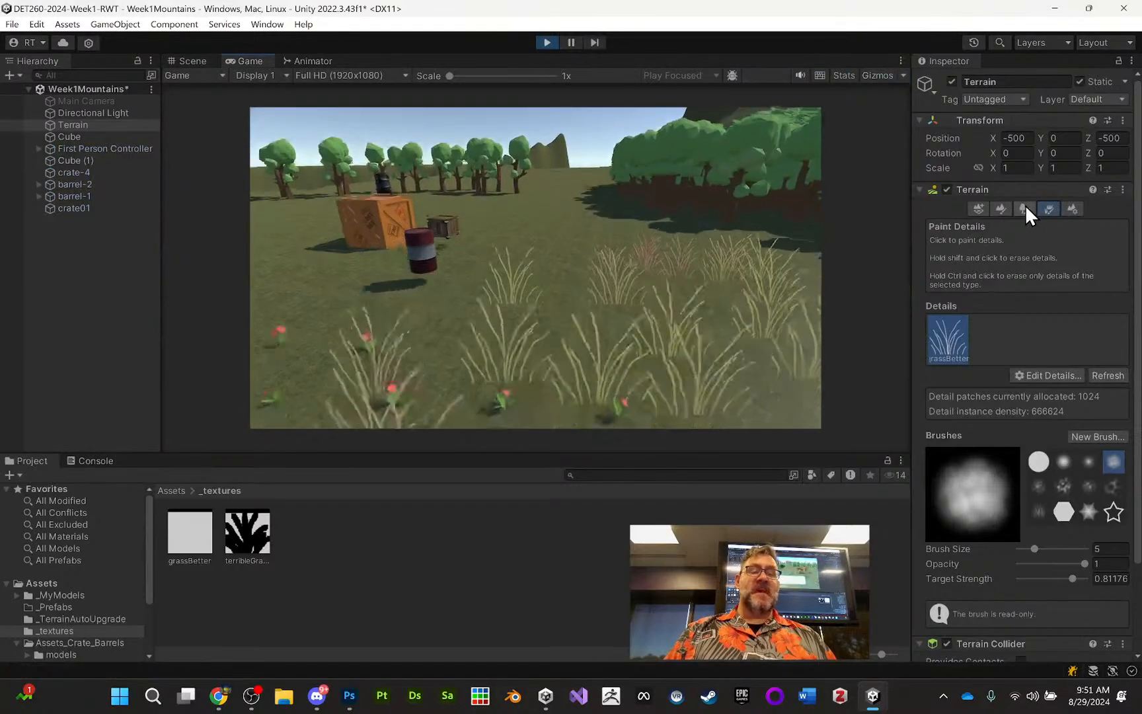
pyautogui.press('w')
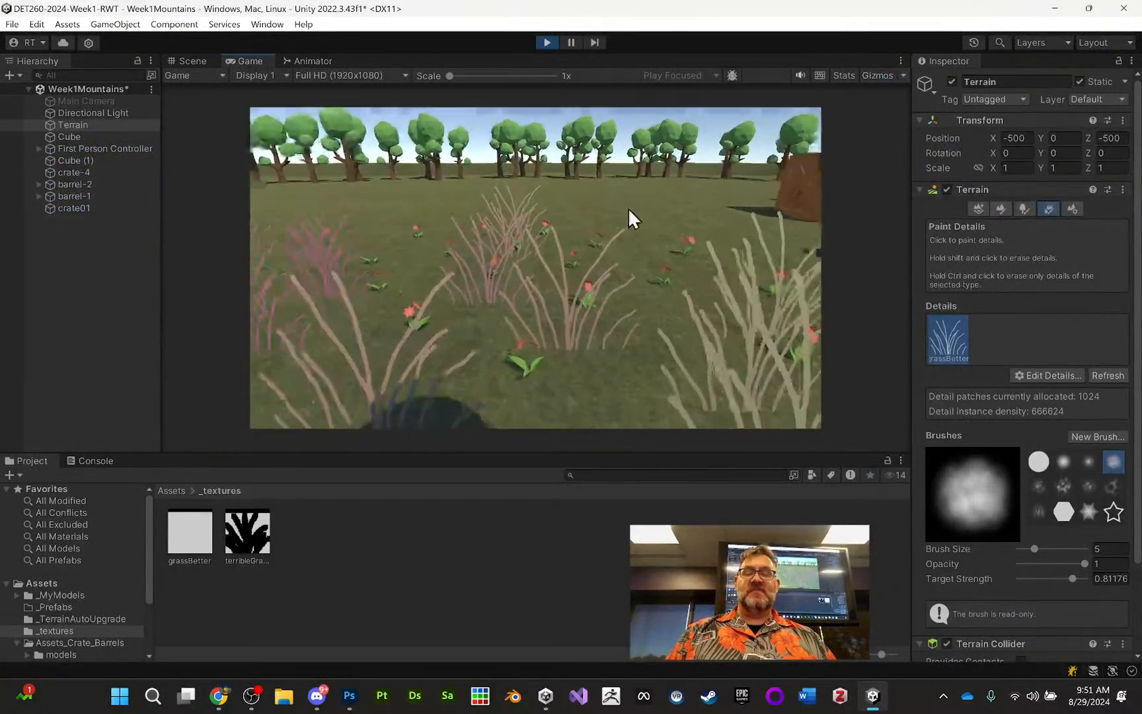
pyautogui.press('a')
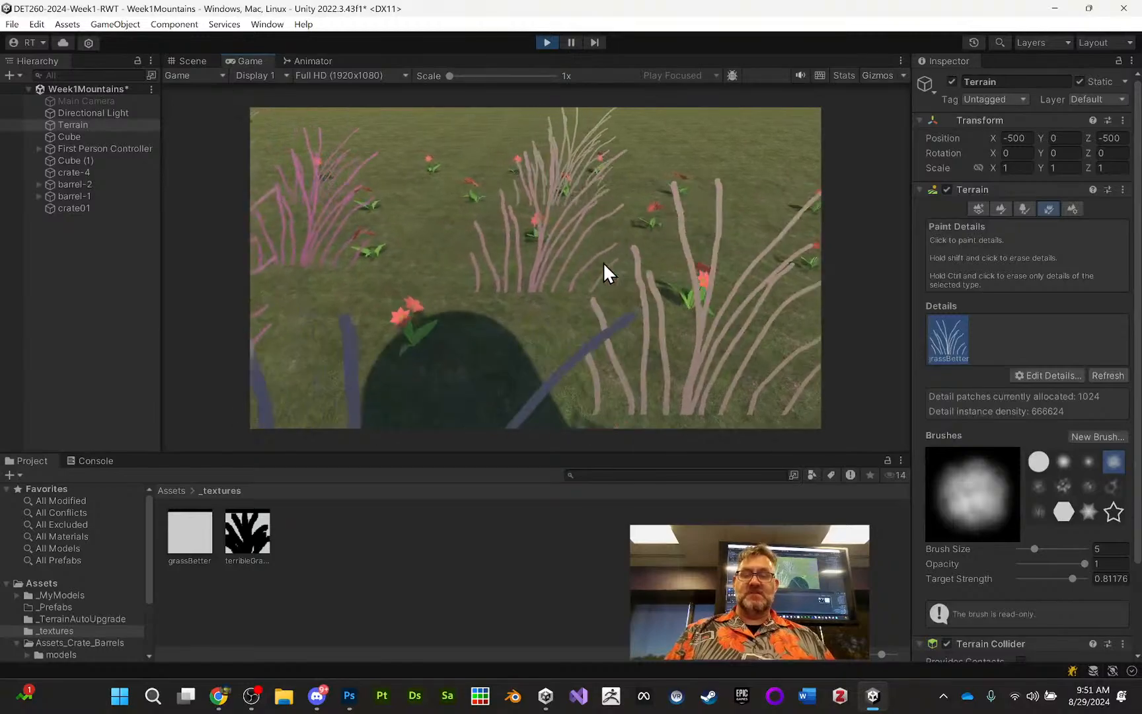
pyautogui.press('w')
pyautogui.press('s')
pyautogui.press('d')
pyautogui.press('w')
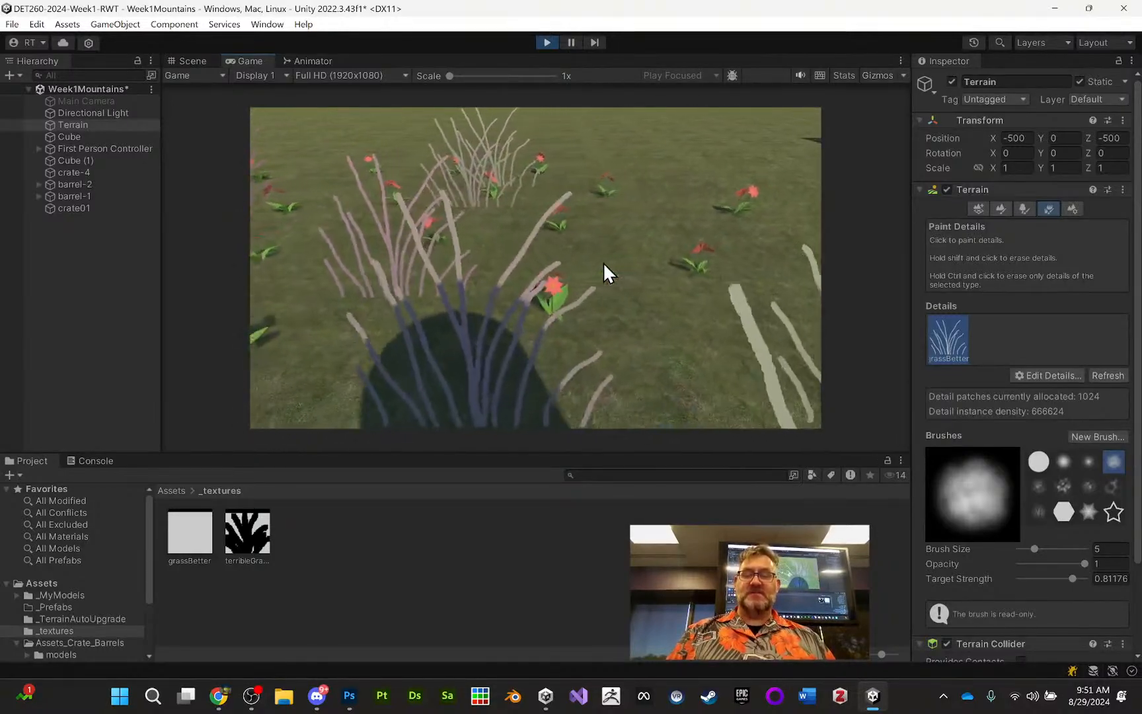
pyautogui.press('w')
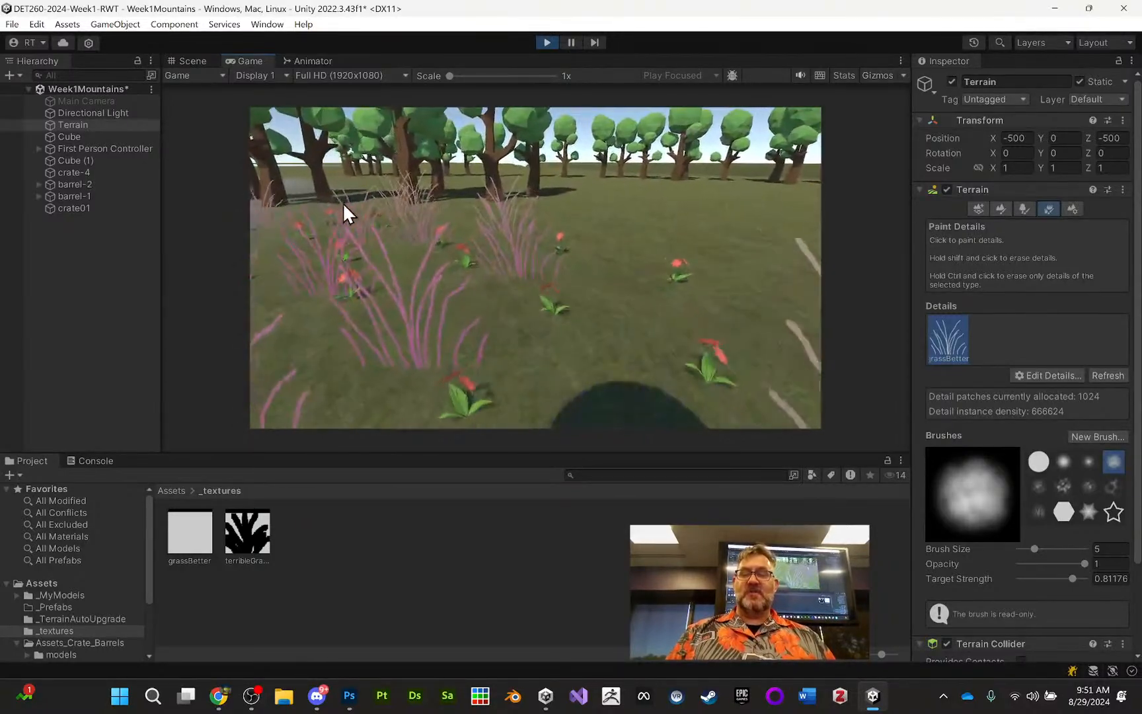
pyautogui.press('w')
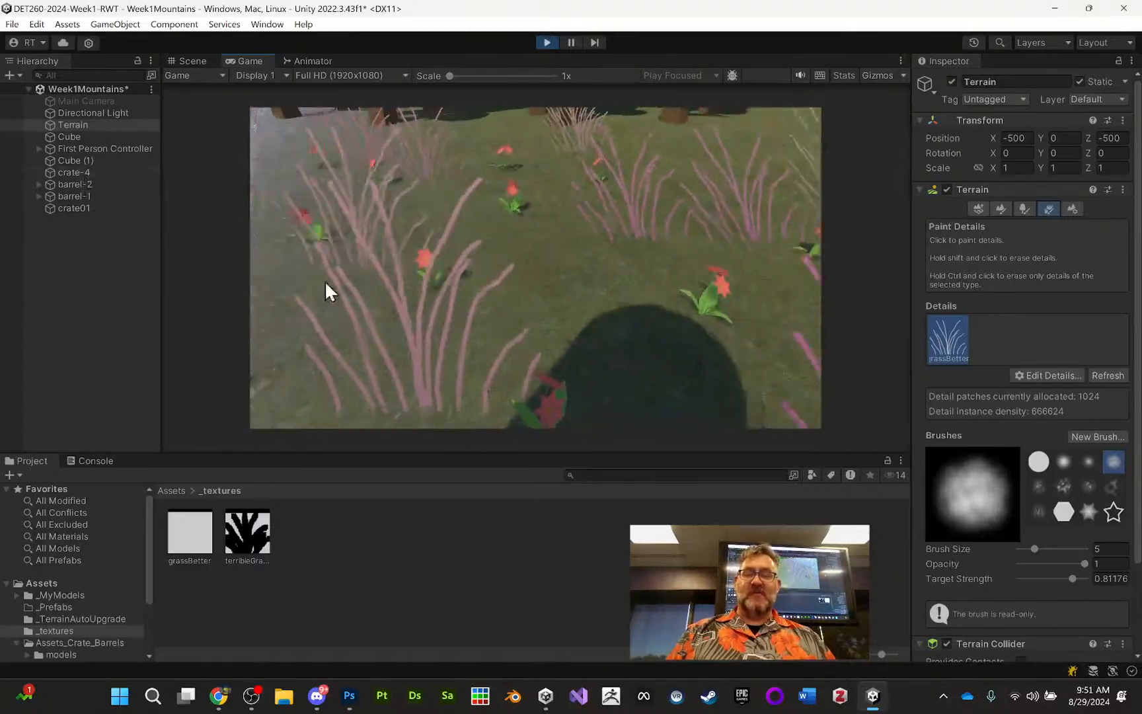
pyautogui.press('w')
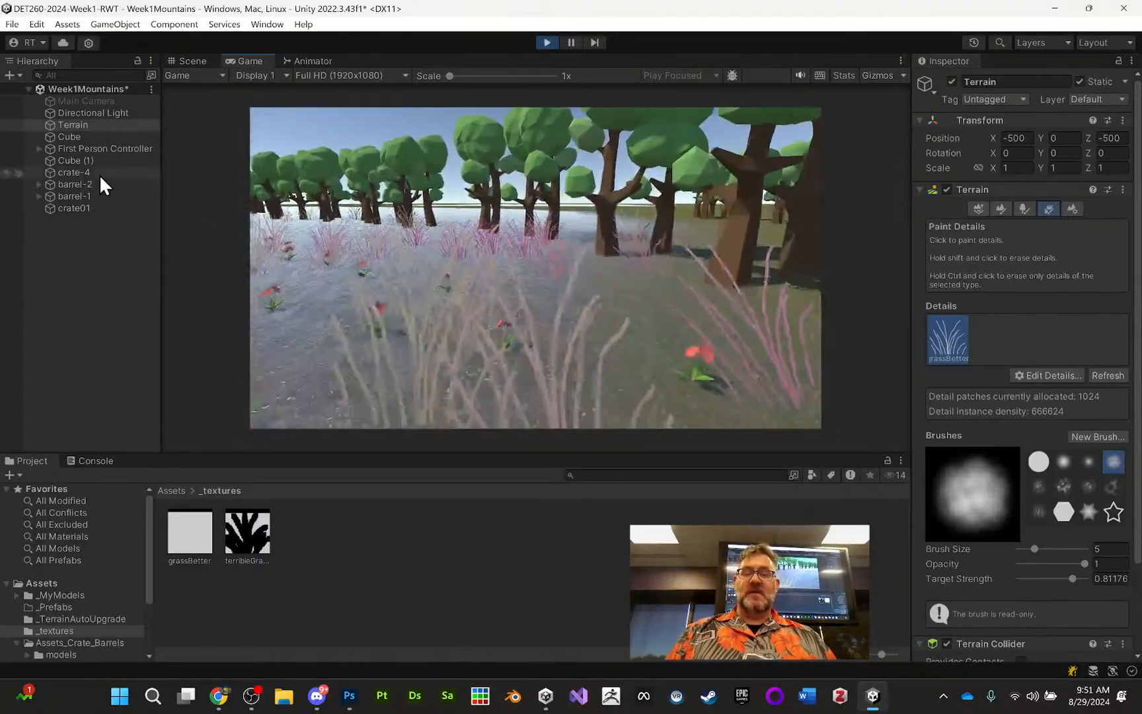
pyautogui.press('w')
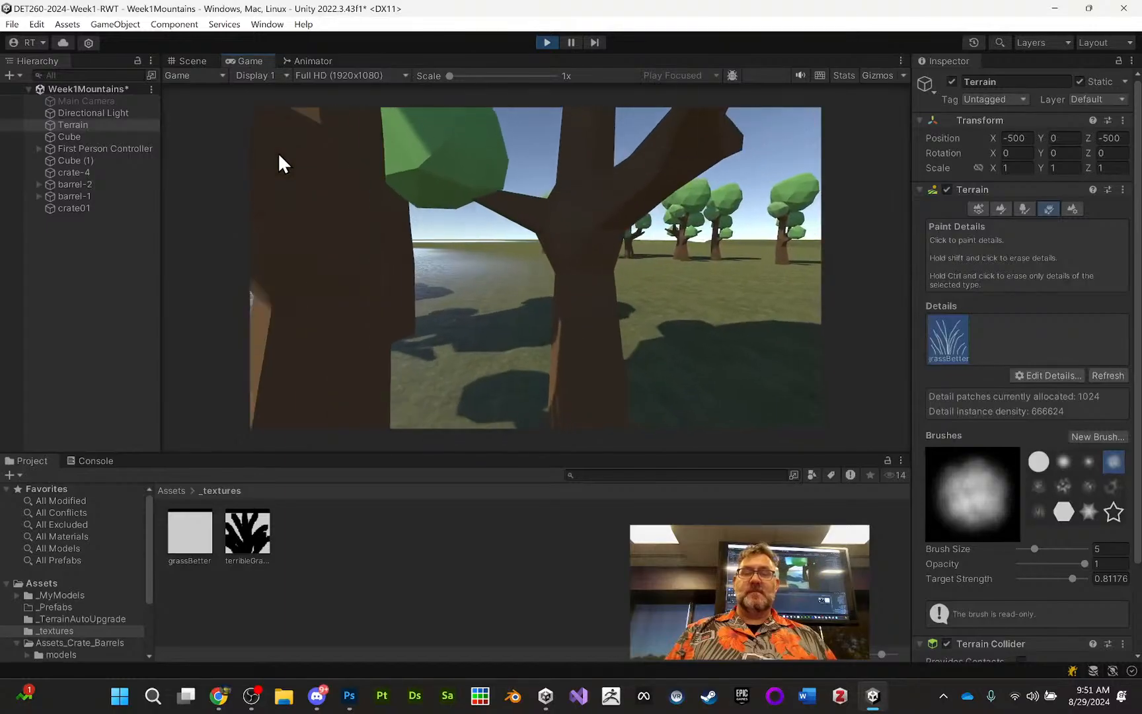
pyautogui.press('w')
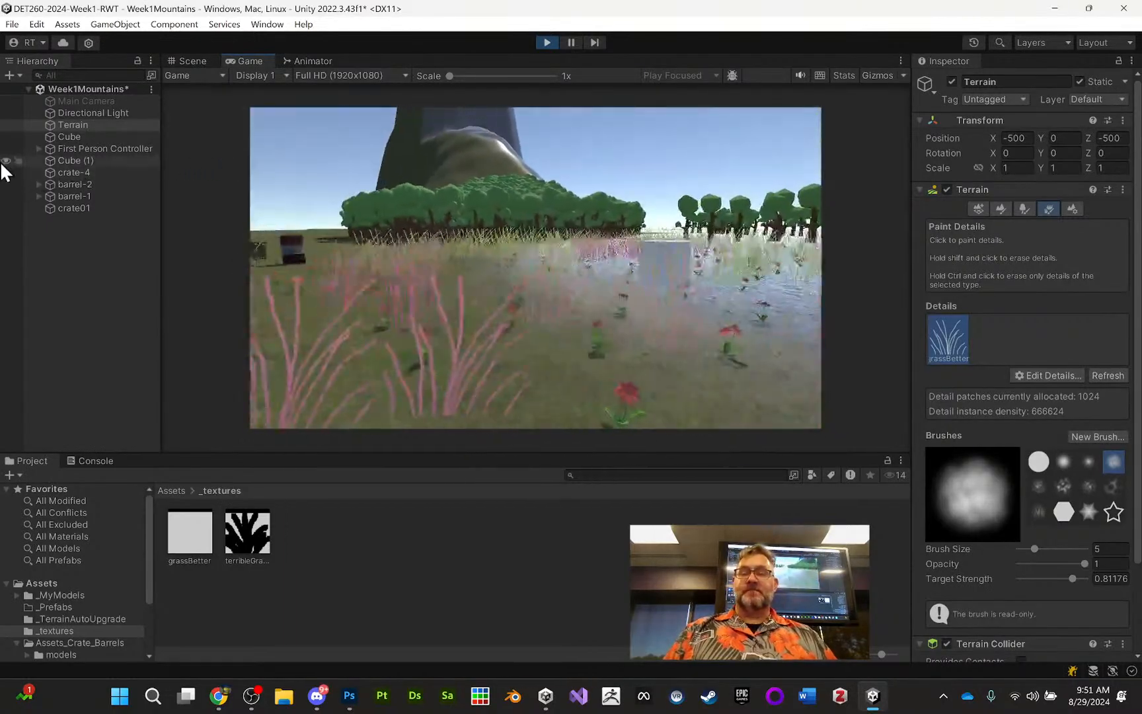
pyautogui.press('w')
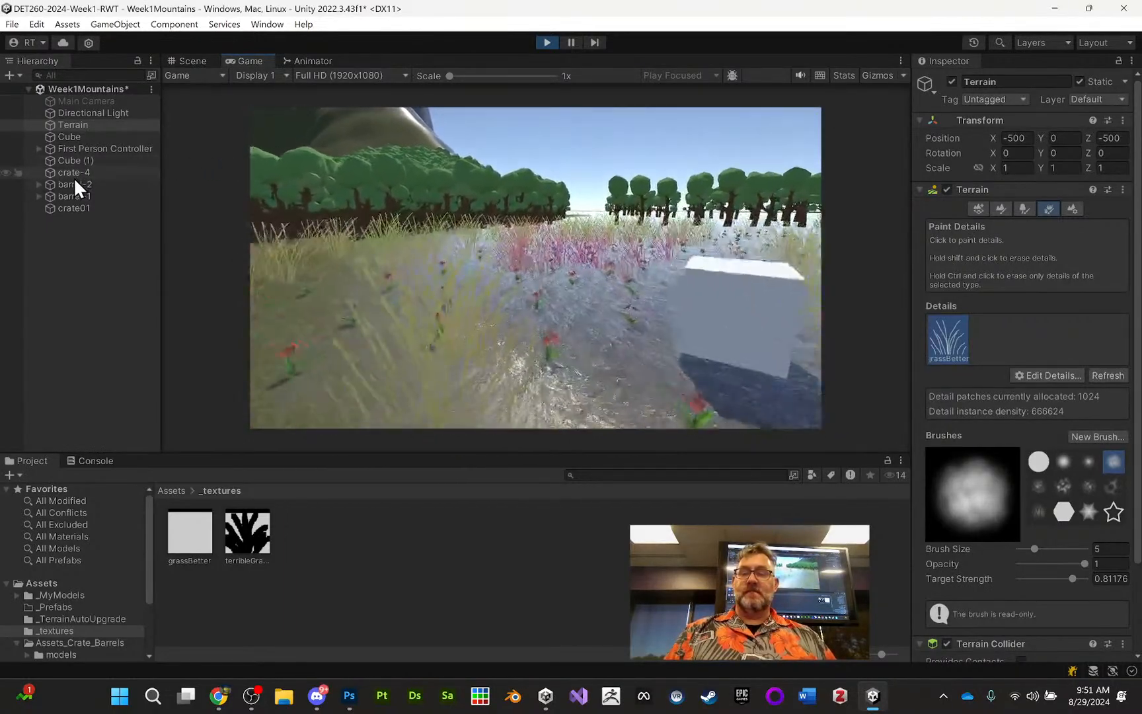
pyautogui.press('w')
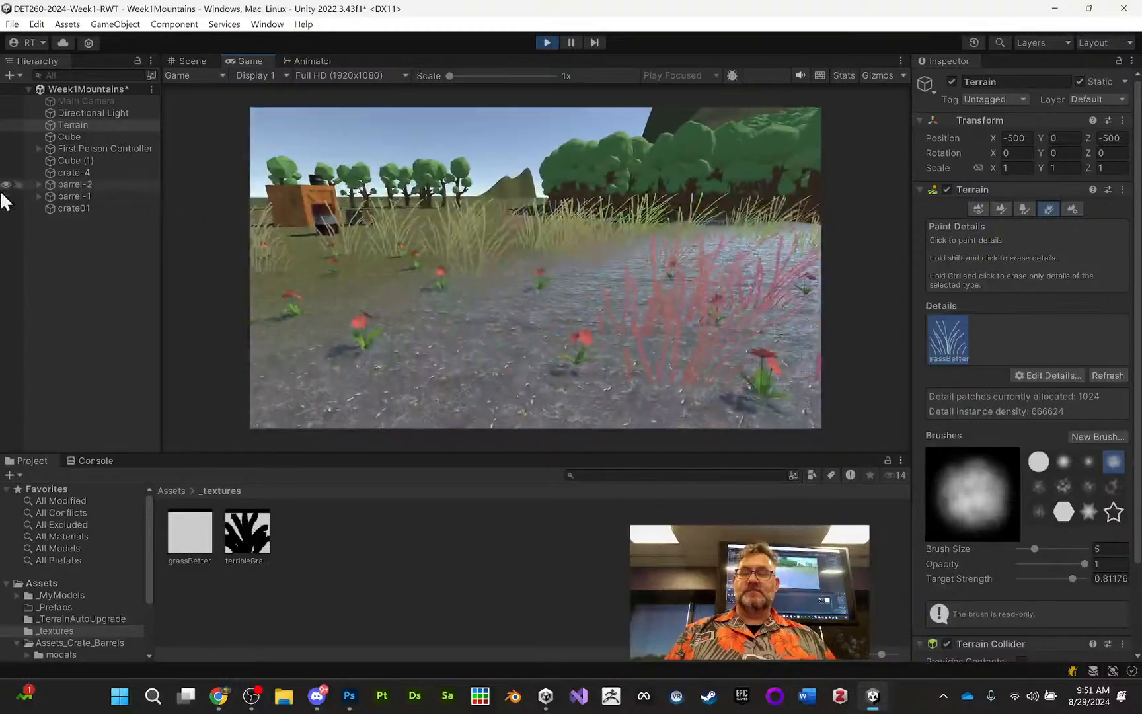
pyautogui.press('w')
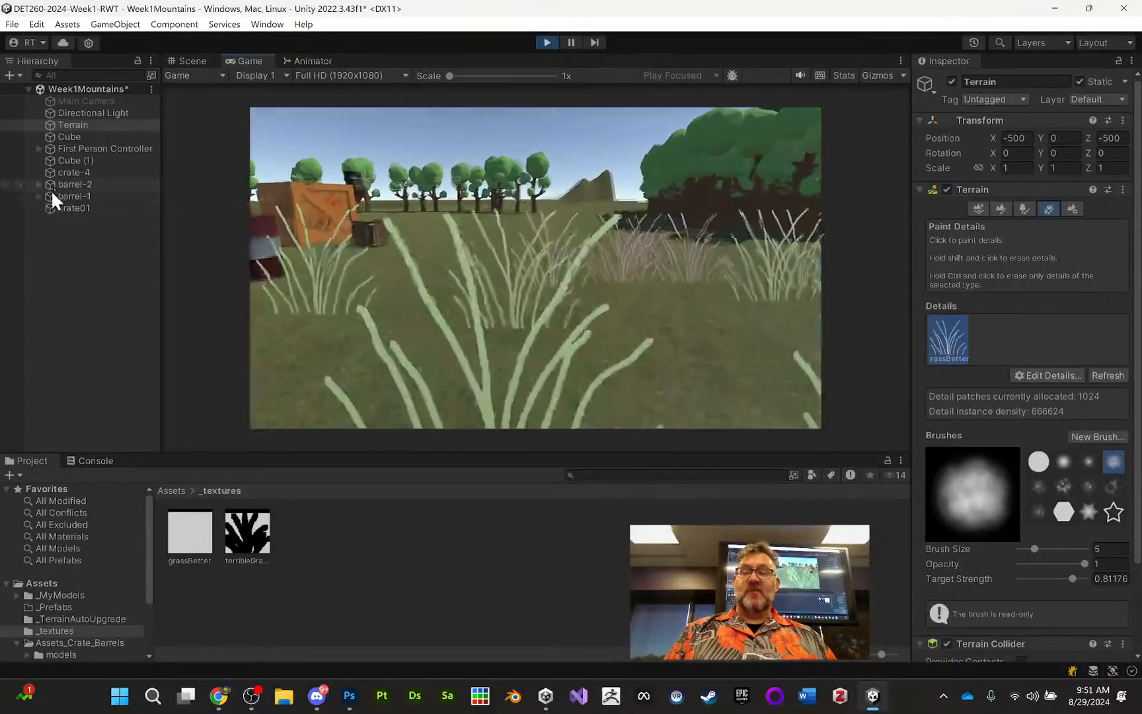
# Step: Walk into the red-and-white barrel to push it over, and test walking up against the large wooden crate
pyautogui.press('w')
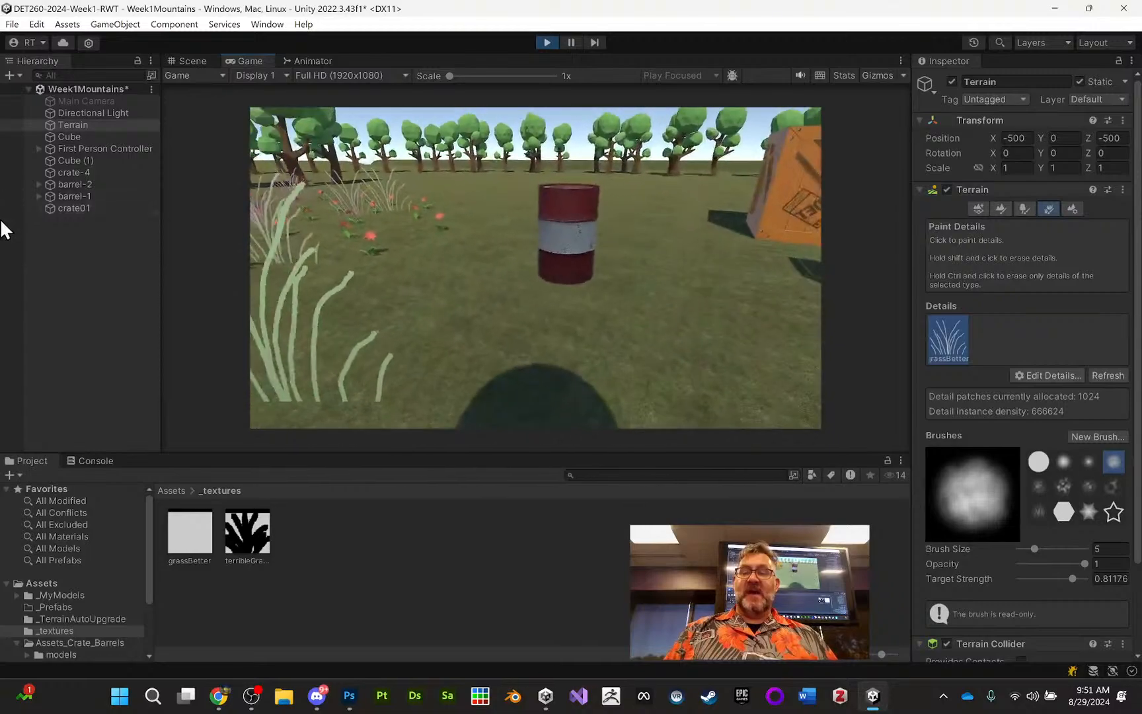
pyautogui.press('w')
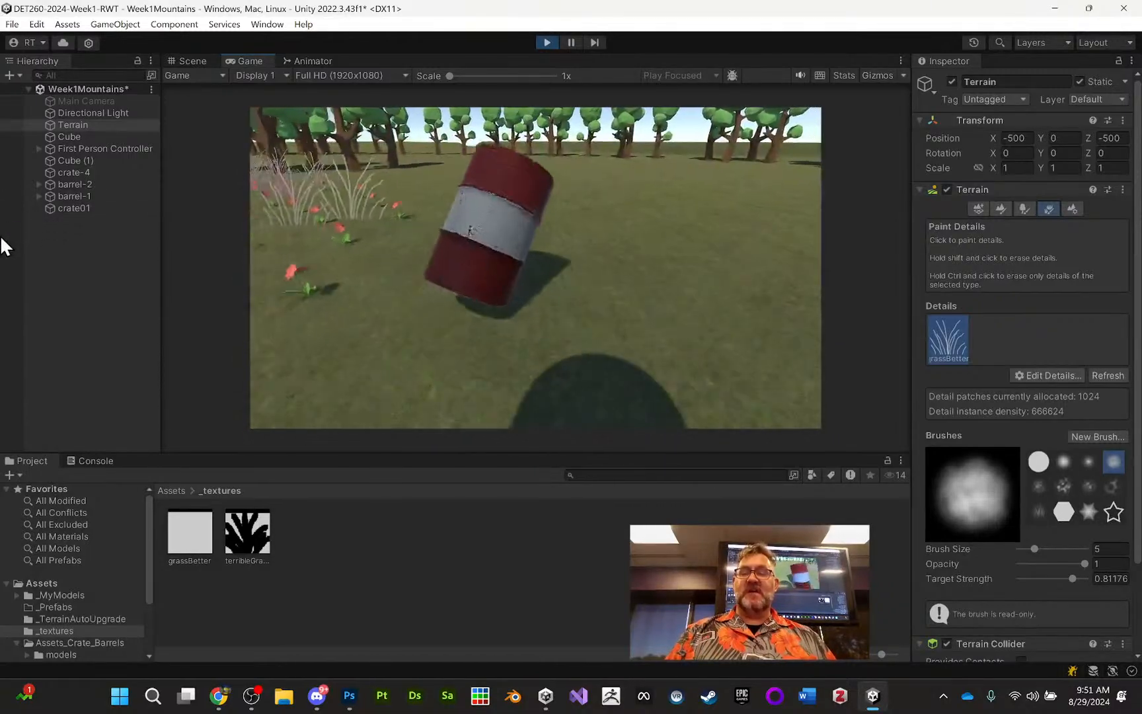
pyautogui.press('w')
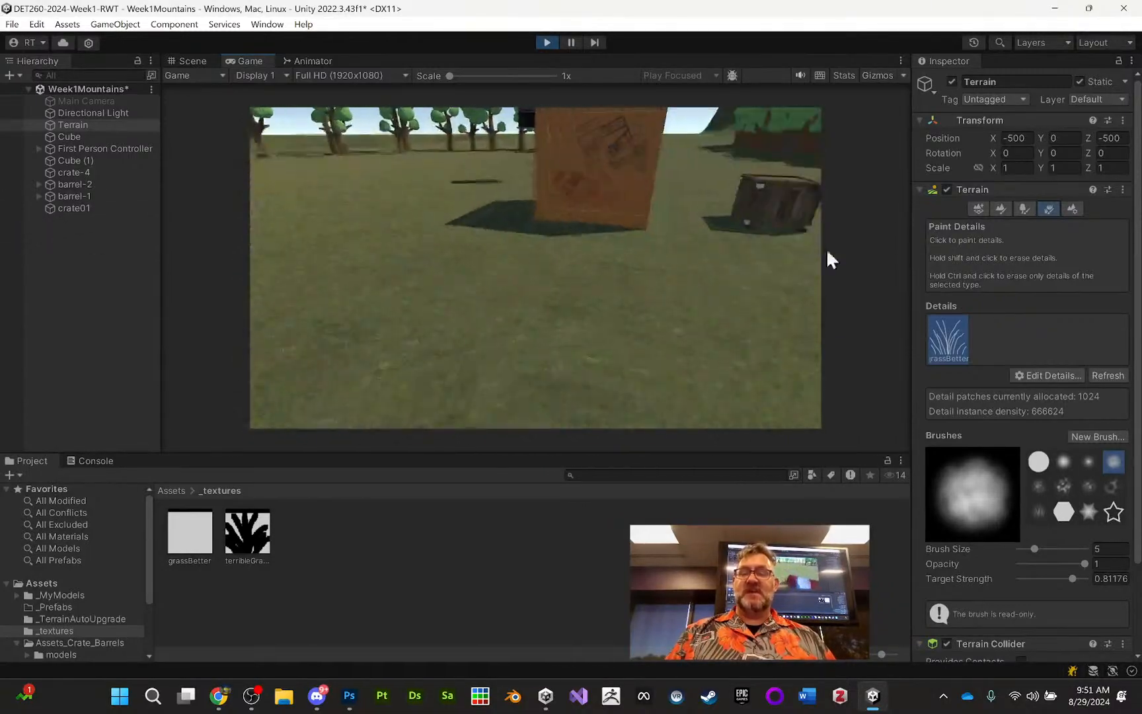
pyautogui.press('w')
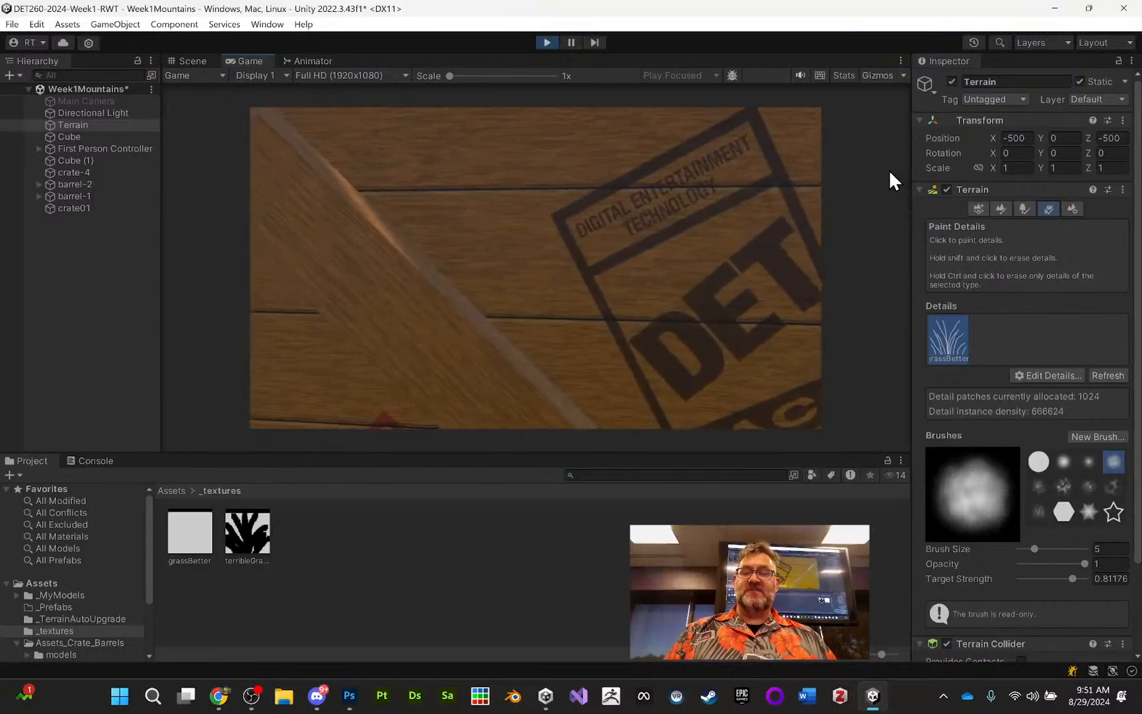
pyautogui.press('s')
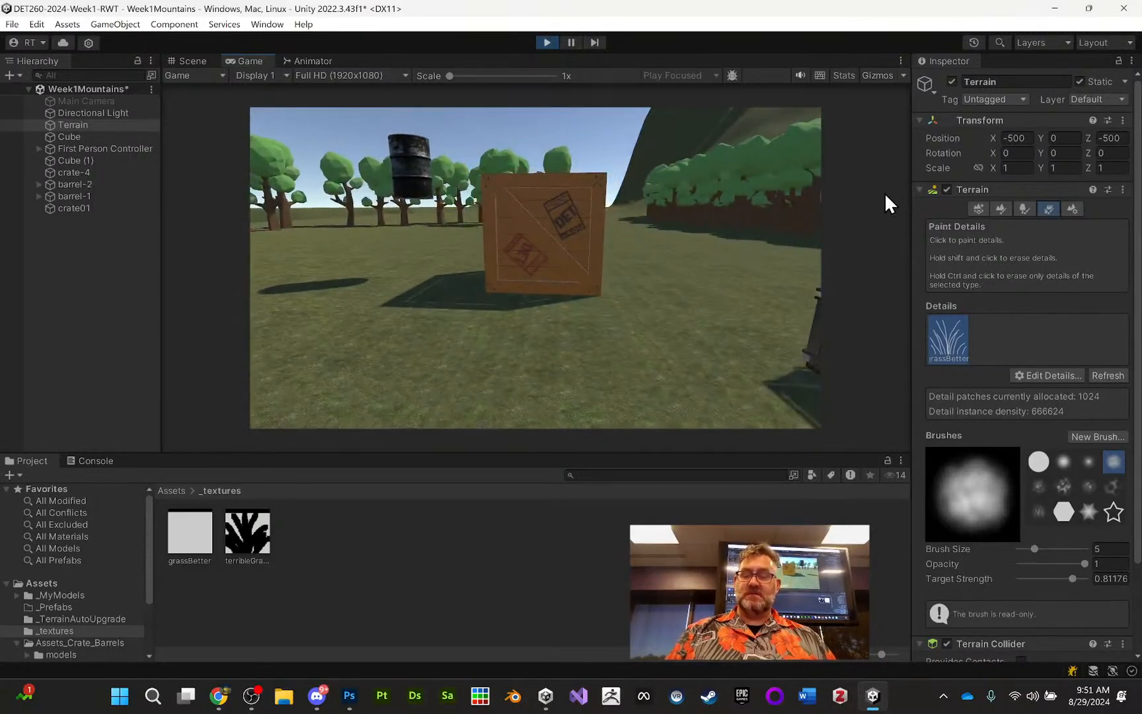
pyautogui.press('w')
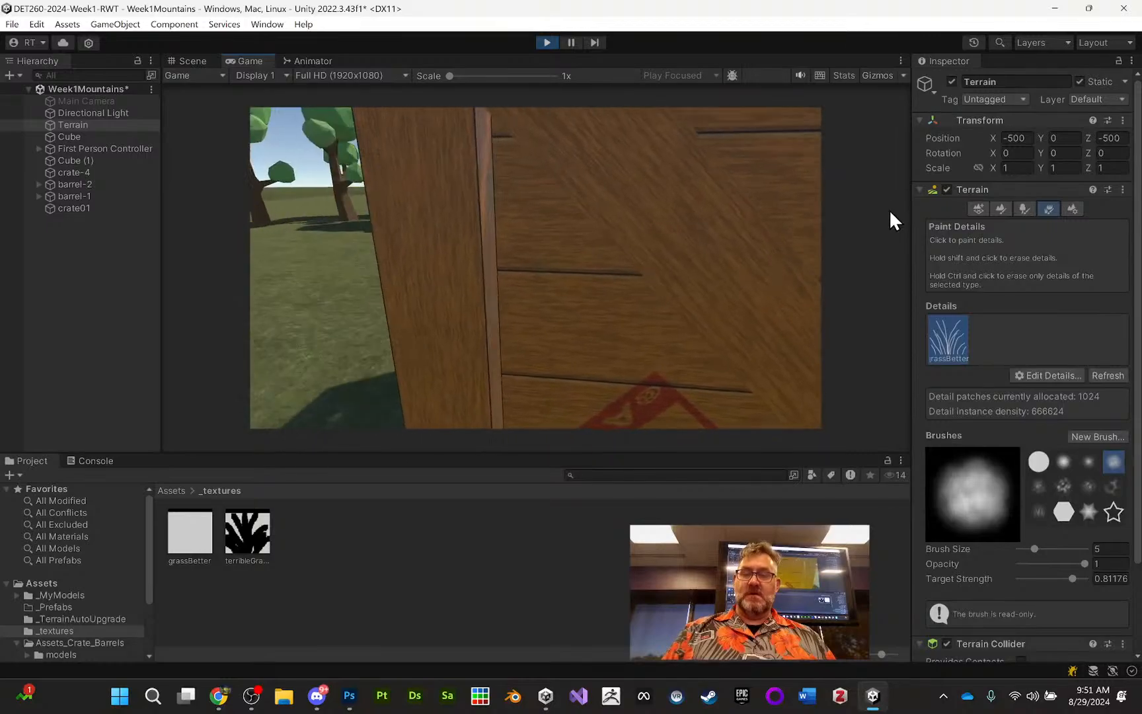
# Step: Walk around the large wooden crate and back across the field past the small crate towards the red-and-white barrel
pyautogui.press('w')
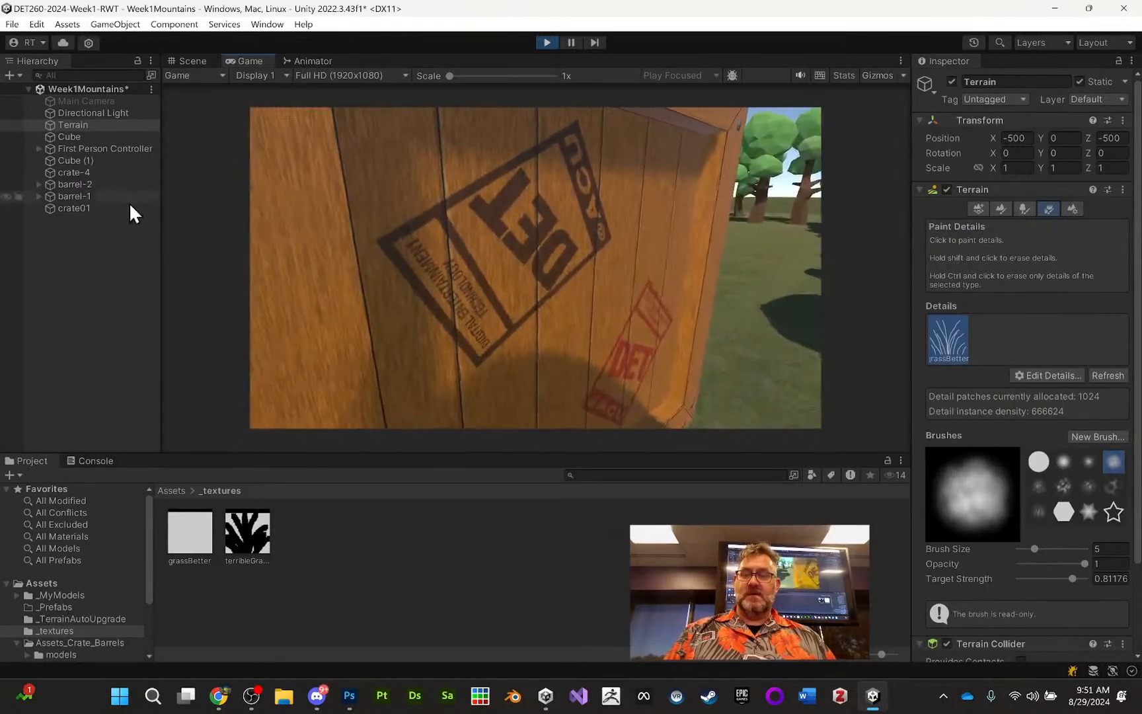
pyautogui.press('s')
pyautogui.press('w')
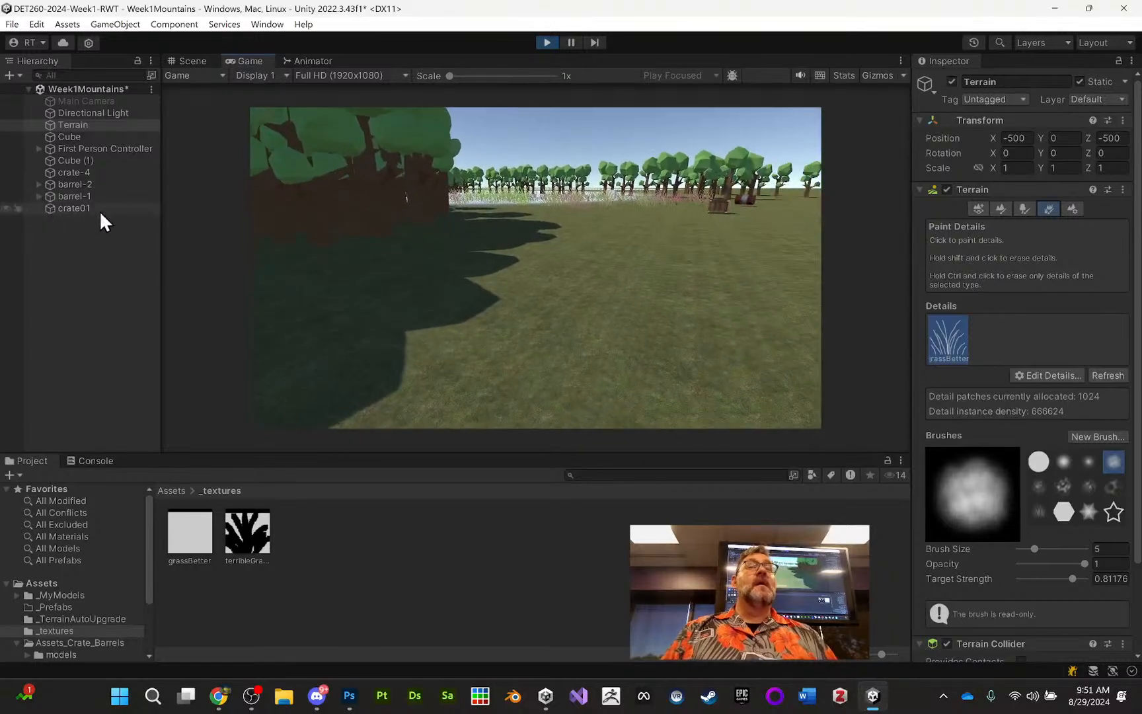
pyautogui.press('w')
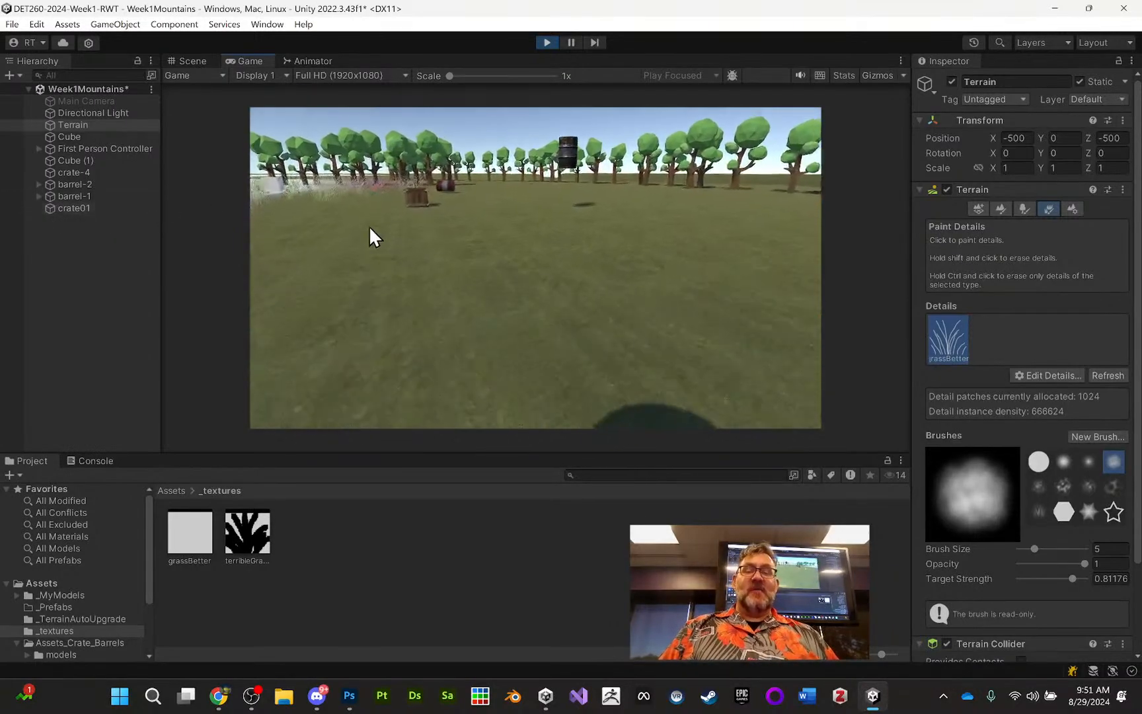
pyautogui.press('w')
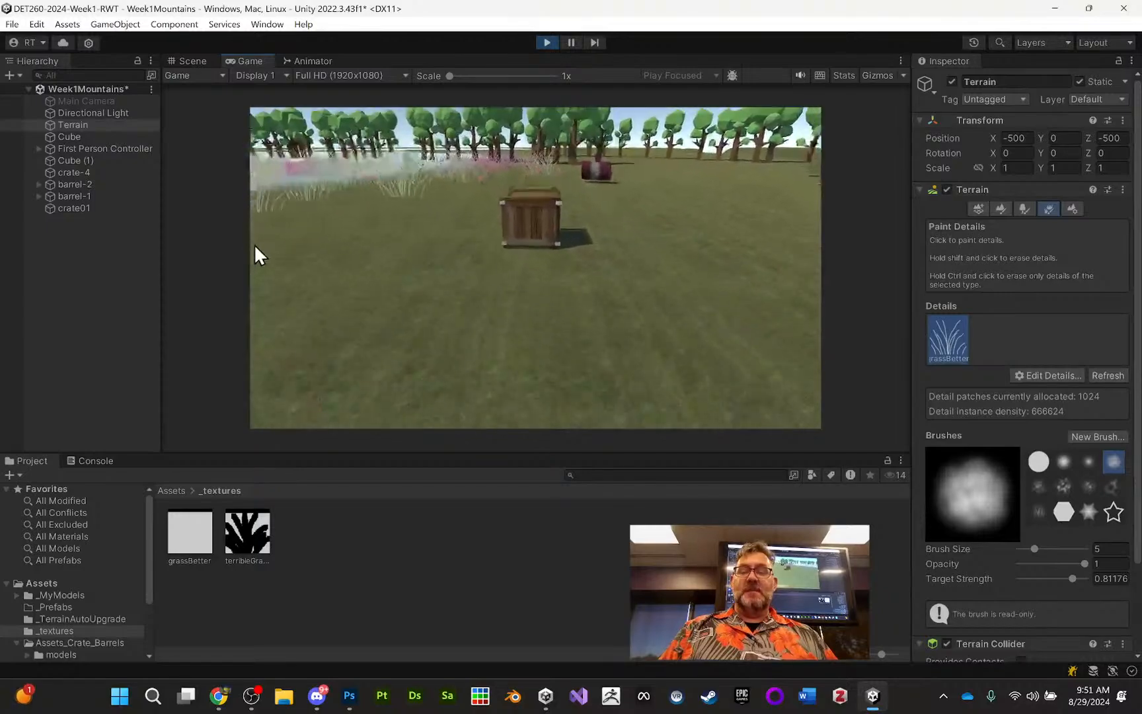
pyautogui.press('w')
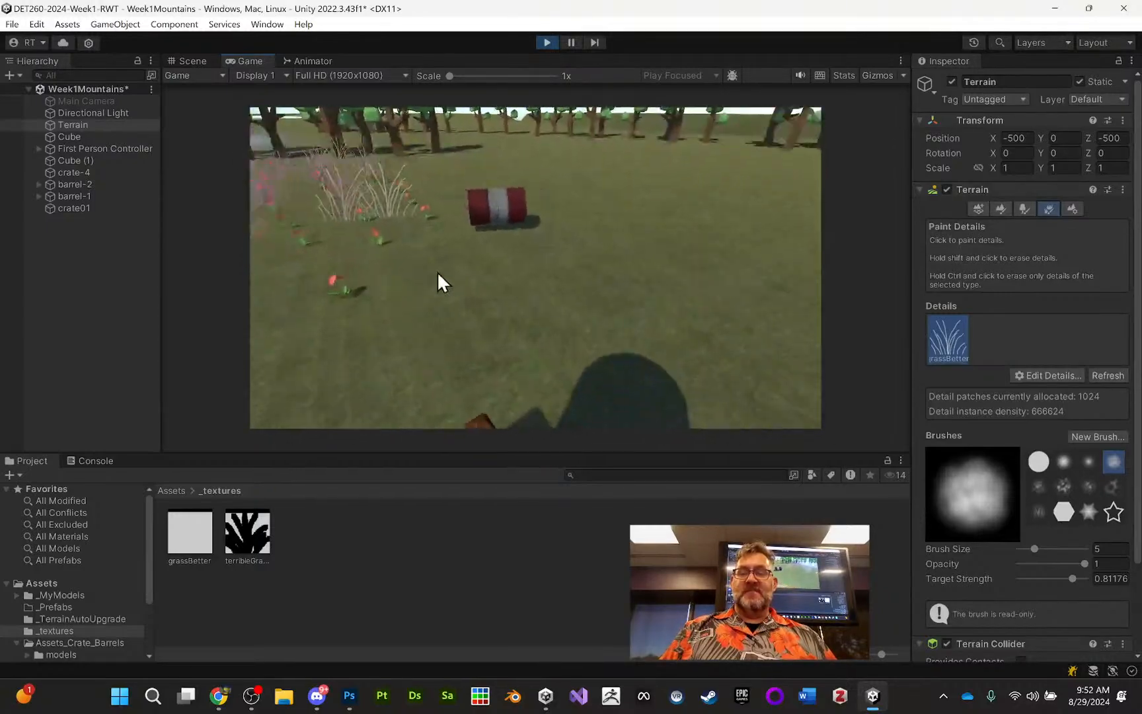
# Step: Walk up to the floating black barrel to examine it from below, and stop play mode
pyautogui.press('w')
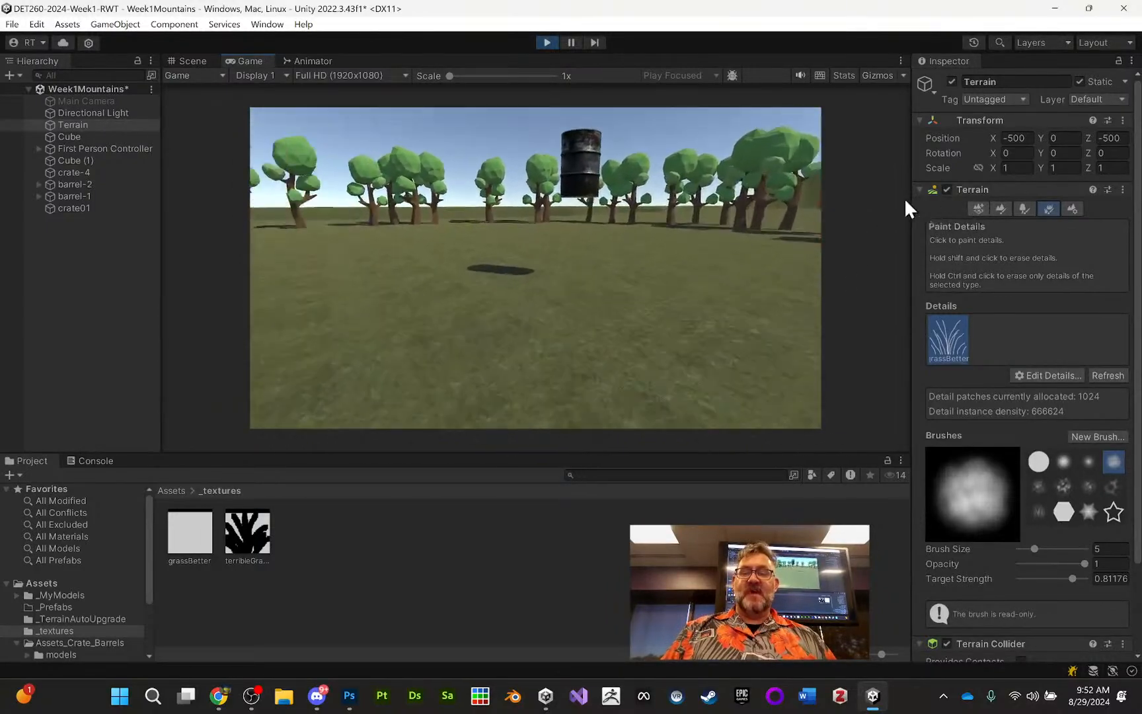
pyautogui.press('w')
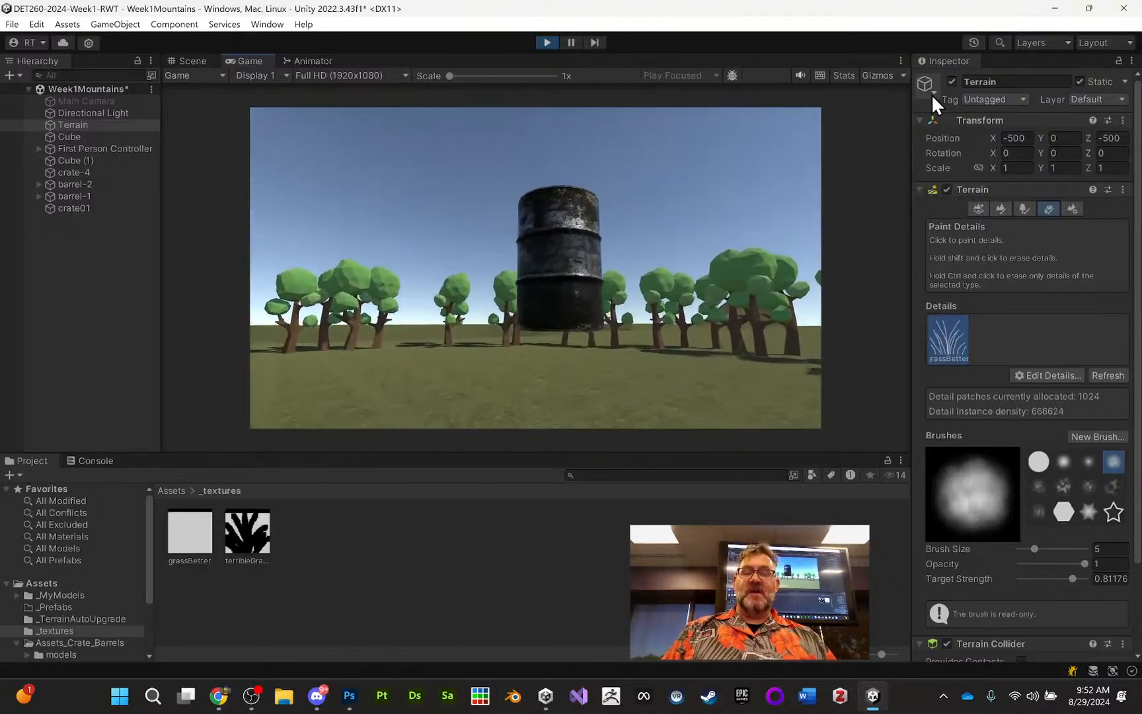
pyautogui.press('w')
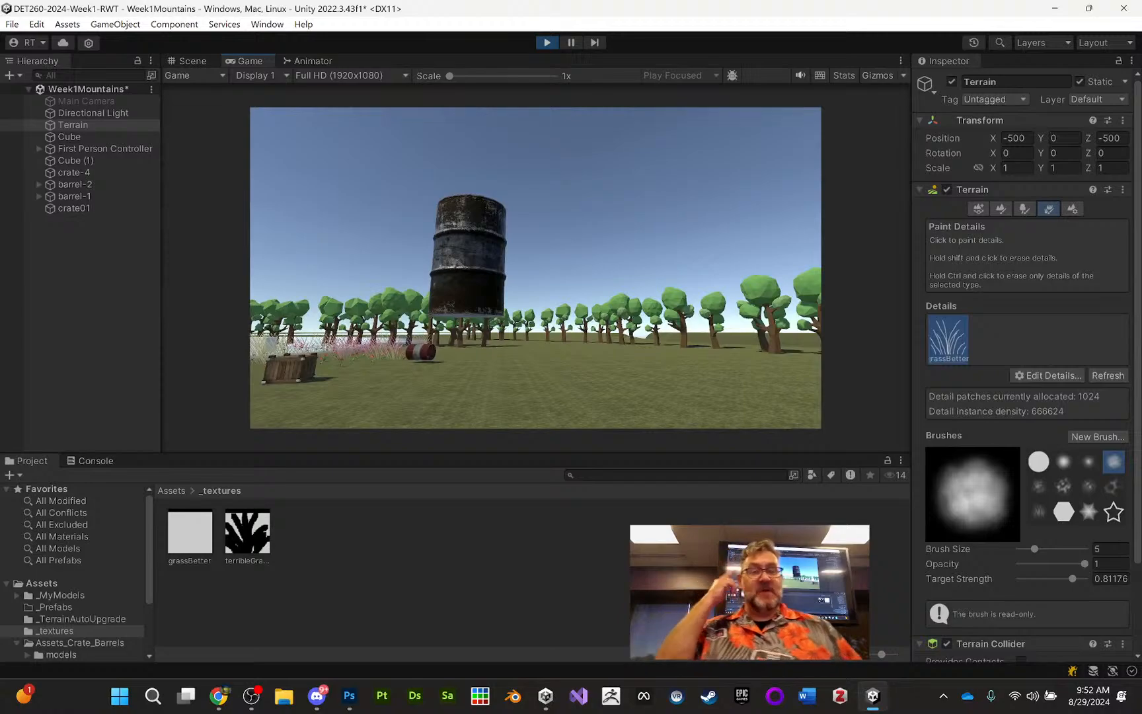
pyautogui.press('w')
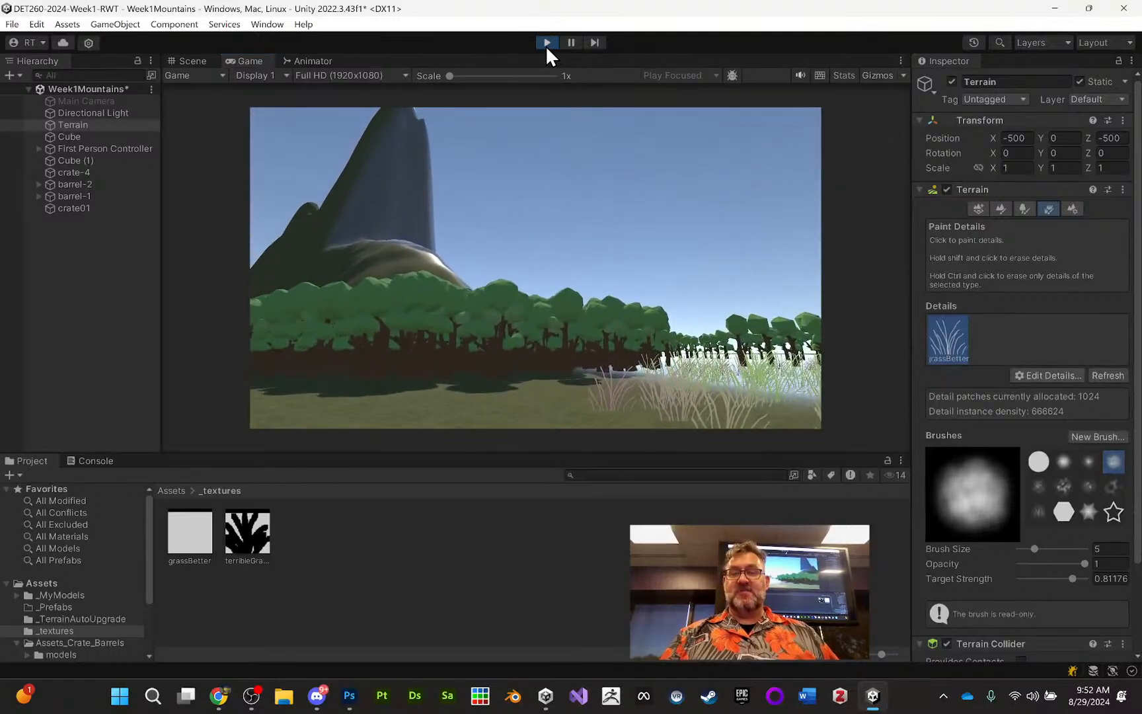
pyautogui.click(546, 43)
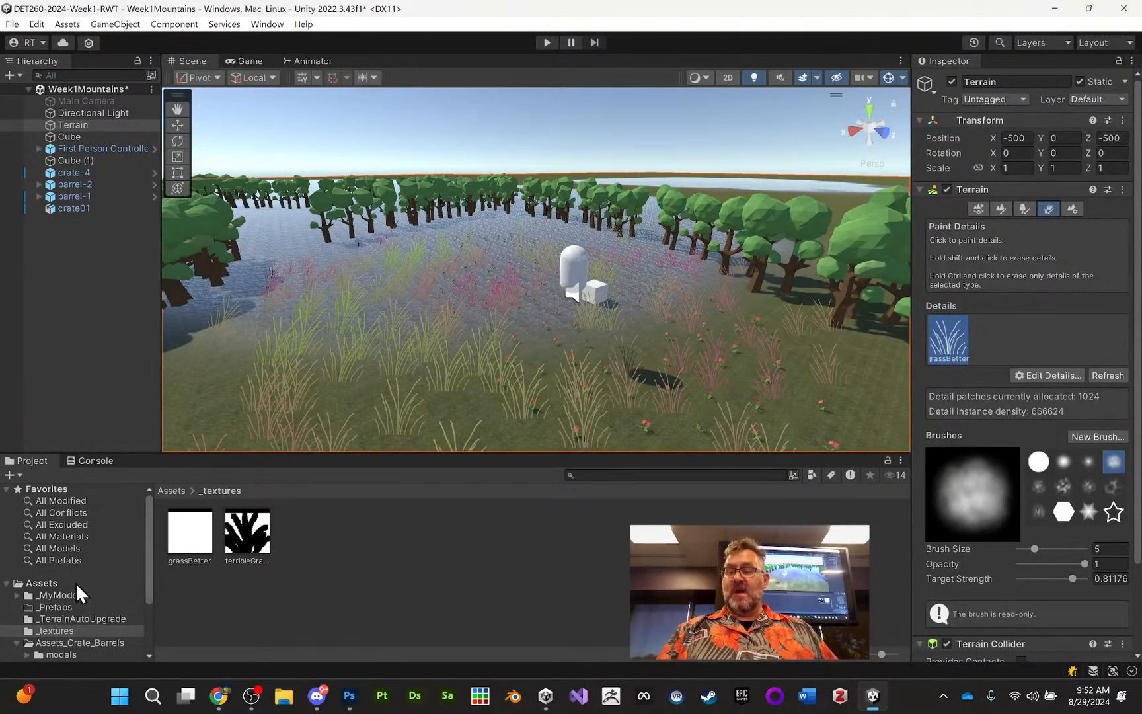
# Step: Place the barrel 1 model from the _MyModels folder on the terrain near the player capsule and frame it in the scene
pyautogui.click(62, 594)
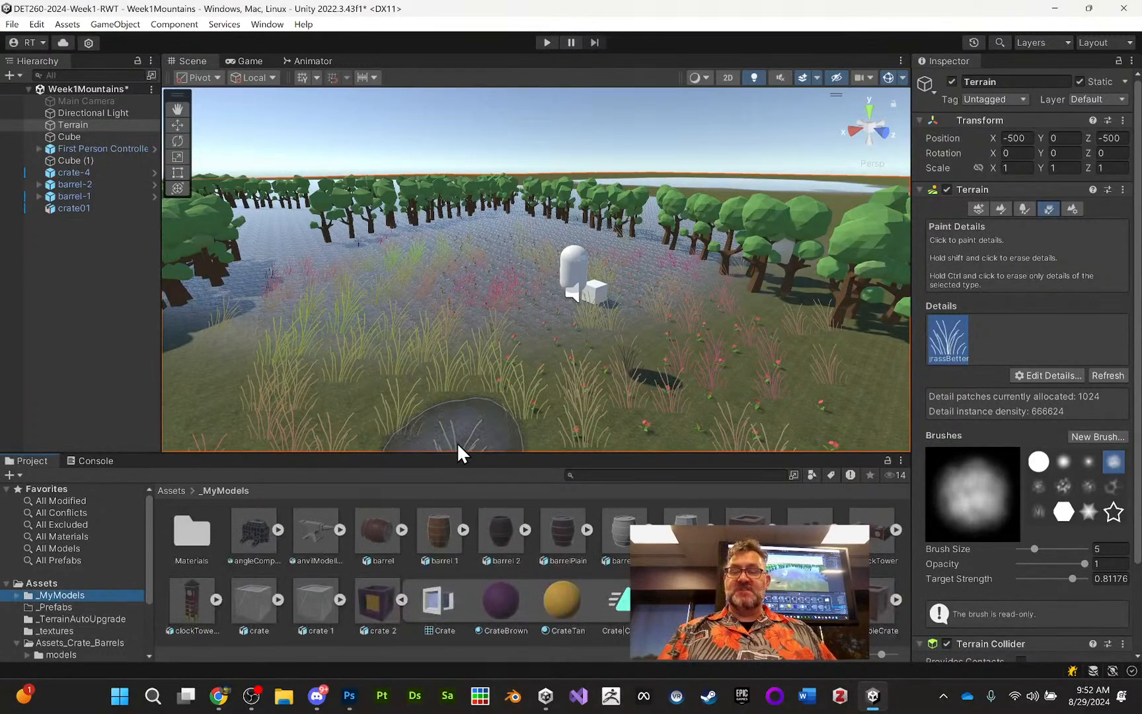
pyautogui.click(84, 206)
pyautogui.moveTo(442, 452); pyautogui.dragTo(451, 312)
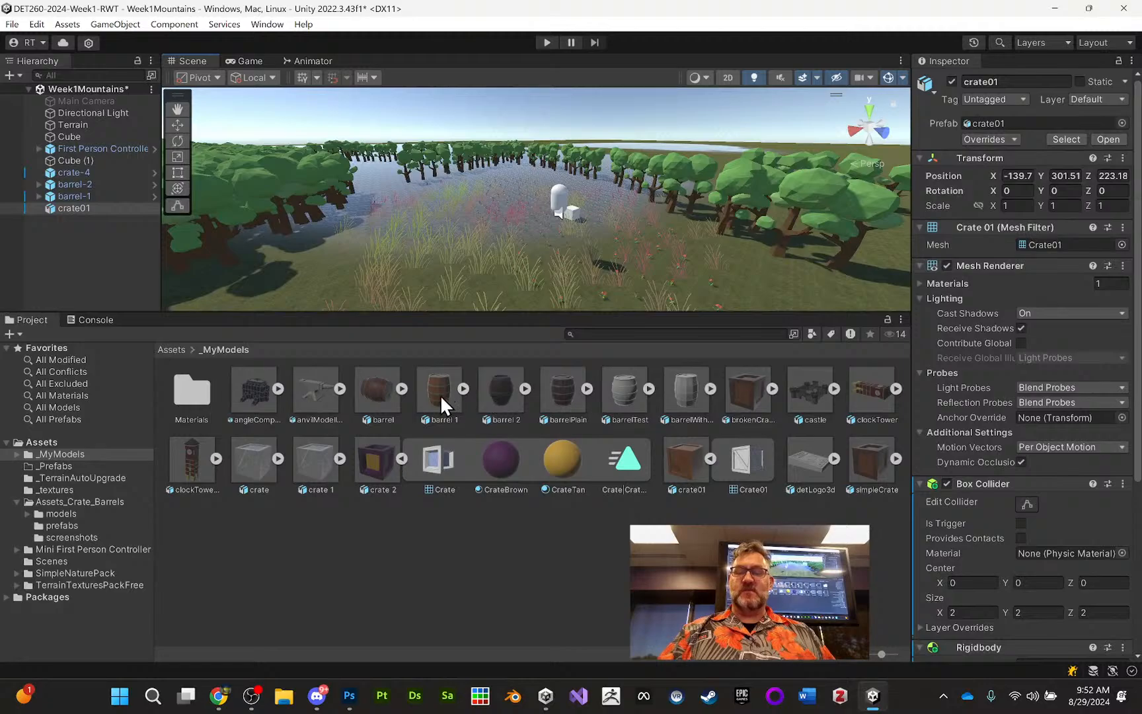
pyautogui.moveTo(437, 395); pyautogui.dragTo(536, 250)
pyautogui.press('f')
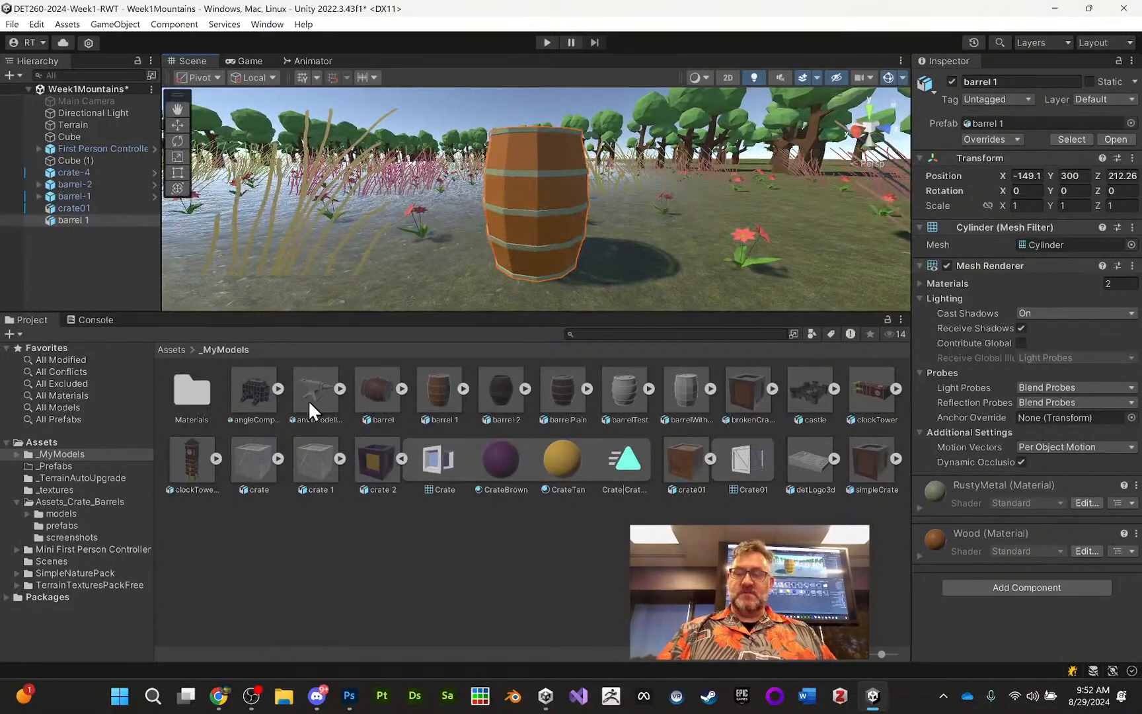
# Step: Place the castle model from the _MyModels folder on the terrain beside the wooden barrel and player capsule
pyautogui.moveTo(806, 387); pyautogui.dragTo(438, 246)
pyautogui.scroll(-5, 463, 233)
pyautogui.scroll(-8, 423, 238)
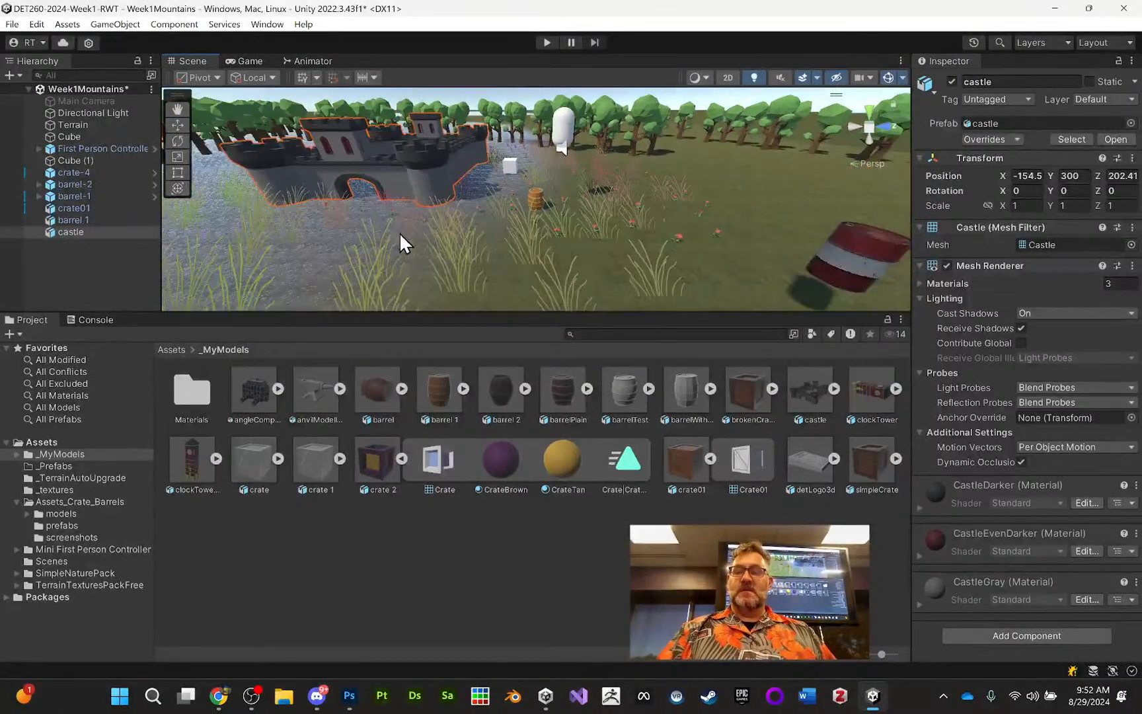
pyautogui.moveTo(398, 232); pyautogui.dragTo(505, 227, button='middle')
pyautogui.keyDown('alt'); pyautogui.moveTo(505, 227); pyautogui.dragTo(372, 256); pyautogui.keyUp('alt')
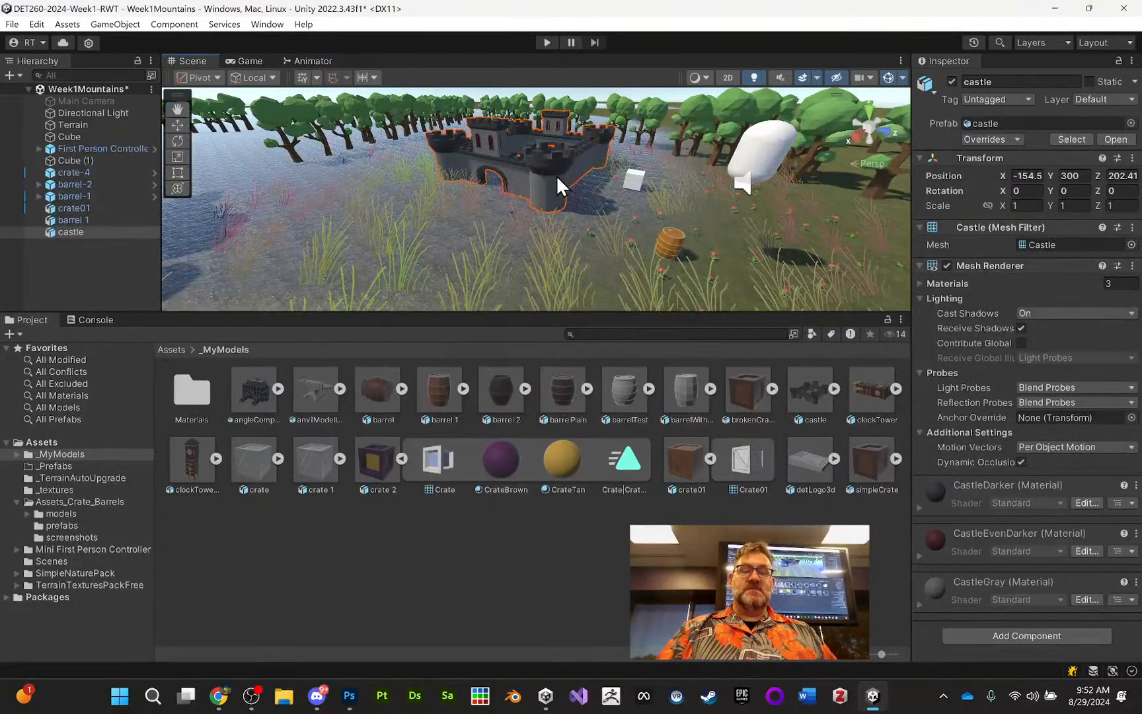
pyautogui.moveTo(556, 175); pyautogui.dragTo(632, 220)
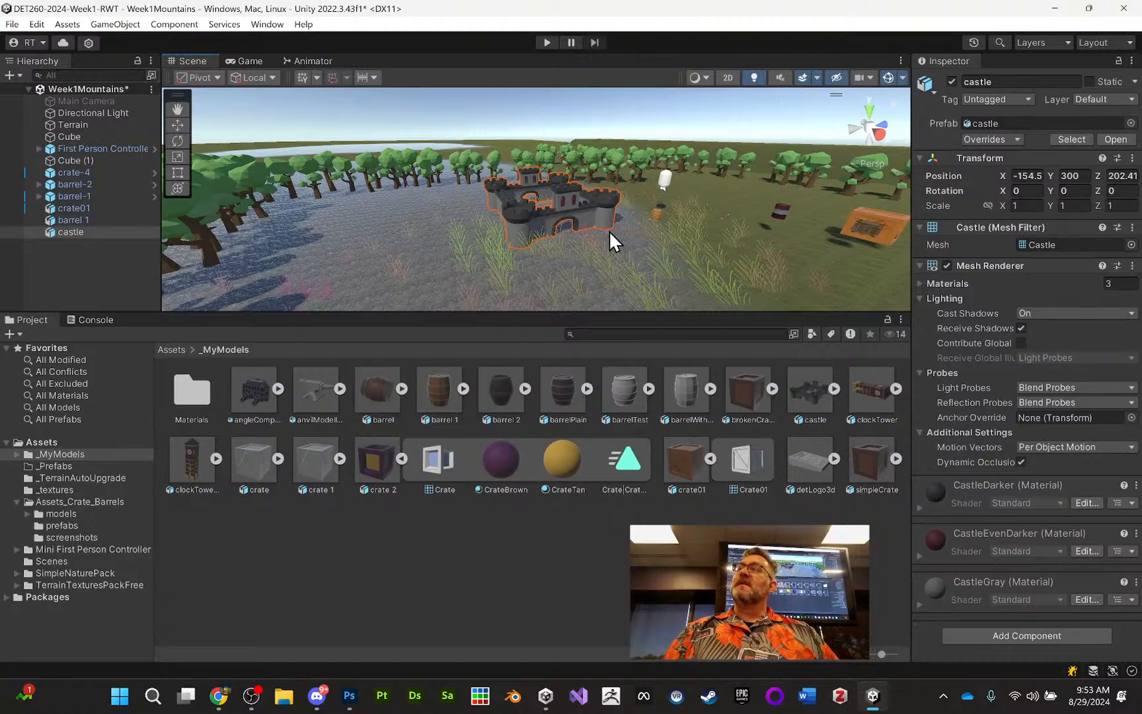
# Step: Add a Mesh Collider component to the castle
pyautogui.keyDown('alt'); pyautogui.moveTo(598, 205); pyautogui.dragTo(554, 211); pyautogui.keyUp('alt')
pyautogui.scroll(10, 552, 225)
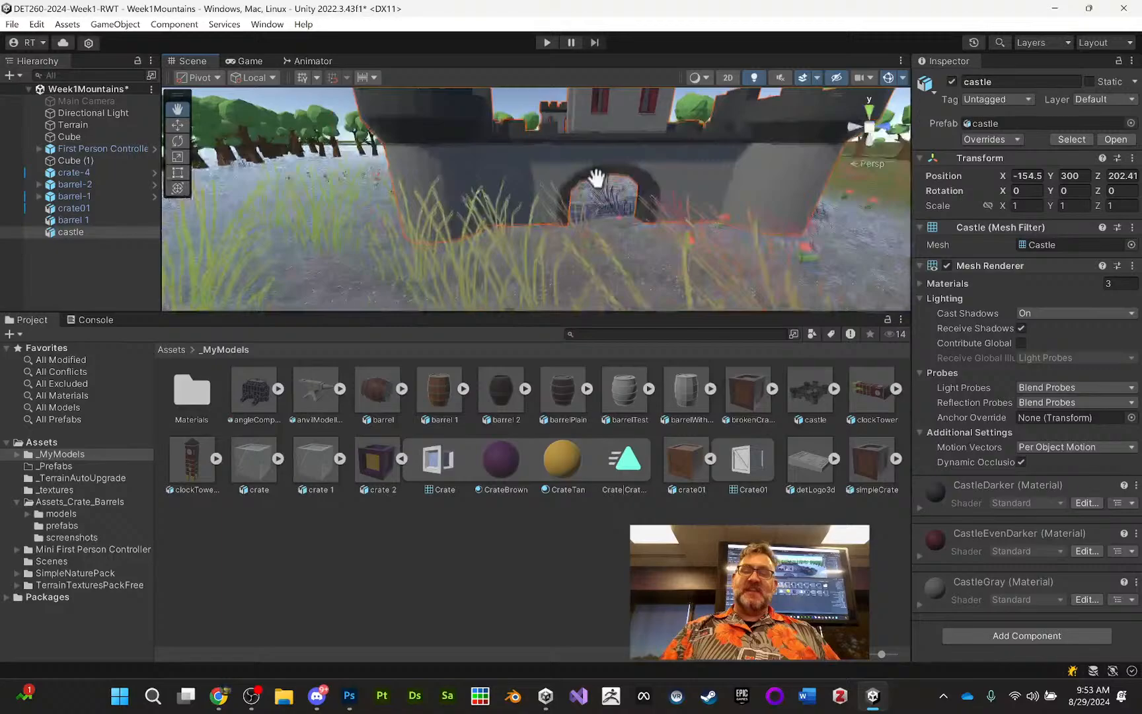
pyautogui.scroll(-10, 596, 179)
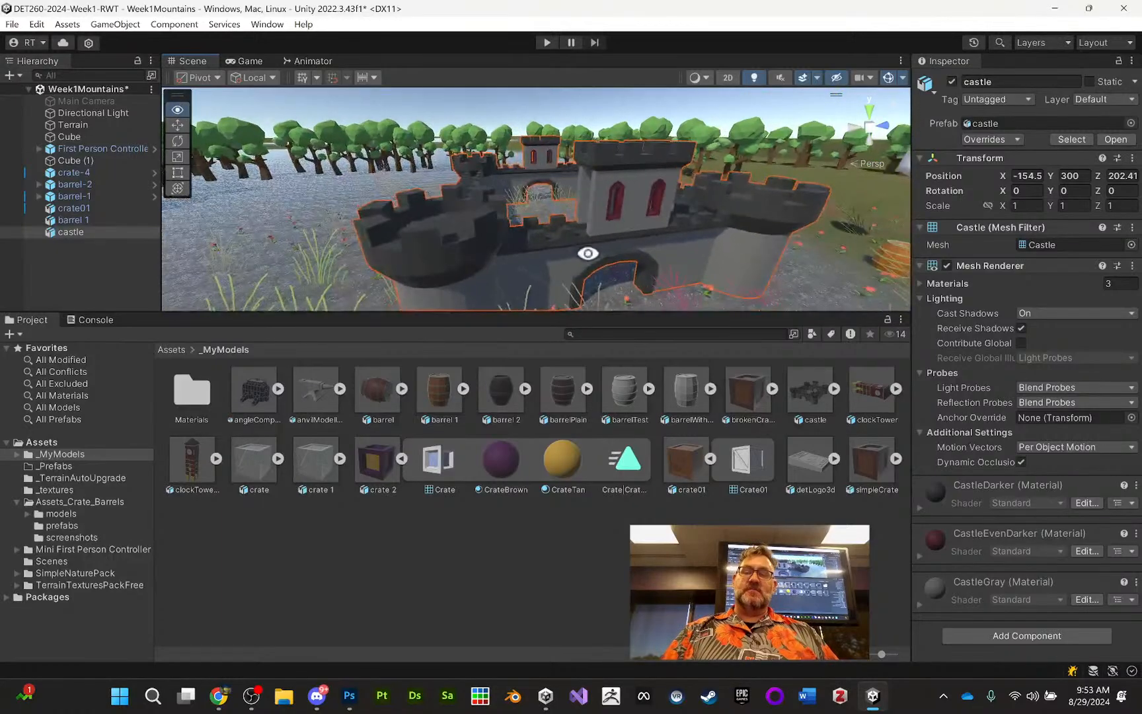
pyautogui.keyDown('alt'); pyautogui.moveTo(648, 230); pyautogui.dragTo(599, 220); pyautogui.keyUp('alt')
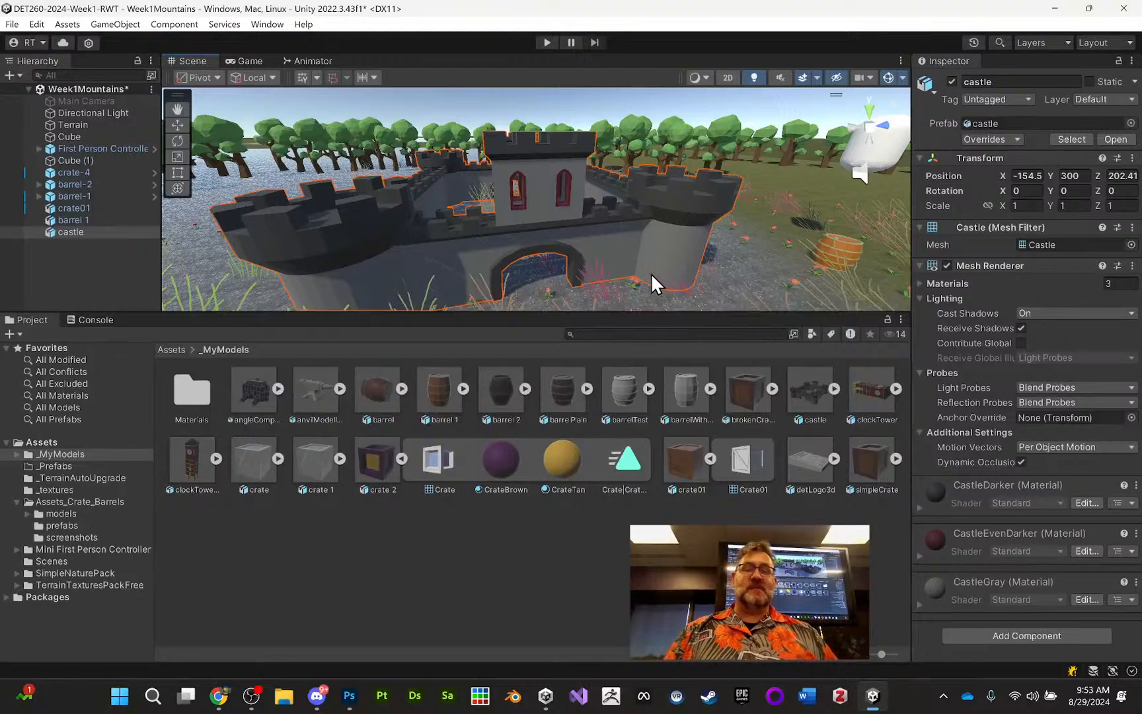
pyautogui.click(1028, 634)
pyautogui.write('bo')
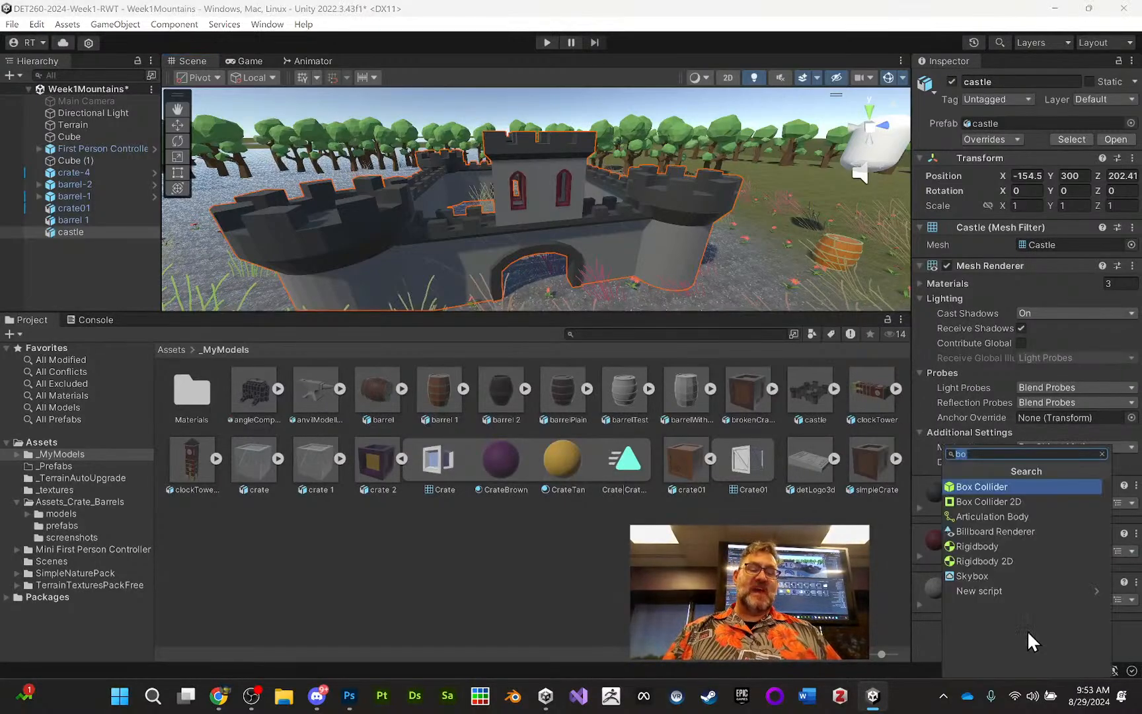
pyautogui.write('mesh')
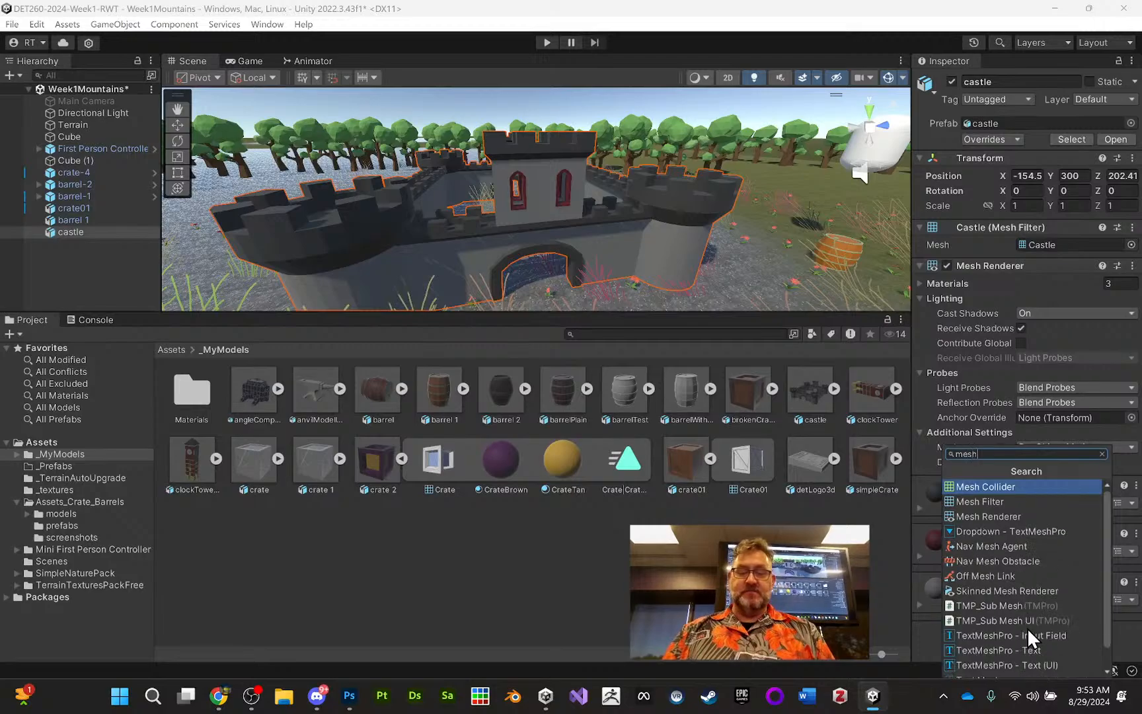
pyautogui.press('Return')
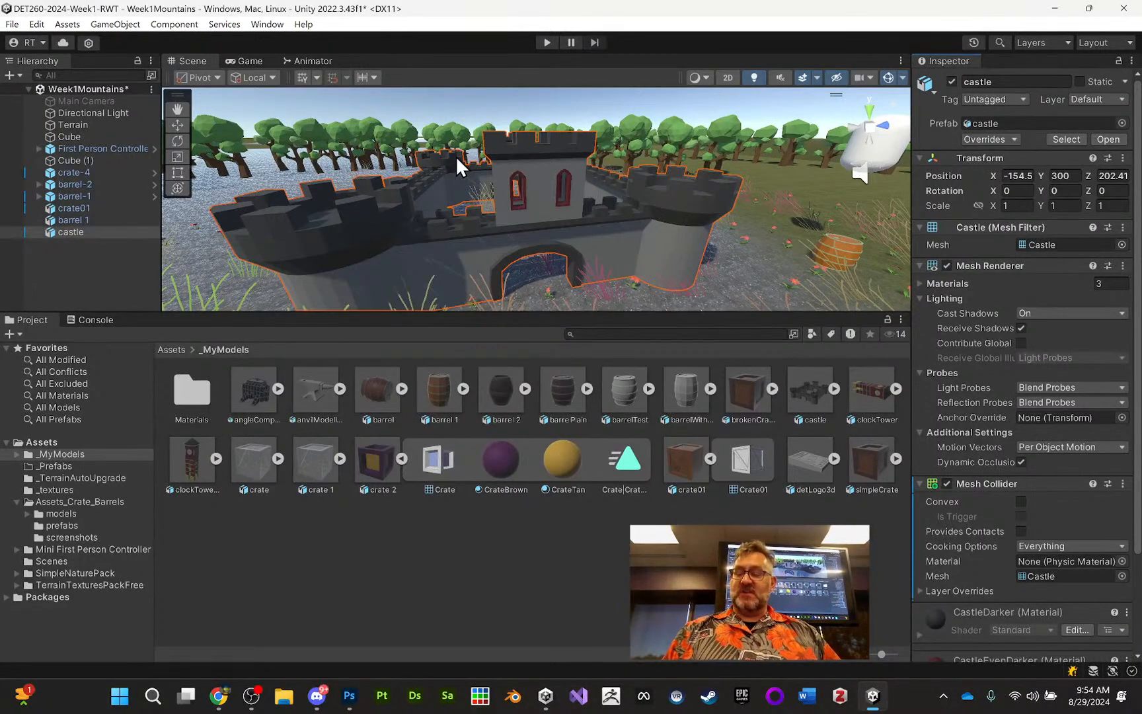
# Step: Try scaling the castle uniformly with the Scale tool in the scene, and undo the scaling
pyautogui.keyDown('alt'); pyautogui.moveTo(560, 202); pyautogui.dragTo(580, 191); pyautogui.keyUp('alt')
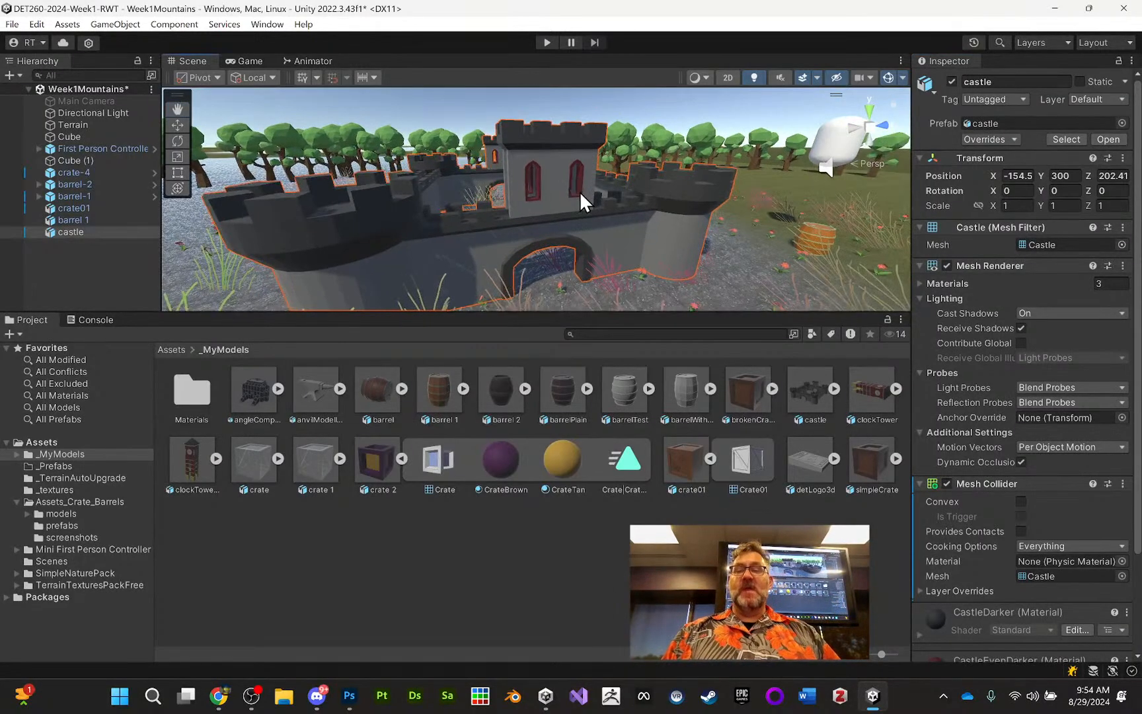
pyautogui.moveTo(580, 191); pyautogui.dragTo(603, 202, button='middle')
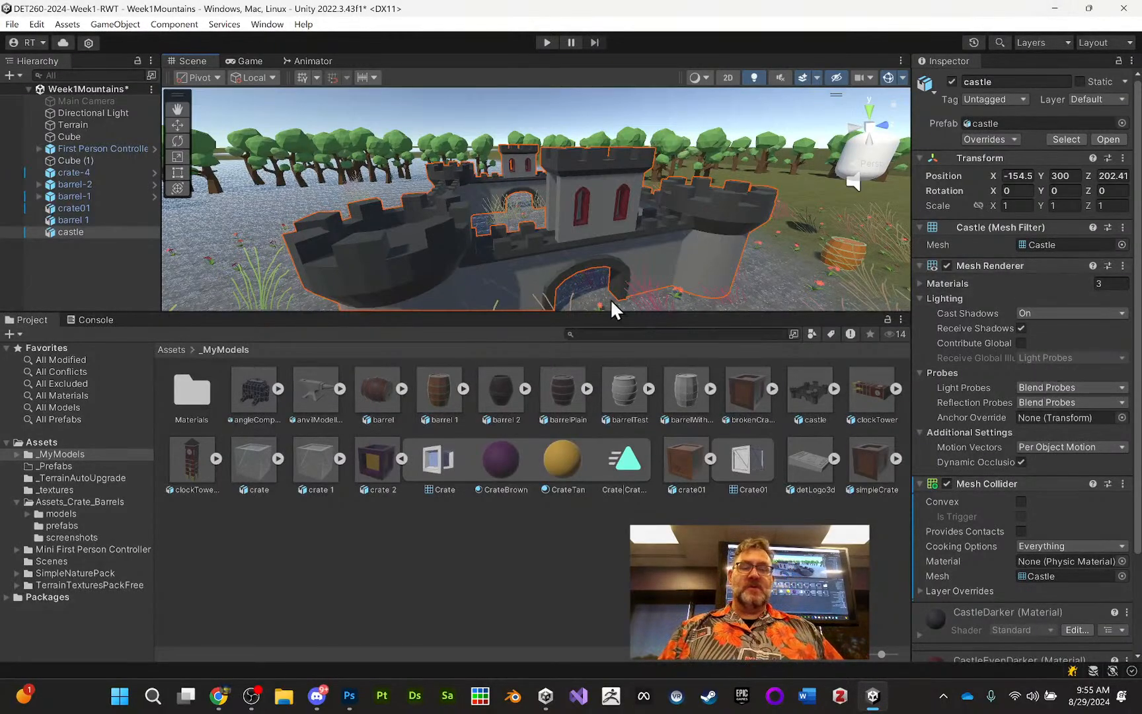
pyautogui.moveTo(609, 298); pyautogui.dragTo(612, 184, button='middle')
pyautogui.scroll(-3, 574, 243)
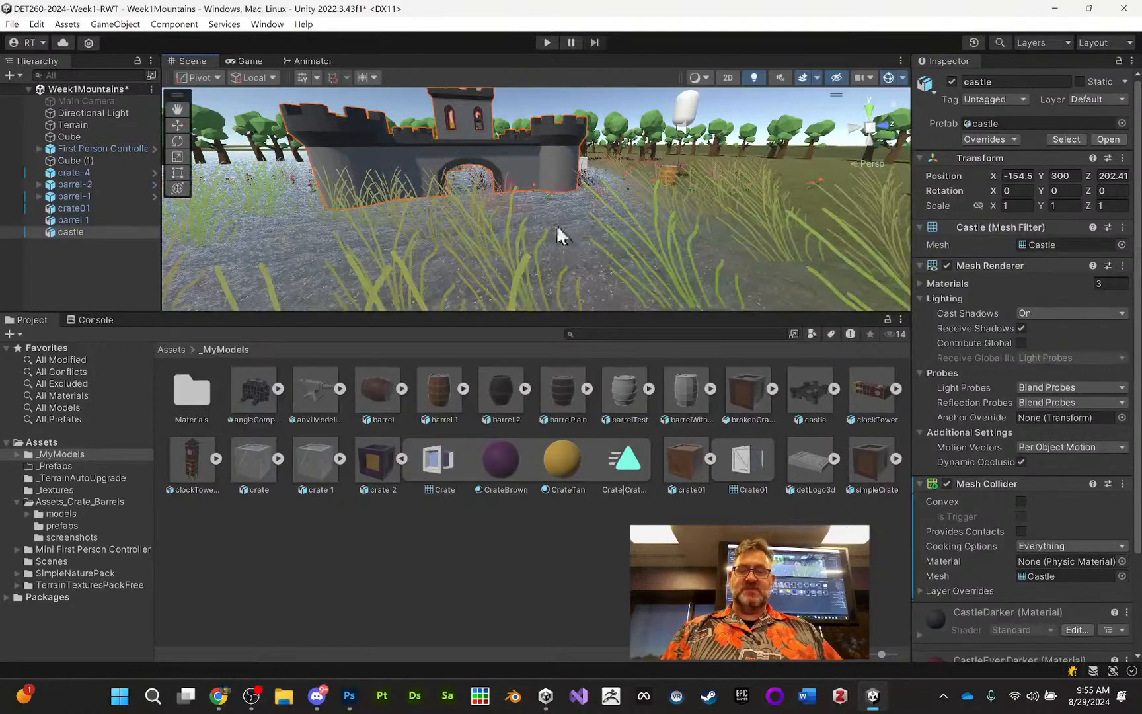
pyautogui.keyDown('alt'); pyautogui.moveTo(555, 224); pyautogui.dragTo(594, 286); pyautogui.keyUp('alt')
pyautogui.click(98, 231)
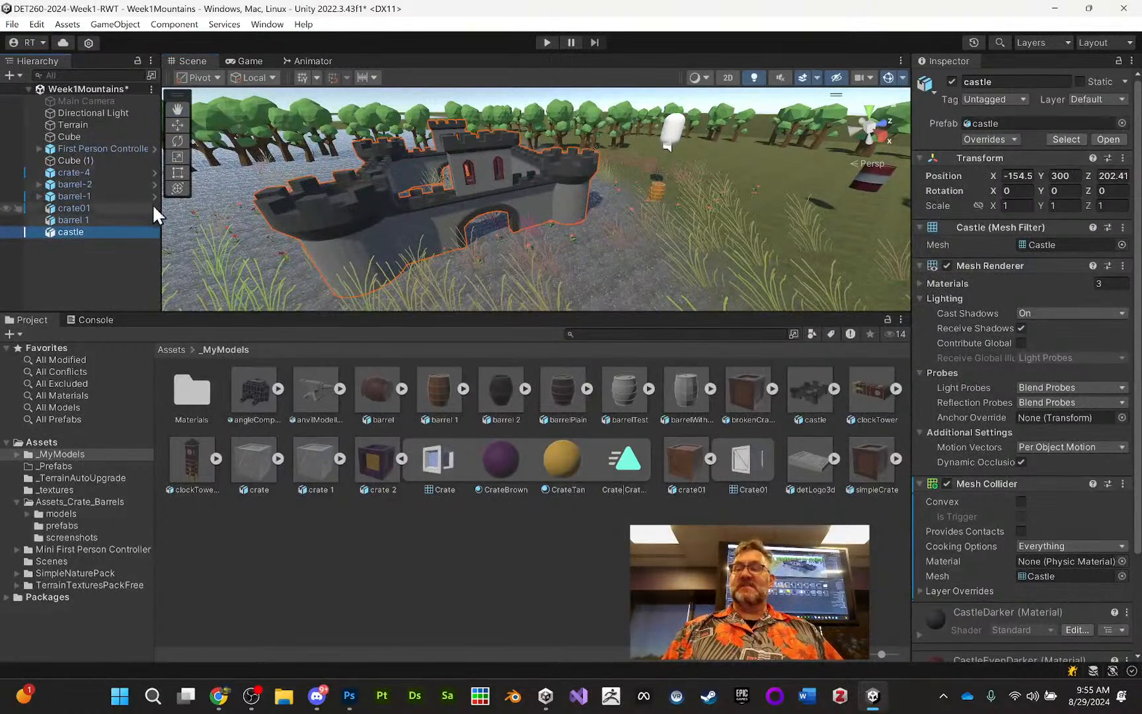
pyautogui.click(177, 157)
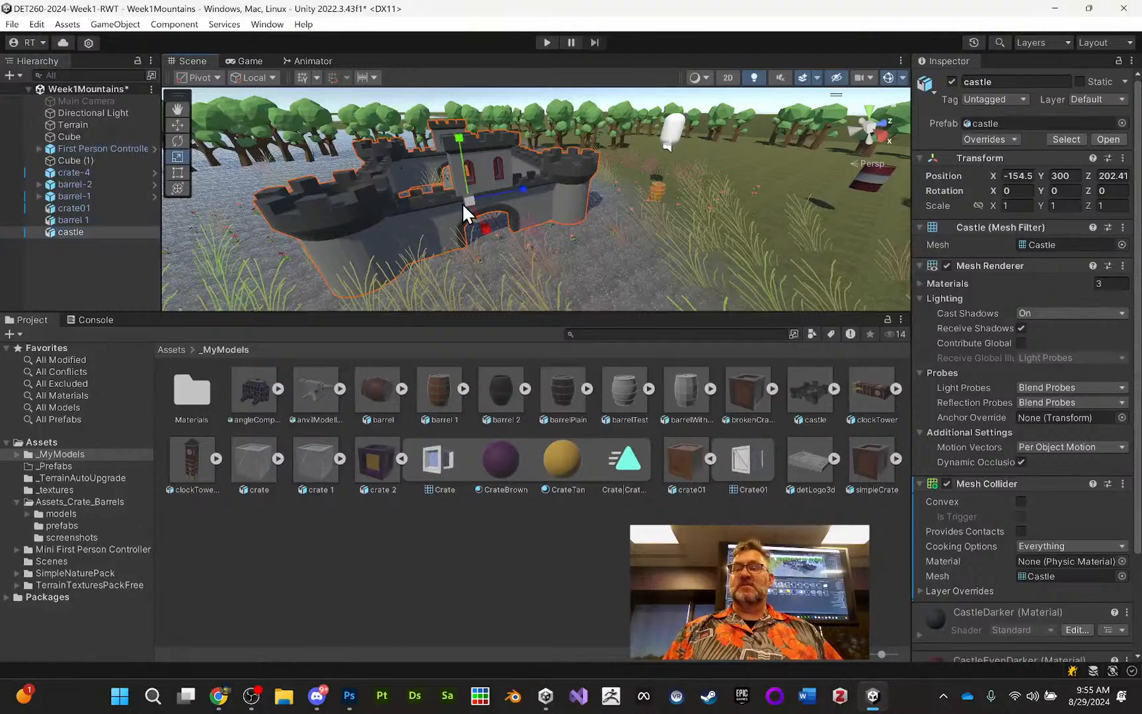
pyautogui.moveTo(462, 202); pyautogui.dragTo(526, 169)
pyautogui.hotkey('ctrl', 'z')
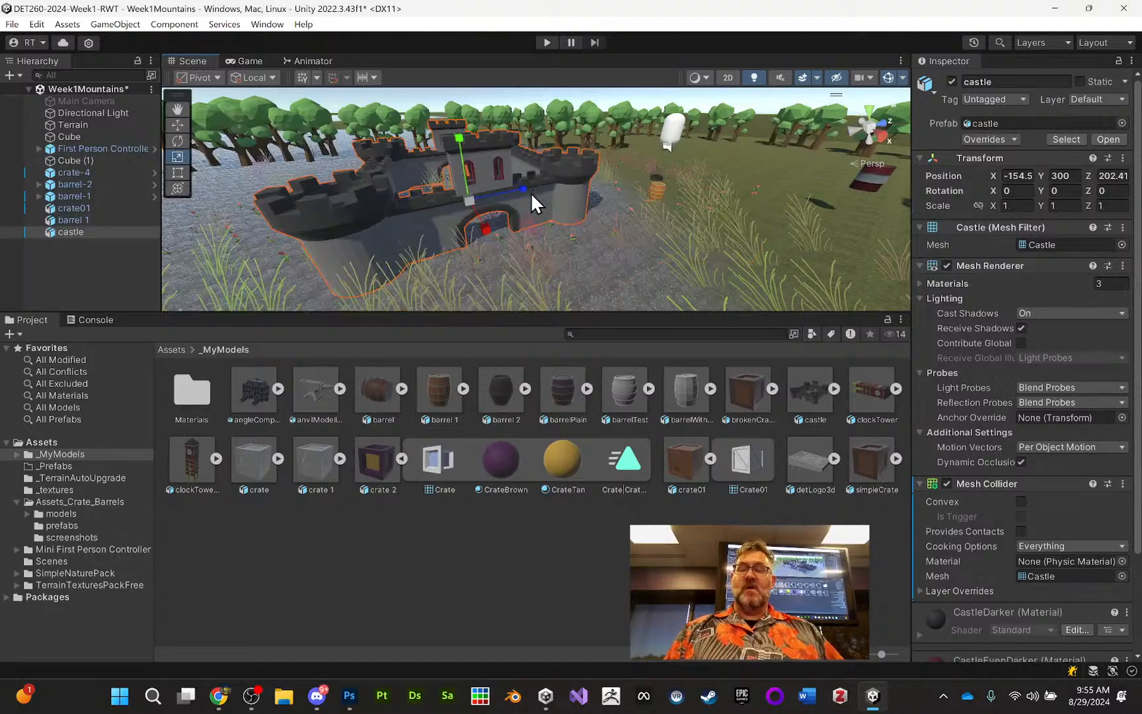
# Step: Set the Scale Factor in the castle model's import settings to 3 and apply it
pyautogui.click(105, 232)
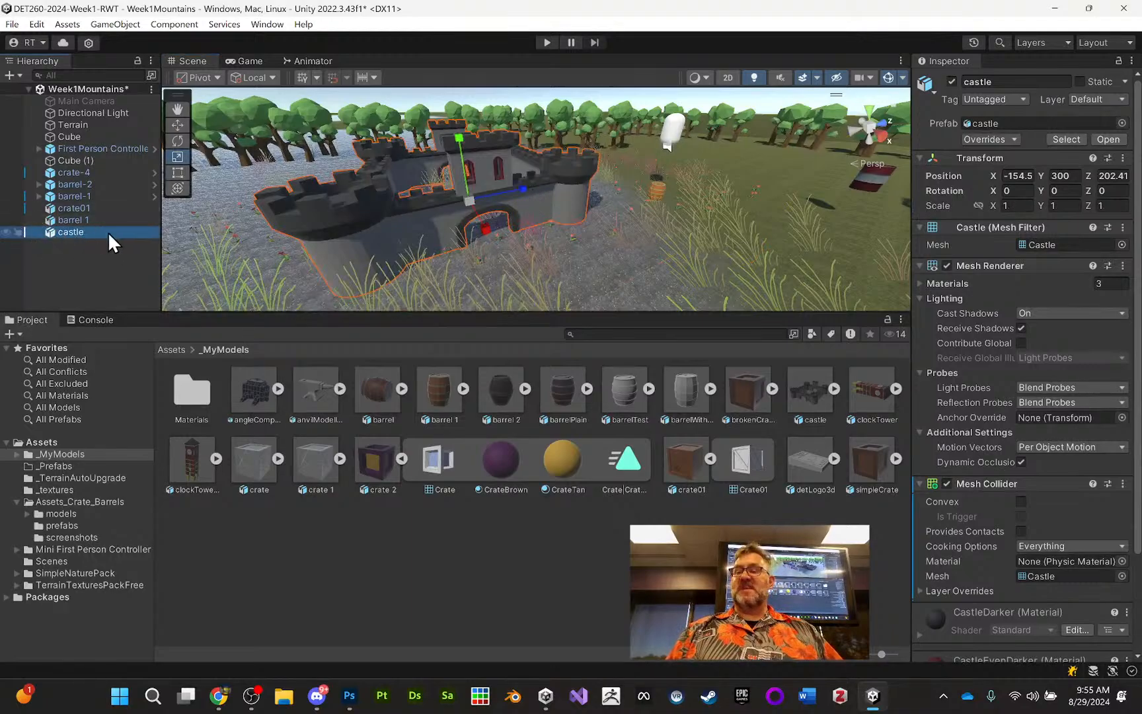
pyautogui.click(1066, 139)
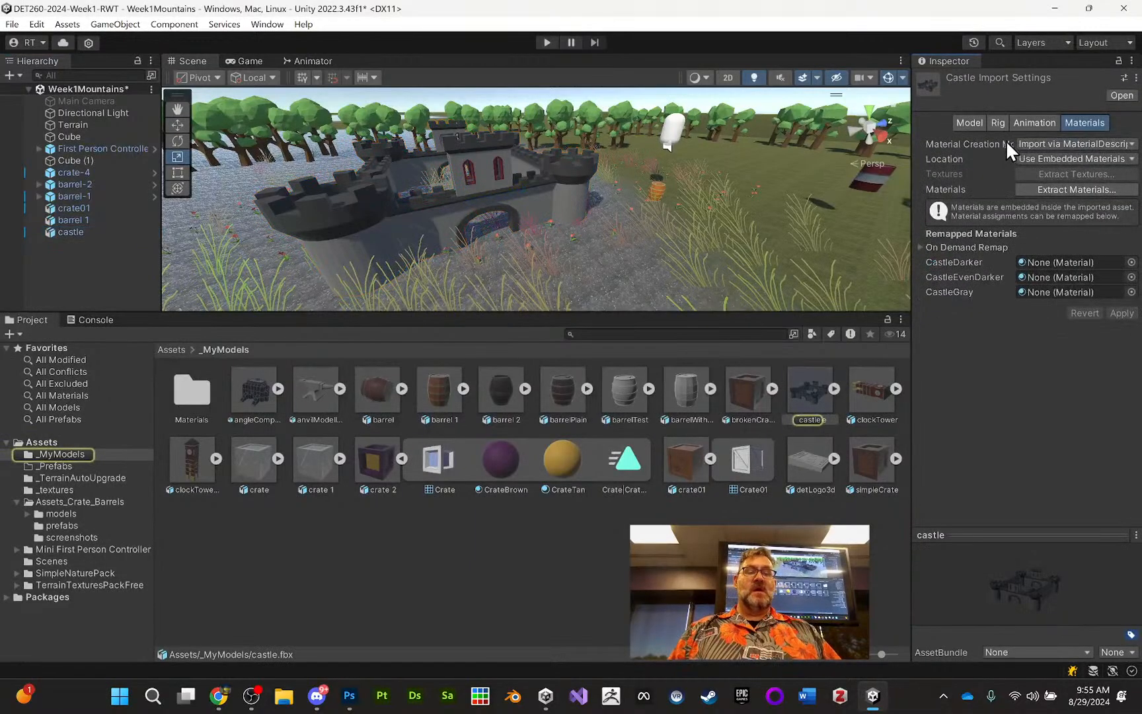
pyautogui.click(969, 123)
pyautogui.click(1036, 157)
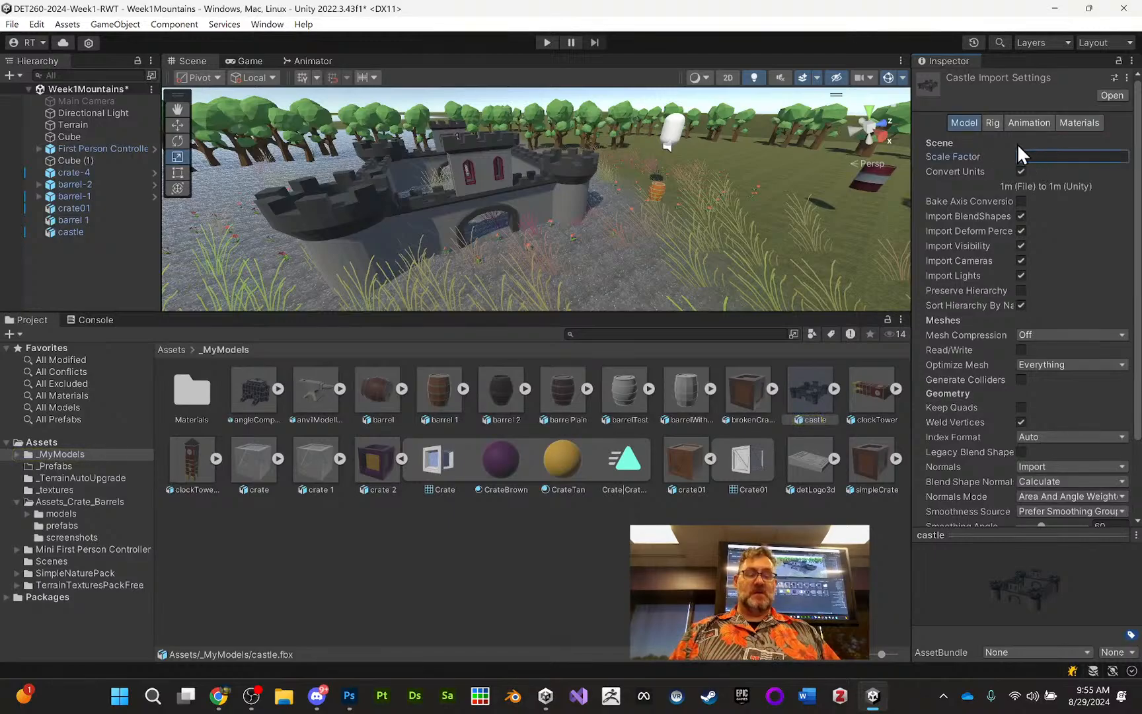
pyautogui.write('3')
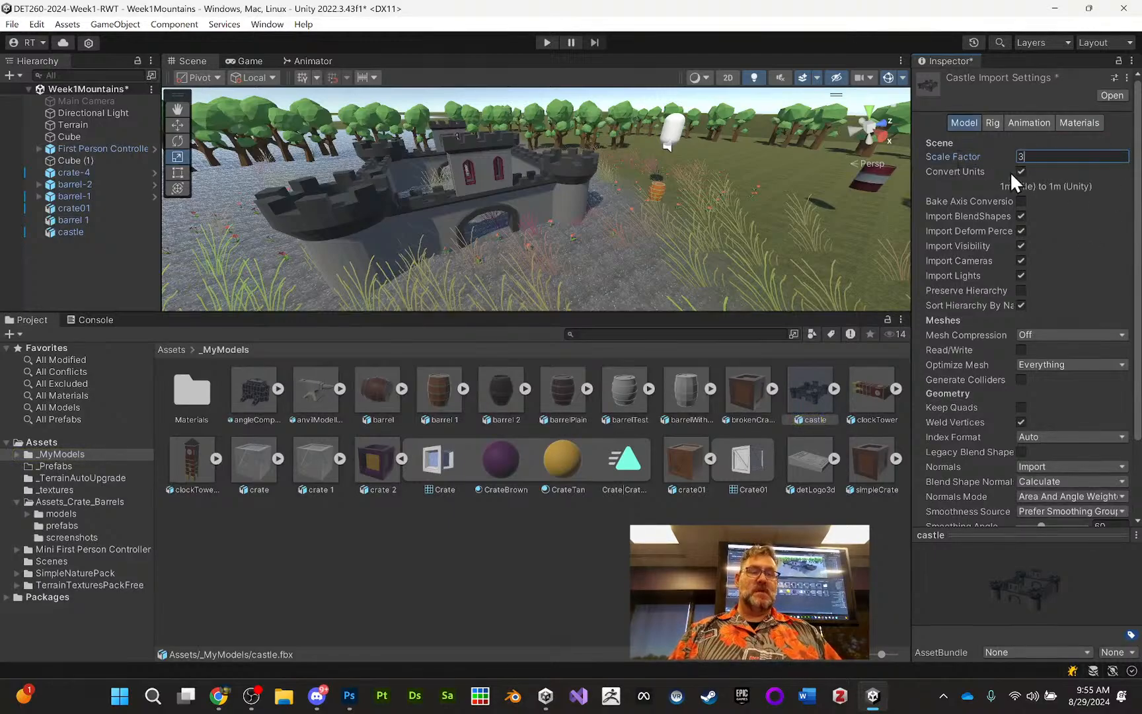
pyautogui.scroll(-3, 1082, 371)
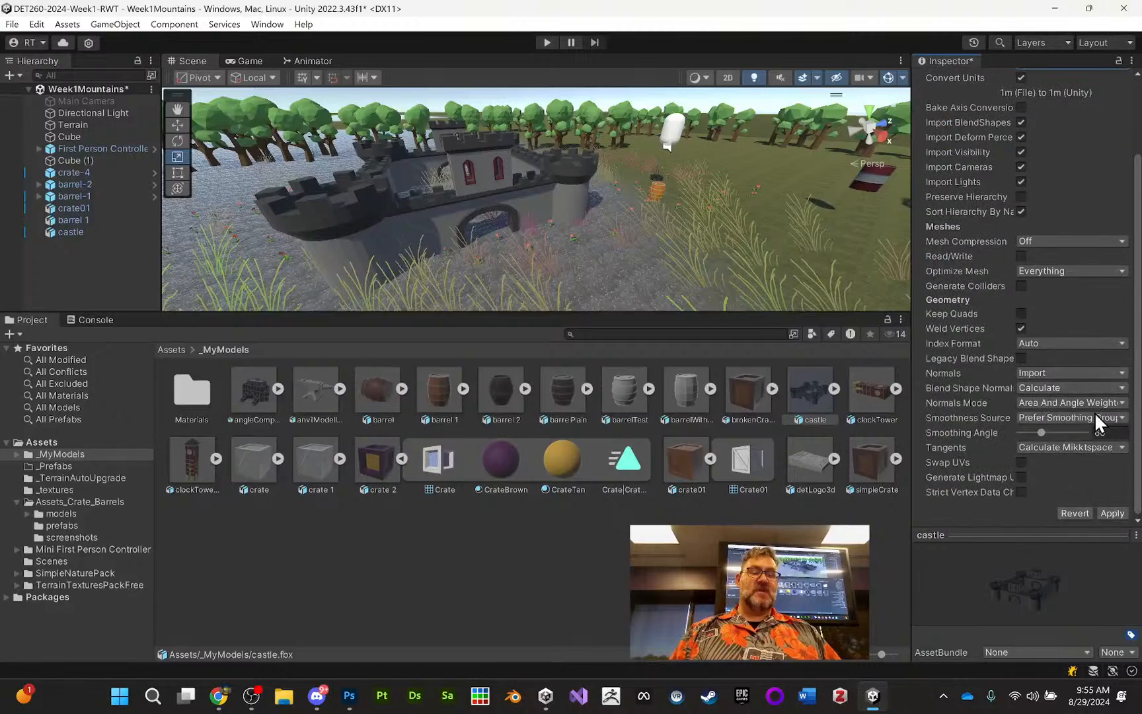
pyautogui.click(1102, 513)
pyautogui.scroll(-5, 767, 225)
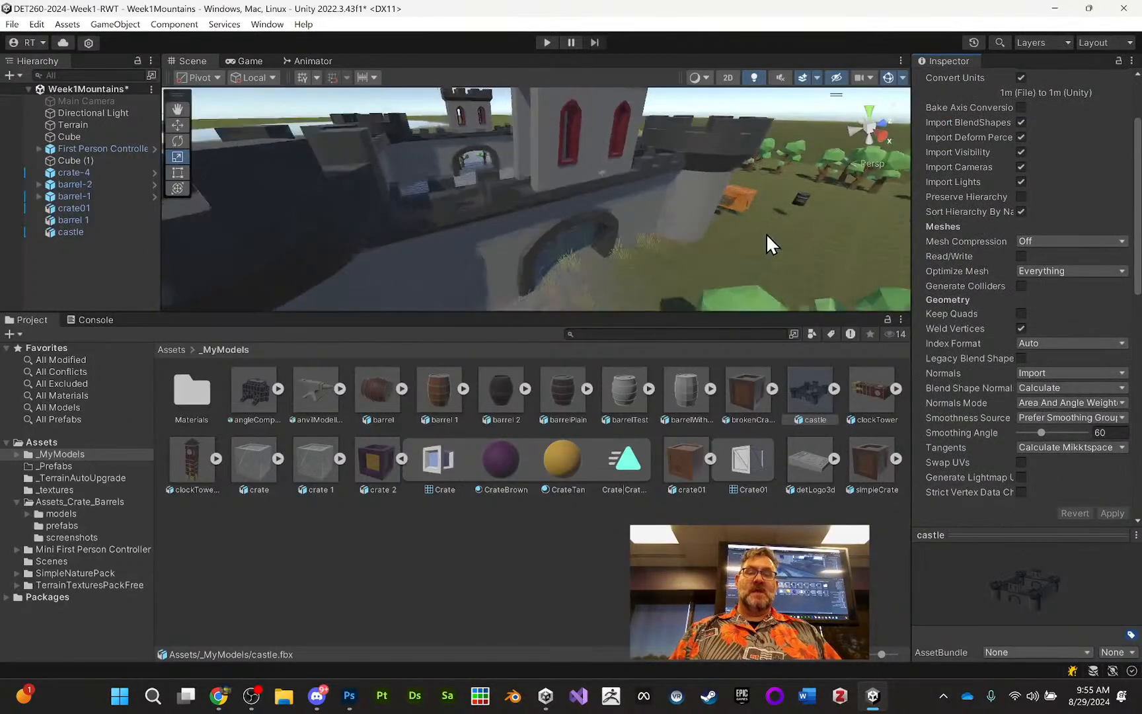
pyautogui.scroll(-5, 767, 226)
pyautogui.keyDown('alt'); pyautogui.moveTo(756, 217); pyautogui.dragTo(696, 239); pyautogui.keyUp('alt')
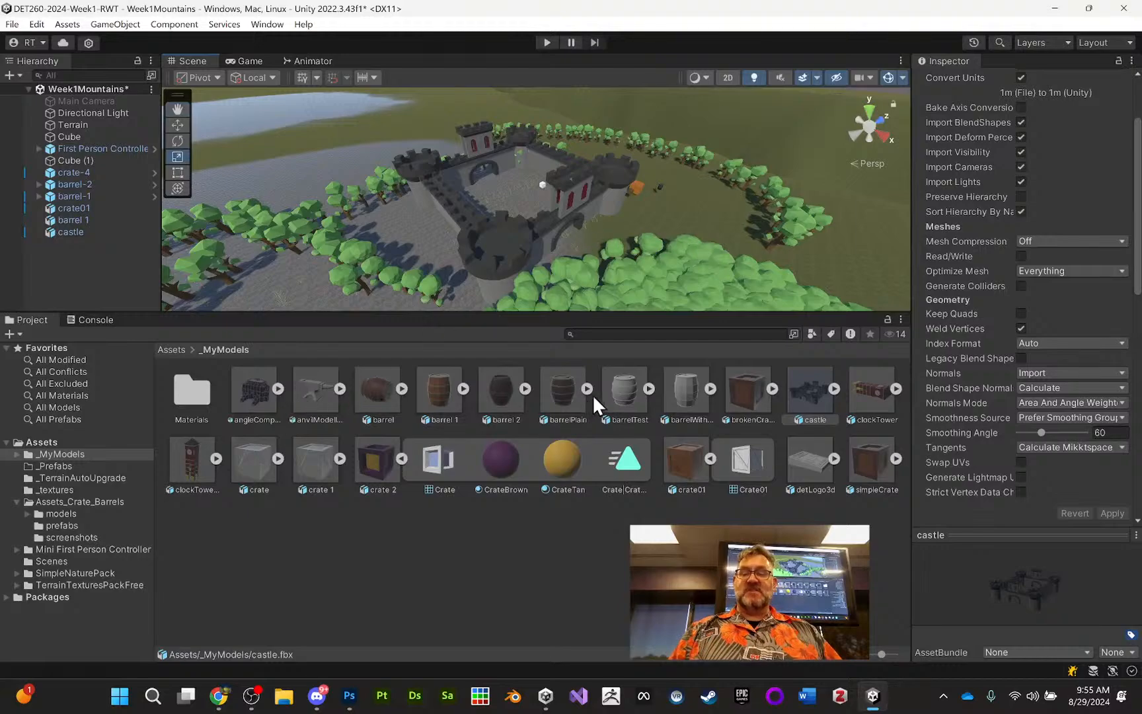
# Step: Try placing a second castle from the _MyModels folder beside the first one, and undo the placement
pyautogui.moveTo(827, 396); pyautogui.dragTo(429, 225)
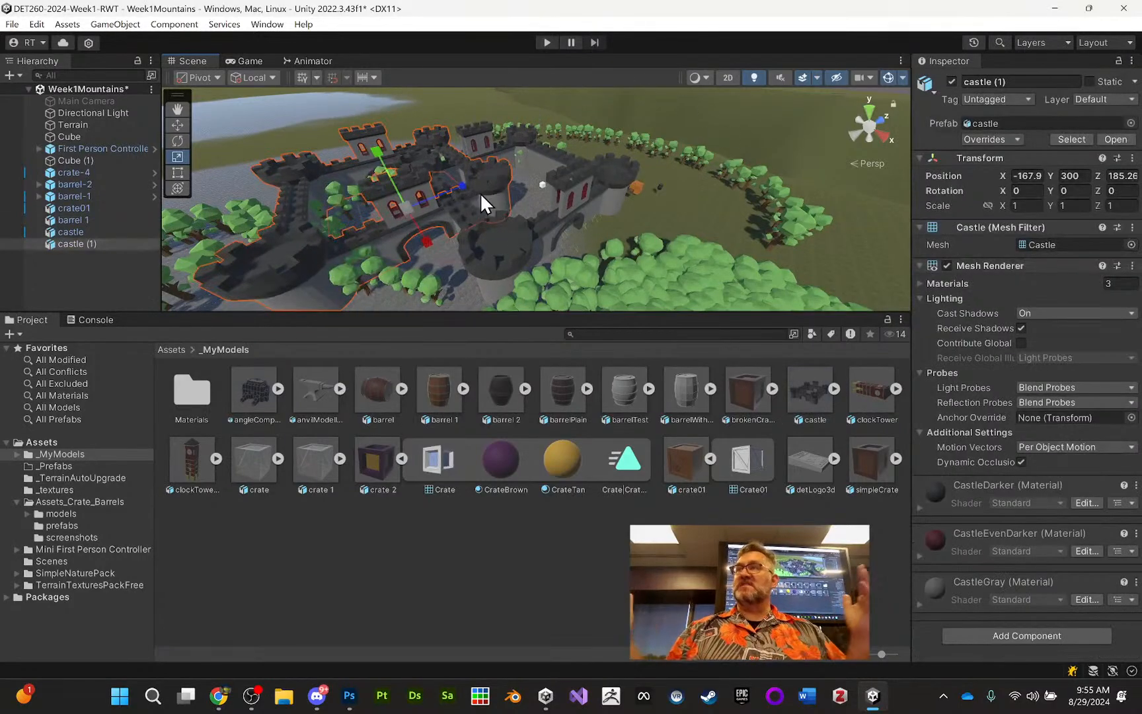
pyautogui.hotkey('ctrl', 'z')
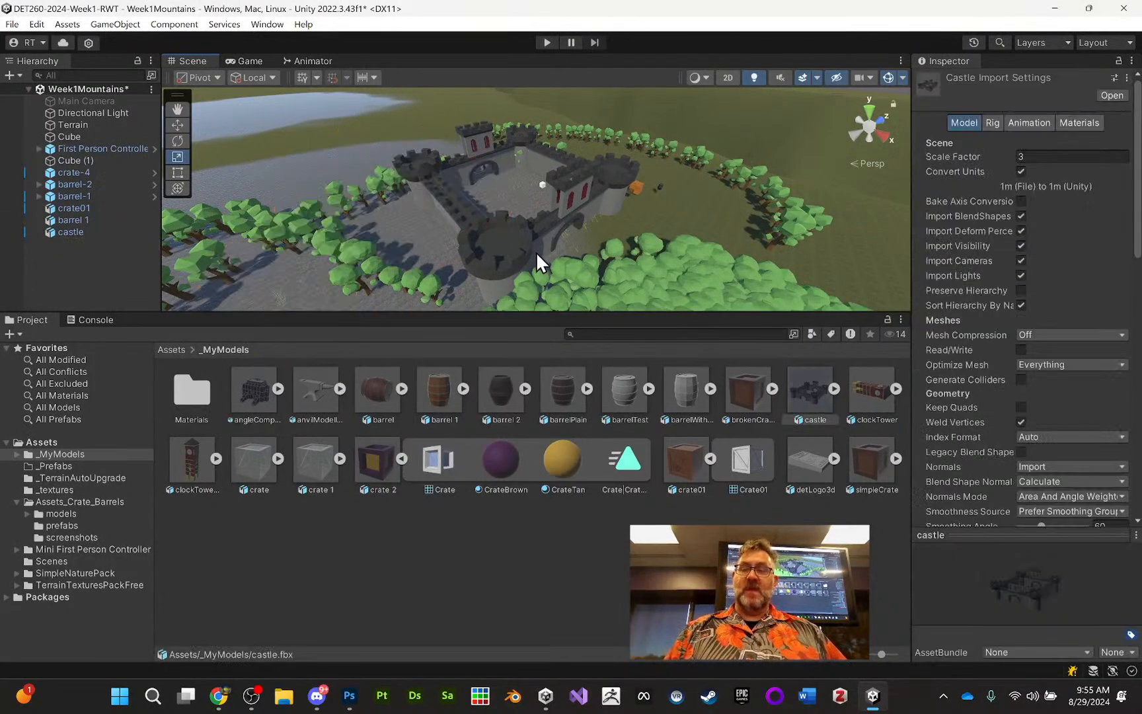
# Step: Move the castle out of the tree ring to about X -204.6, Z 177.4, just beyond the tree line
pyautogui.click(574, 202)
pyautogui.press('f')
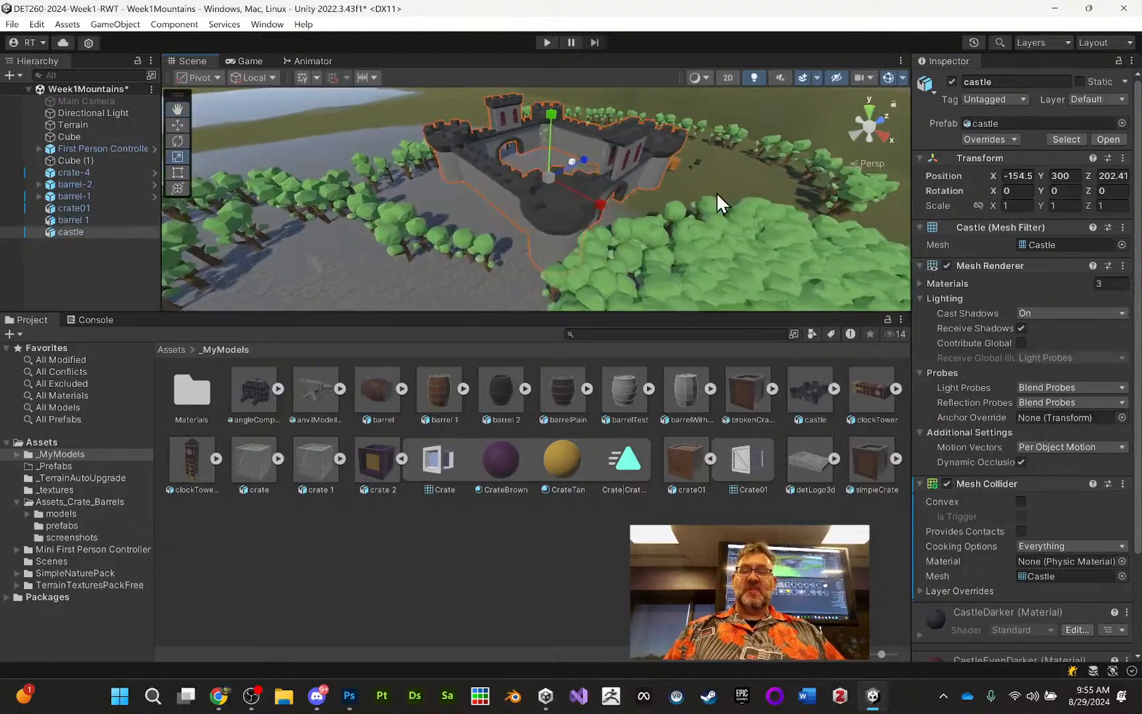
pyautogui.scroll(-4, 719, 202)
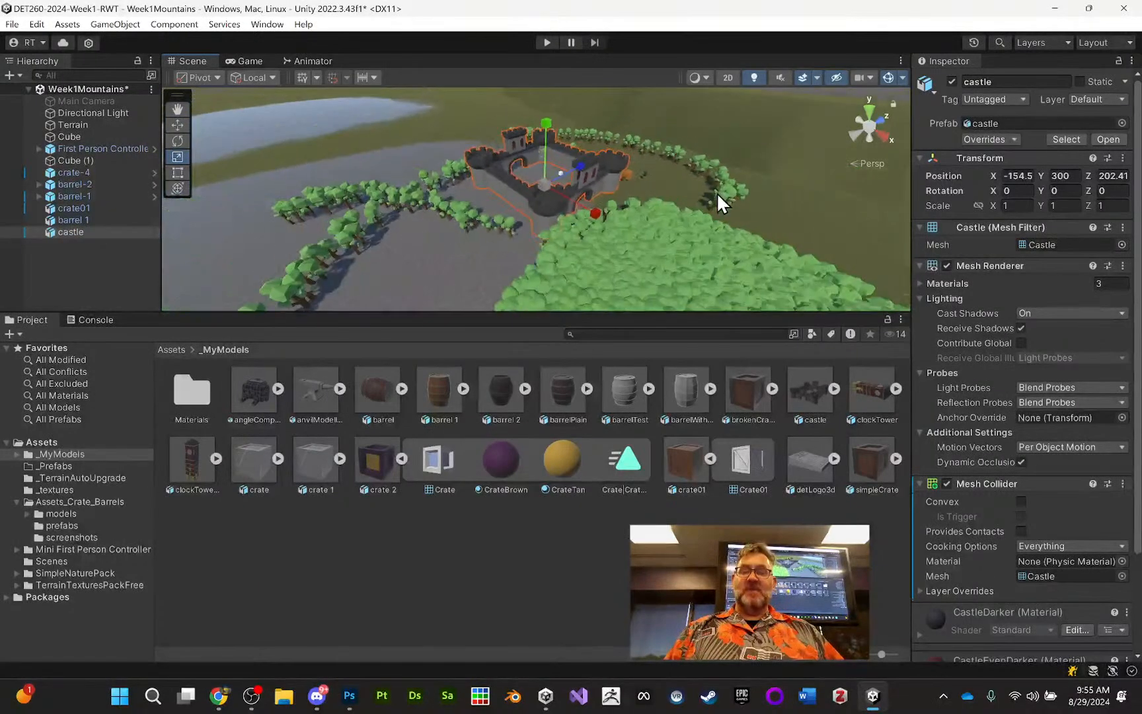
pyautogui.click(176, 126)
pyautogui.moveTo(535, 191); pyautogui.dragTo(390, 163)
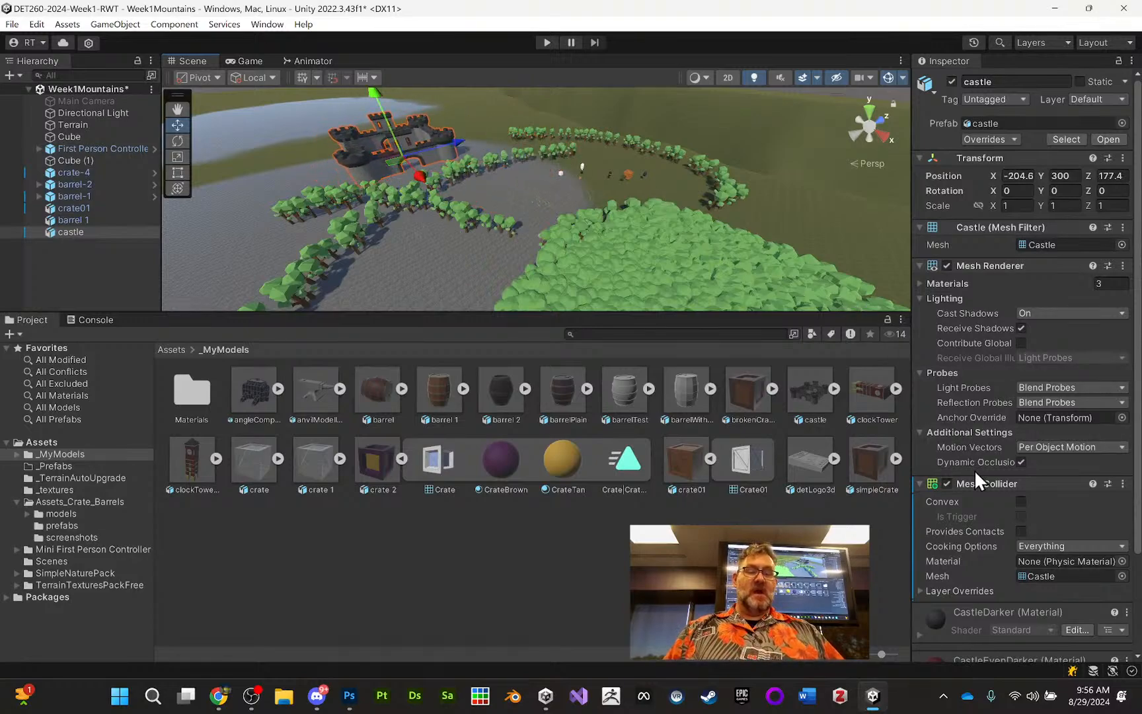
pyautogui.press('f')
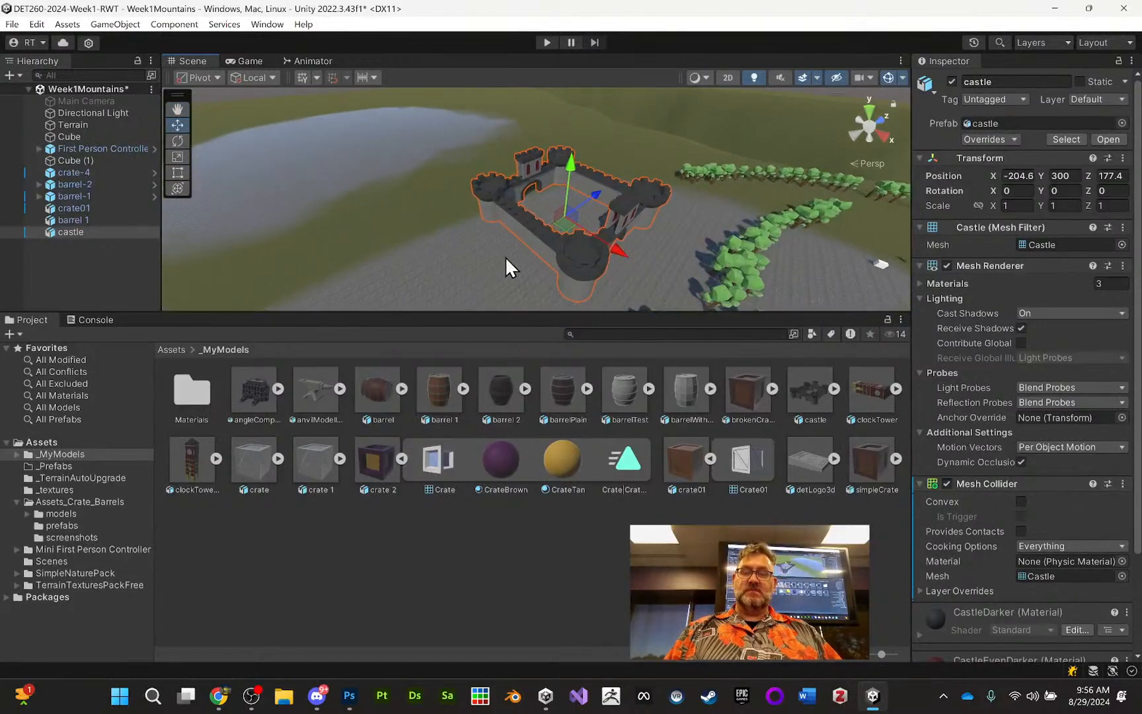
# Step: Place the barrelPlain model on the paved ground inside the tree ring and raise it to a Y position of about 301.56
pyautogui.moveTo(582, 256)
pyautogui.mouseDown(button='middle')
pyautogui.moveTo(443, 224)
pyautogui.moveTo(399, 141)
pyautogui.mouseUp(button='middle')
pyautogui.moveTo(605, 228); pyautogui.dragTo(538, 226, button='middle')
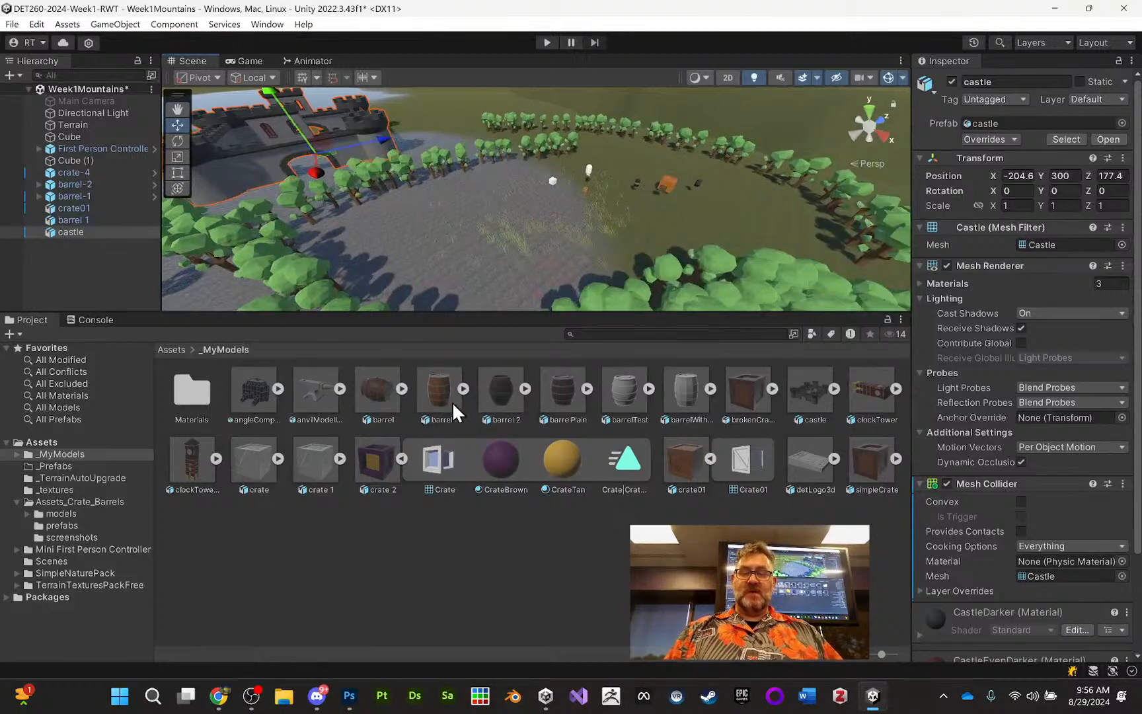
pyautogui.moveTo(557, 396); pyautogui.dragTo(476, 257)
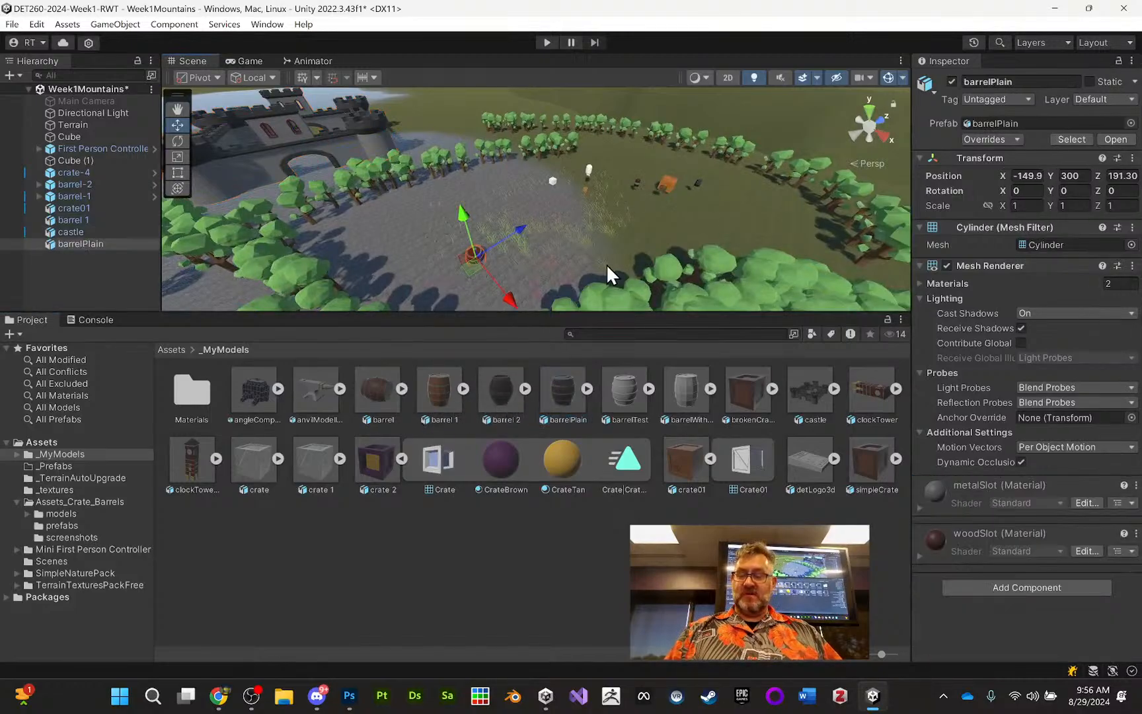
pyautogui.press('f')
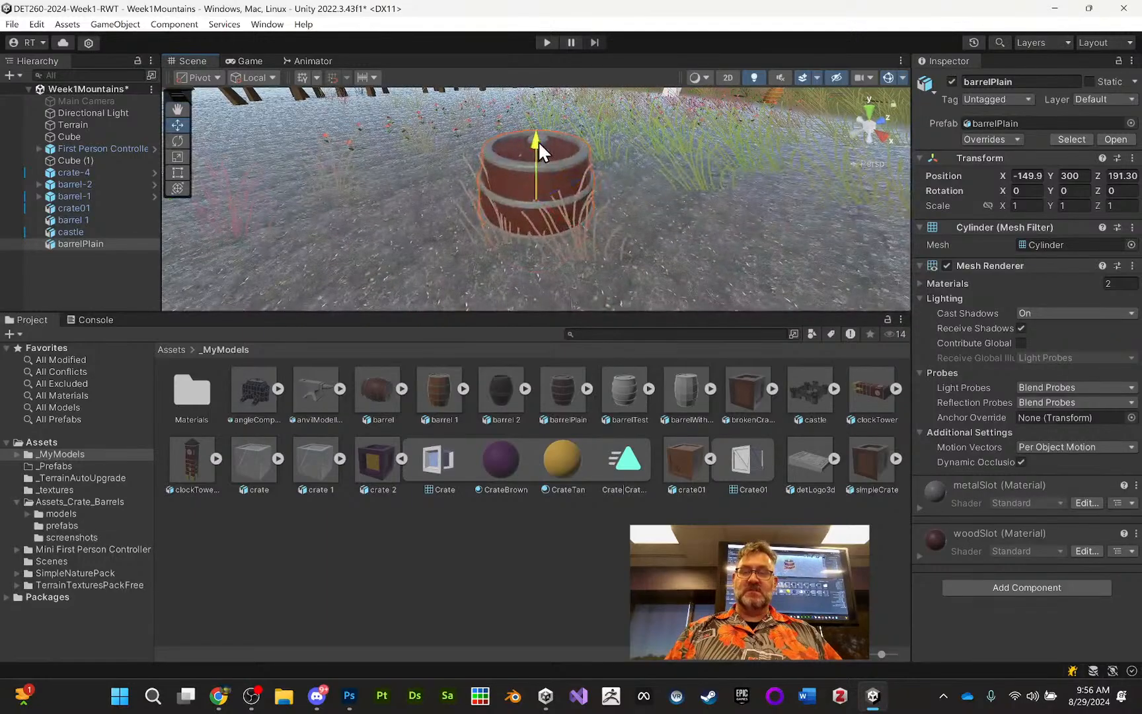
pyautogui.moveTo(538, 140); pyautogui.dragTo(526, 49)
pyautogui.scroll(2, 633, 187)
pyautogui.scroll(-5, 619, 172)
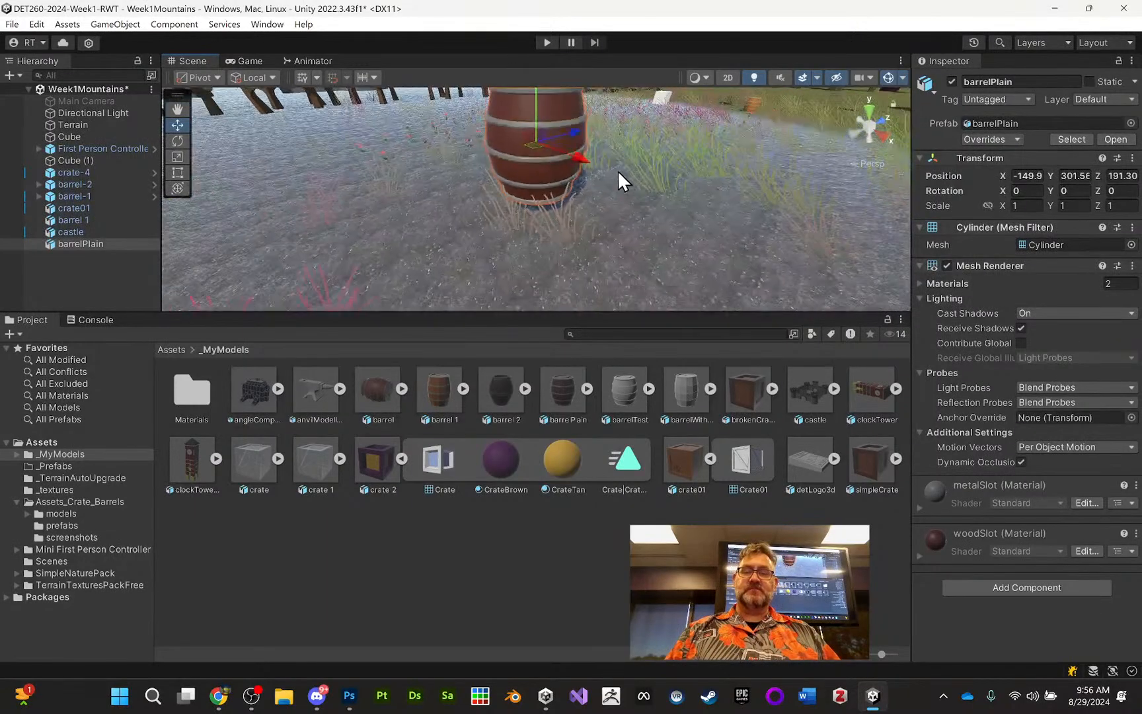
pyautogui.moveTo(580, 162); pyautogui.dragTo(561, 215, button='middle')
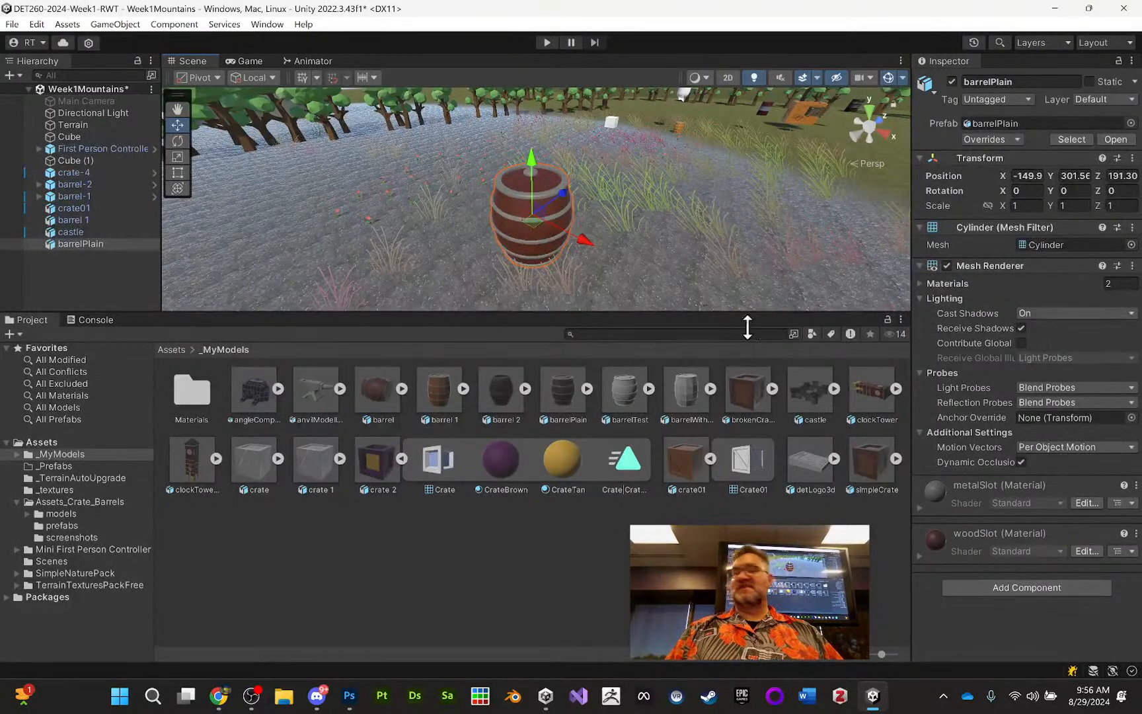
# Step: Add a Box Collider component to barrelPlain, and remove it again
pyautogui.click(1007, 588)
pyautogui.write('mesh')
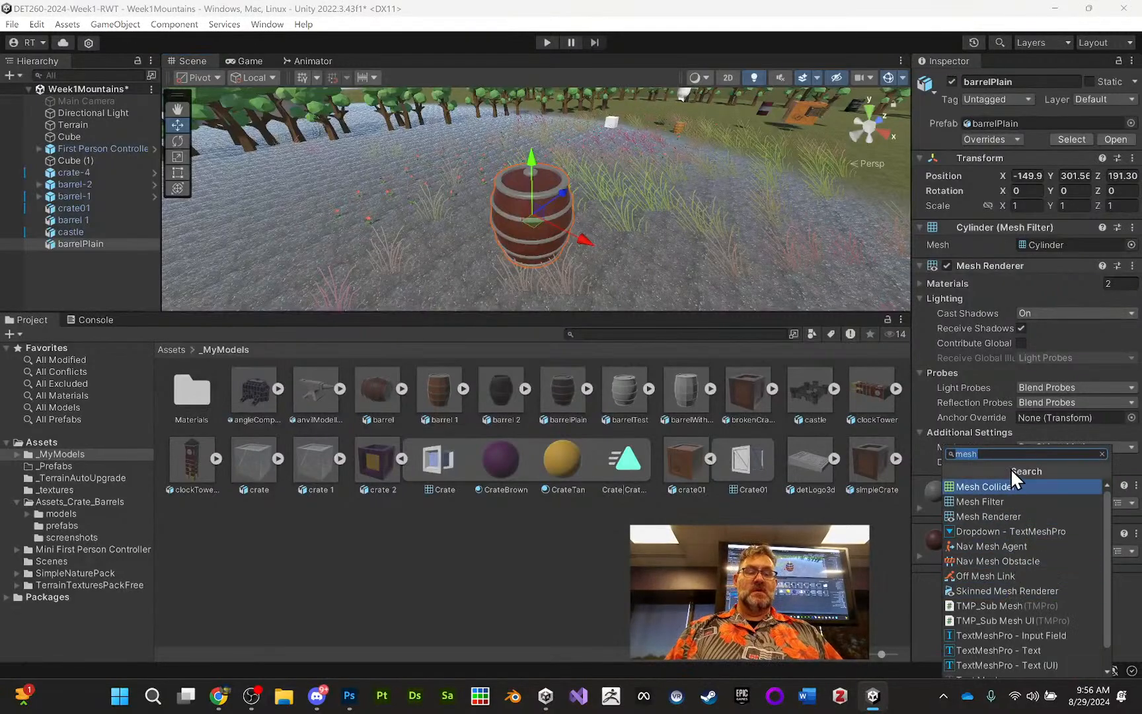
pyautogui.write('box')
pyautogui.press('Return')
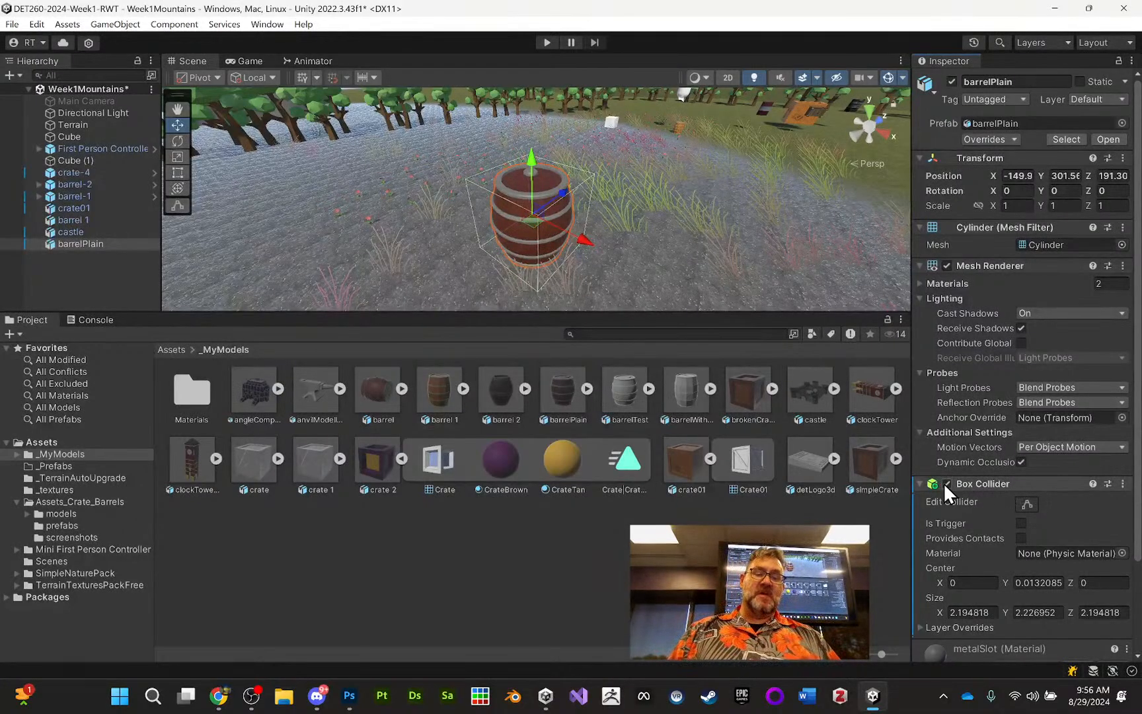
pyautogui.click(1123, 483)
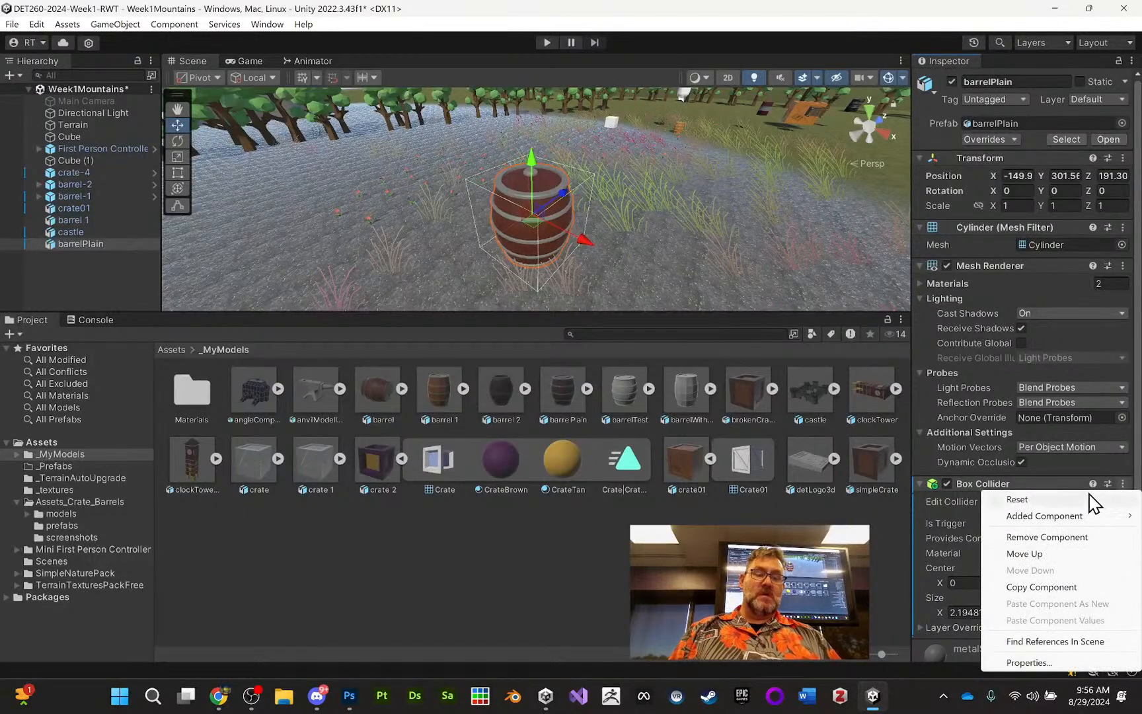
pyautogui.click(1057, 537)
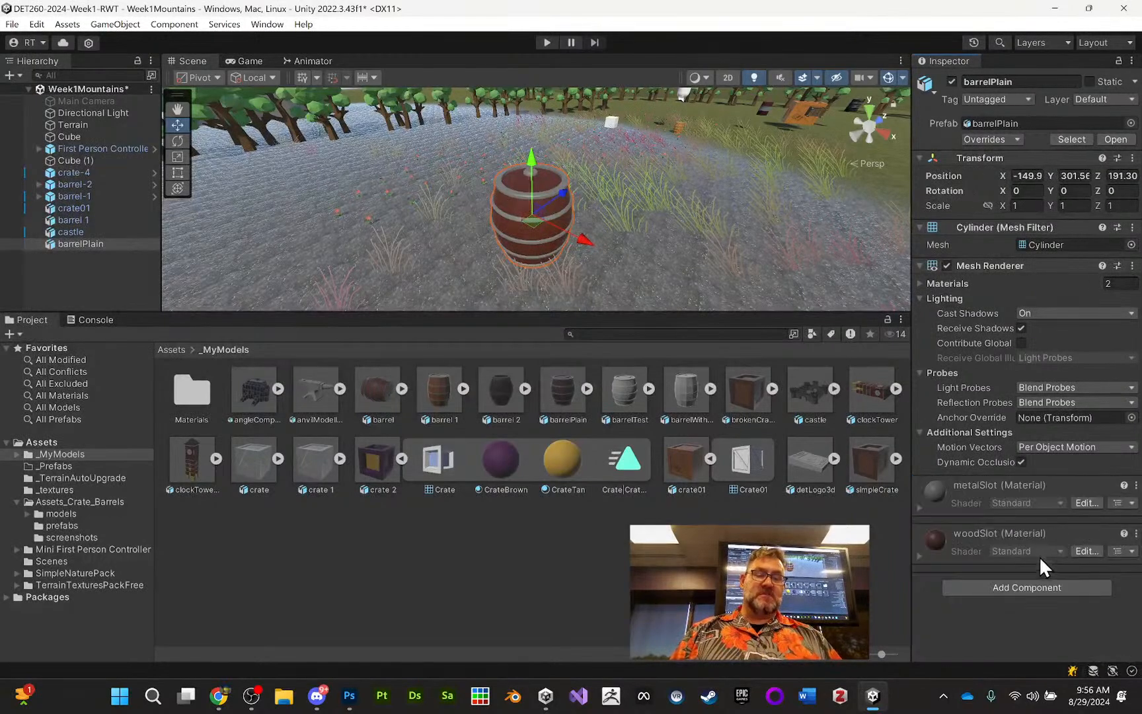
# Step: Add a Capsule Collider to barrelPlain and stretch it upward in the scene to a height of about 5.27
pyautogui.click(1011, 585)
pyautogui.write('cap')
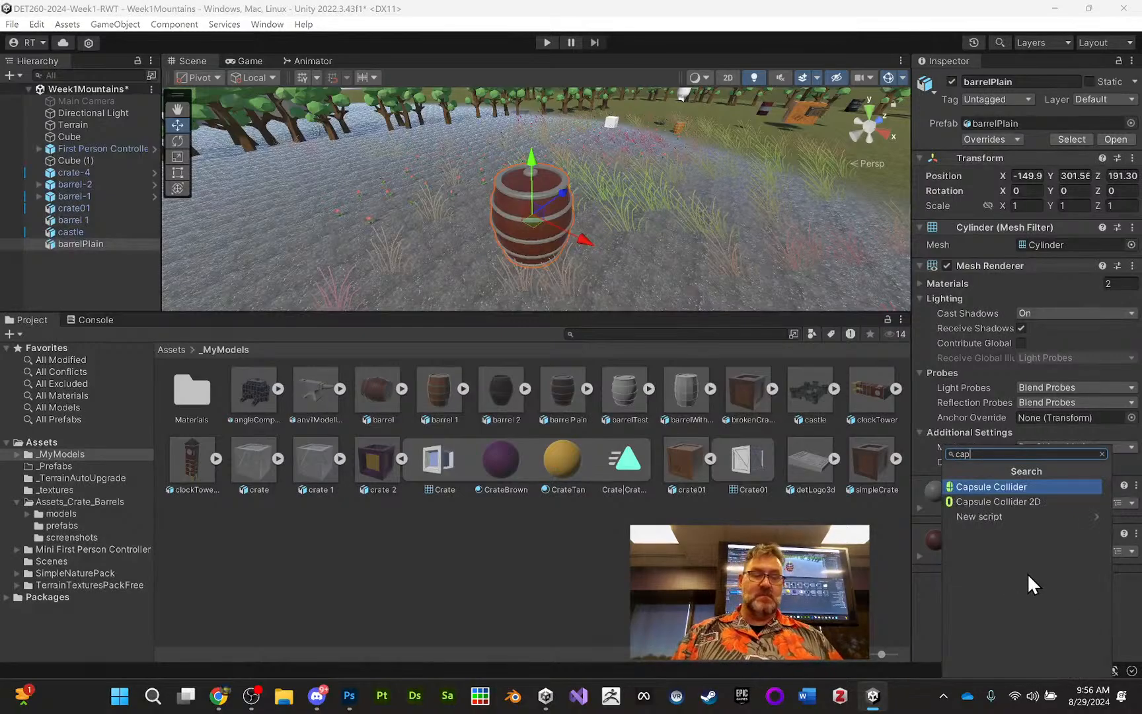
pyautogui.click(1011, 487)
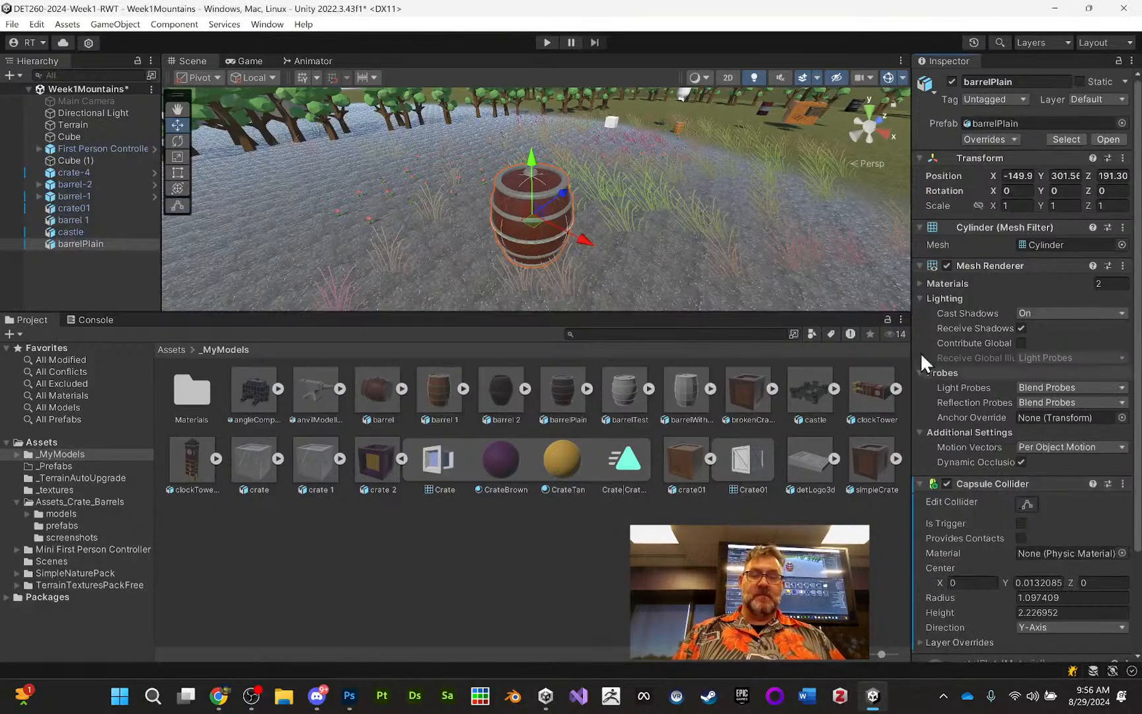
pyautogui.click(1031, 504)
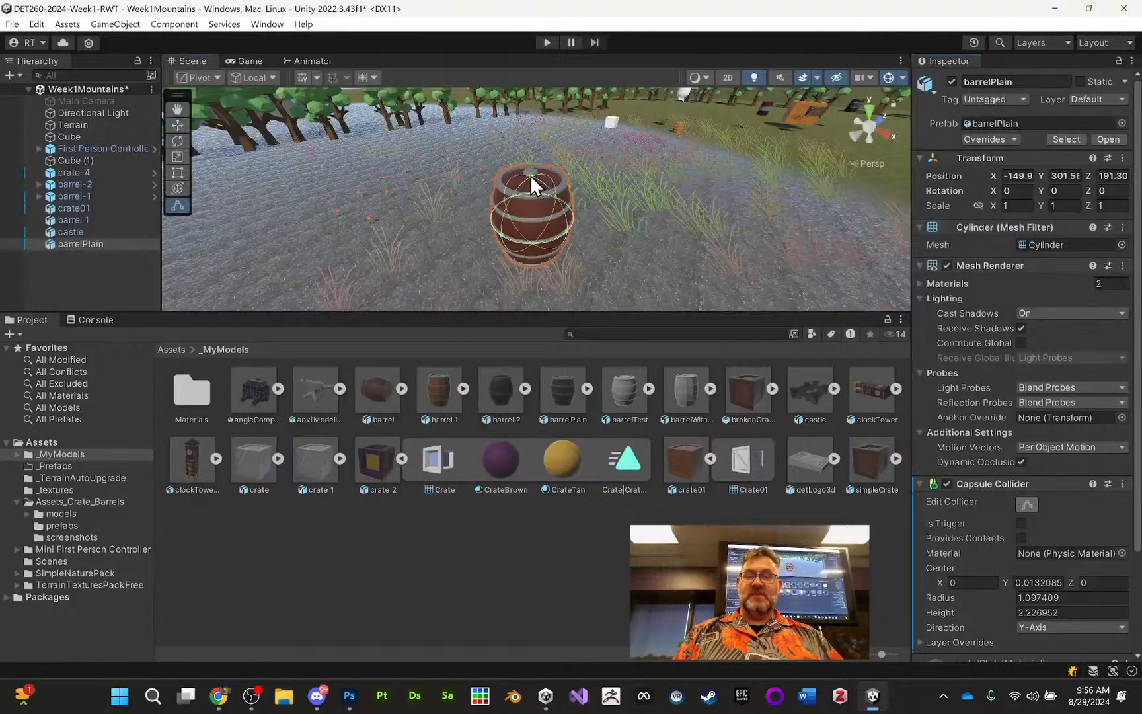
pyautogui.moveTo(530, 175); pyautogui.dragTo(527, 146)
pyautogui.moveTo(550, 223)
pyautogui.keyDown('alt'); pyautogui.mouseDown()
pyautogui.moveTo(558, 204)
pyautogui.moveTo(548, 202)
pyautogui.mouseUp(); pyautogui.keyUp('alt')
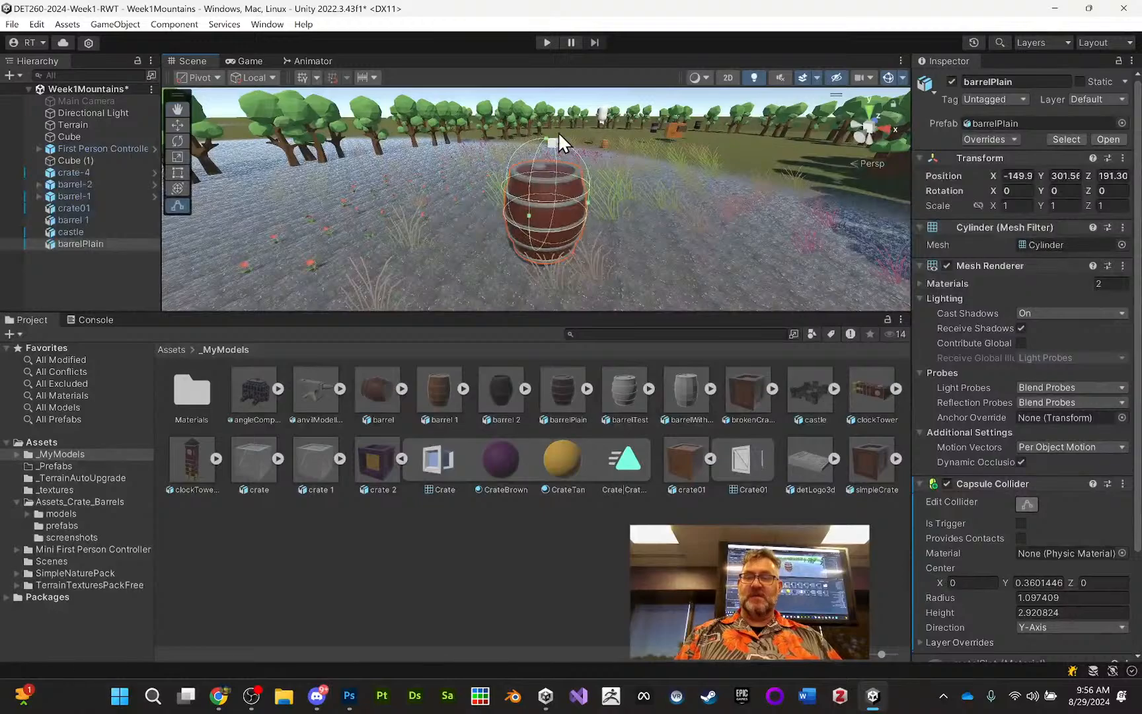
pyautogui.moveTo(545, 140); pyautogui.dragTo(547, 9)
pyautogui.scroll(-5, 598, 224)
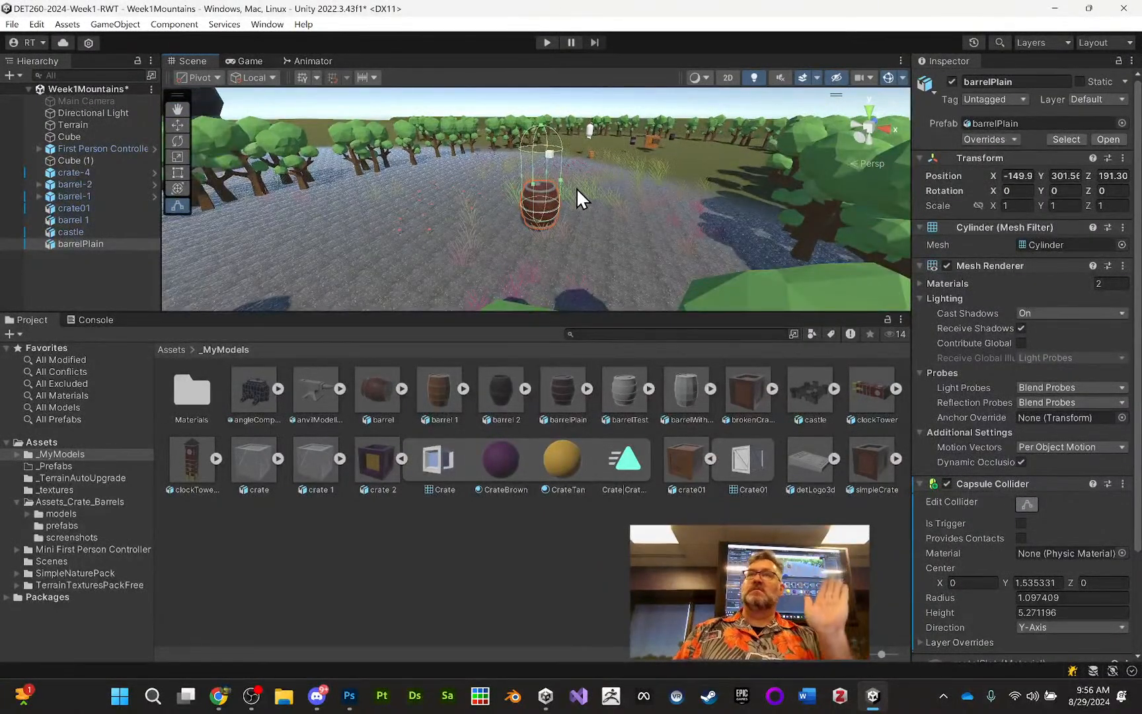
# Step: Undo the capsule height edits and the addition of the Capsule Collider on barrelPlain
pyautogui.hotkey('ctrl', 'z')
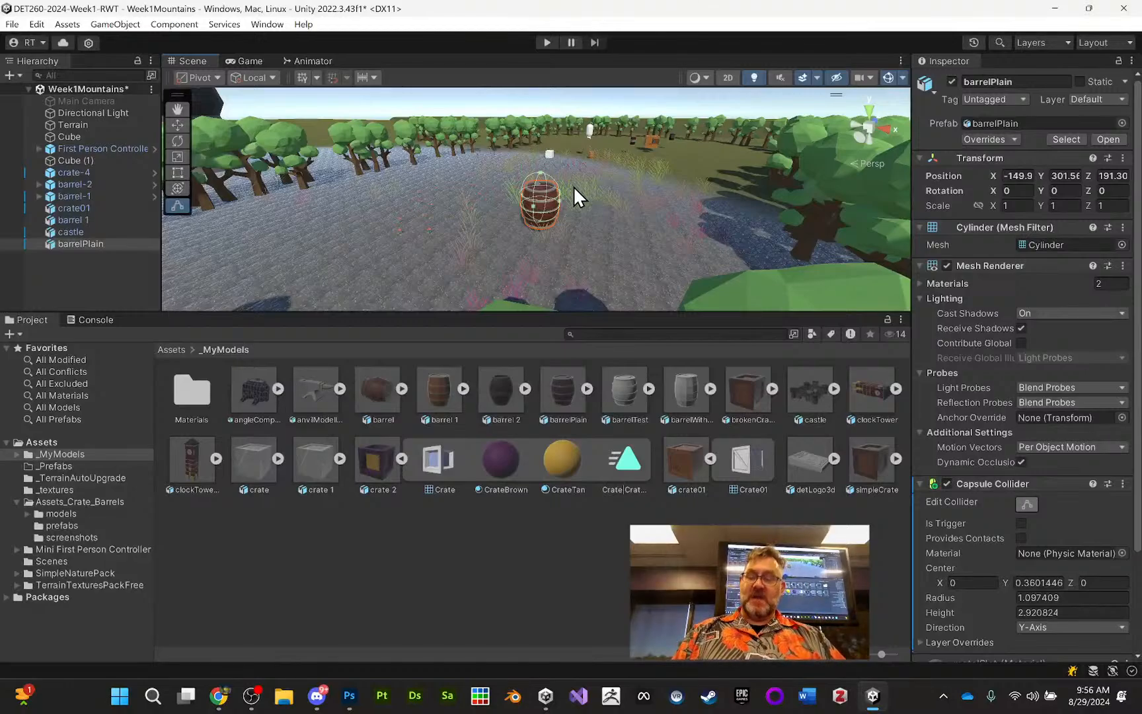
pyautogui.hotkey('ctrl', 'z')
pyautogui.hotkey('ctrl', 'z')
pyautogui.hotkey('ctrl', 'z')
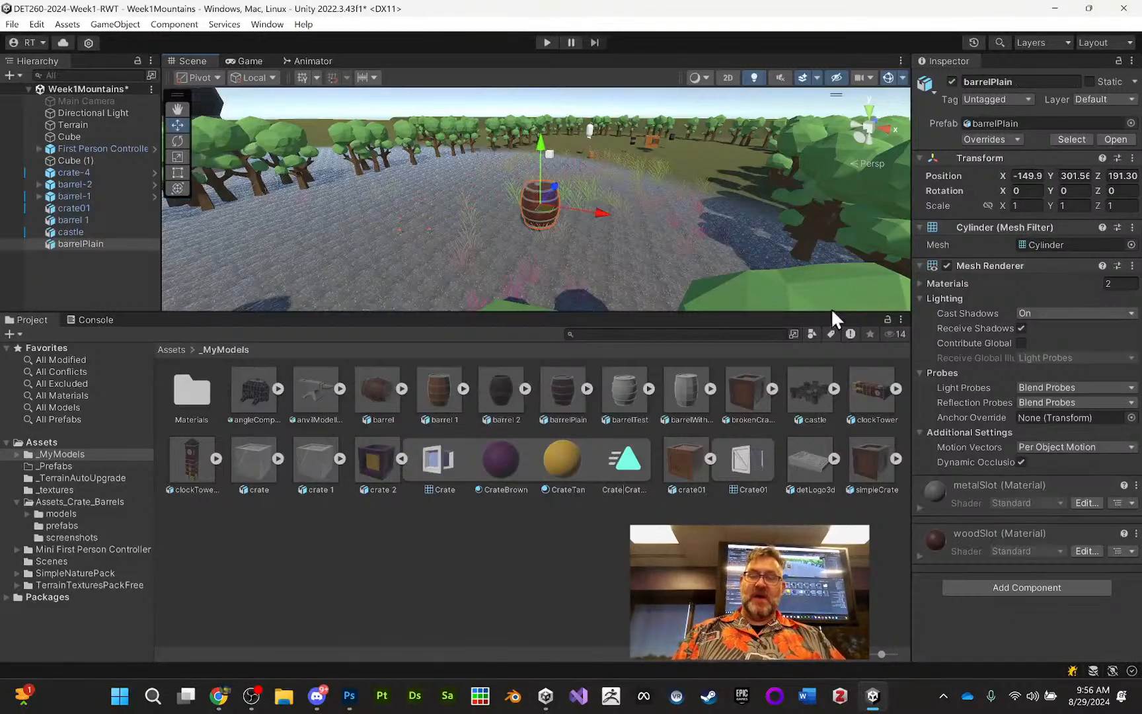
# Step: Add a Mesh Collider component to barrelPlain
pyautogui.click(1019, 588)
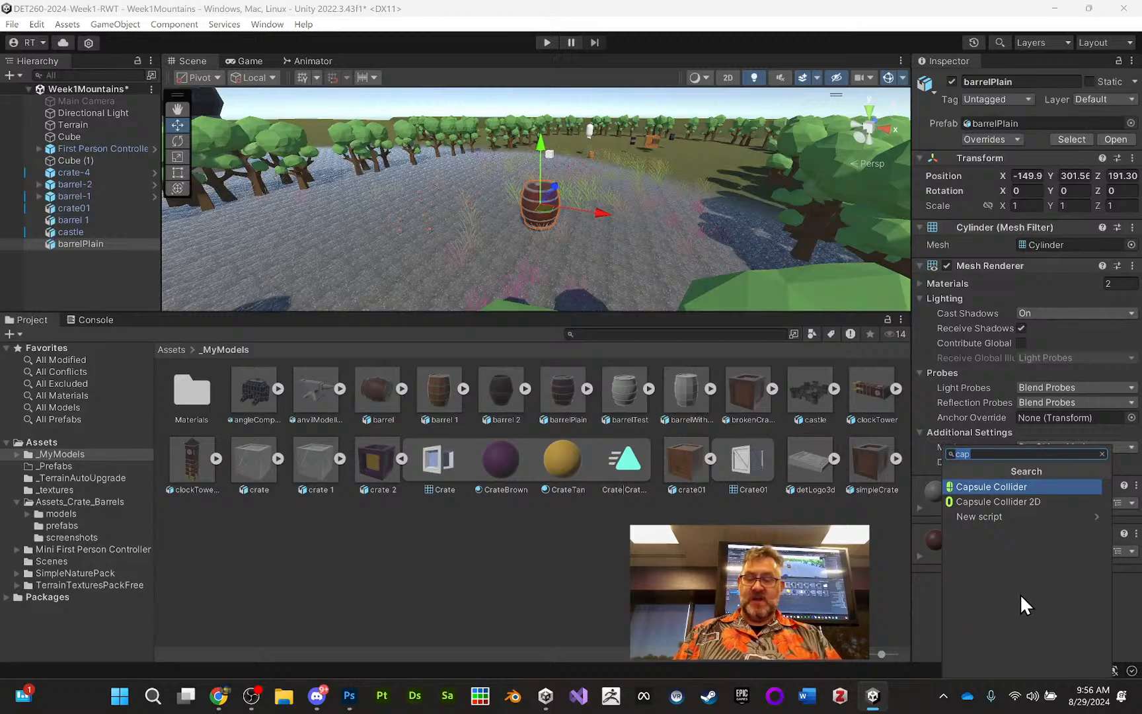
pyautogui.write('mesh')
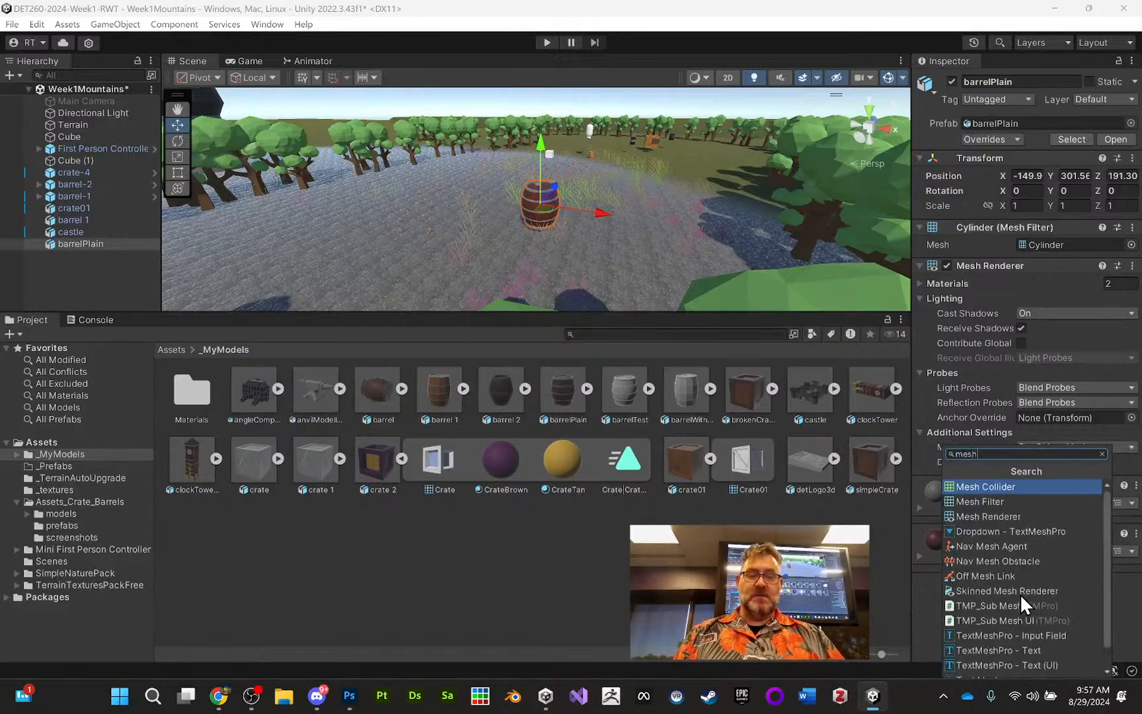
pyautogui.click(1021, 488)
pyautogui.press('f')
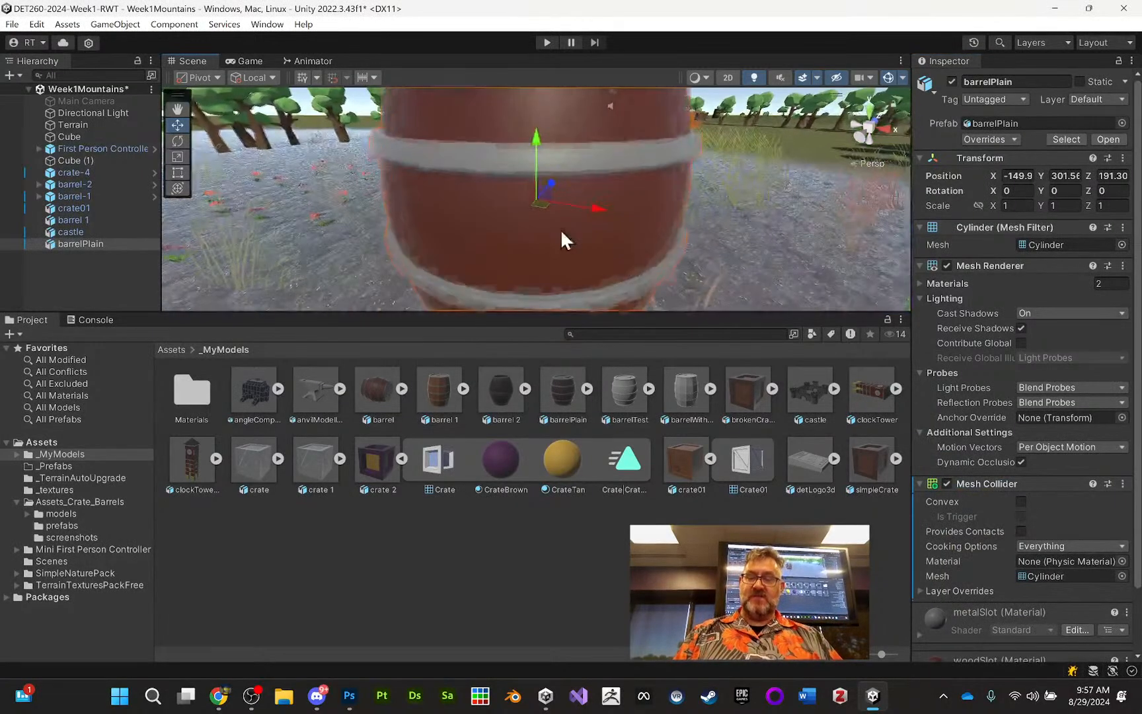
pyautogui.scroll(-5, 584, 247)
pyautogui.moveTo(620, 231); pyautogui.dragTo(573, 230, button='middle')
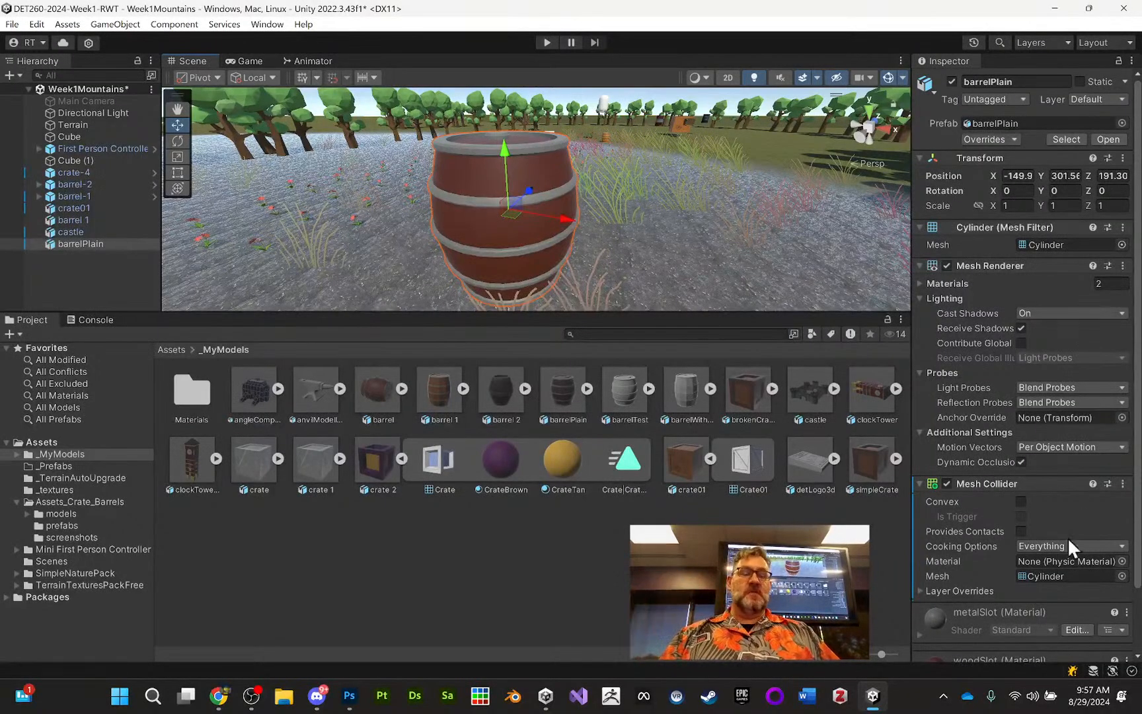
# Step: Add a Rigidbody component to barrelPlain
pyautogui.scroll(-3, 1025, 510)
pyautogui.click(1024, 639)
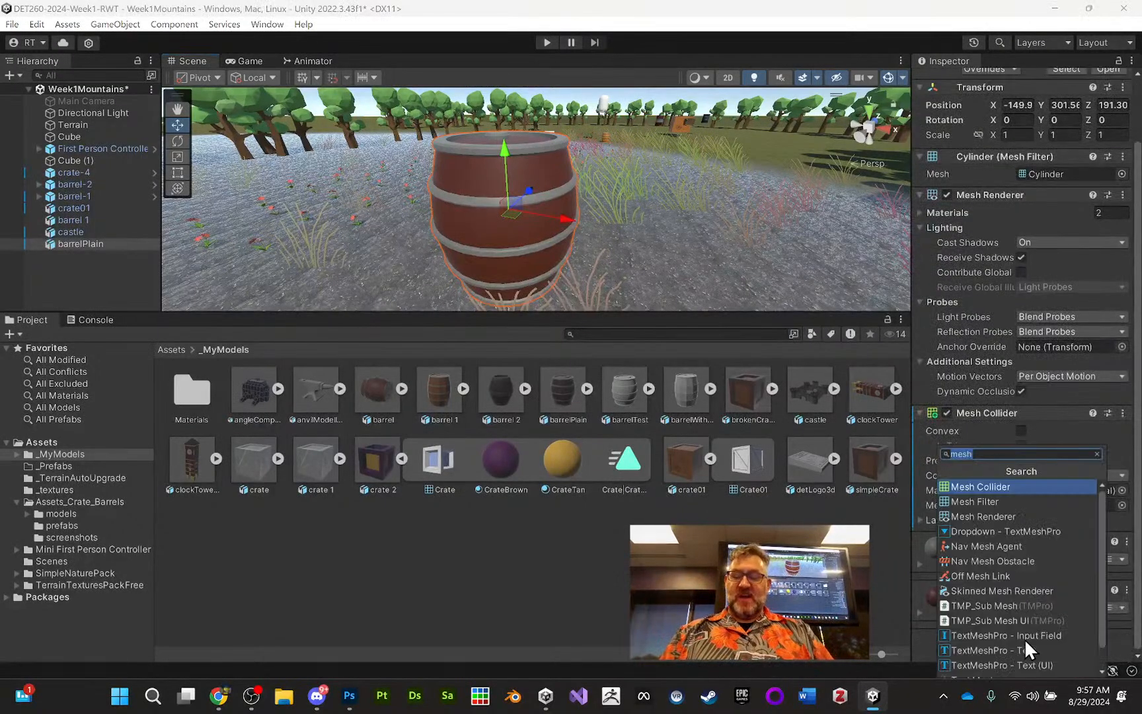
pyautogui.write('rigid')
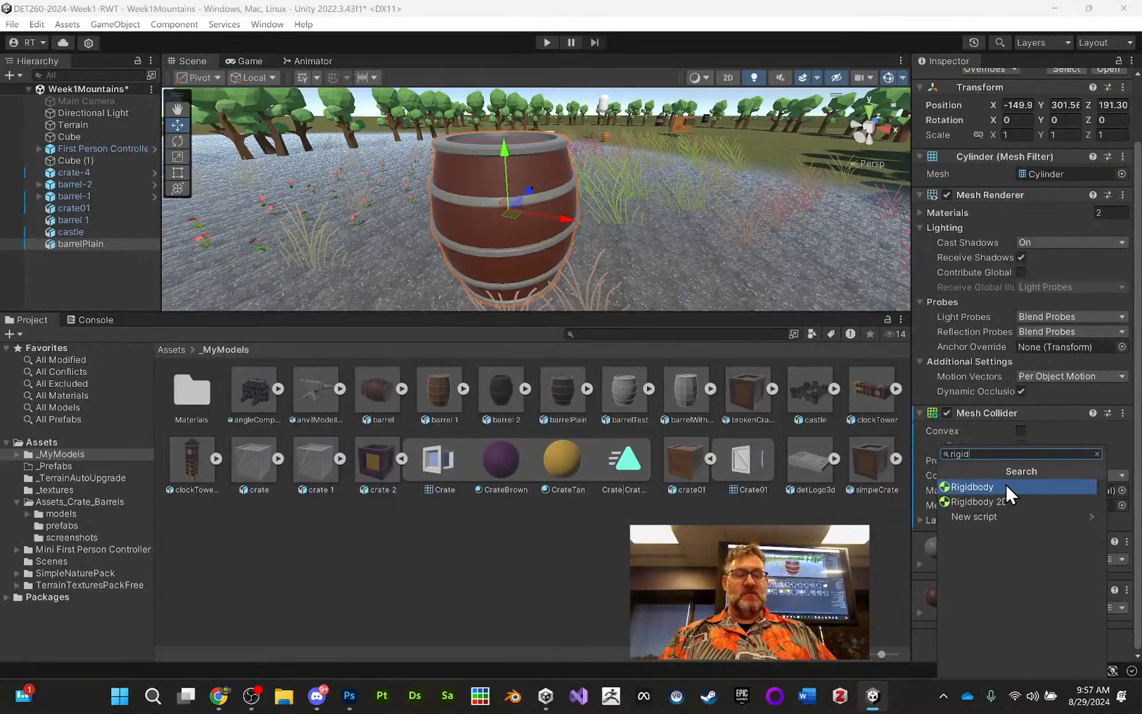
pyautogui.click(1005, 485)
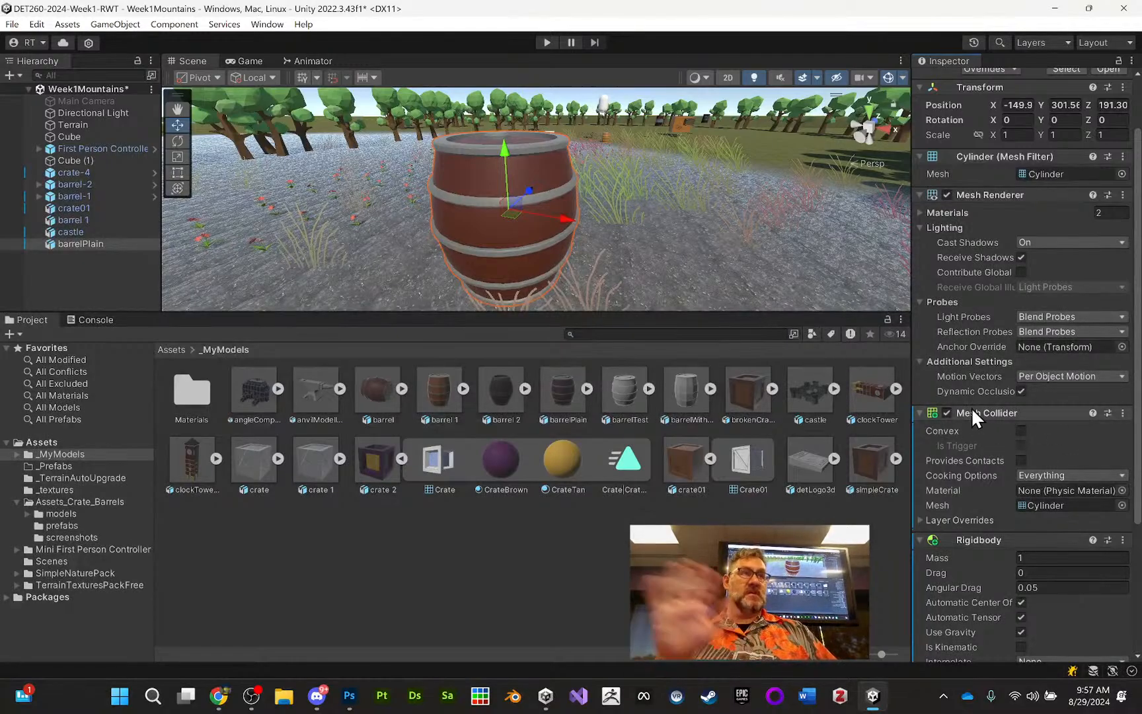
pyautogui.scroll(-2, 711, 280)
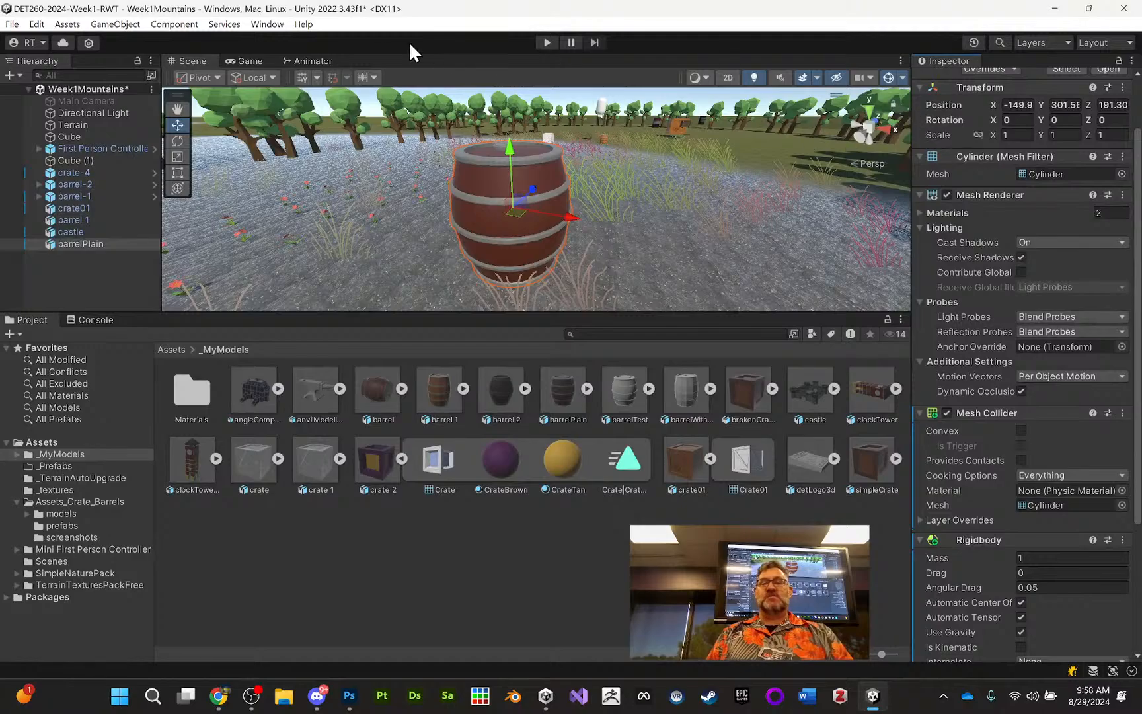
# Step: Test the barrel's physics in play mode, stop the game, and return to barrelPlain in the Scene view
pyautogui.click(252, 61)
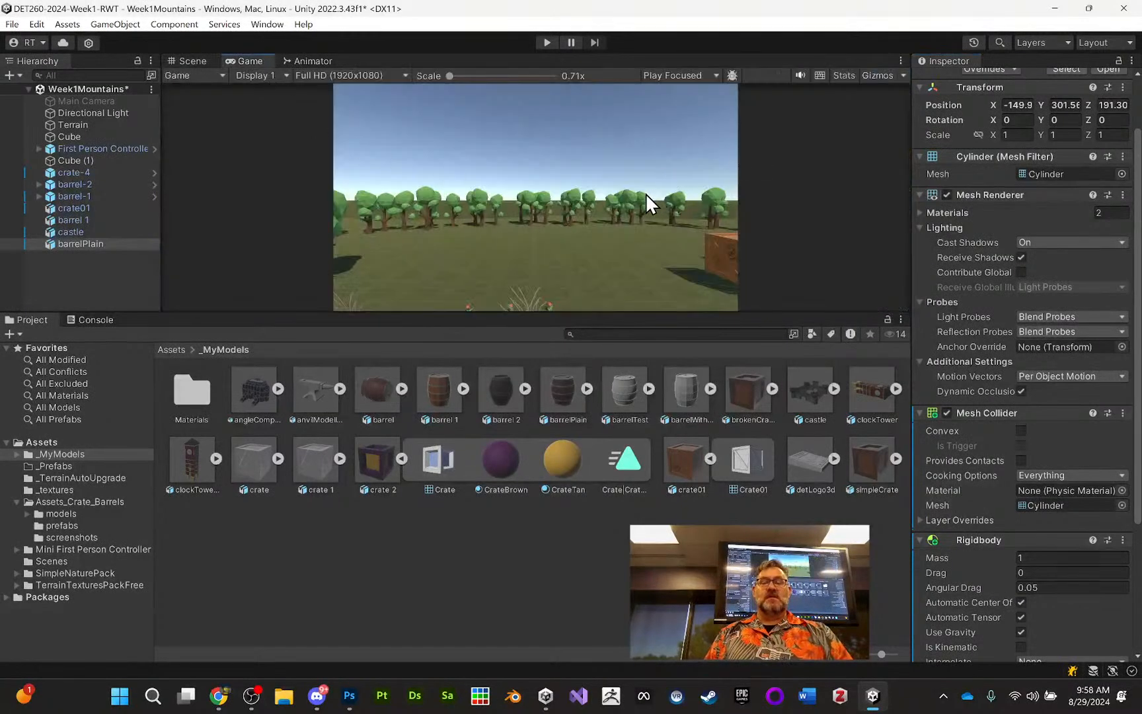
pyautogui.click(543, 41)
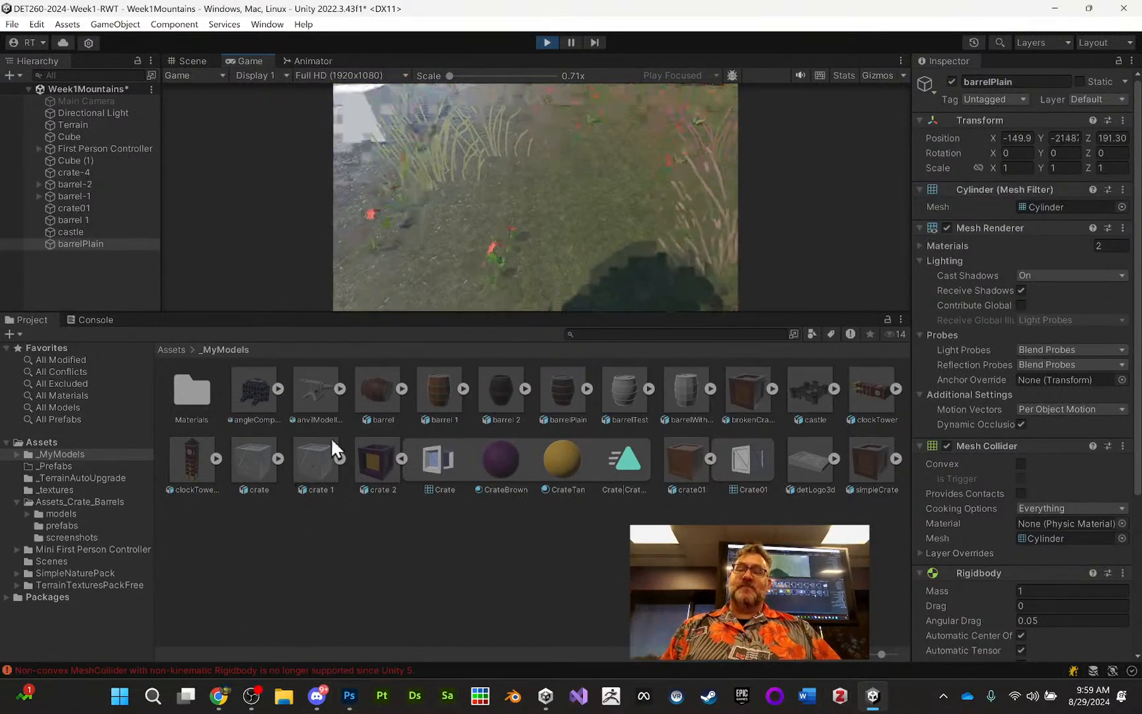
pyautogui.click(545, 40)
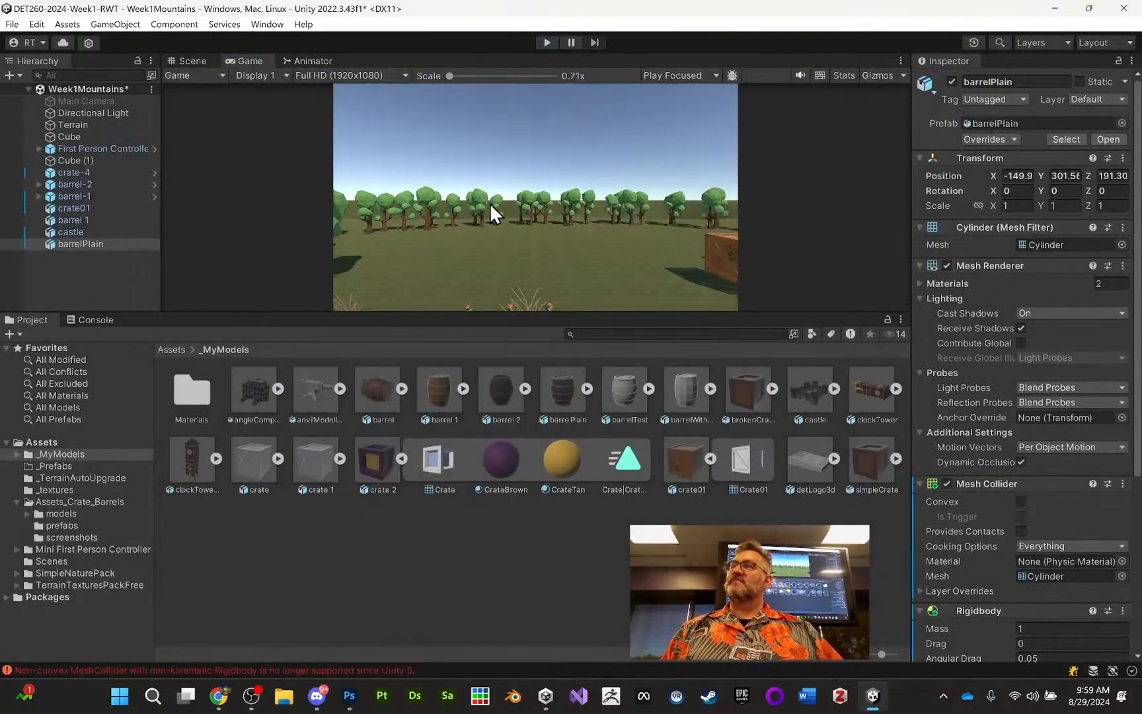
pyautogui.click(132, 244)
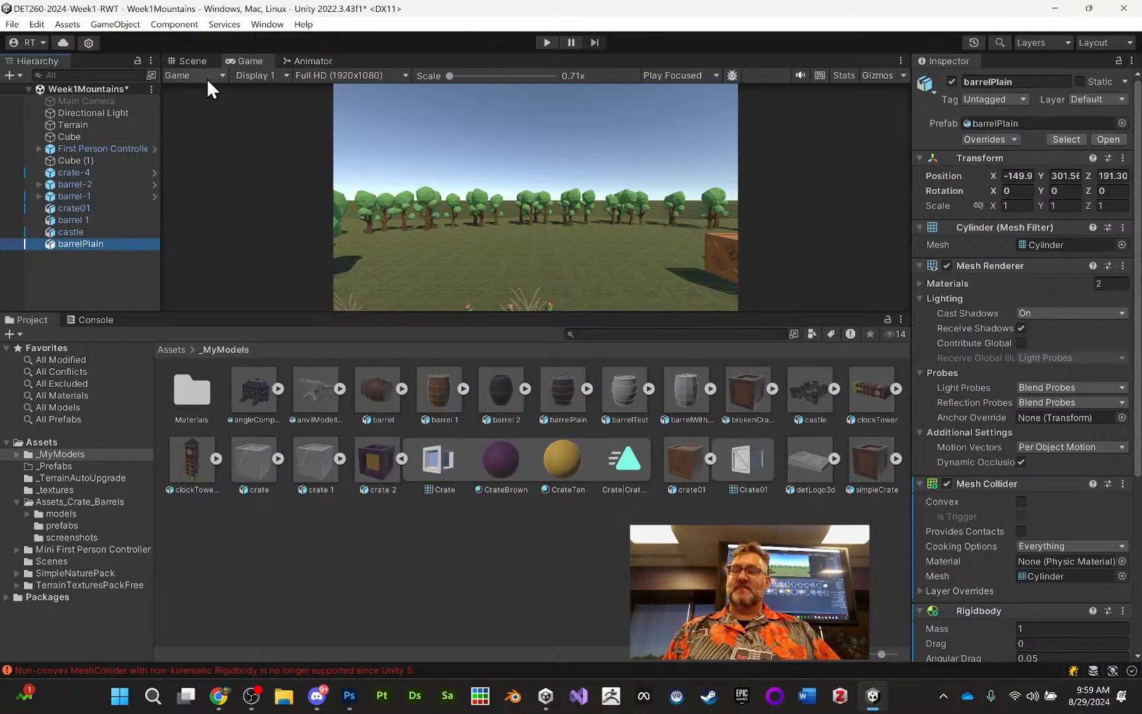
pyautogui.click(187, 61)
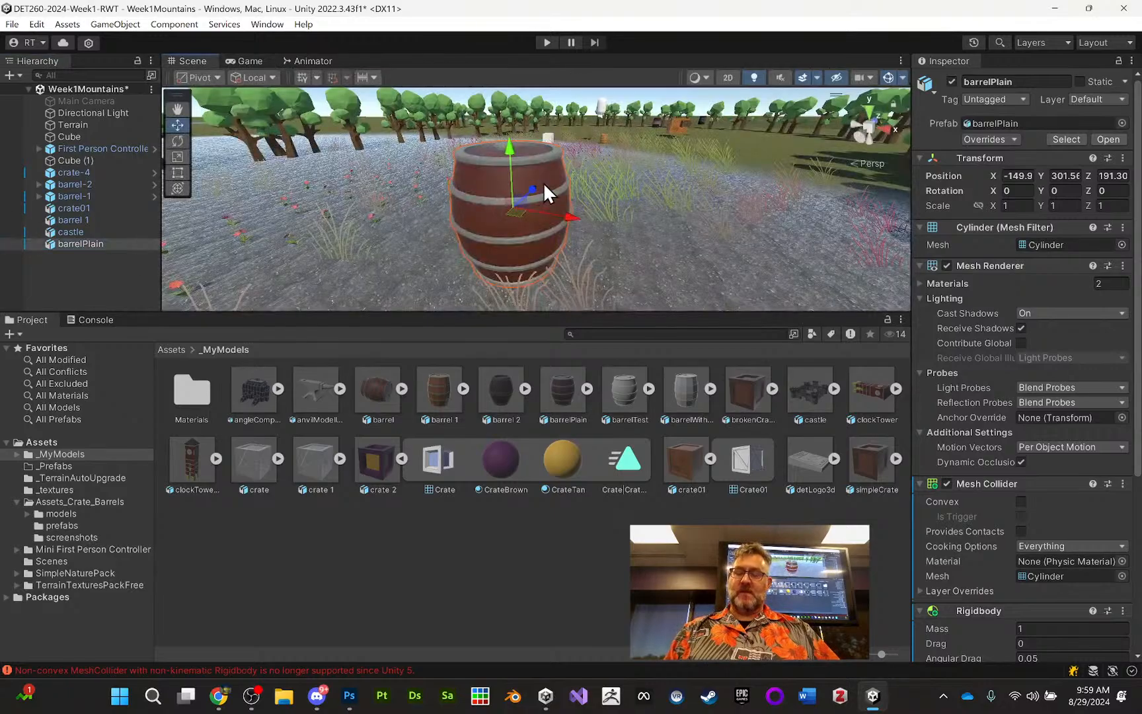
# Step: Make barrelPlain's Mesh Collider convex and raise the barrel slightly above the ground to a Y position of about 301.8
pyautogui.press('f')
pyautogui.scroll(5, 589, 228)
pyautogui.scroll(3, 614, 211)
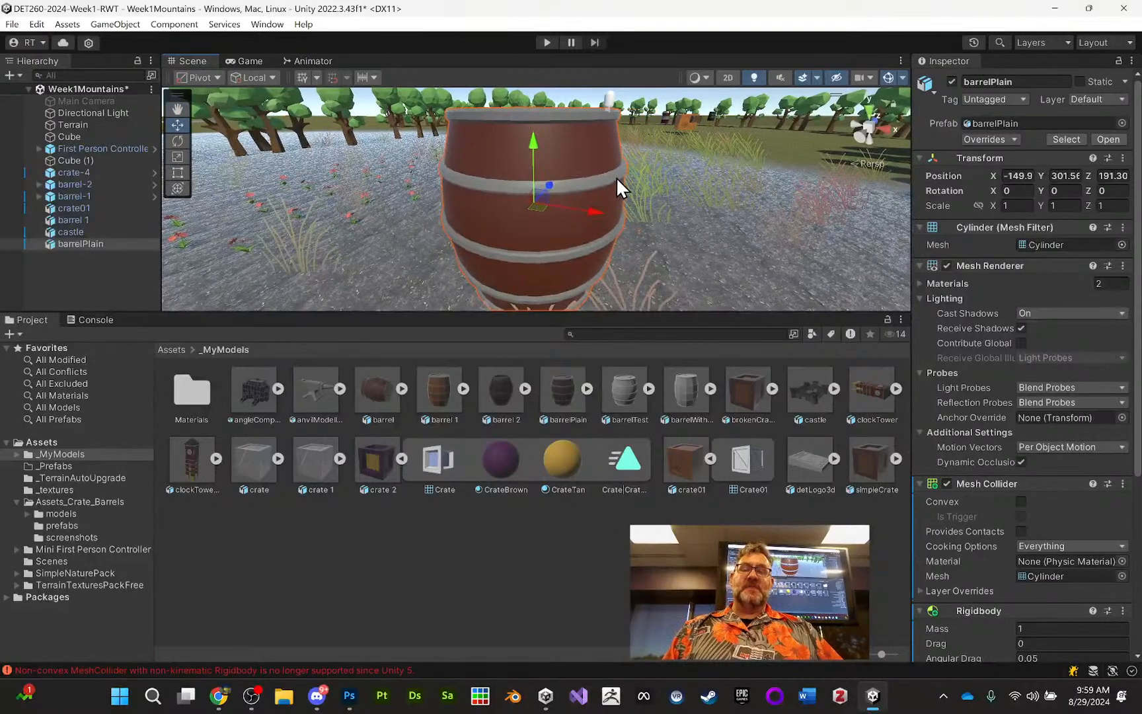
pyautogui.moveTo(620, 175); pyautogui.dragTo(620, 176, button='middle')
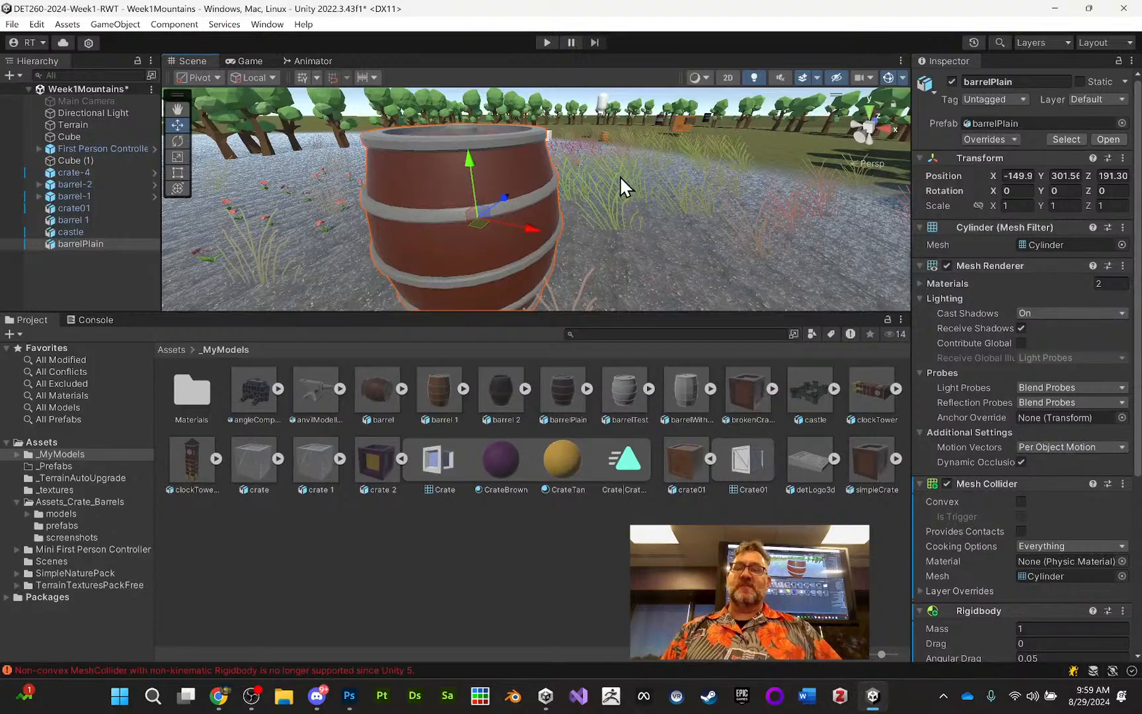
pyautogui.click(1020, 501)
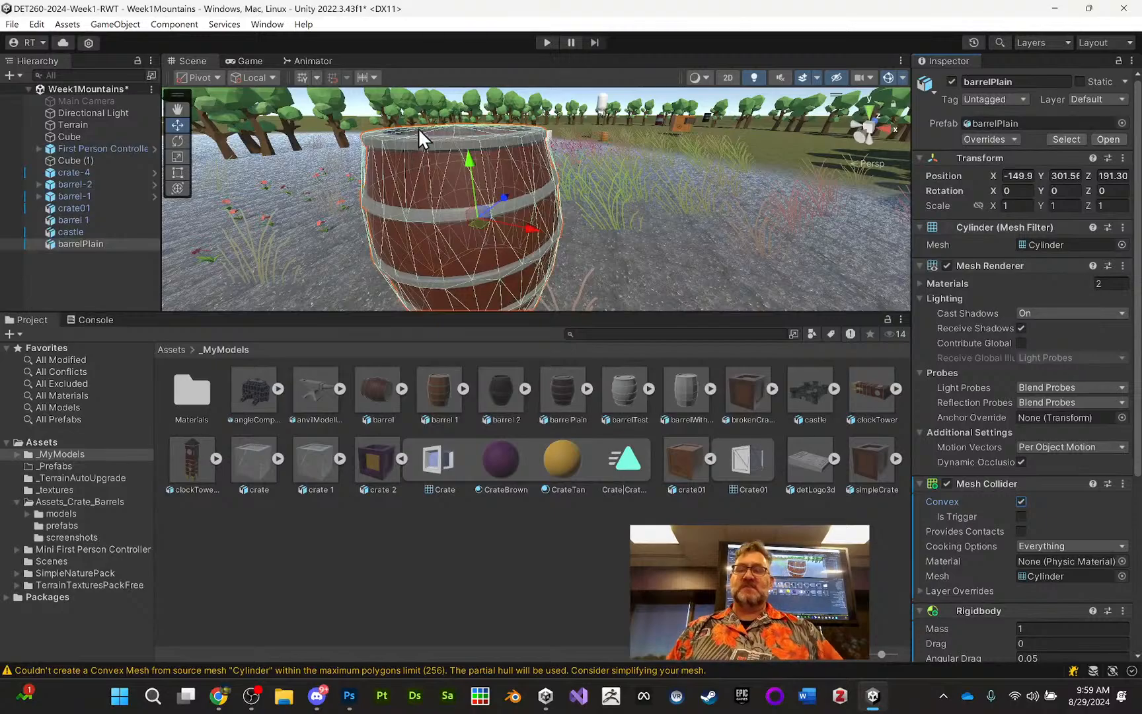
pyautogui.moveTo(481, 152); pyautogui.dragTo(491, 167, button='middle')
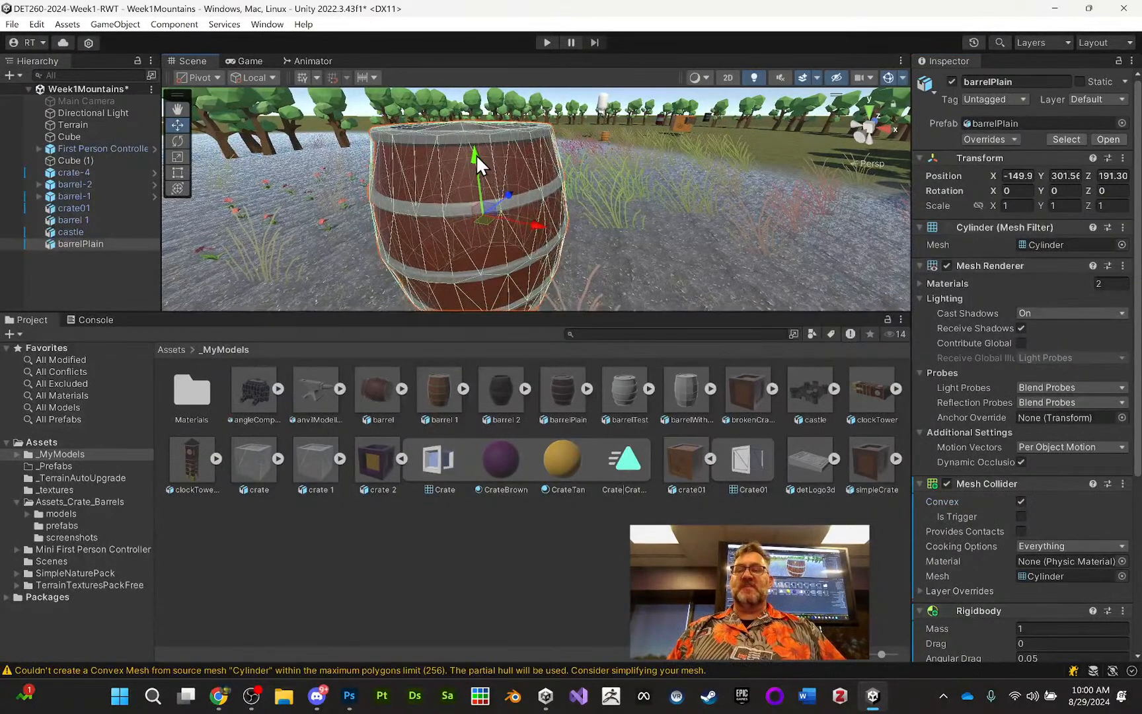
pyautogui.moveTo(475, 154); pyautogui.dragTo(475, 132)
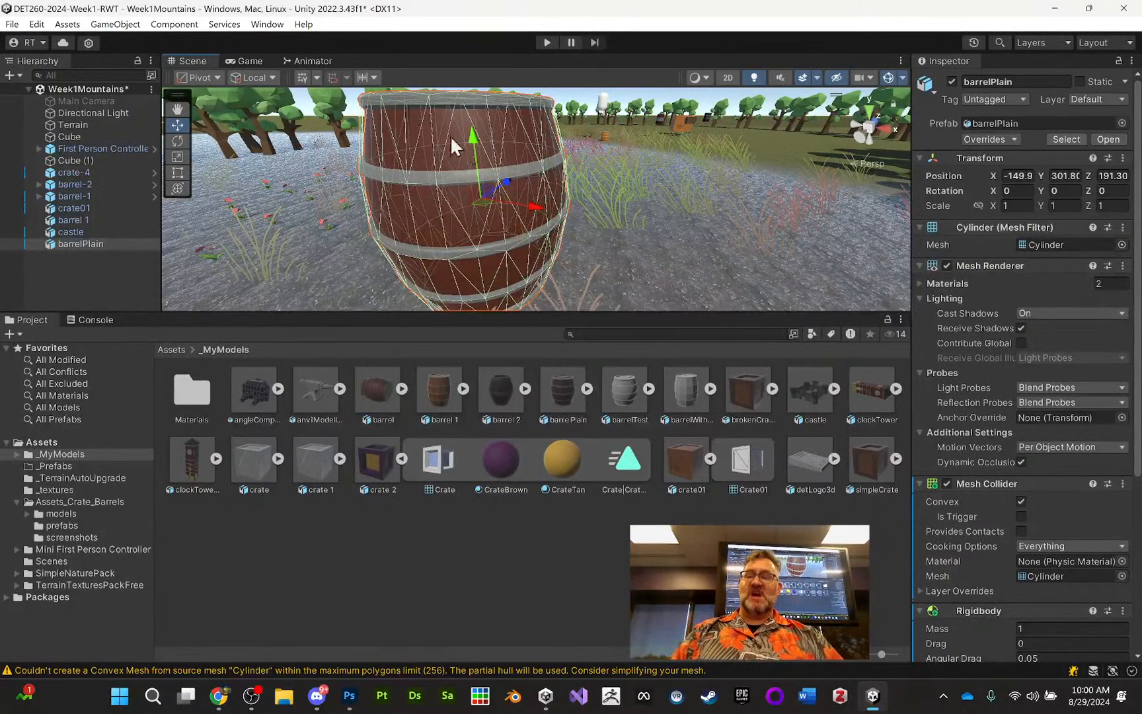
# Step: Turn on the Convex option of the castle's Mesh Collider
pyautogui.click(98, 234)
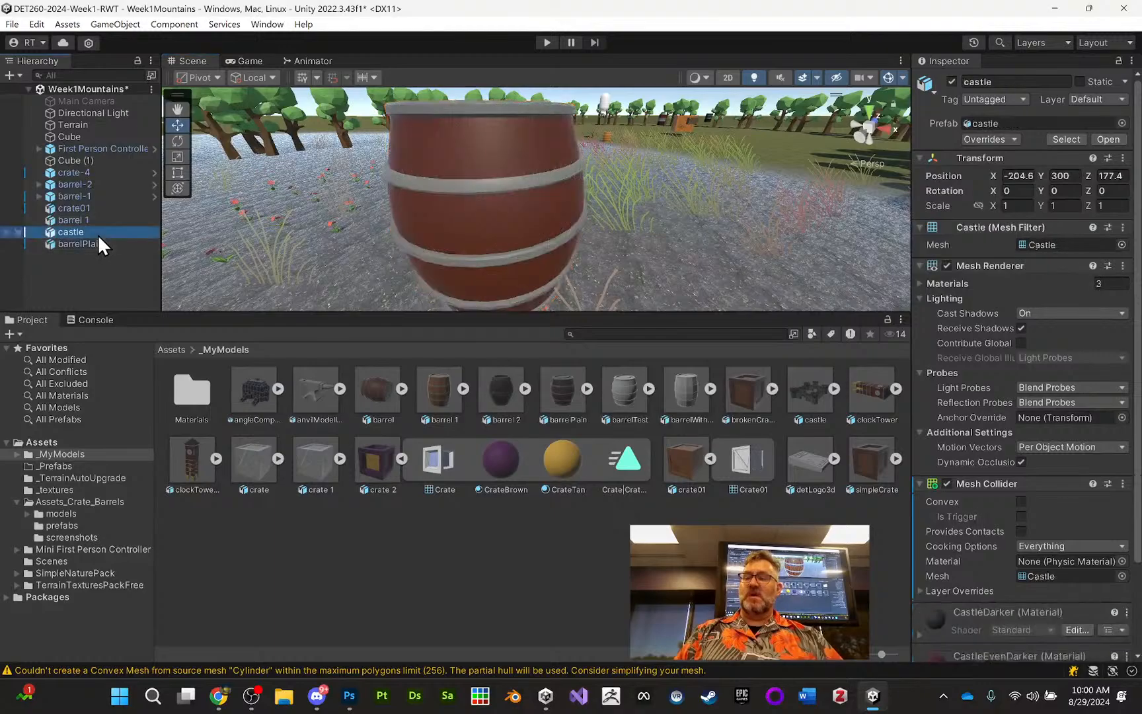
pyautogui.press('f')
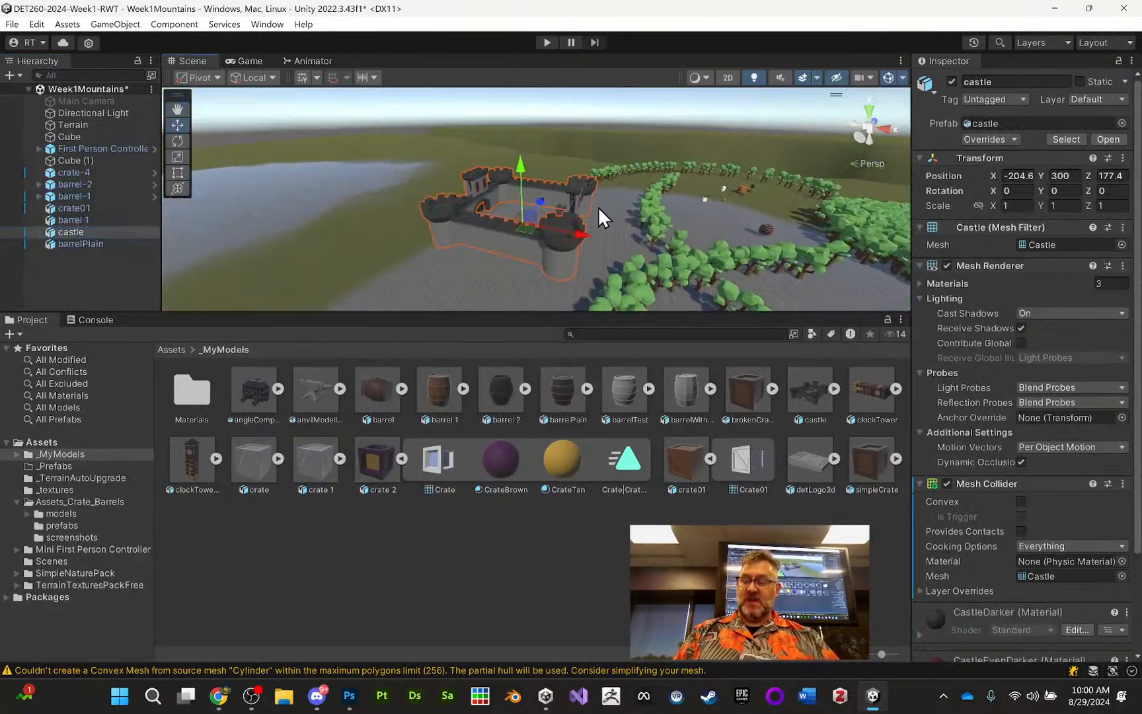
pyautogui.keyDown('alt'); pyautogui.moveTo(599, 208); pyautogui.dragTo(395, 213); pyautogui.keyUp('alt')
pyautogui.moveTo(572, 200); pyautogui.dragTo(506, 234, button='middle')
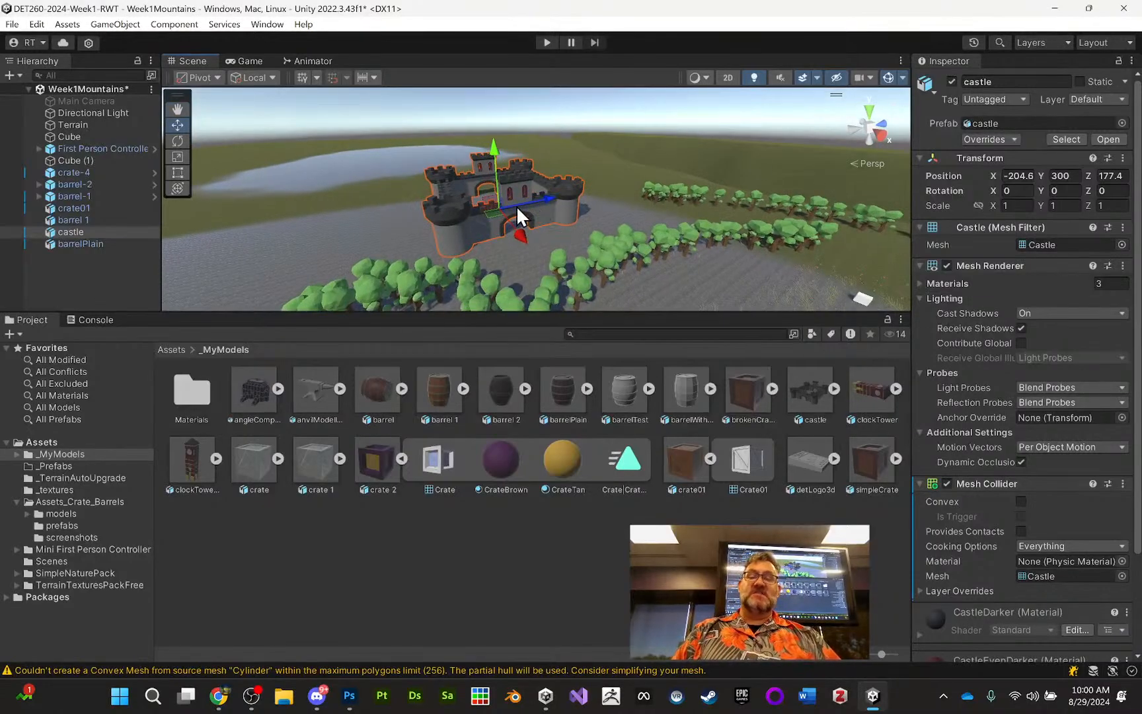
pyautogui.press('f')
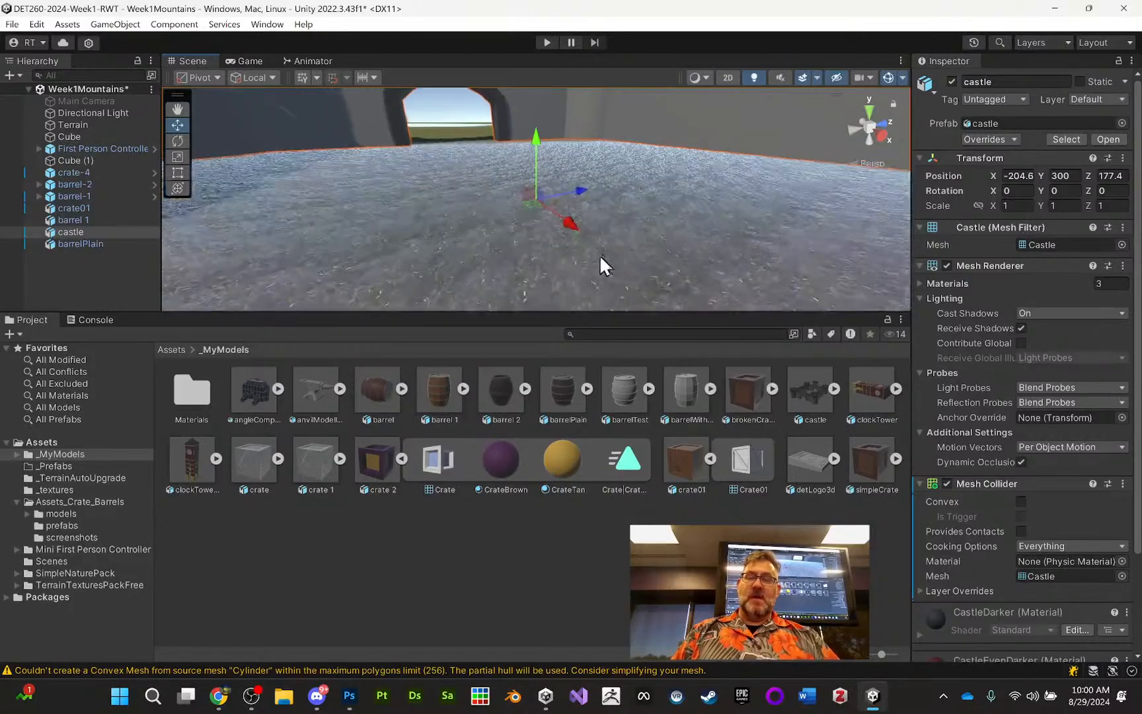
pyautogui.scroll(-6, 604, 268)
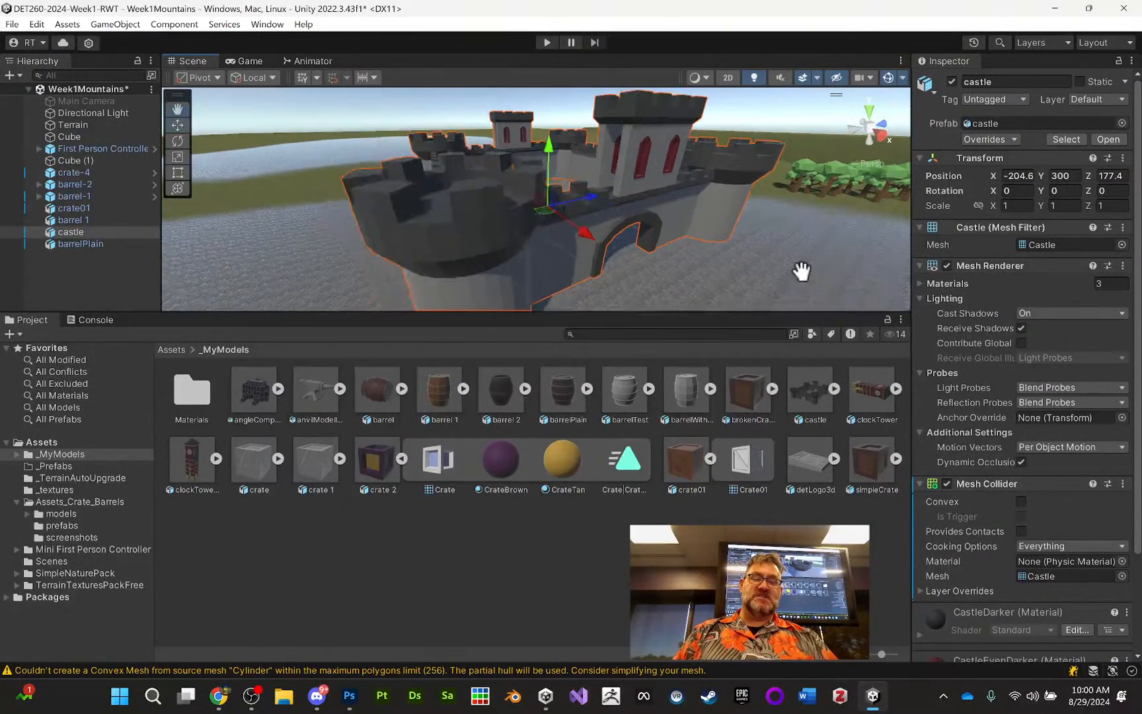
pyautogui.keyDown('alt'); pyautogui.moveTo(798, 265); pyautogui.dragTo(819, 232); pyautogui.keyUp('alt')
pyautogui.click(1021, 502)
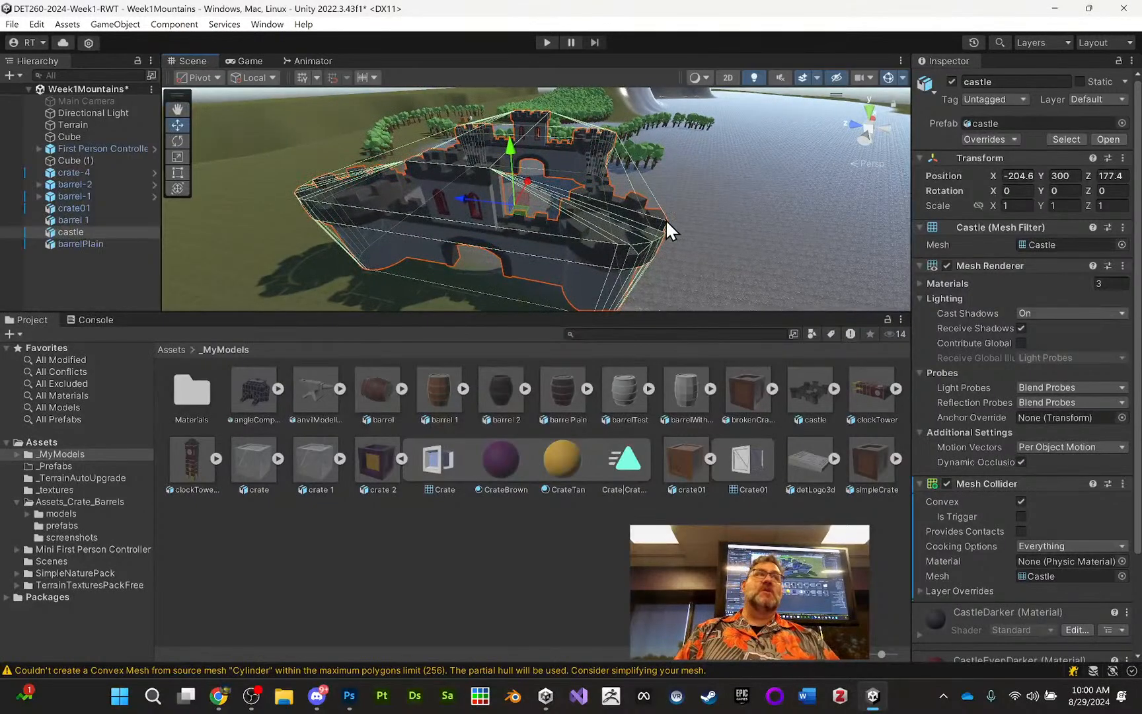
# Step: Inspect the castle's convex collision hull from several sides and turn its Convex option off again
pyautogui.keyDown('alt'); pyautogui.moveTo(592, 210); pyautogui.dragTo(283, 183); pyautogui.keyUp('alt')
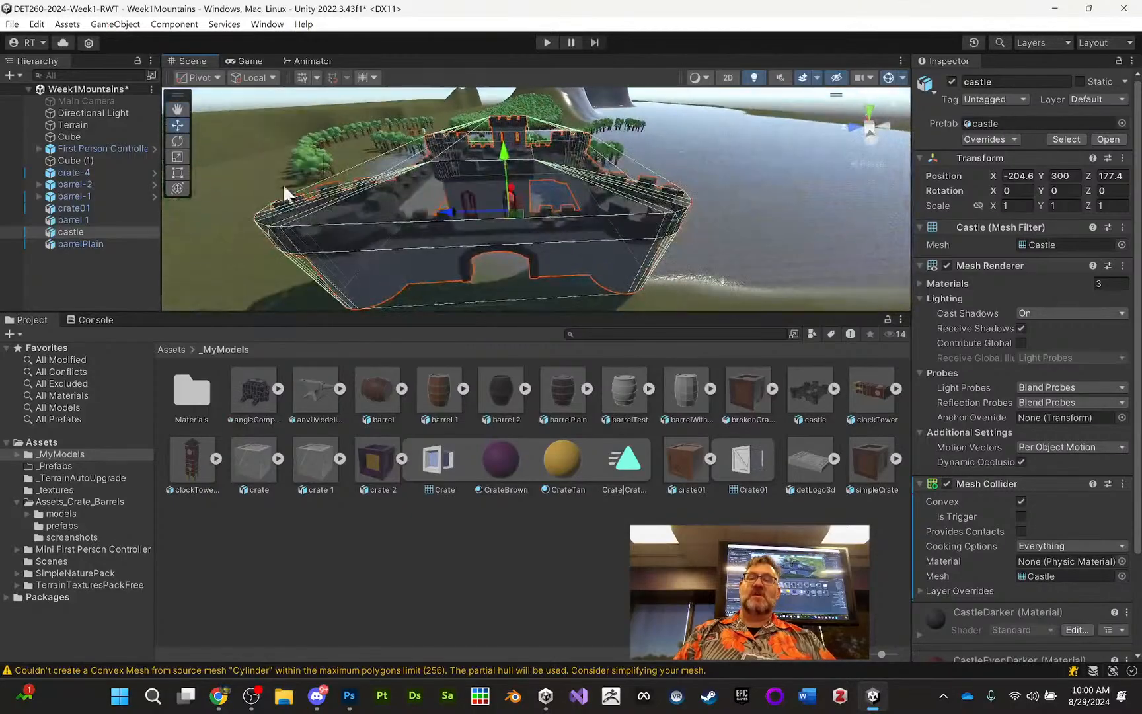
pyautogui.keyDown('alt'); pyautogui.moveTo(637, 179); pyautogui.dragTo(383, 166); pyautogui.keyUp('alt')
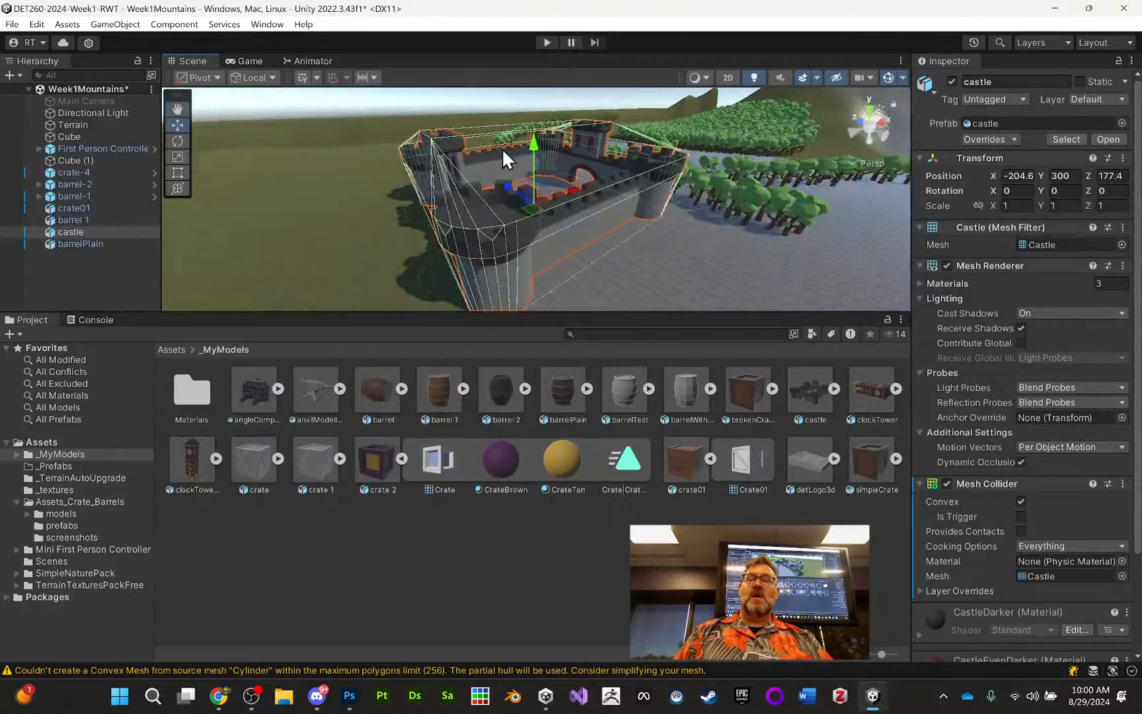
pyautogui.keyDown('alt'); pyautogui.moveTo(501, 148); pyautogui.dragTo(413, 261); pyautogui.keyUp('alt')
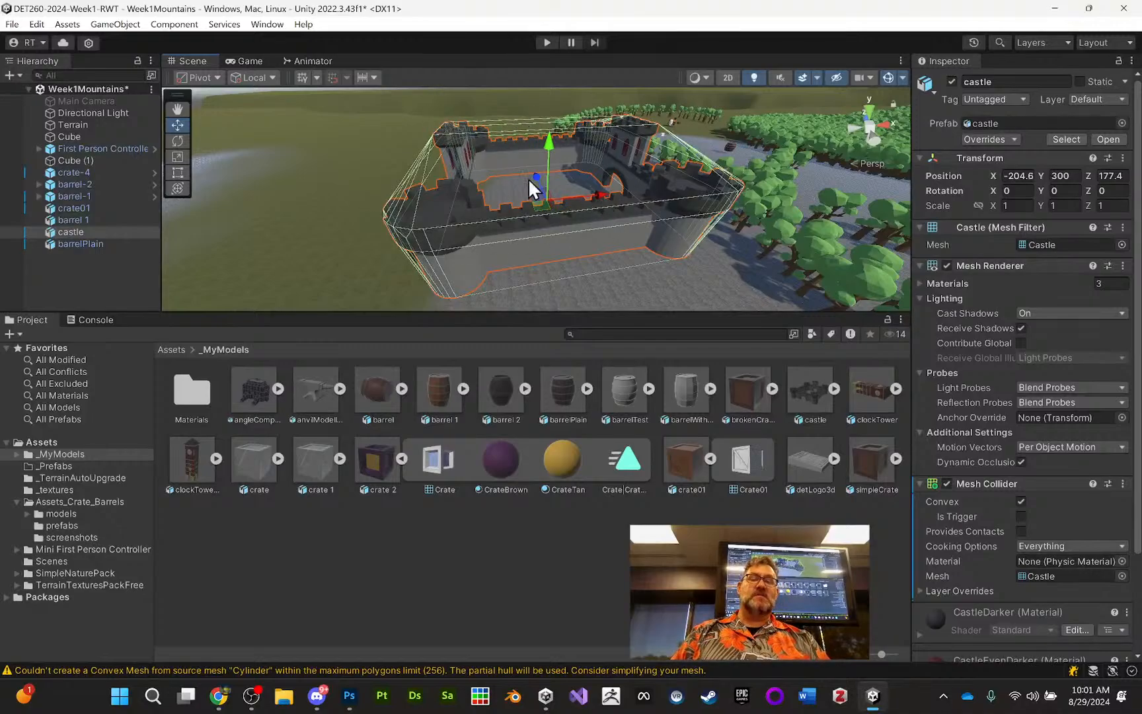
pyautogui.keyDown('alt'); pyautogui.moveTo(500, 186); pyautogui.dragTo(635, 203); pyautogui.keyUp('alt')
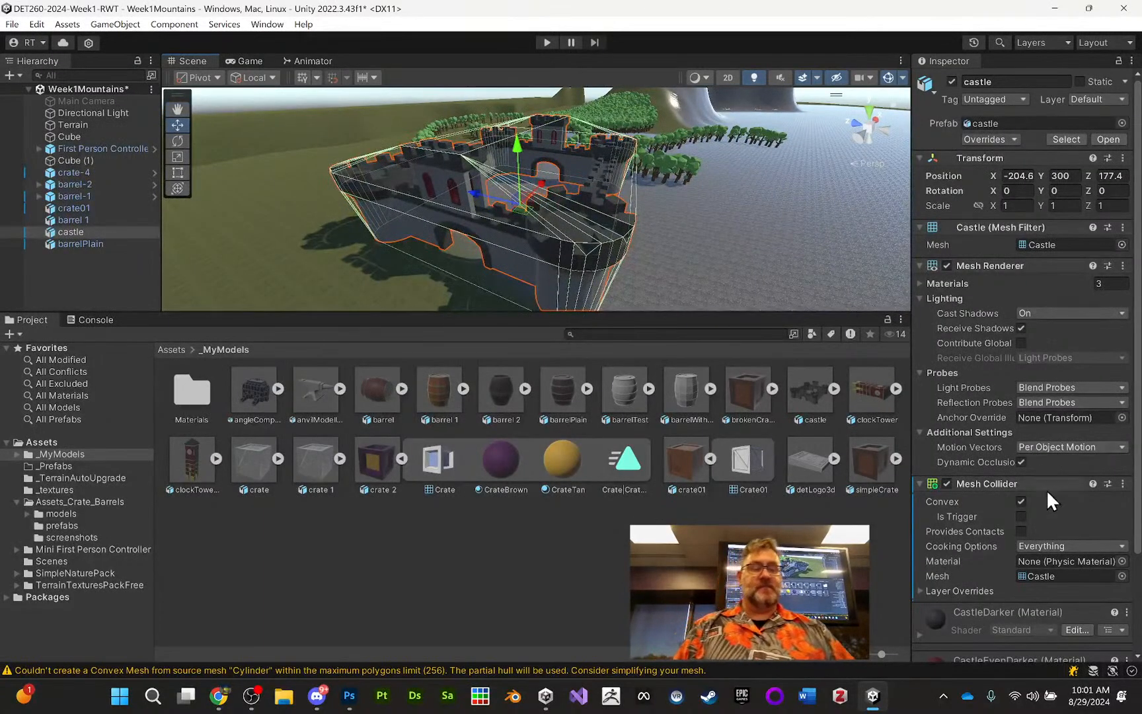
pyautogui.click(1021, 501)
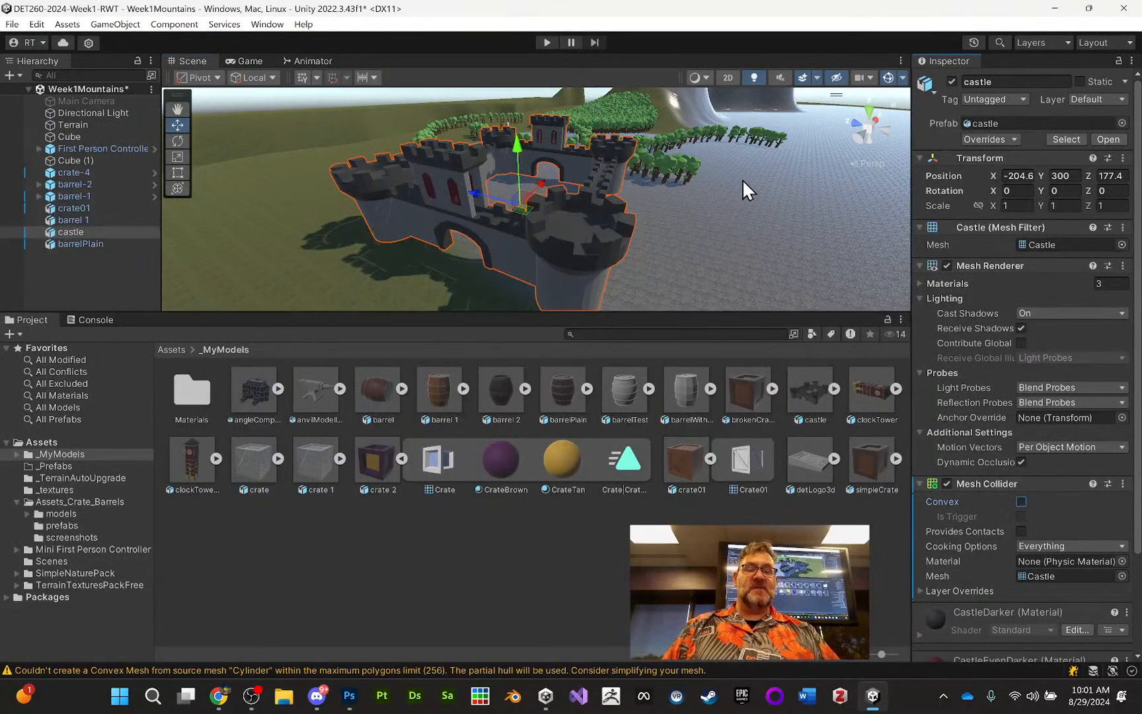
# Step: Start play mode and walk the player through the grass to the barrel to test its physics
pyautogui.click(547, 43)
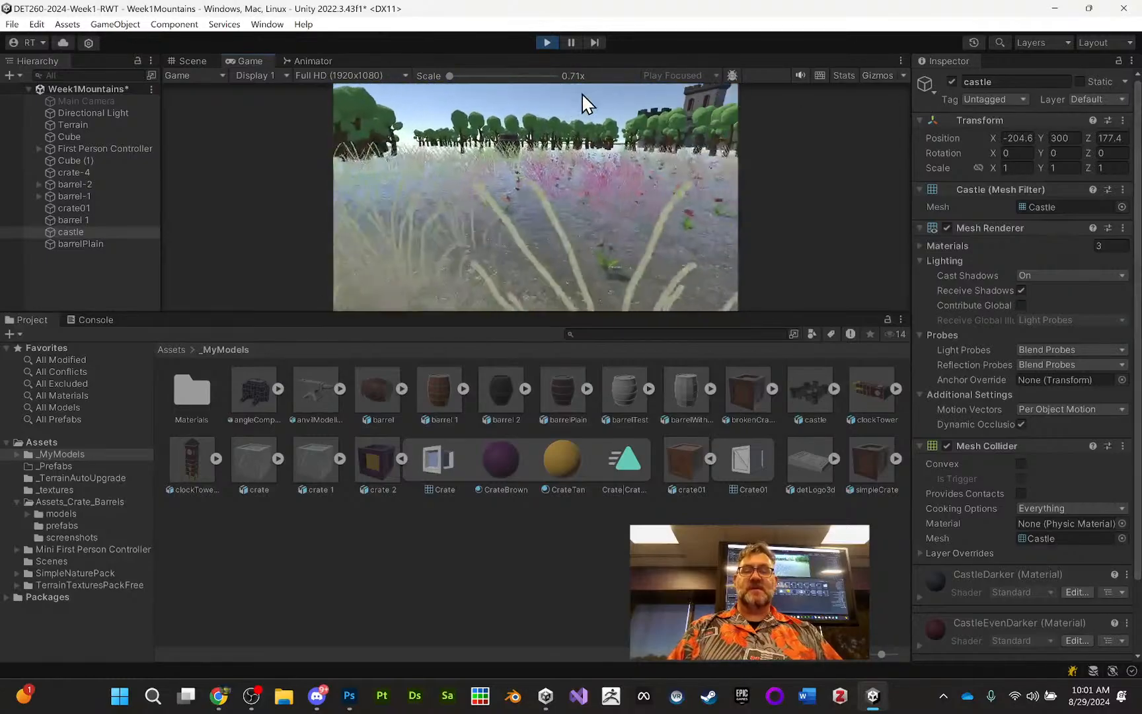
pyautogui.press('w')
pyautogui.press('capslock')
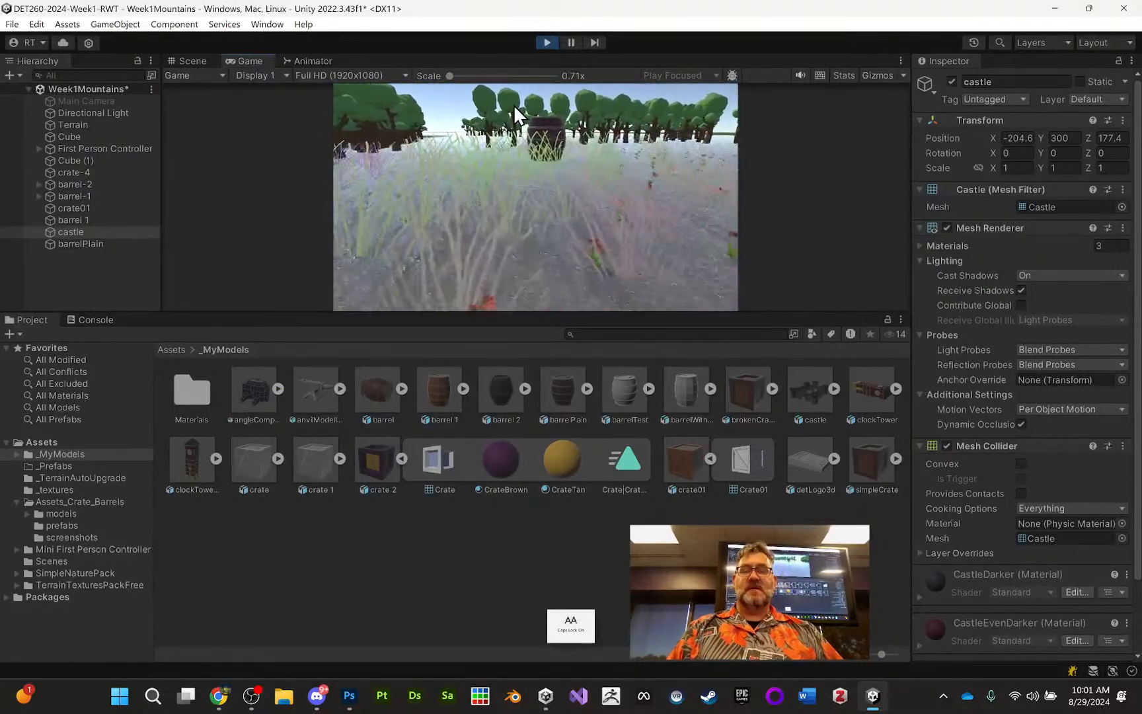
pyautogui.press('w')
pyautogui.press('s')
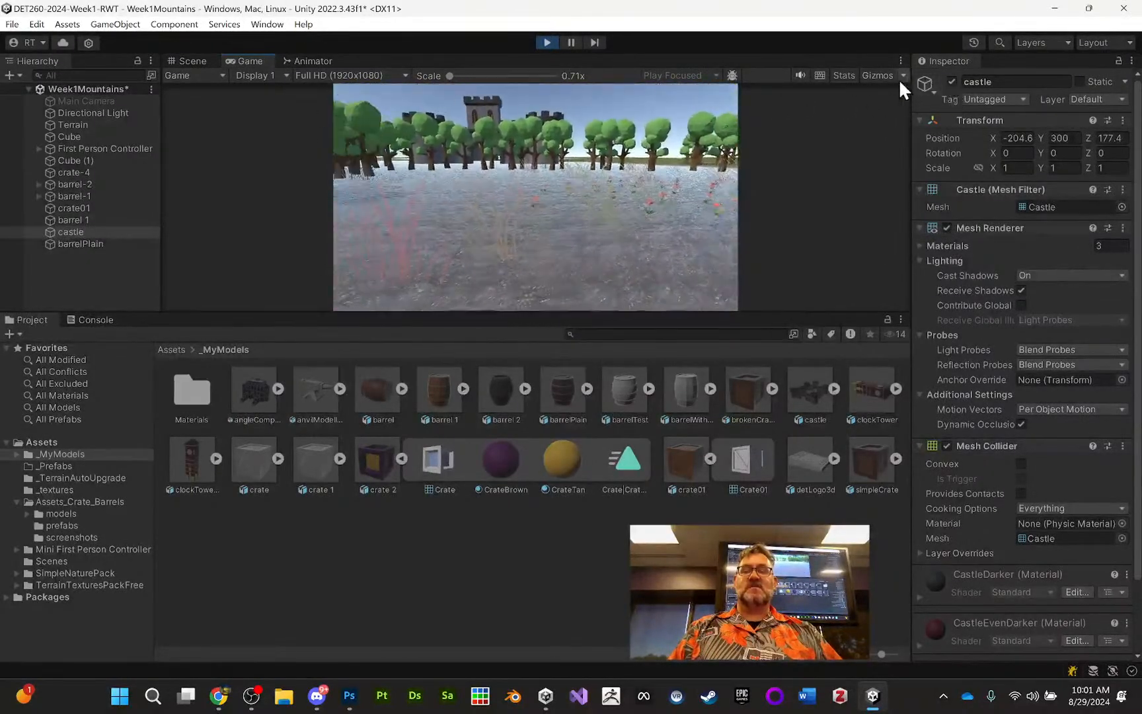
# Step: Walk through the trees into the castle and move around its gate walls to test the Mesh Collider
pyautogui.press('w')
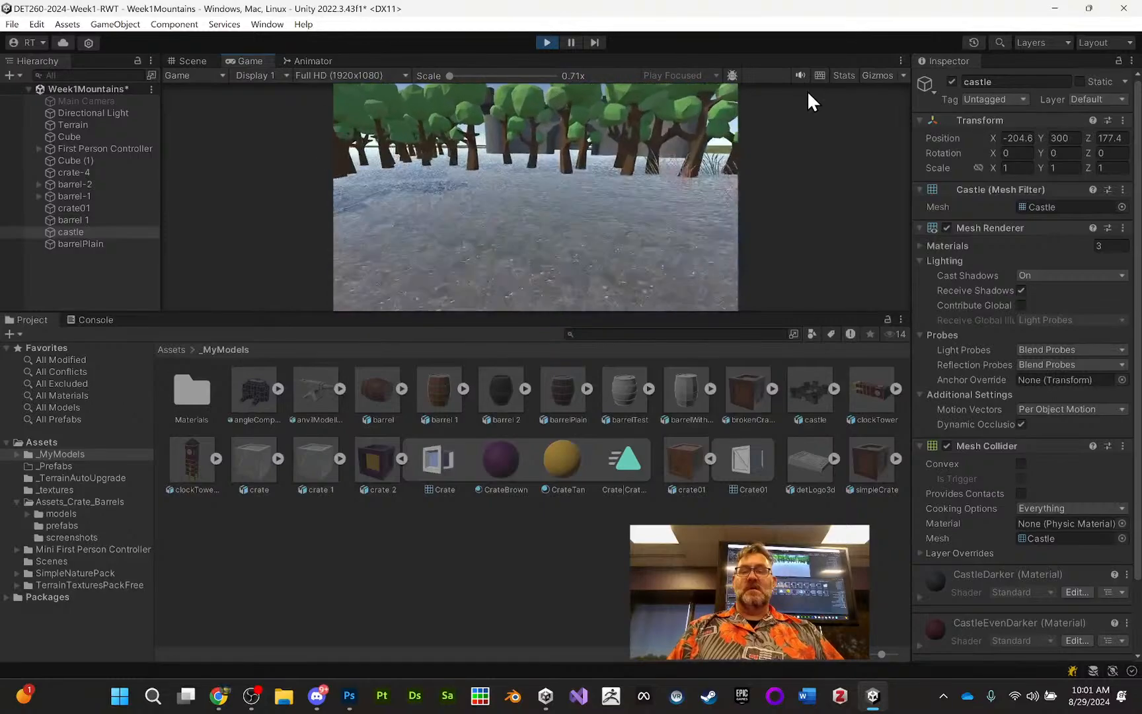
pyautogui.press('w')
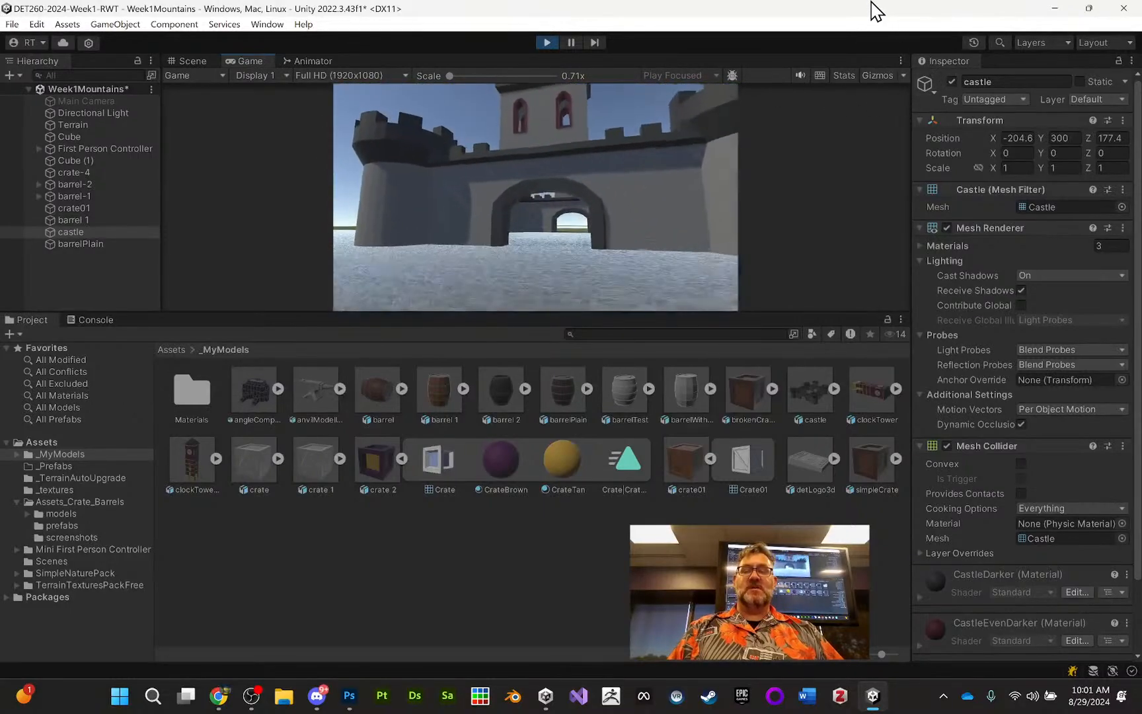
pyautogui.press('w')
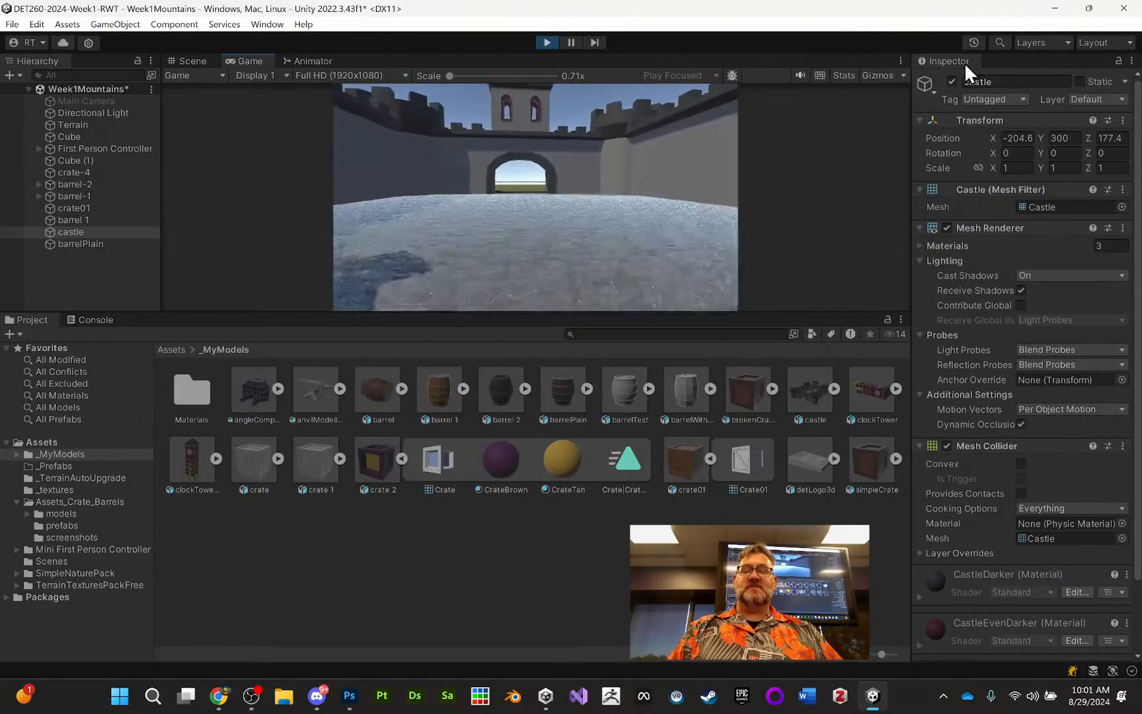
pyautogui.press('w')
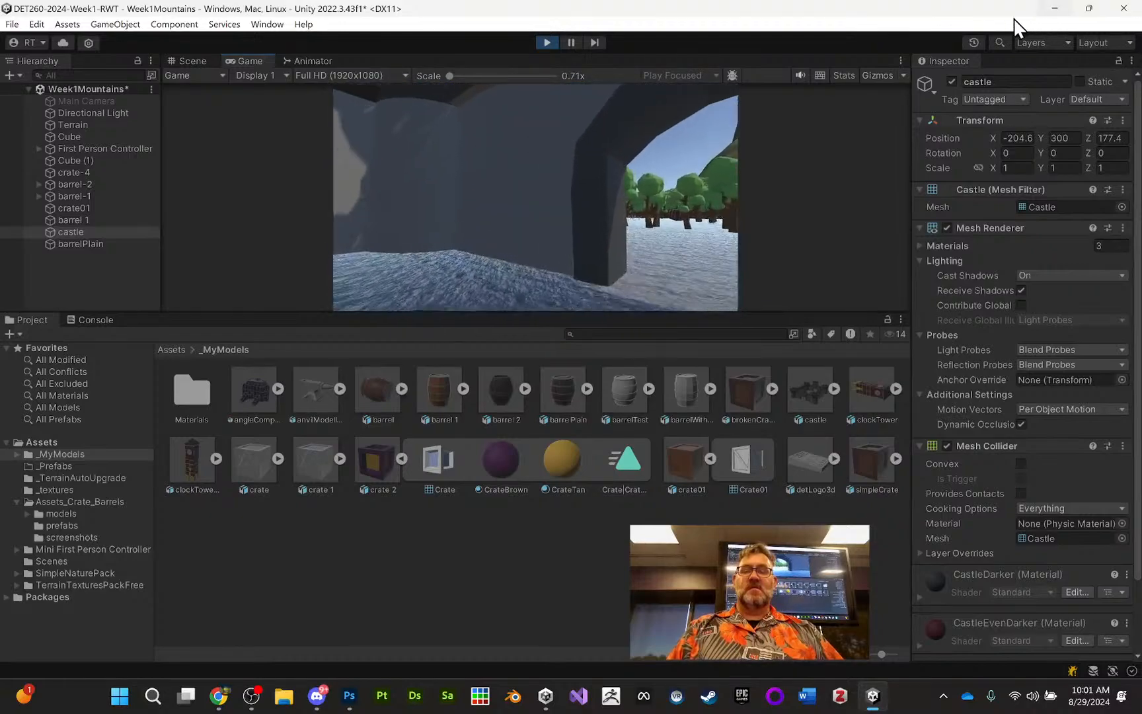
pyautogui.press('w')
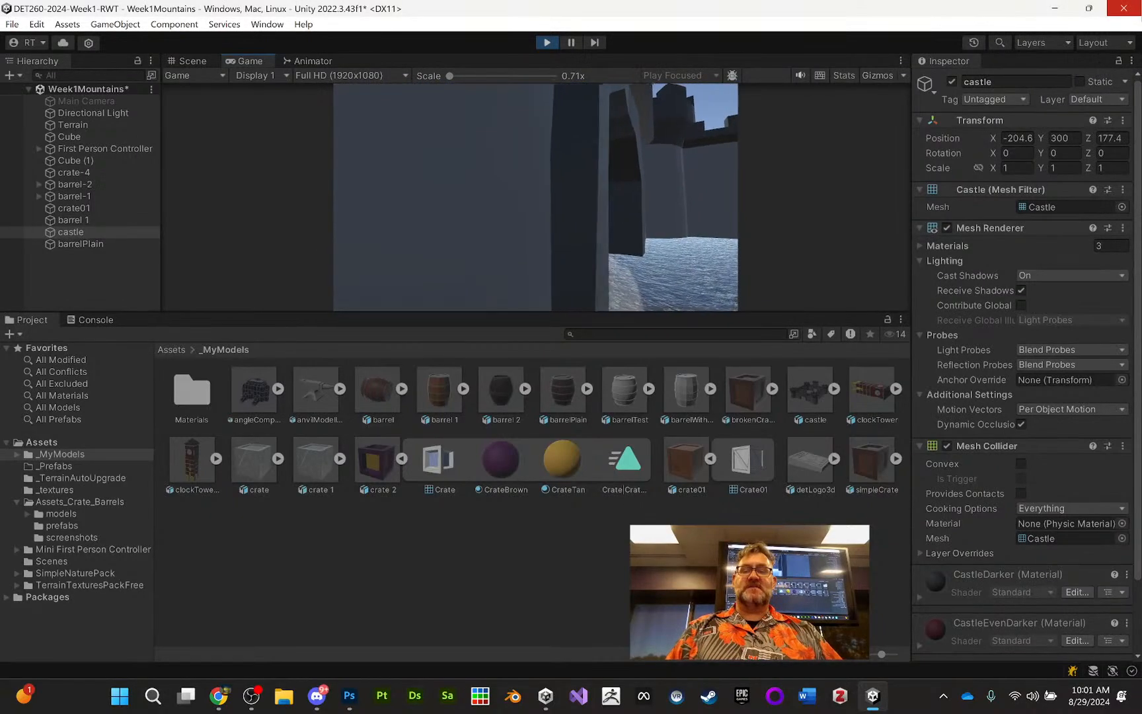
pyautogui.press('w')
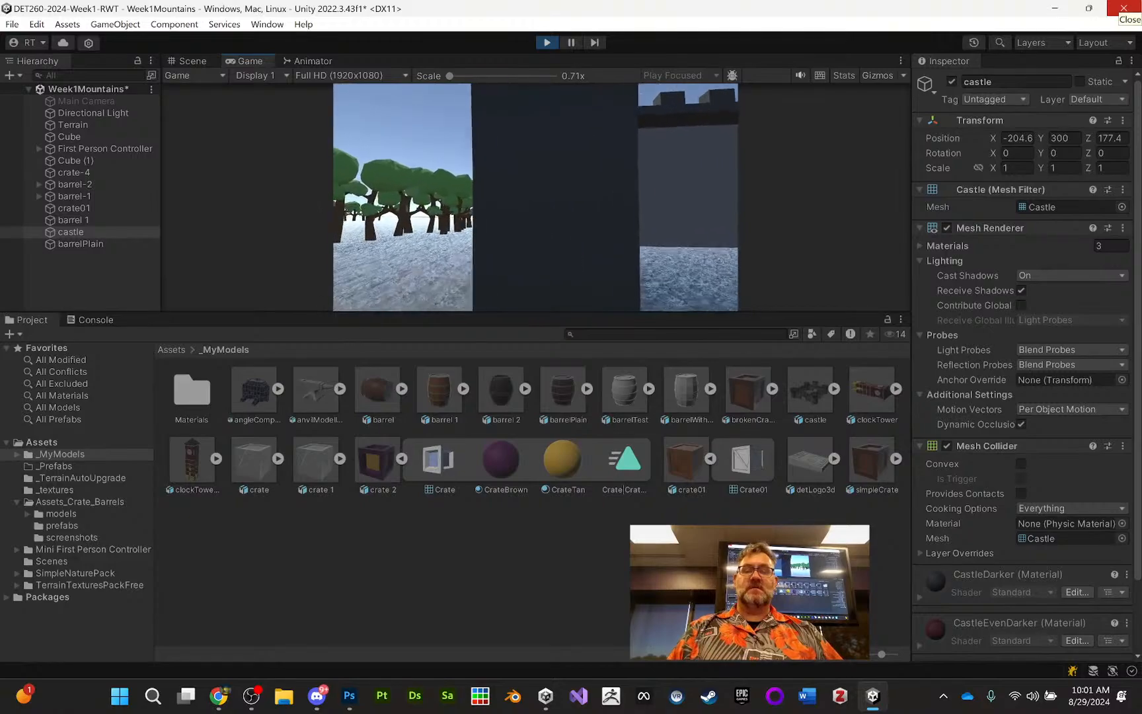
pyautogui.press('w')
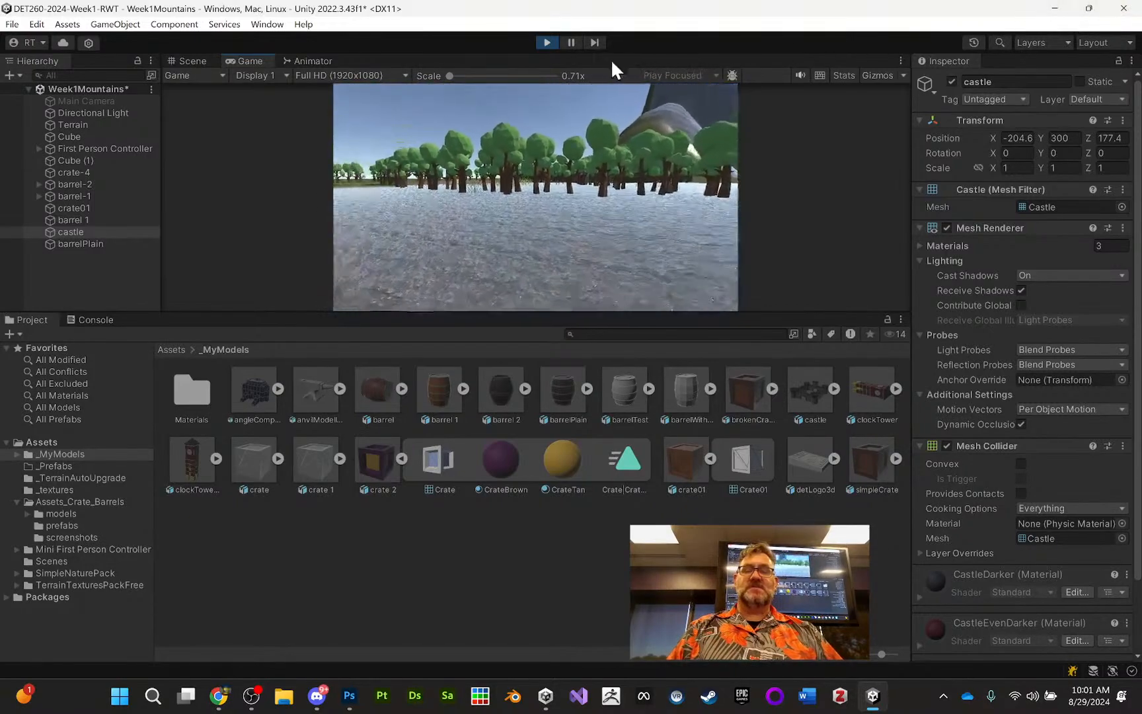
pyautogui.press('w')
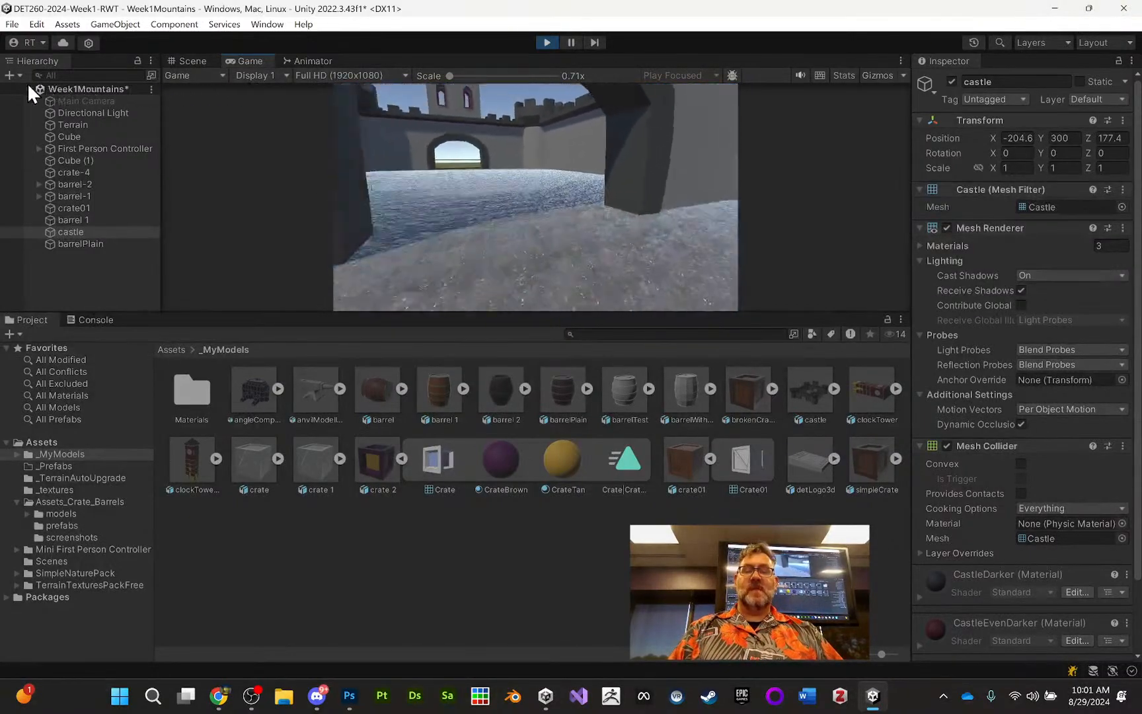
# Step: Back the player out of the castle gate, then walk through the courtyard to the far archway to test the walls' collisions
pyautogui.press('s')
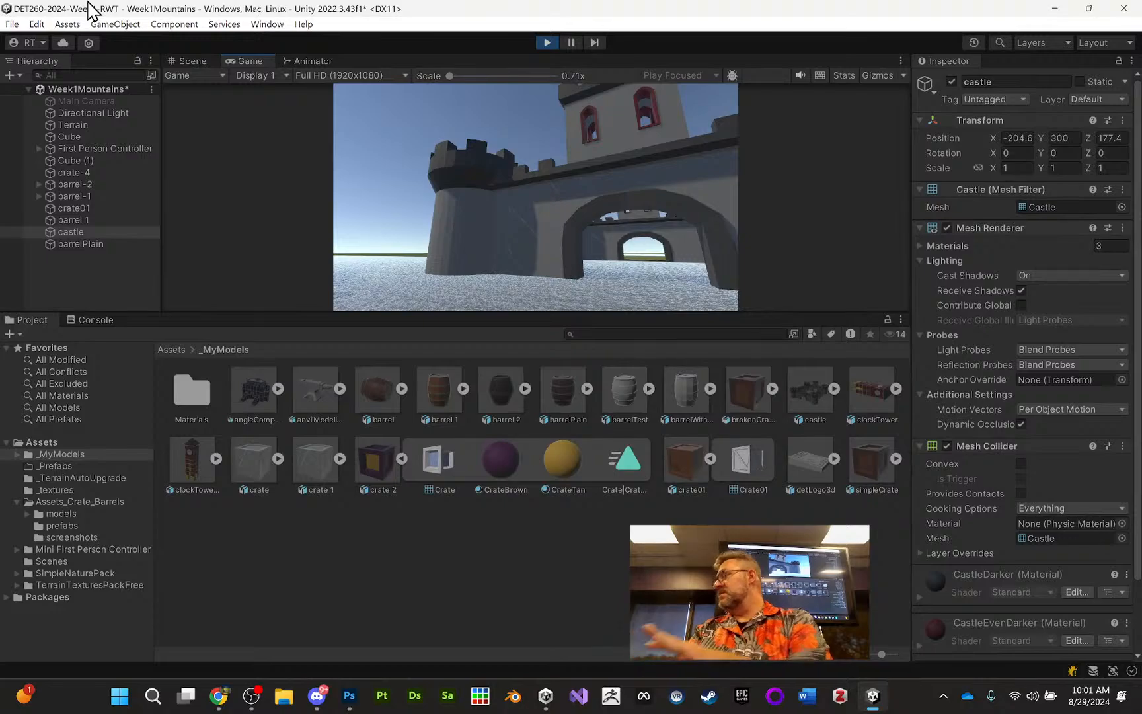
pyautogui.press('w')
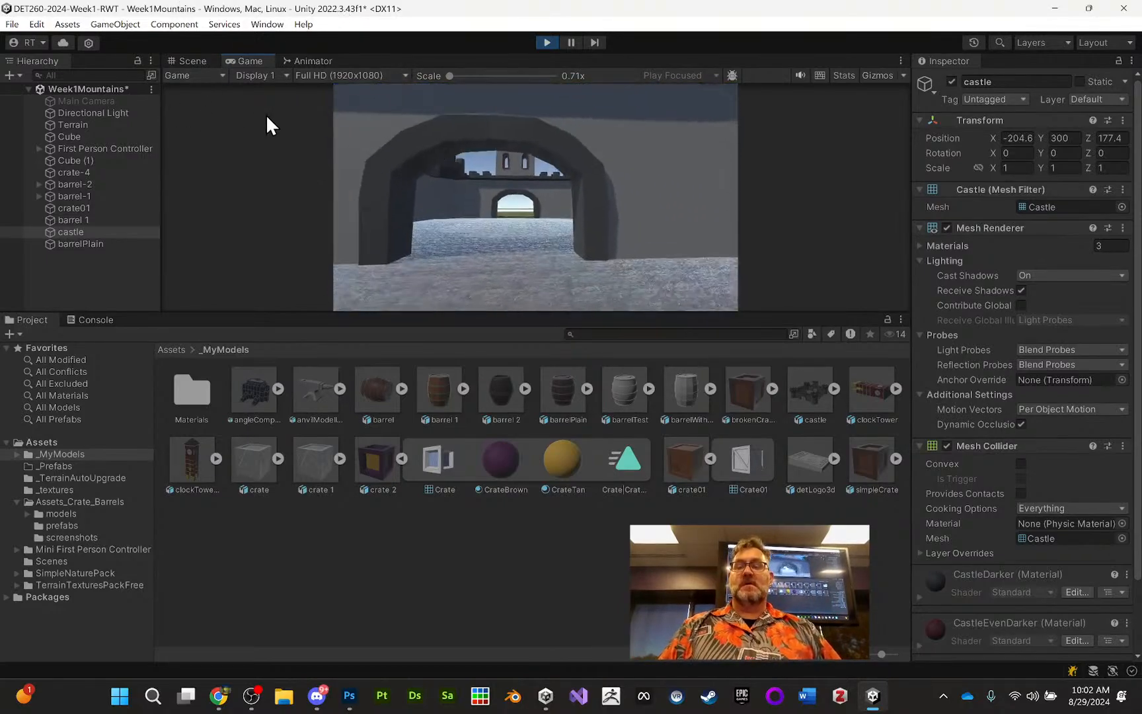
pyautogui.press('w')
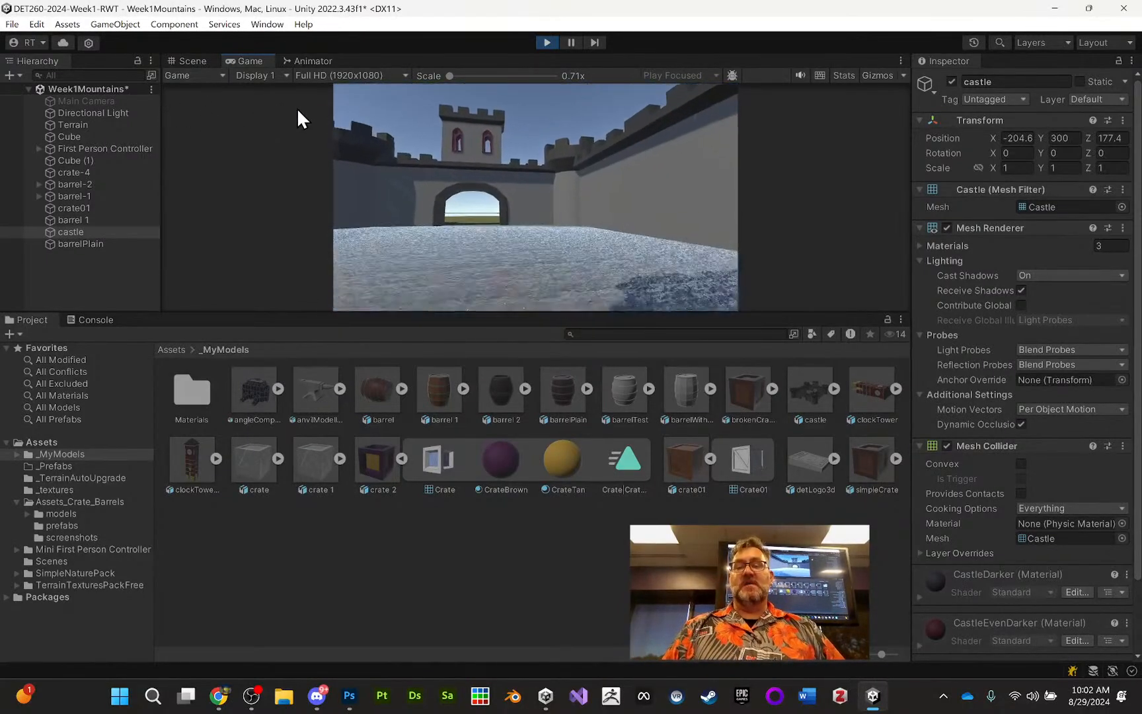
pyautogui.press('w')
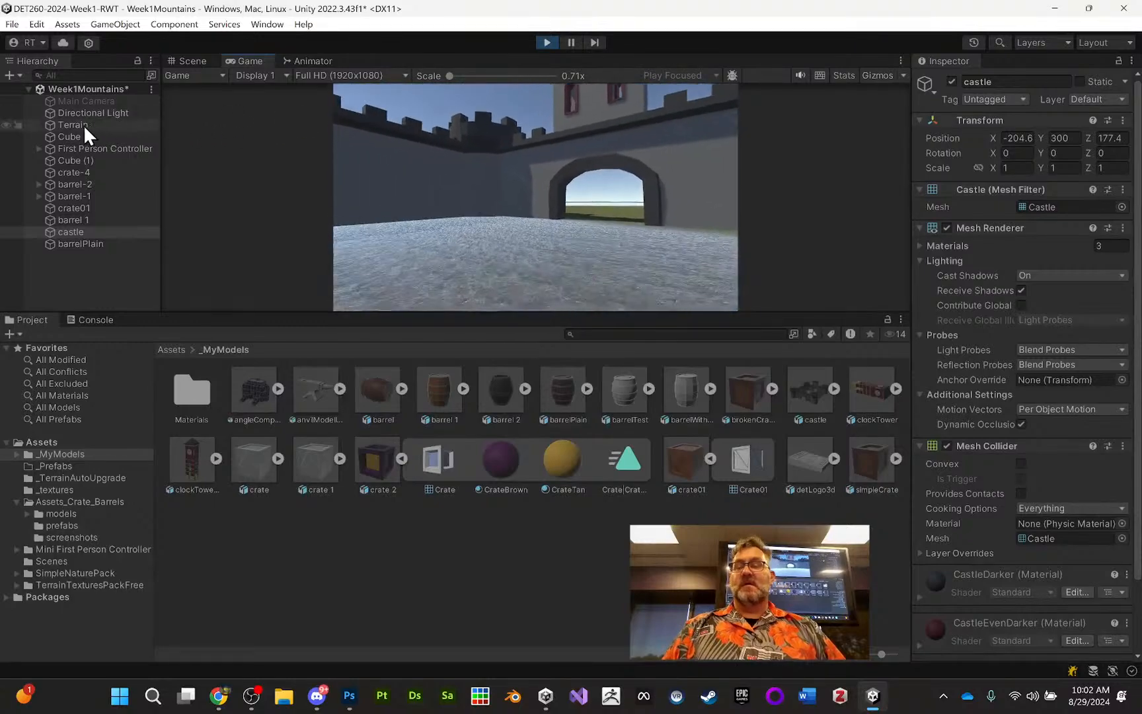
pyautogui.press('w')
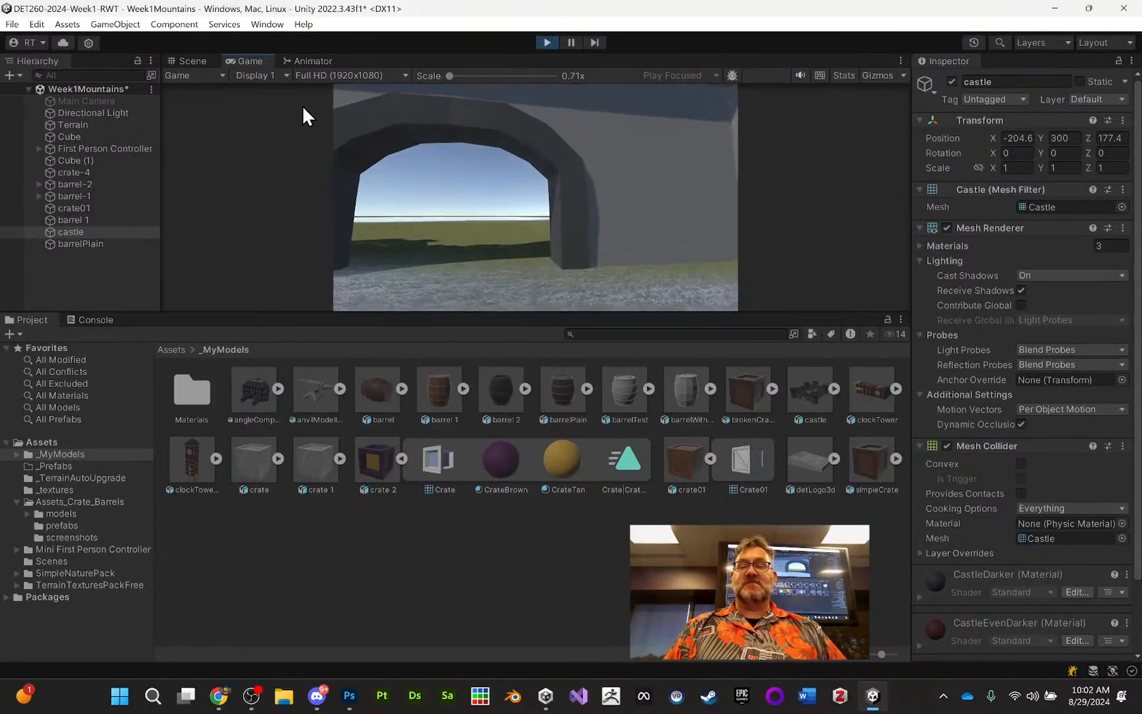
pyautogui.press('w')
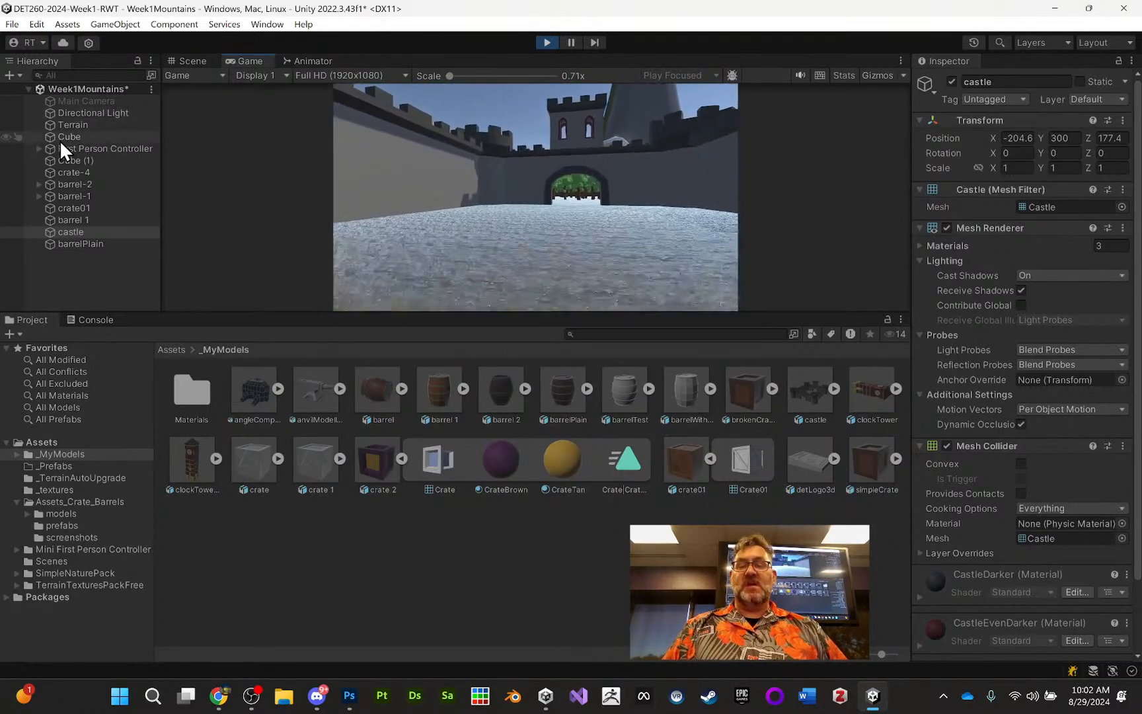
# Step: Walk the player back across the courtyard and out to the castle's outer tower, and stop play mode
pyautogui.press('w')
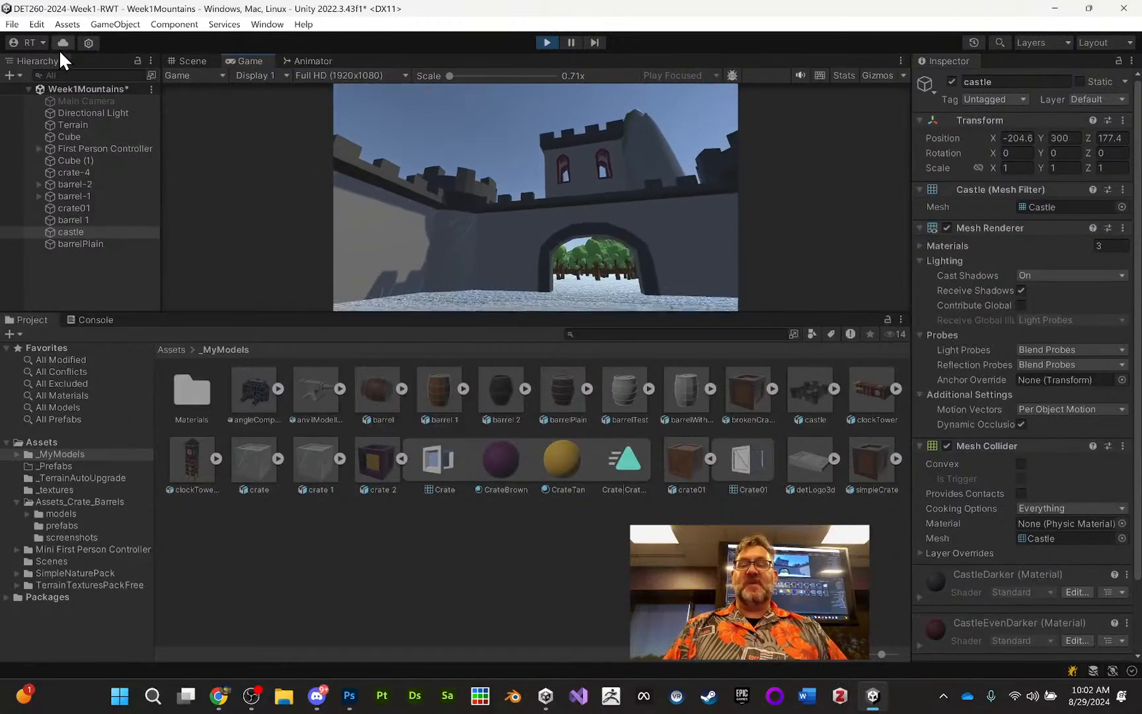
pyautogui.press('w')
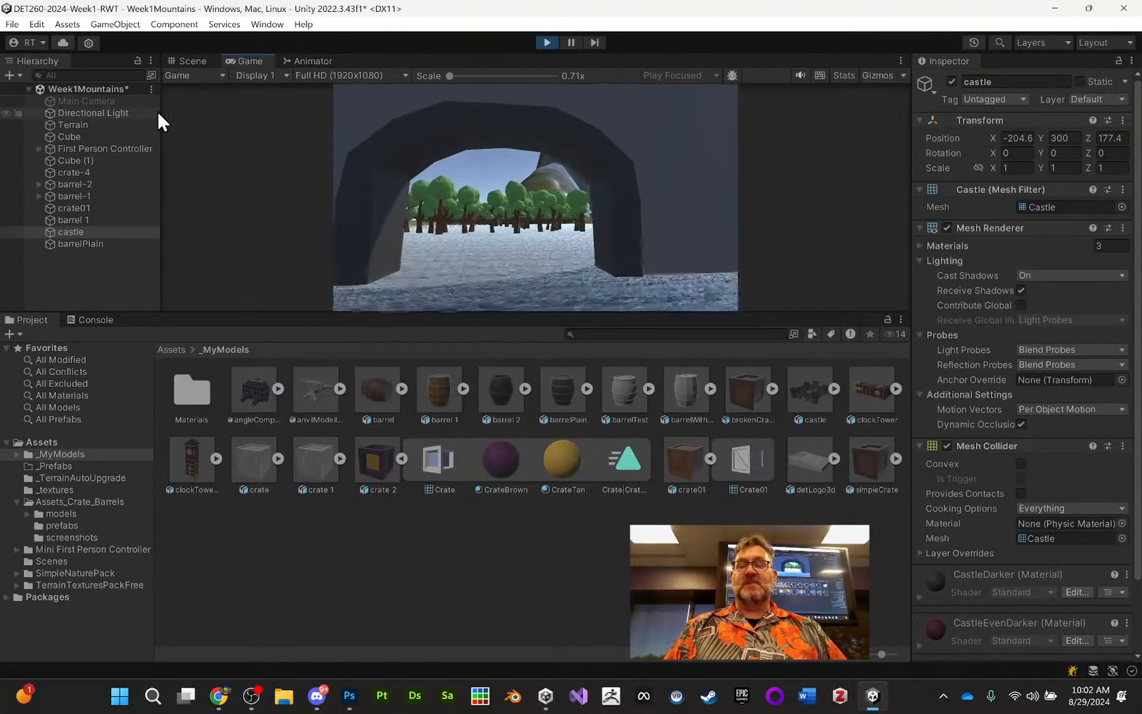
pyautogui.press('w')
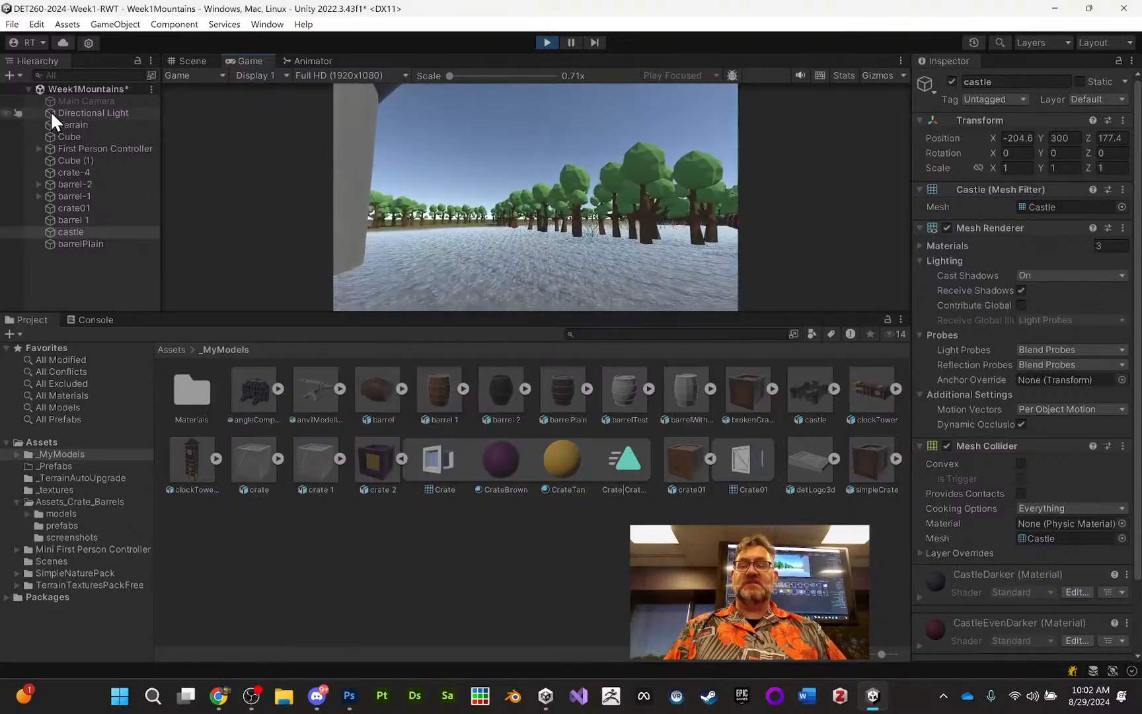
pyautogui.press('w')
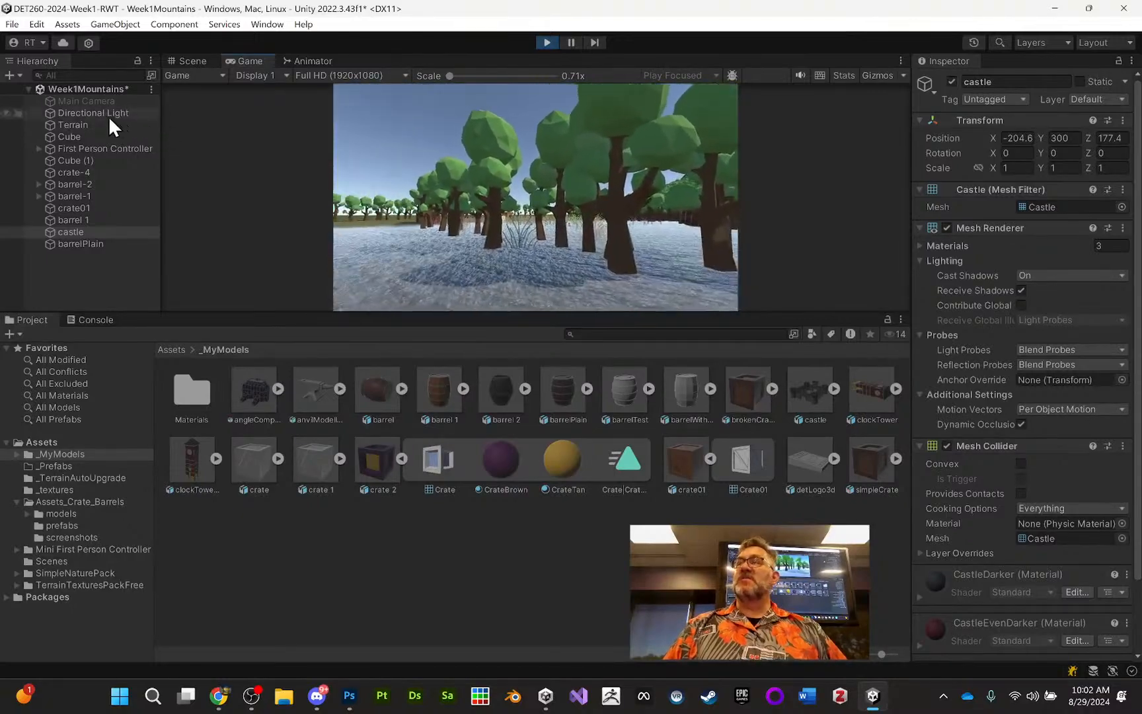
pyautogui.press('w')
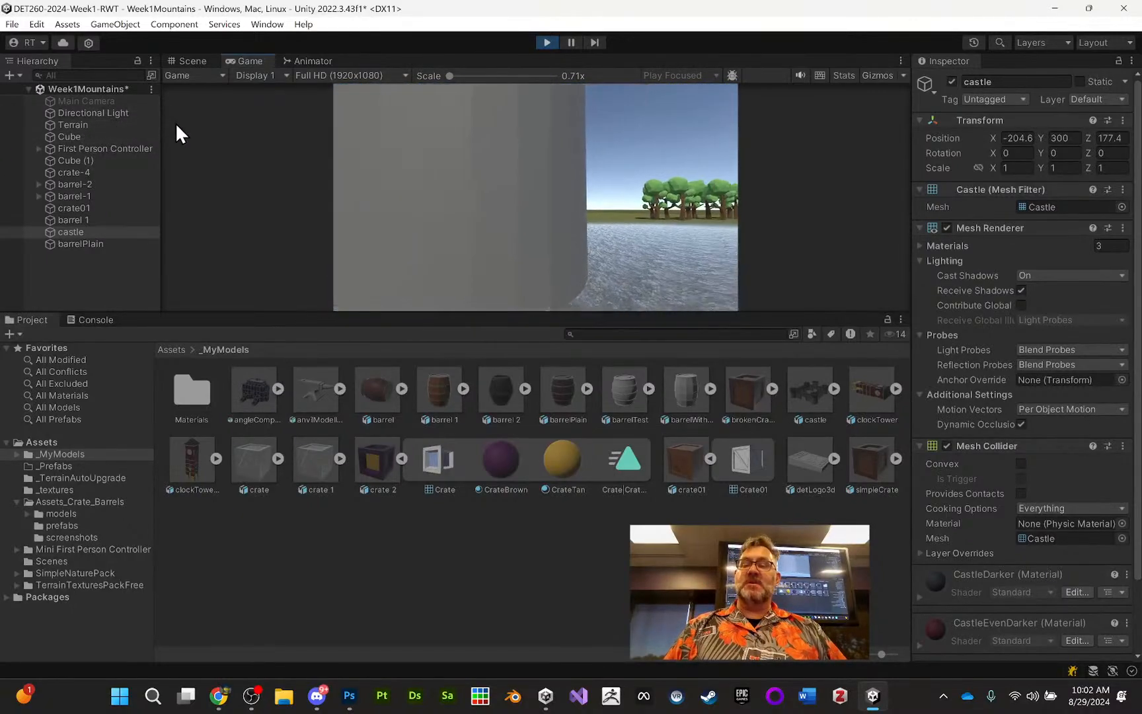
pyautogui.press('w')
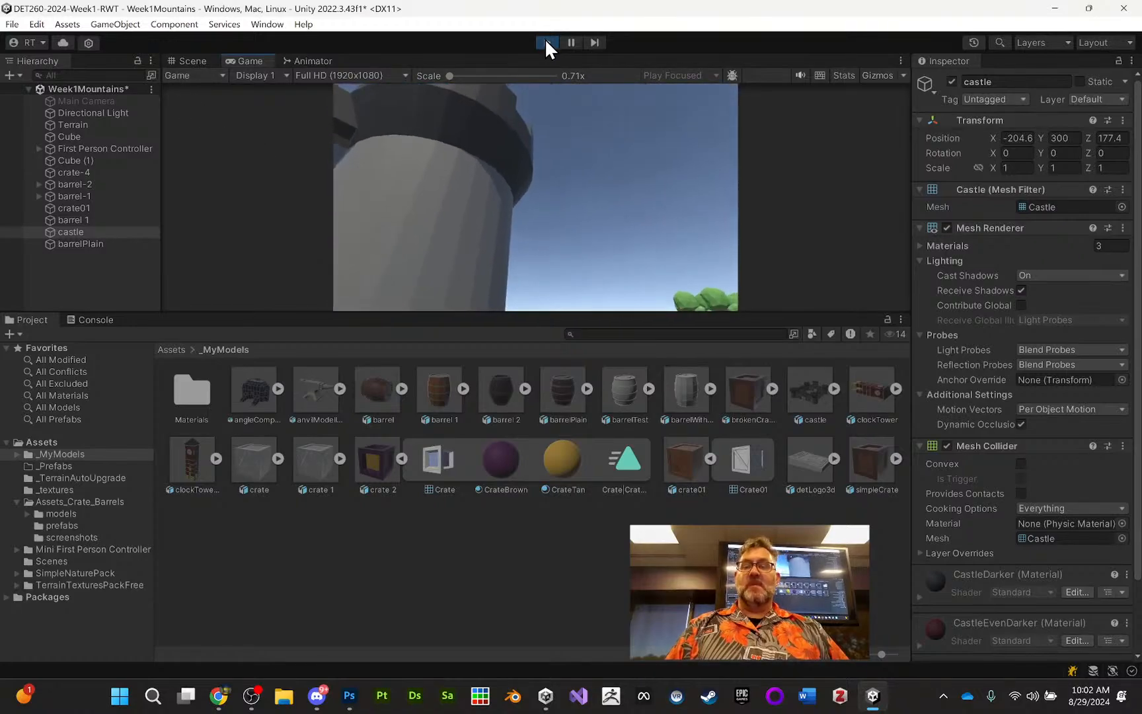
pyautogui.click(544, 41)
# Step: Examine the castle from several sides and its surroundings along the tree-lined path in the scene
pyautogui.moveTo(754, 165); pyautogui.dragTo(521, 142, button='middle')
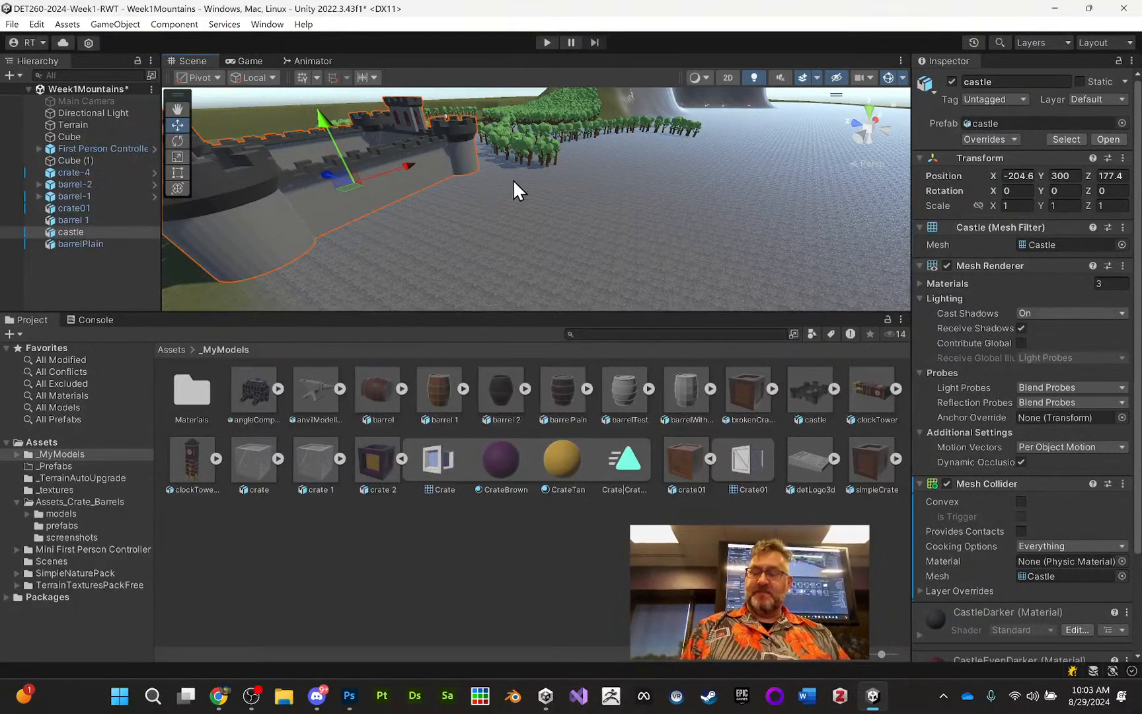
pyautogui.press('f')
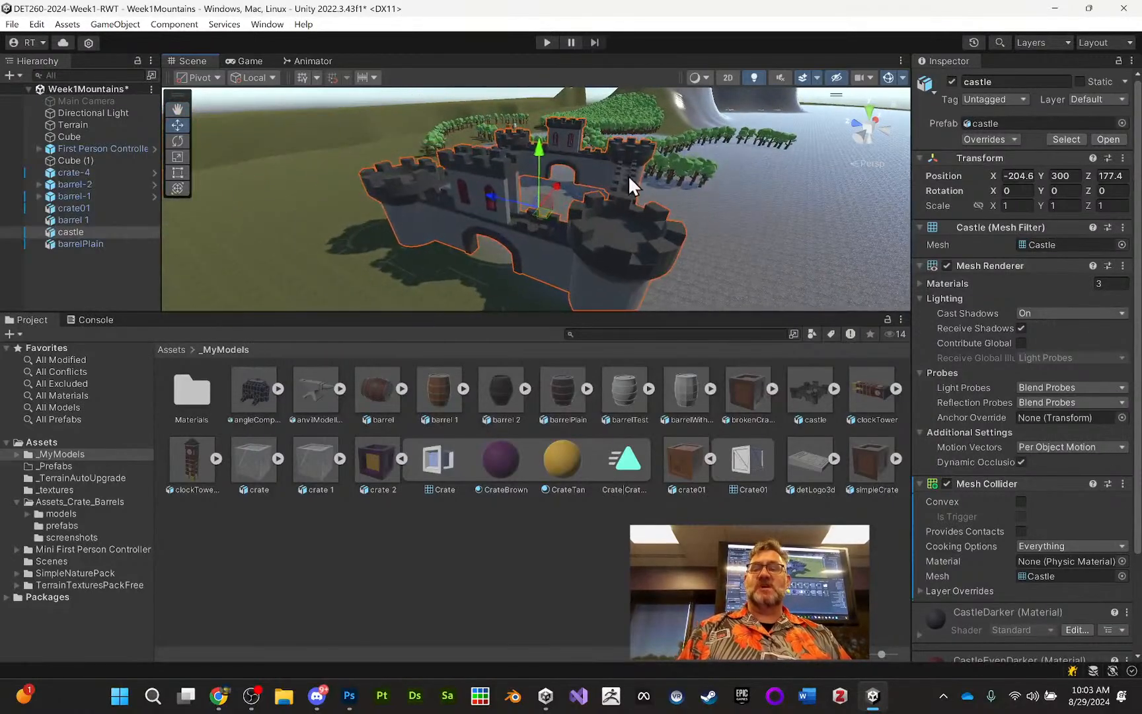
pyautogui.moveTo(628, 176); pyautogui.dragTo(604, 168, button='middle')
pyautogui.moveTo(719, 196); pyautogui.dragTo(688, 181, button='middle')
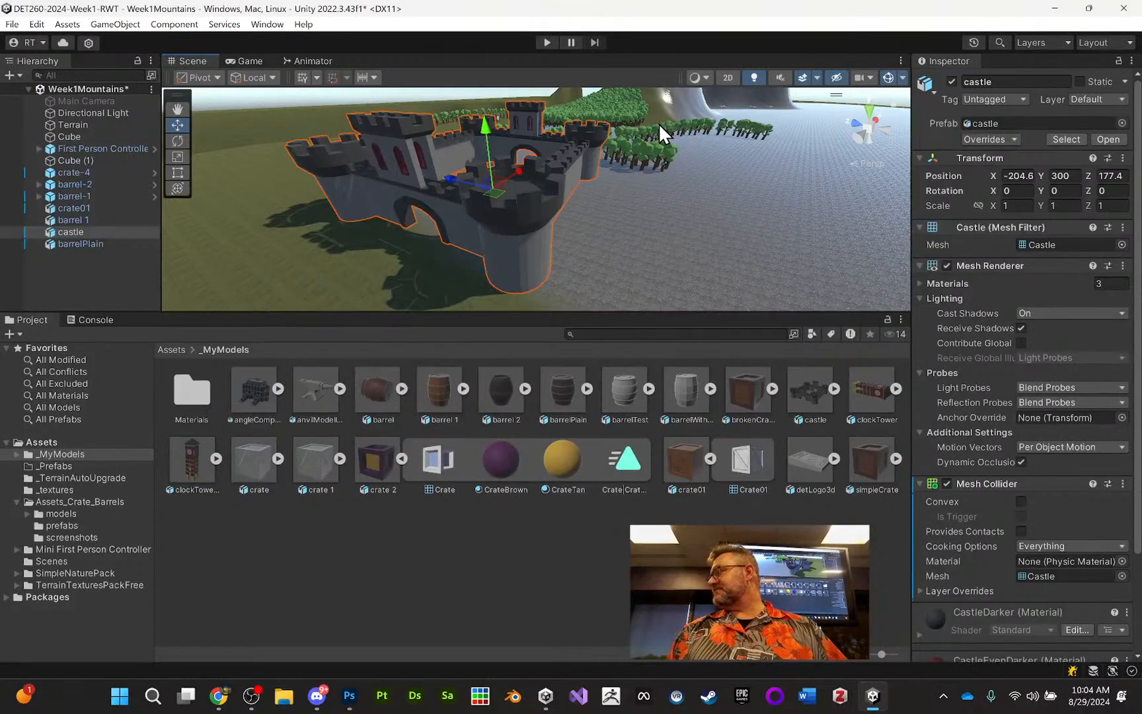
pyautogui.moveTo(647, 200); pyautogui.dragTo(662, 226, button='middle')
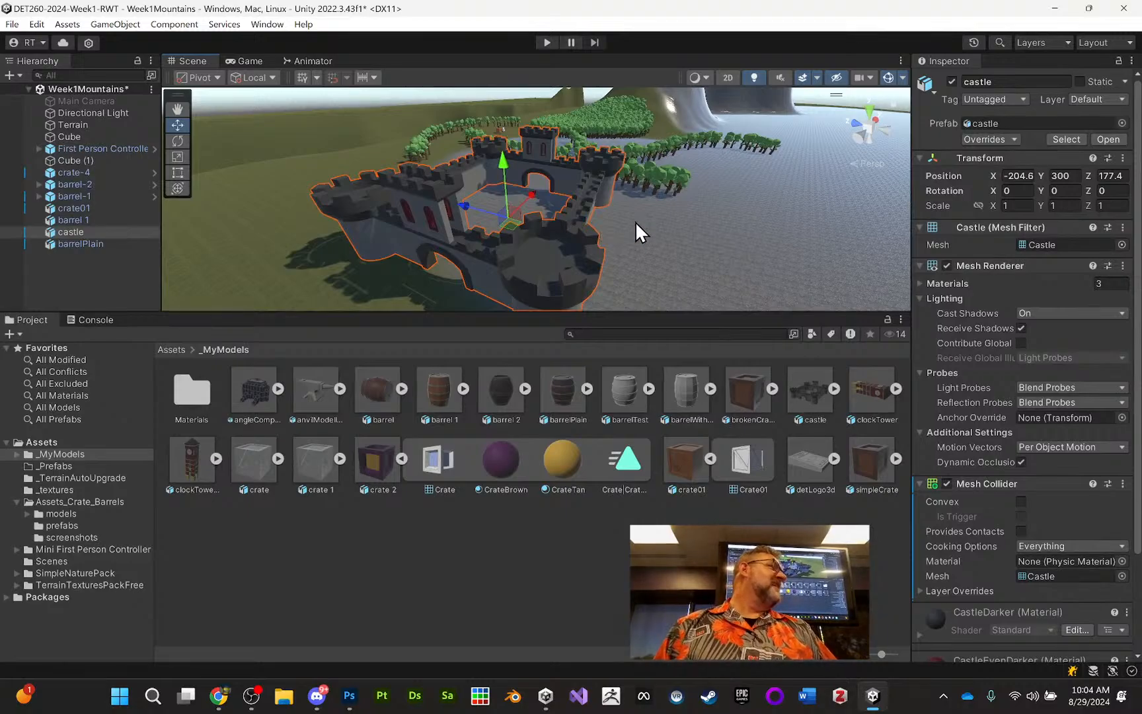
pyautogui.moveTo(635, 224); pyautogui.dragTo(594, 224, button='middle')
pyautogui.keyDown('alt'); pyautogui.moveTo(594, 224); pyautogui.dragTo(668, 228); pyautogui.keyUp('alt')
pyautogui.moveTo(667, 228); pyautogui.dragTo(618, 252, button='middle')
pyautogui.moveTo(618, 252)
pyautogui.keyDown('alt'); pyautogui.mouseDown()
pyautogui.moveTo(714, 253)
pyautogui.moveTo(629, 271)
pyautogui.mouseUp(); pyautogui.keyUp('alt')
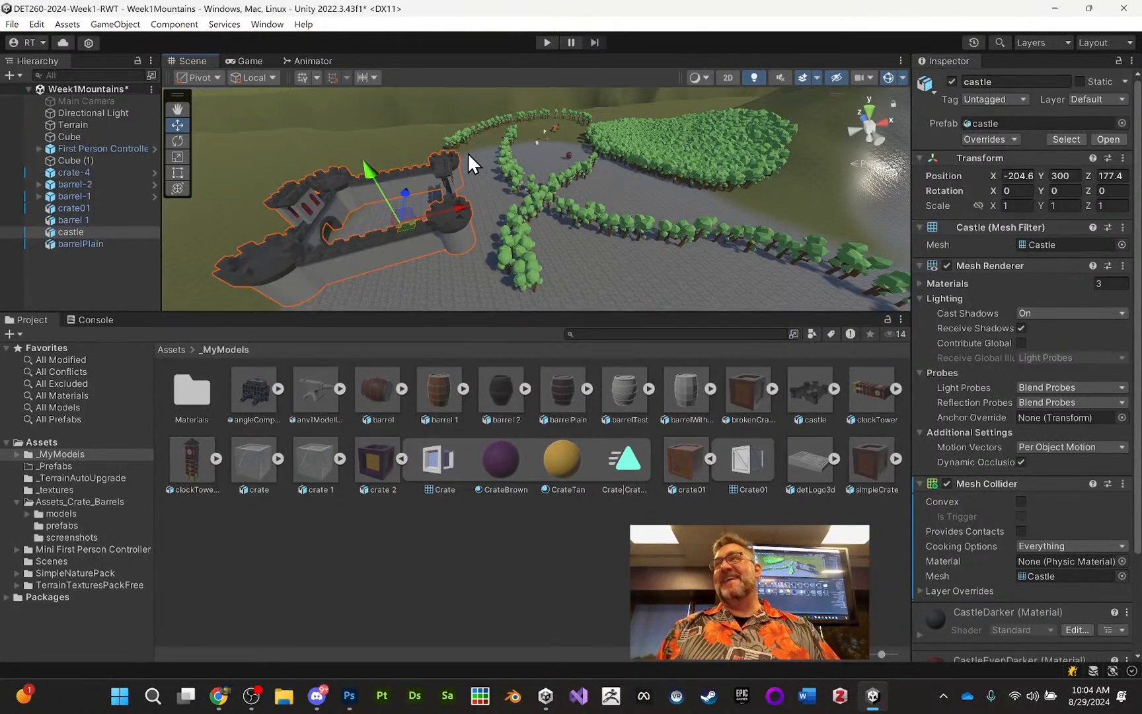
pyautogui.moveTo(530, 218); pyautogui.dragTo(560, 198, button='middle')
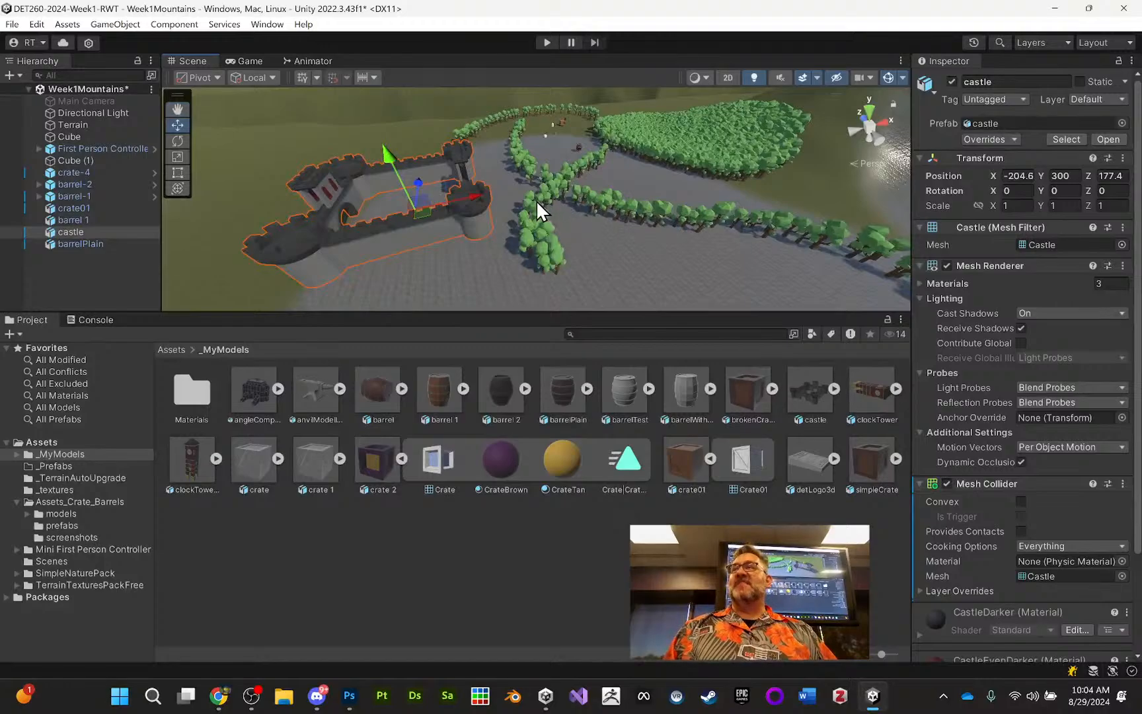
pyautogui.moveTo(536, 199); pyautogui.dragTo(571, 213, button='middle')
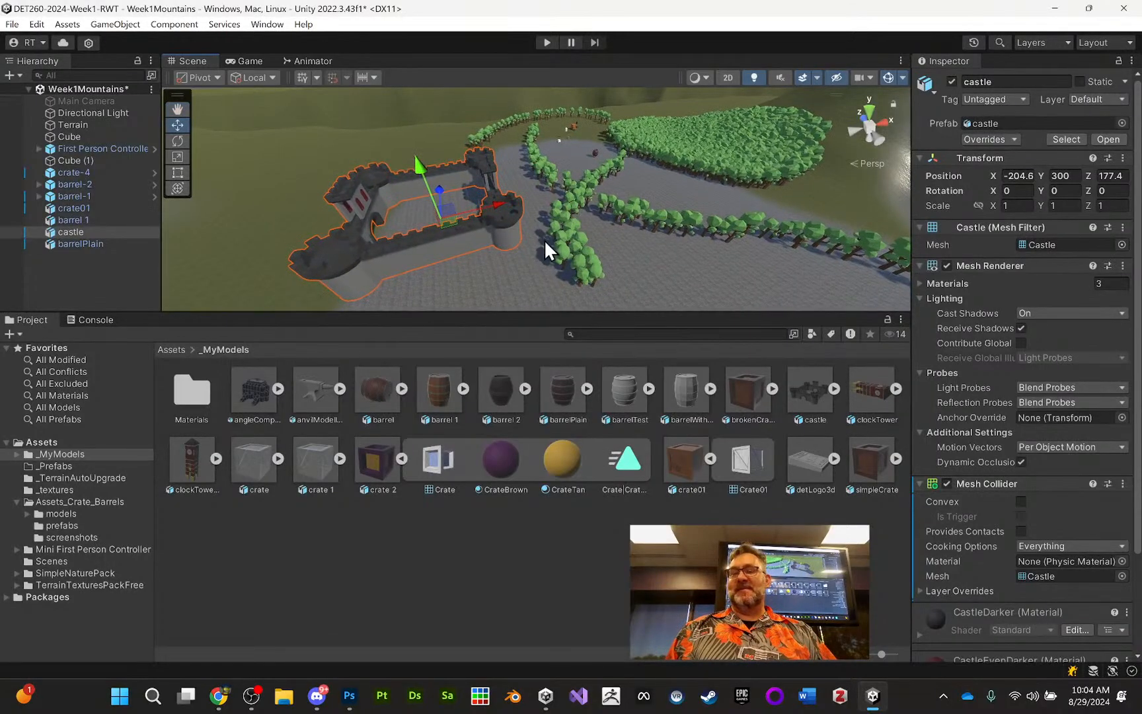
# Step: Place the anvilModelled model on the terrain between the trees and frame it in the scene
pyautogui.keyDown('alt'); pyautogui.moveTo(545, 239); pyautogui.dragTo(693, 183); pyautogui.keyUp('alt')
pyautogui.moveTo(692, 183); pyautogui.dragTo(689, 251, button='middle')
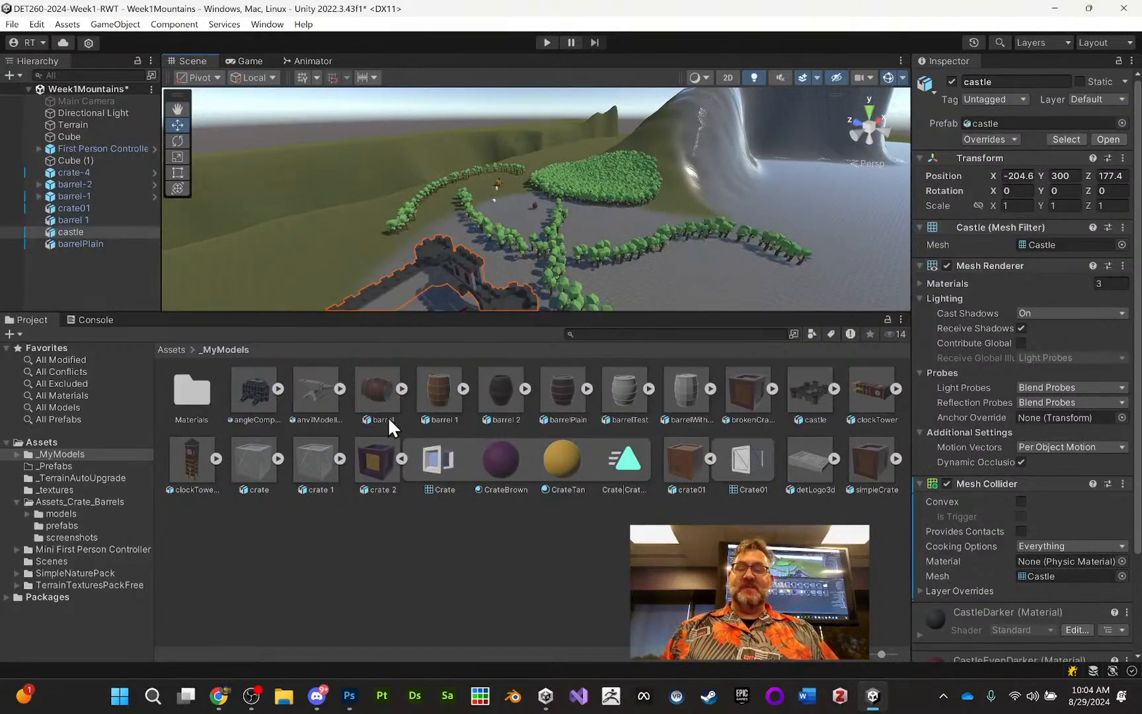
pyautogui.moveTo(311, 394); pyautogui.dragTo(530, 227)
pyautogui.press('f')
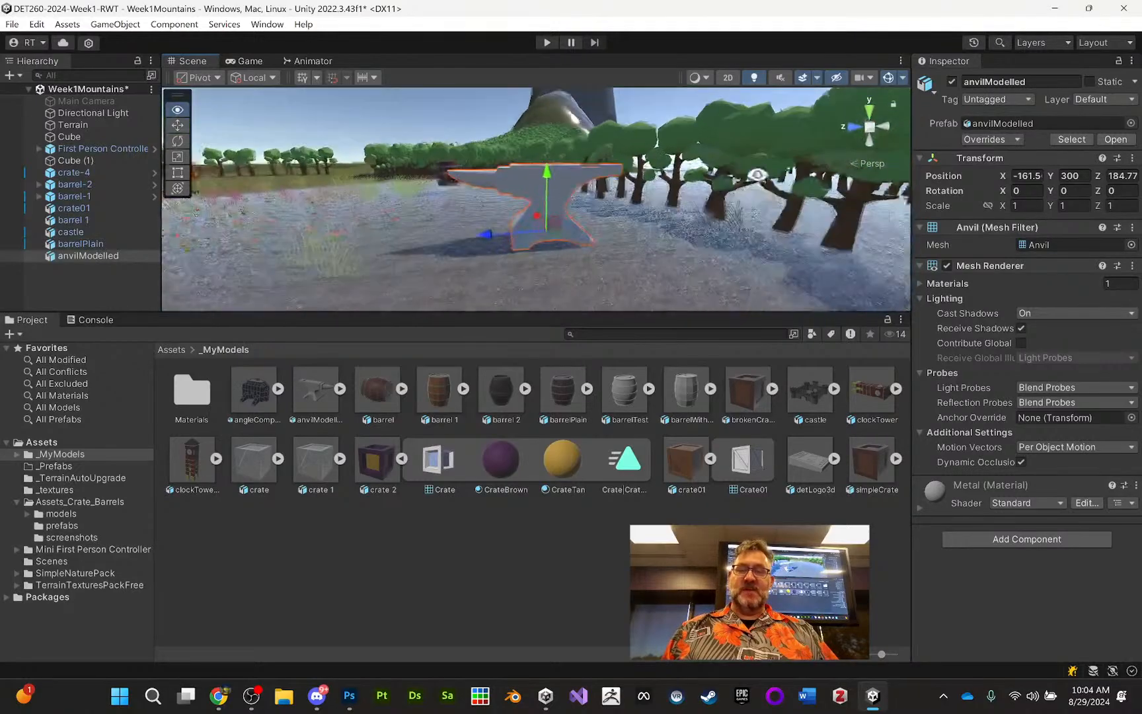
pyautogui.keyDown('alt'); pyautogui.moveTo(758, 175); pyautogui.dragTo(847, 395); pyautogui.keyUp('alt')
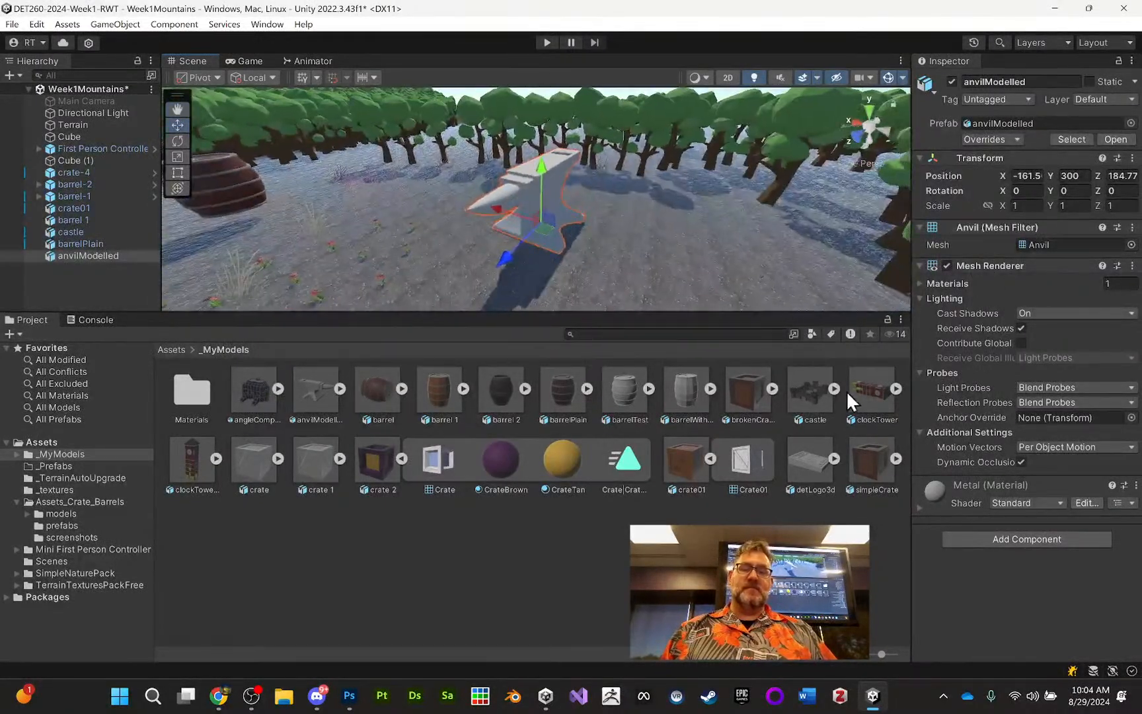
# Step: Add a Mesh Collider to the anvil and turn on its Convex option
pyautogui.click(1011, 536)
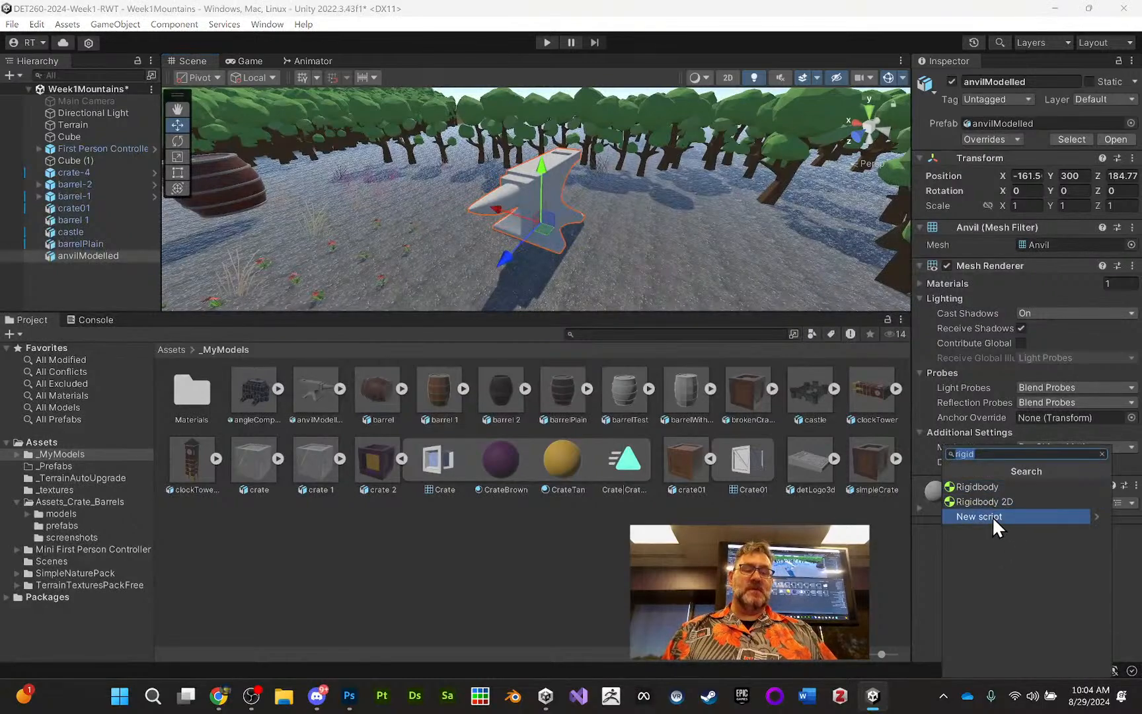
pyautogui.write('MESH')
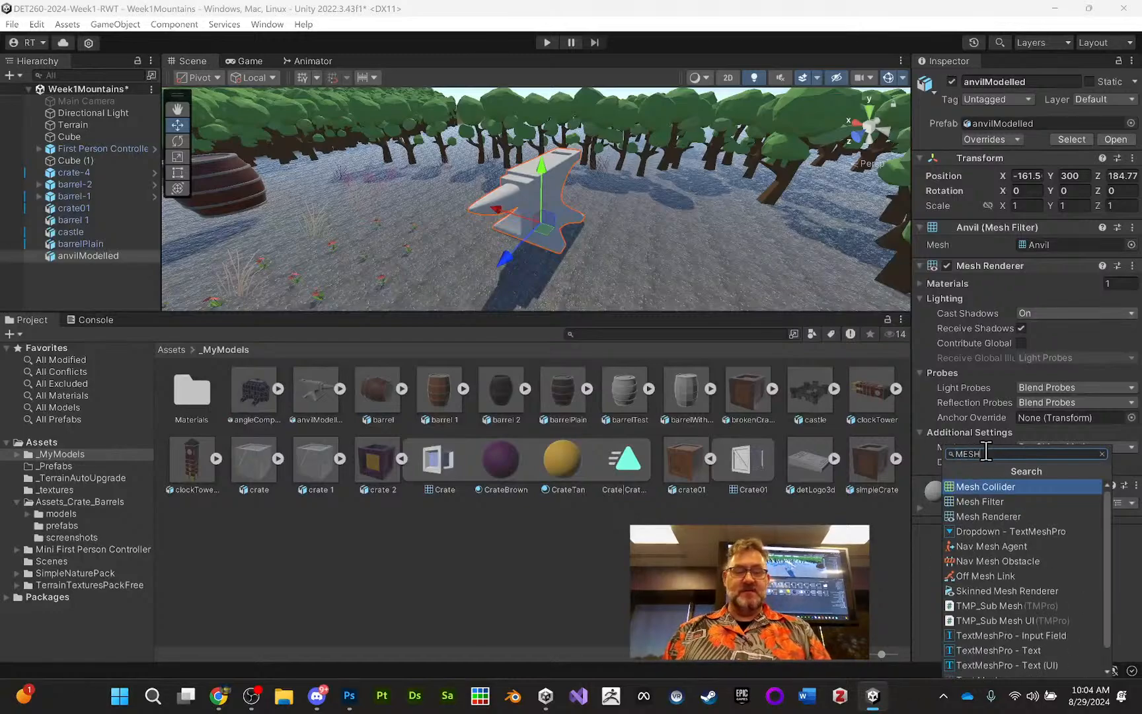
pyautogui.click(989, 485)
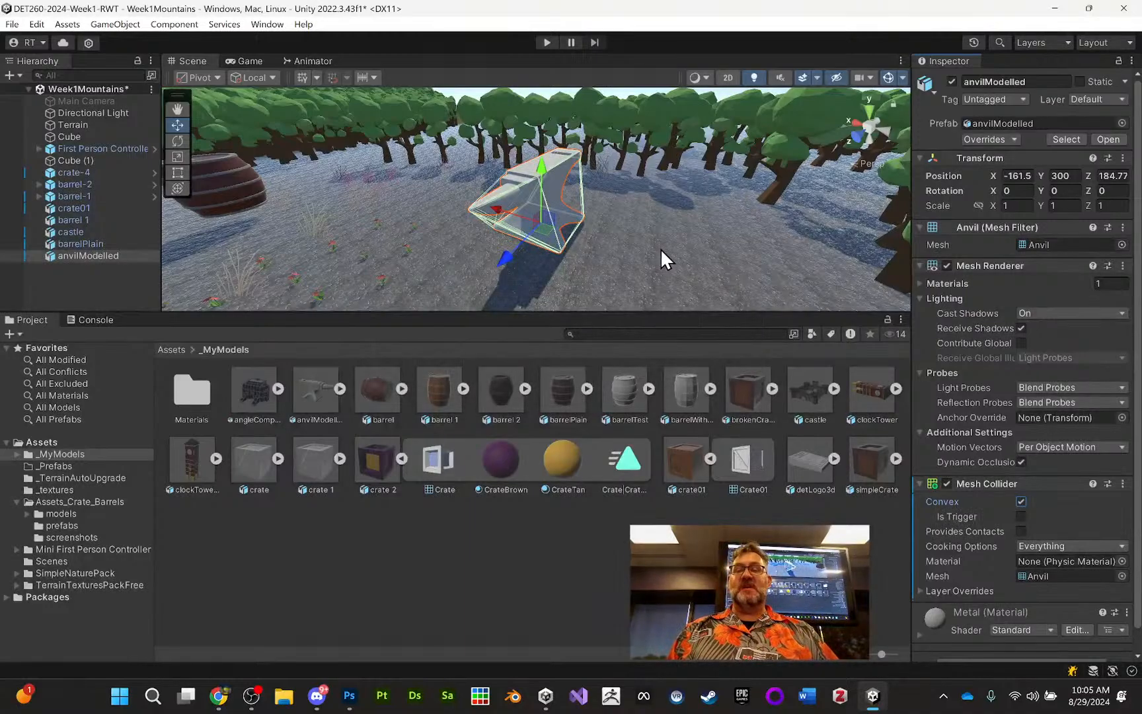
# Step: Inspect the anvil's convex collision hull from several sides and turn its Convex option off
pyautogui.moveTo(605, 186); pyautogui.dragTo(647, 237, button='middle')
pyautogui.keyDown('alt'); pyautogui.moveTo(647, 237); pyautogui.dragTo(497, 148); pyautogui.keyUp('alt')
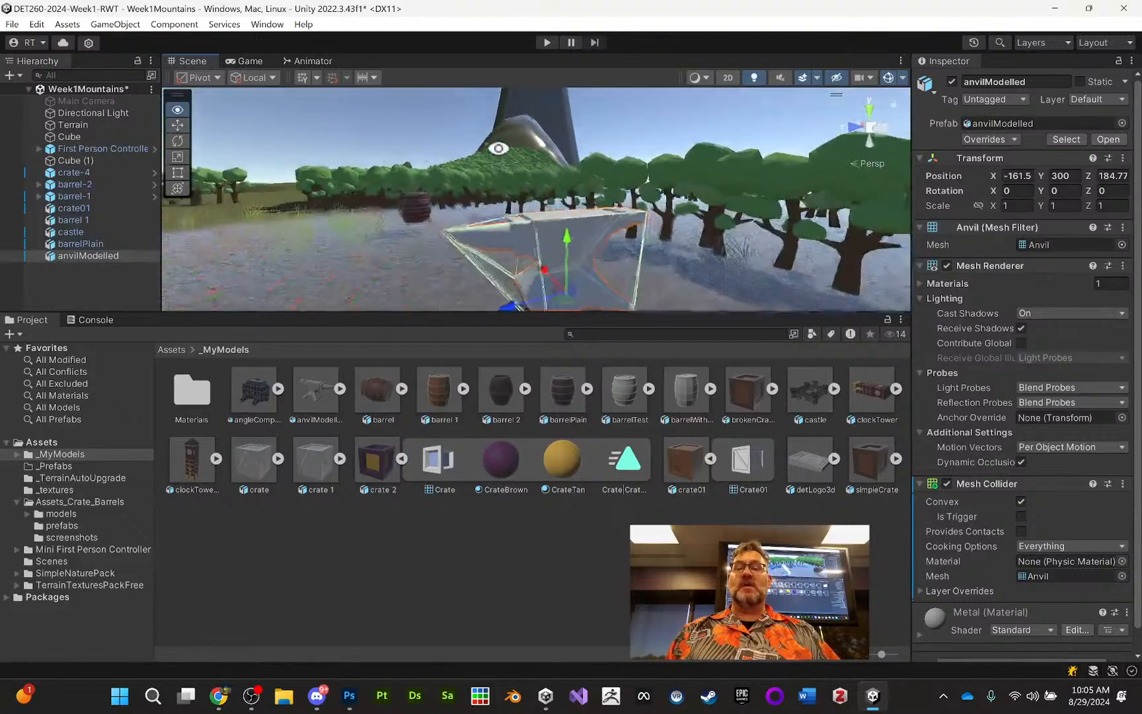
pyautogui.scroll(4, 541, 237)
pyautogui.keyDown('alt'); pyautogui.moveTo(601, 250); pyautogui.dragTo(776, 218); pyautogui.keyUp('alt')
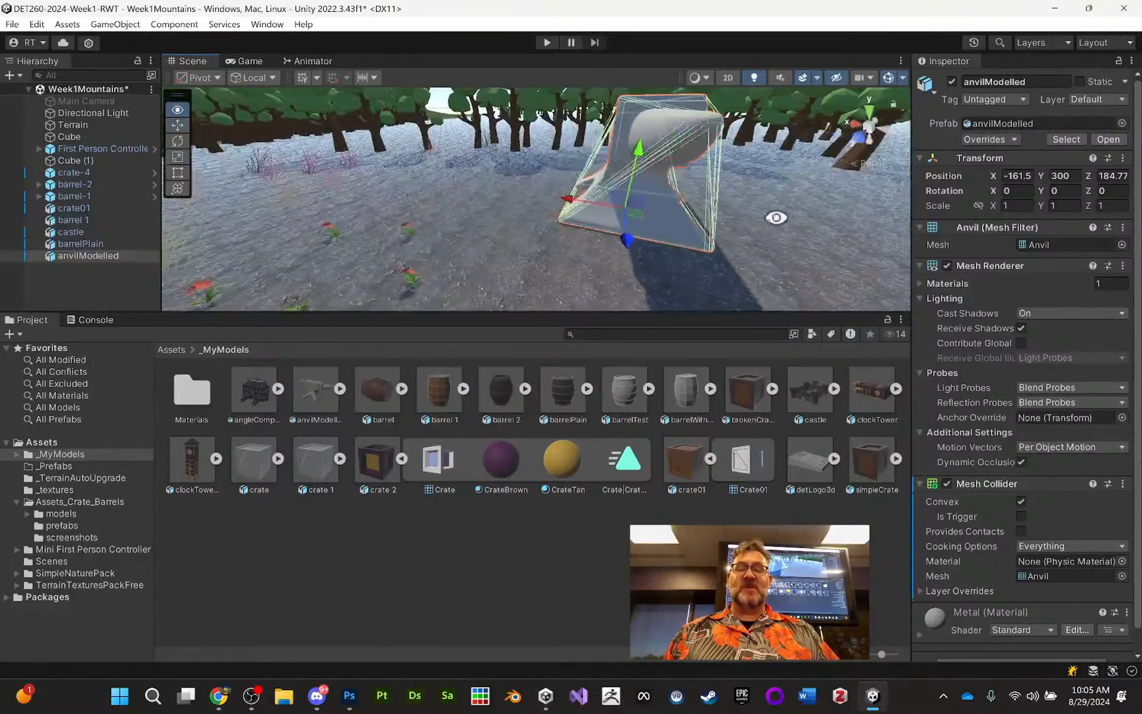
pyautogui.click(1021, 501)
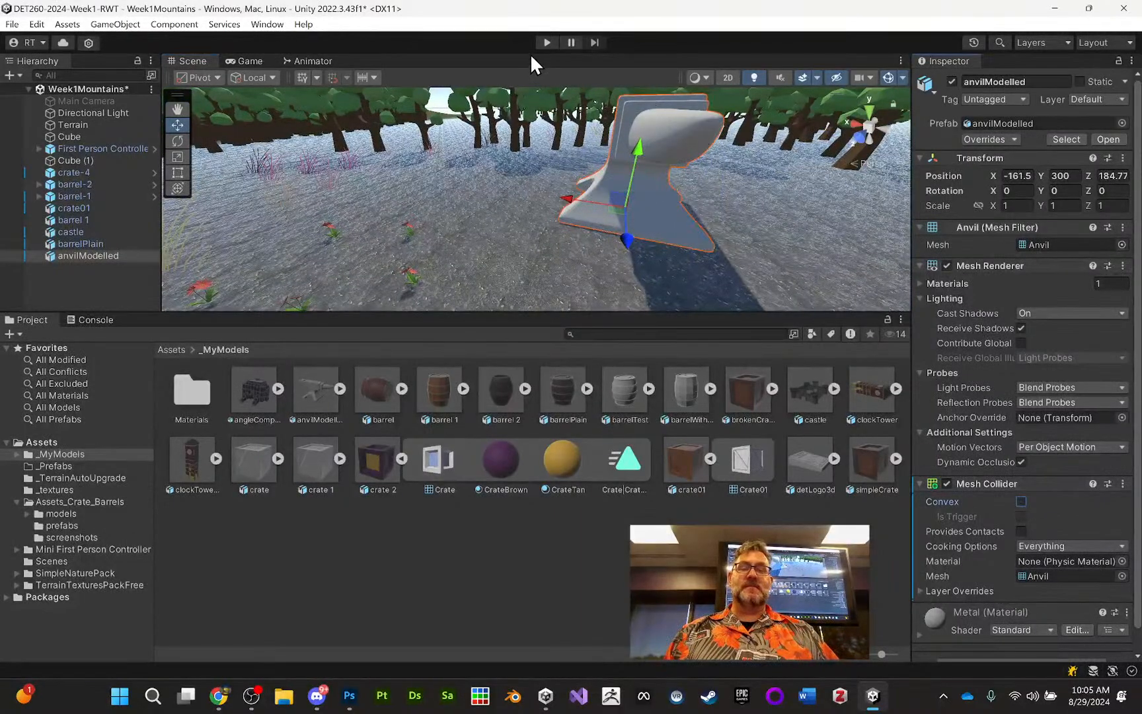
# Step: Run the game and walk the first-person character up to the anvil to test its non-convex mesh collider
pyautogui.click(546, 43)
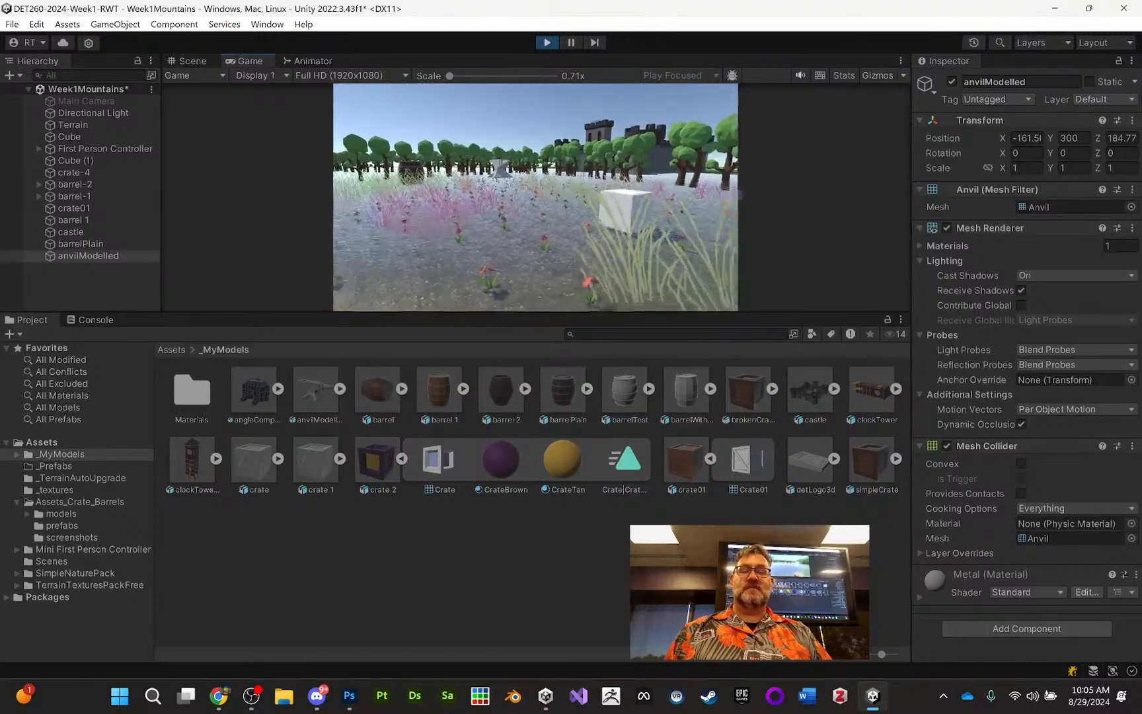
pyautogui.press('Escape')
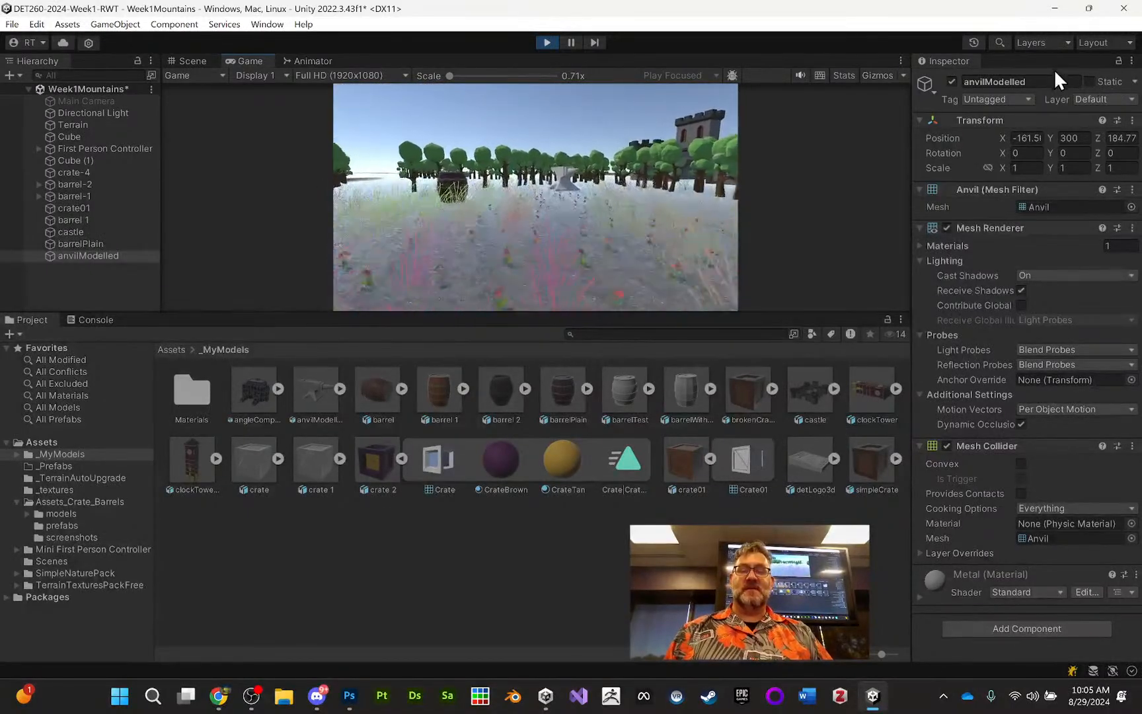
pyautogui.press('w')
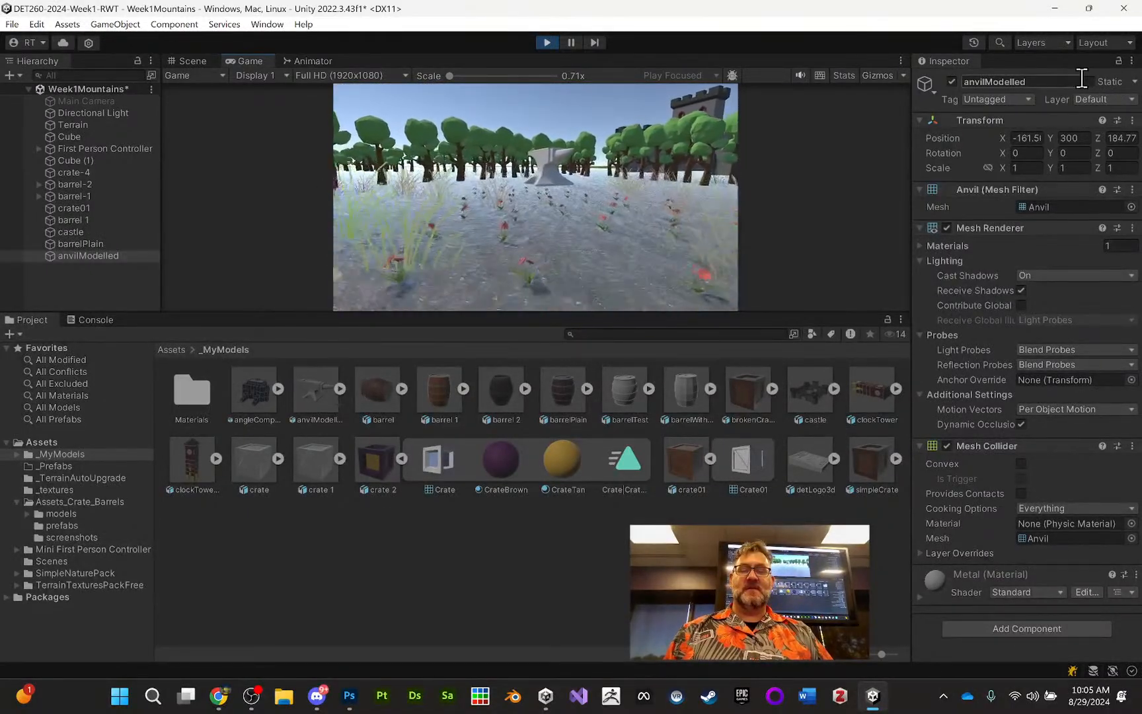
pyautogui.press('w')
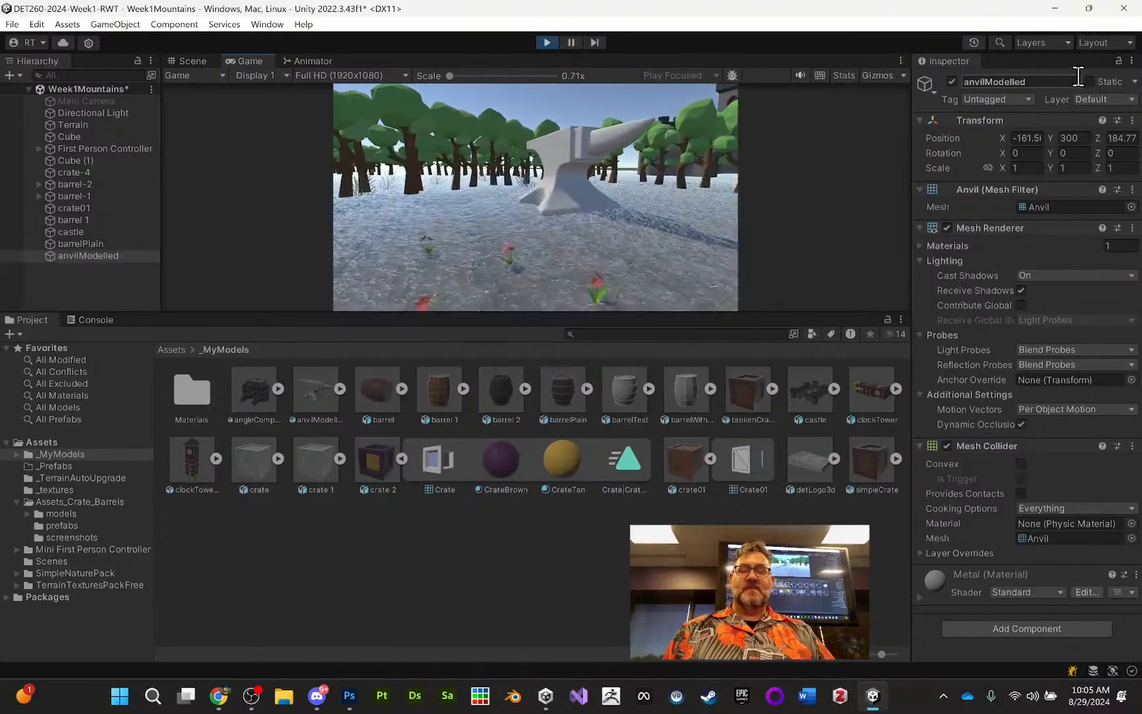
pyautogui.press('w')
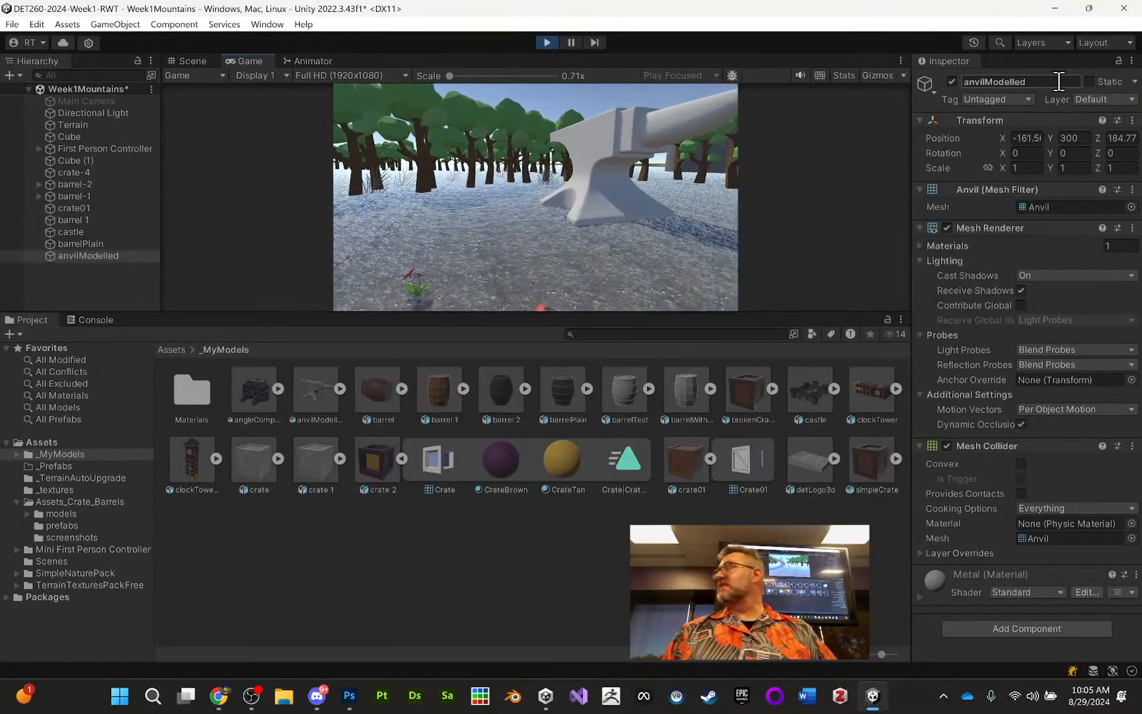
pyautogui.press('w')
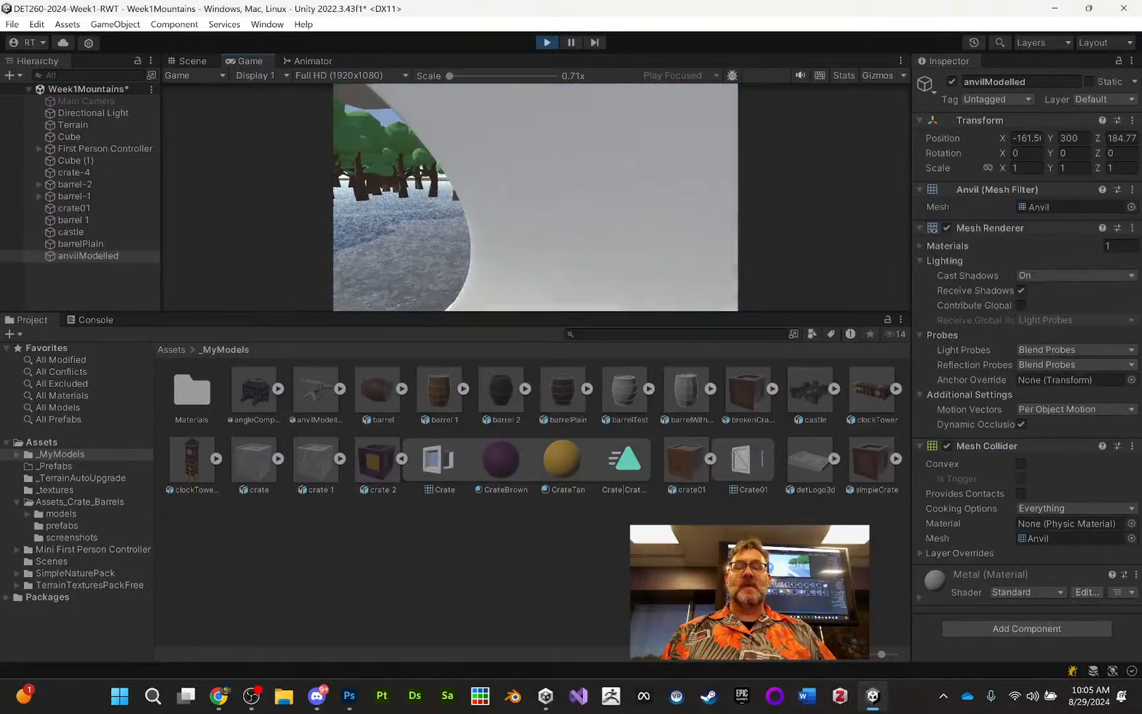
pyautogui.press('s')
pyautogui.press('a')
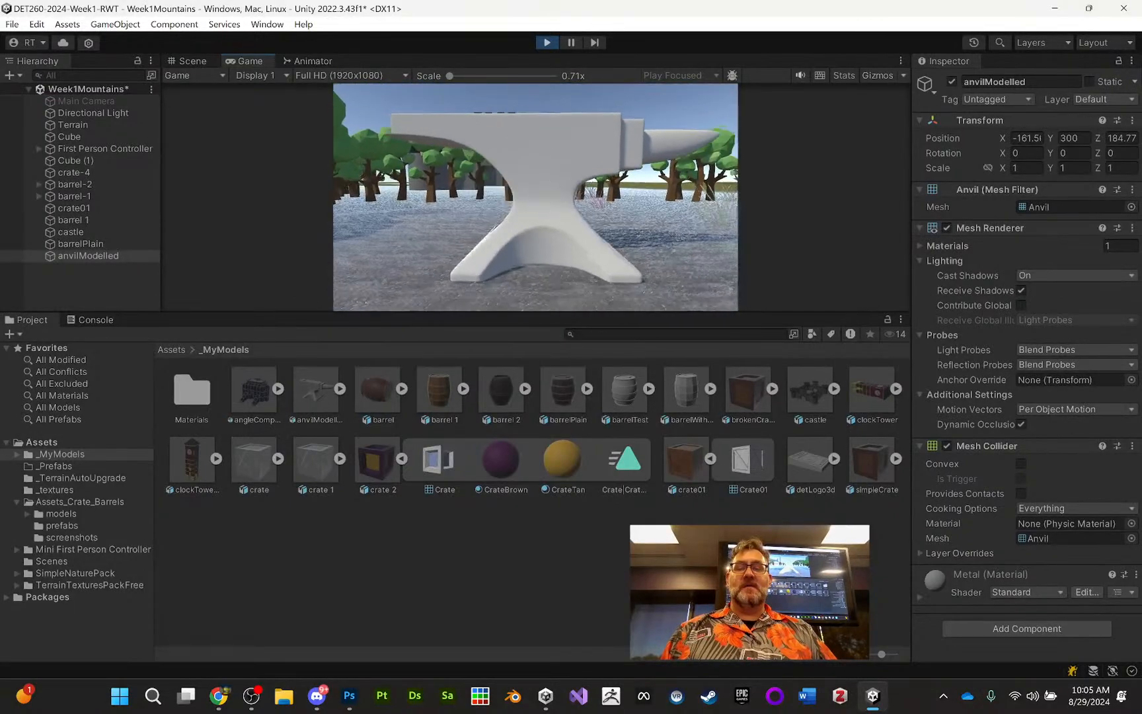
# Step: Walk around the anvil, test moving and jumping against its curved underside, and stop play mode
pyautogui.press('w')
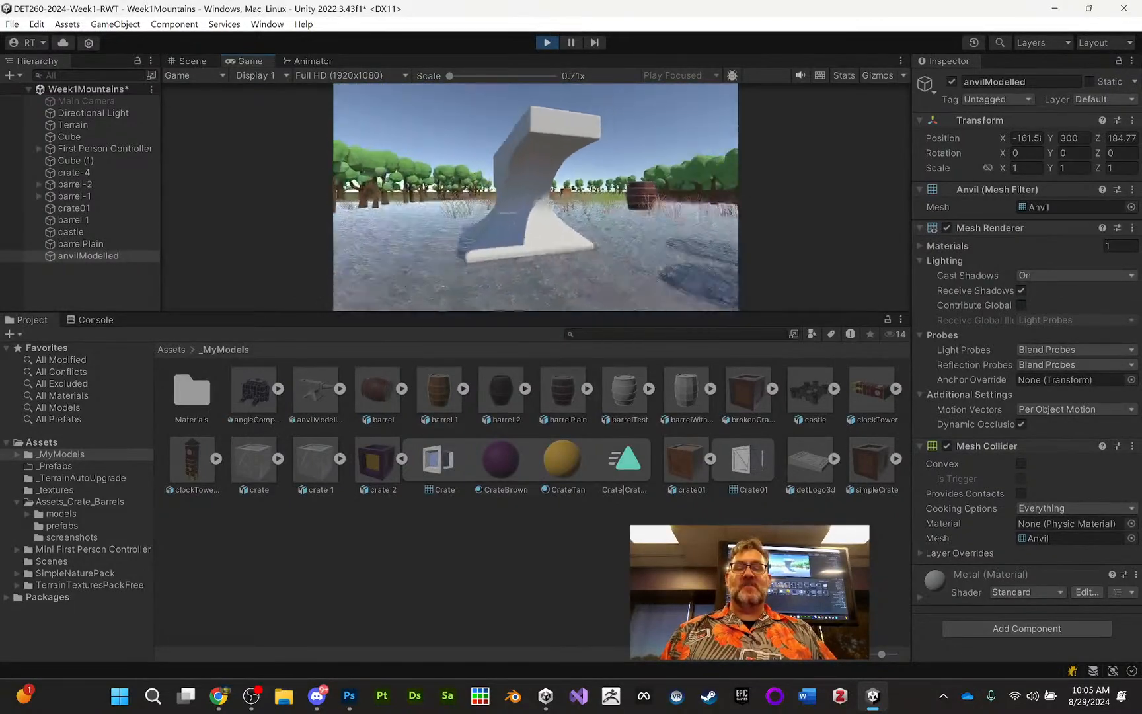
pyautogui.press('d')
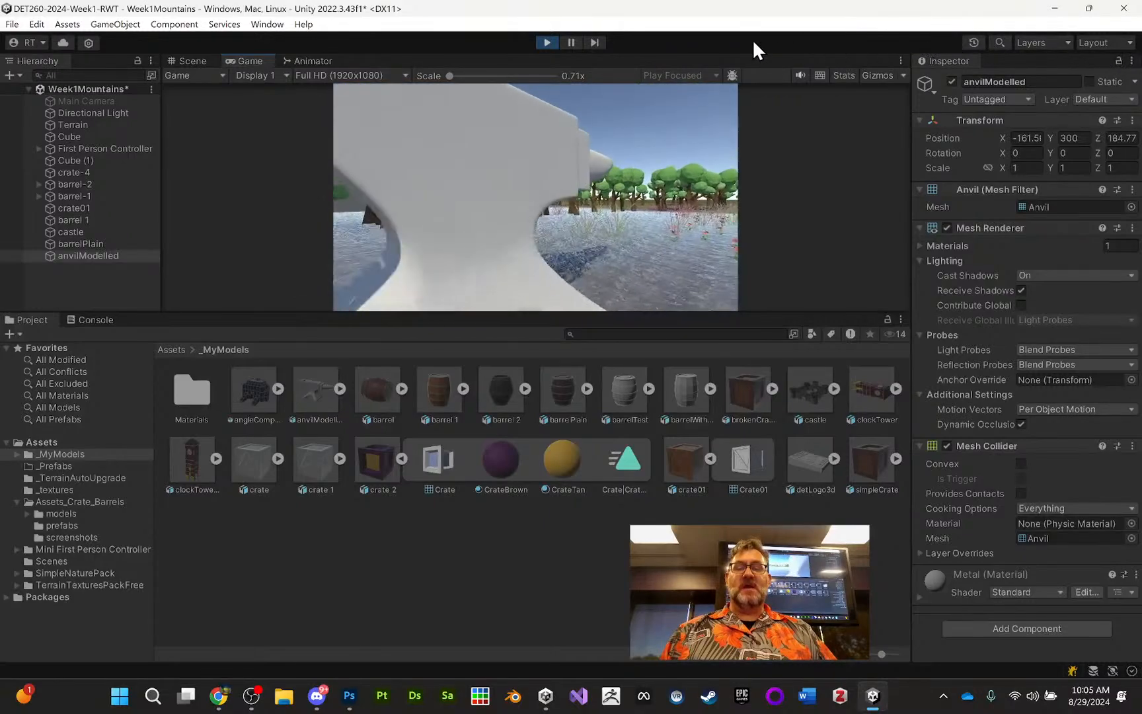
pyautogui.press('d')
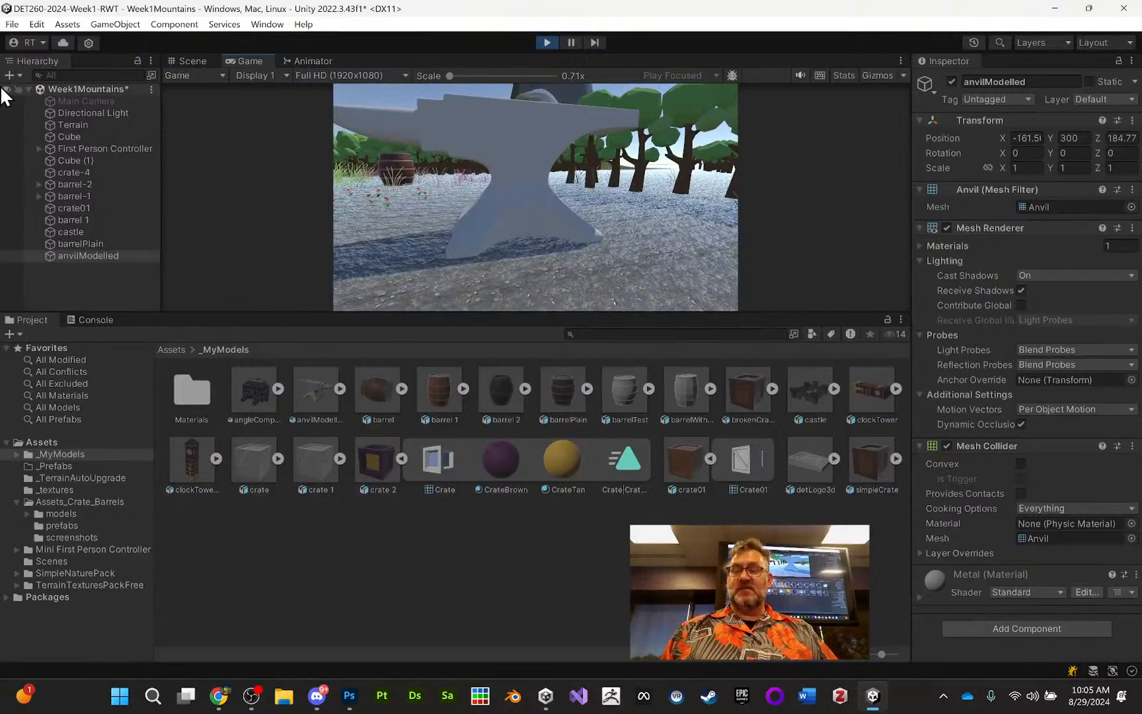
pyautogui.press('w')
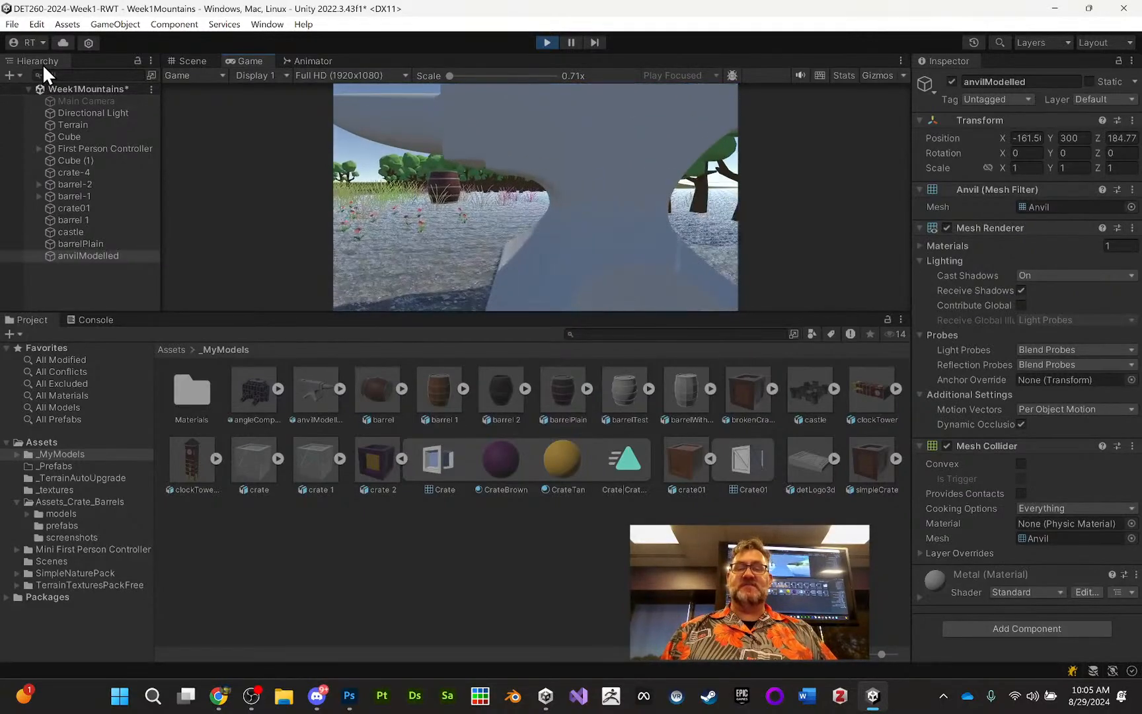
pyautogui.press('space')
pyautogui.press('w')
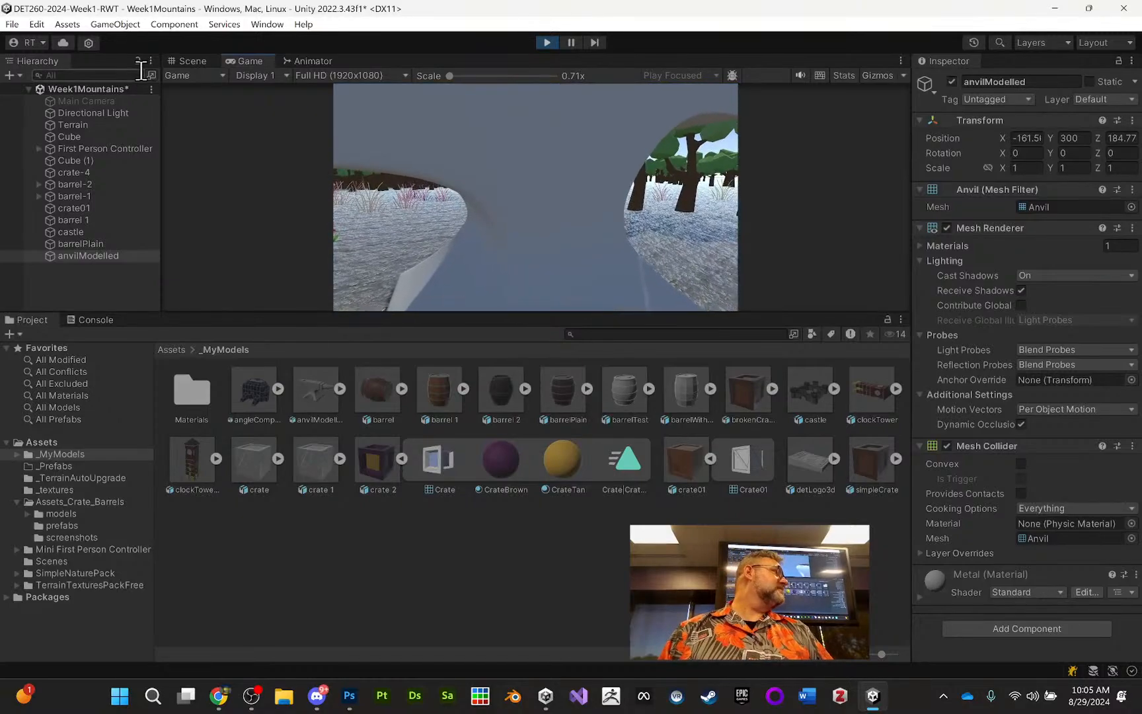
pyautogui.press('d')
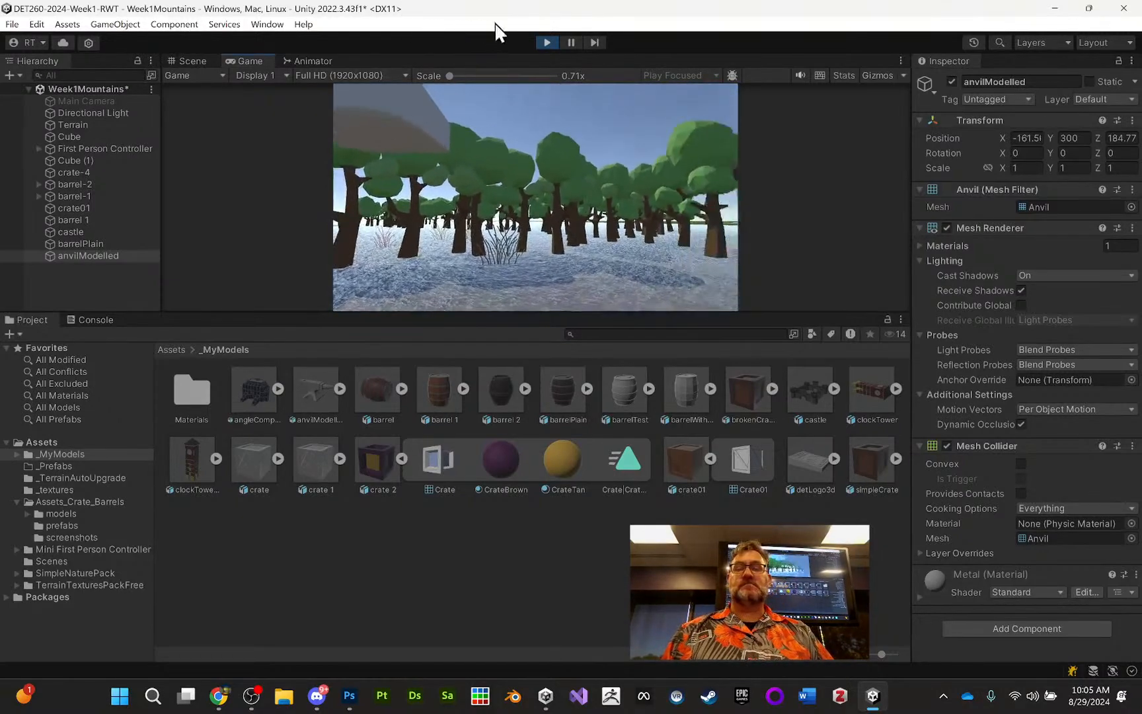
pyautogui.click(547, 42)
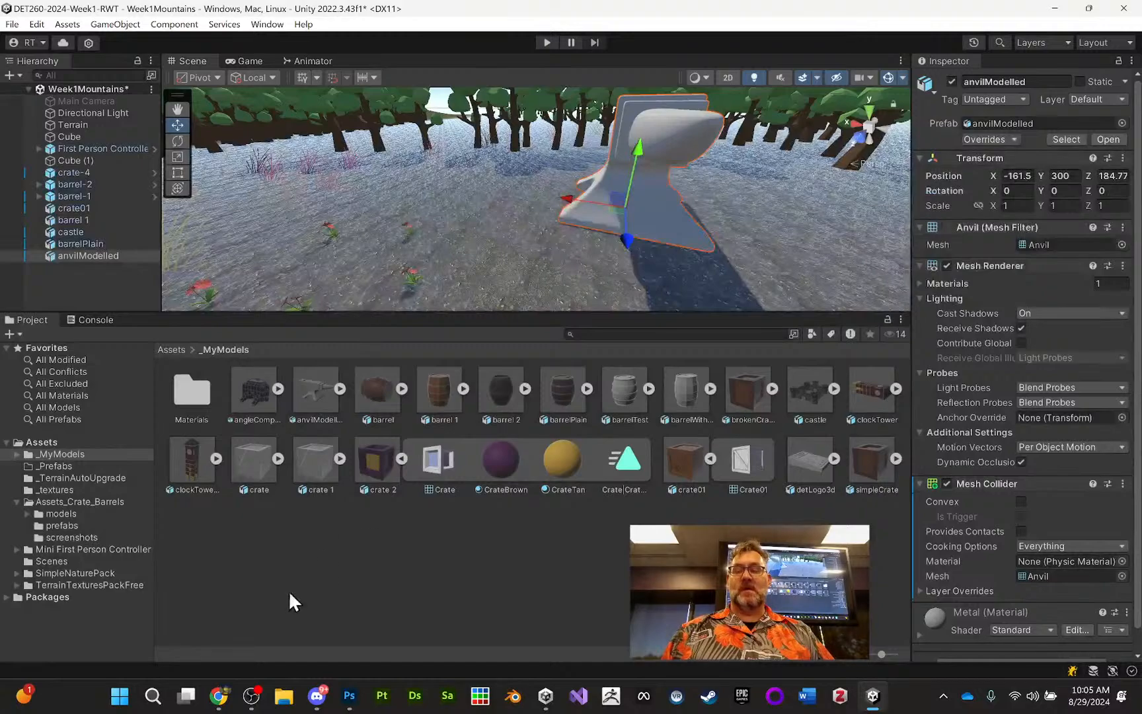
pyautogui.moveTo(221, 703)
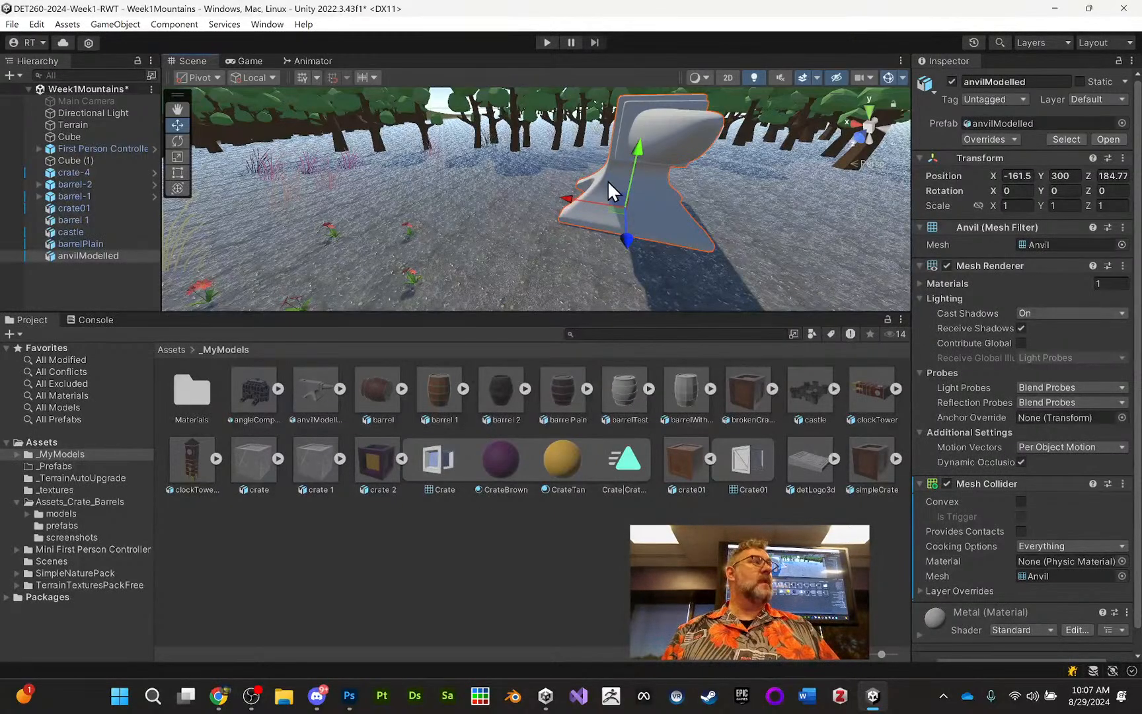
pyautogui.moveTo(608, 179); pyautogui.dragTo(617, 193, button='middle')
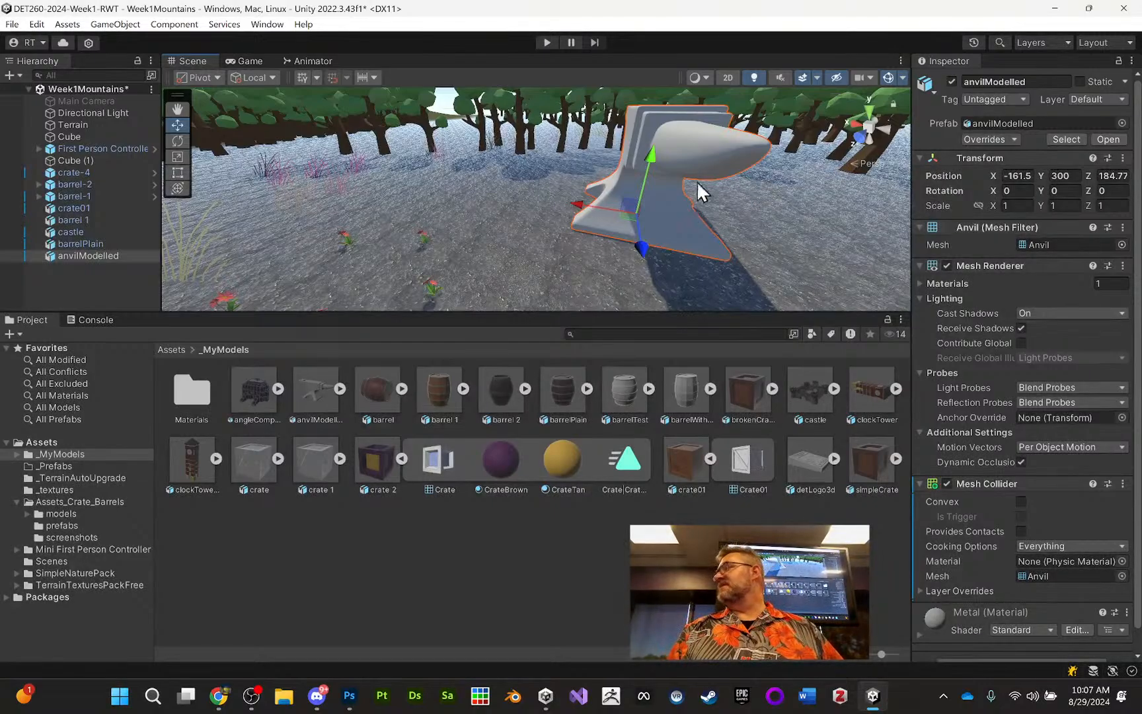
pyautogui.moveTo(547, 247); pyautogui.dragTo(613, 274, button='middle')
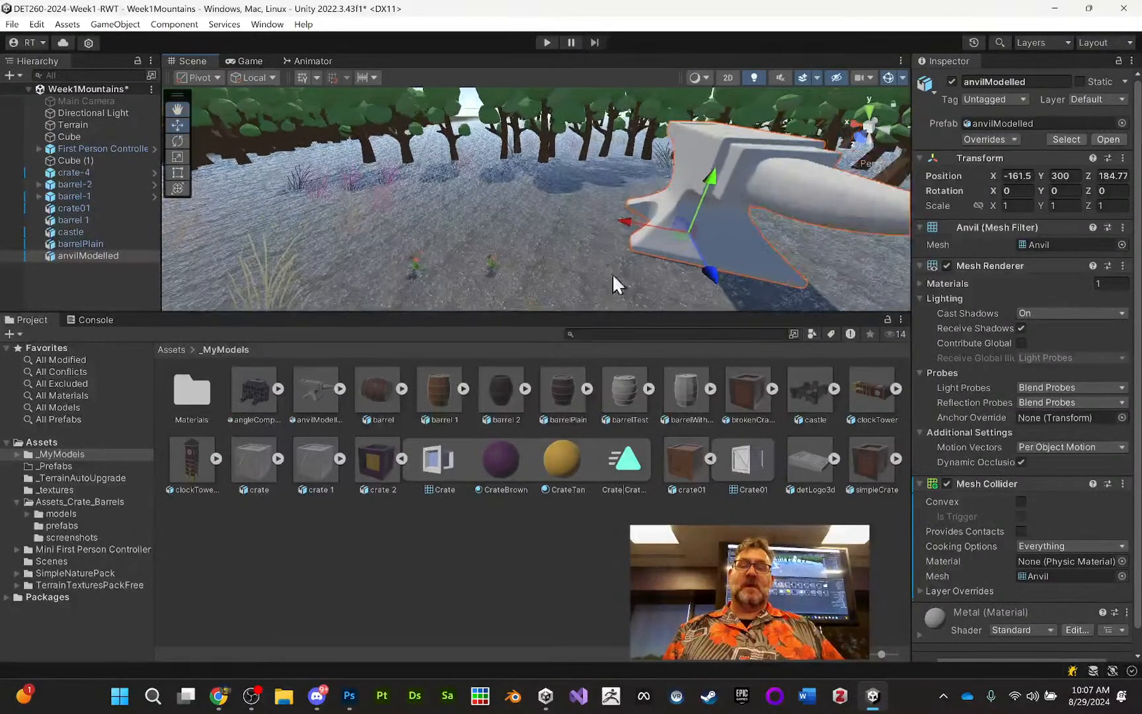
# Step: Switch to Chrome and open the Unity Project: First Person Jumper assignment from the course's Week 1 module, down to its rubric
pyautogui.click(218, 695)
pyautogui.scroll(-5, 514, 393)
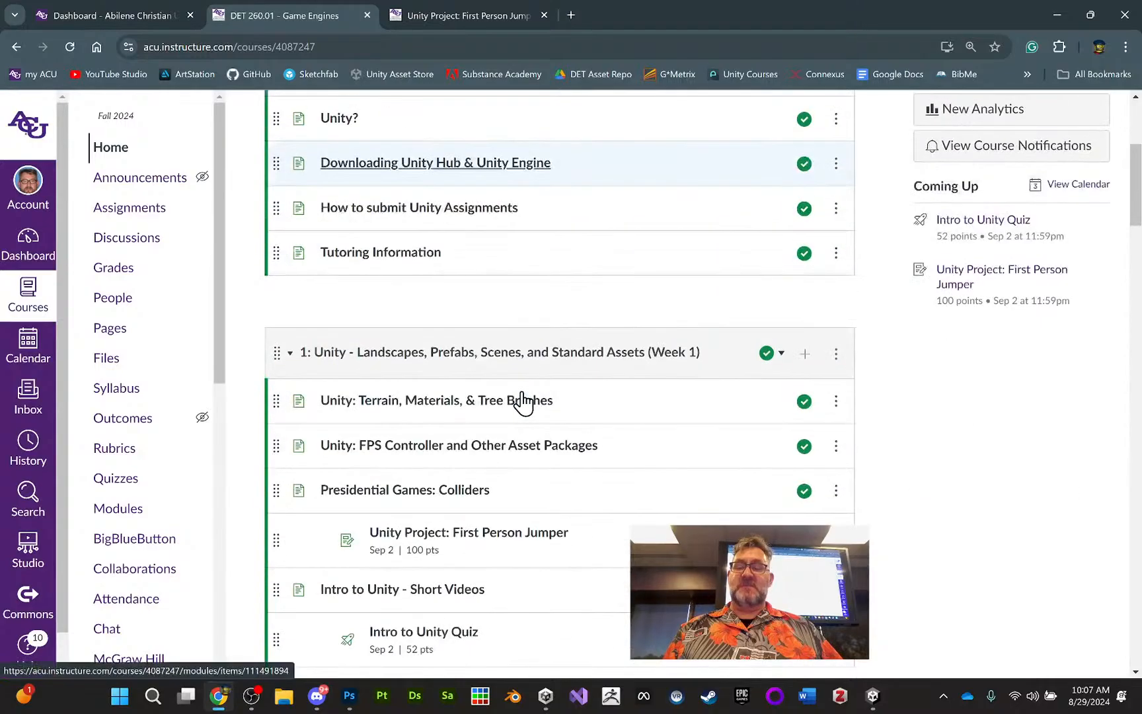
pyautogui.click(523, 395)
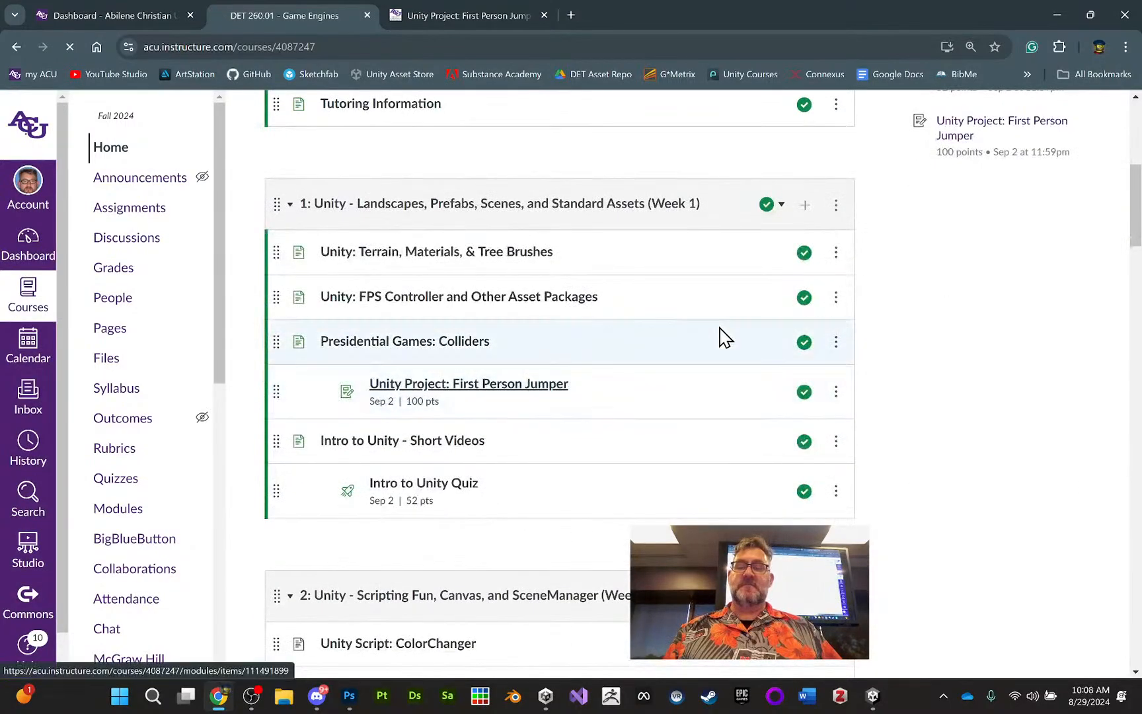
pyautogui.scroll(-20, 661, 350)
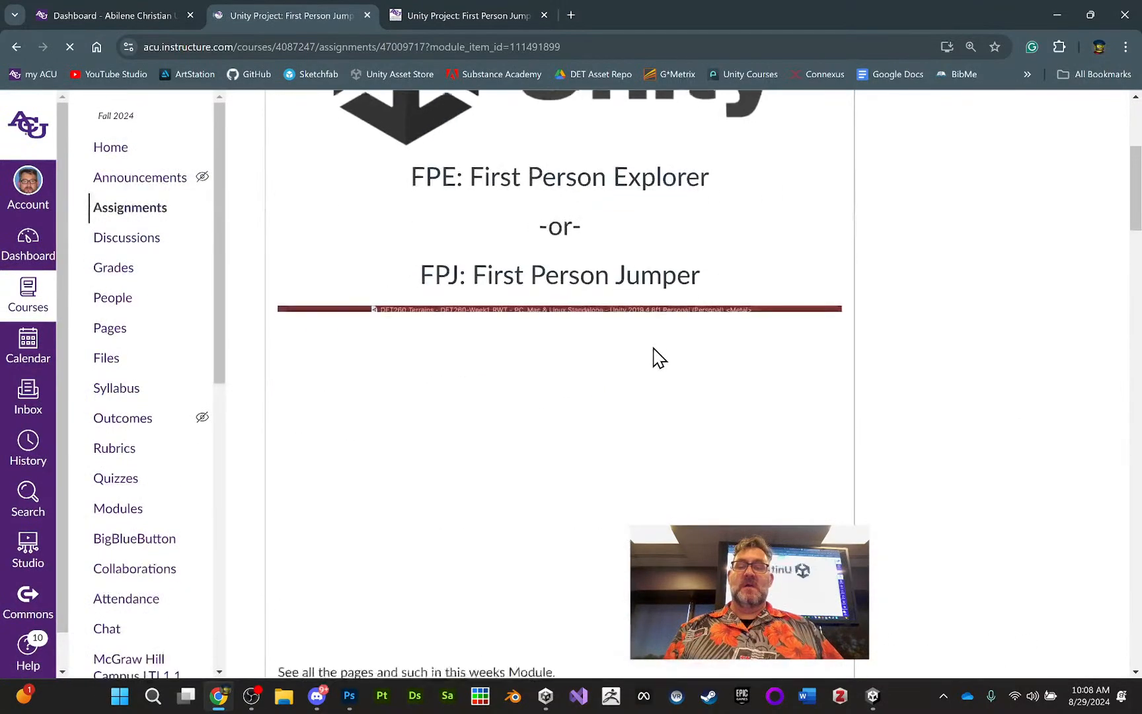
pyautogui.scroll(-20, 653, 350)
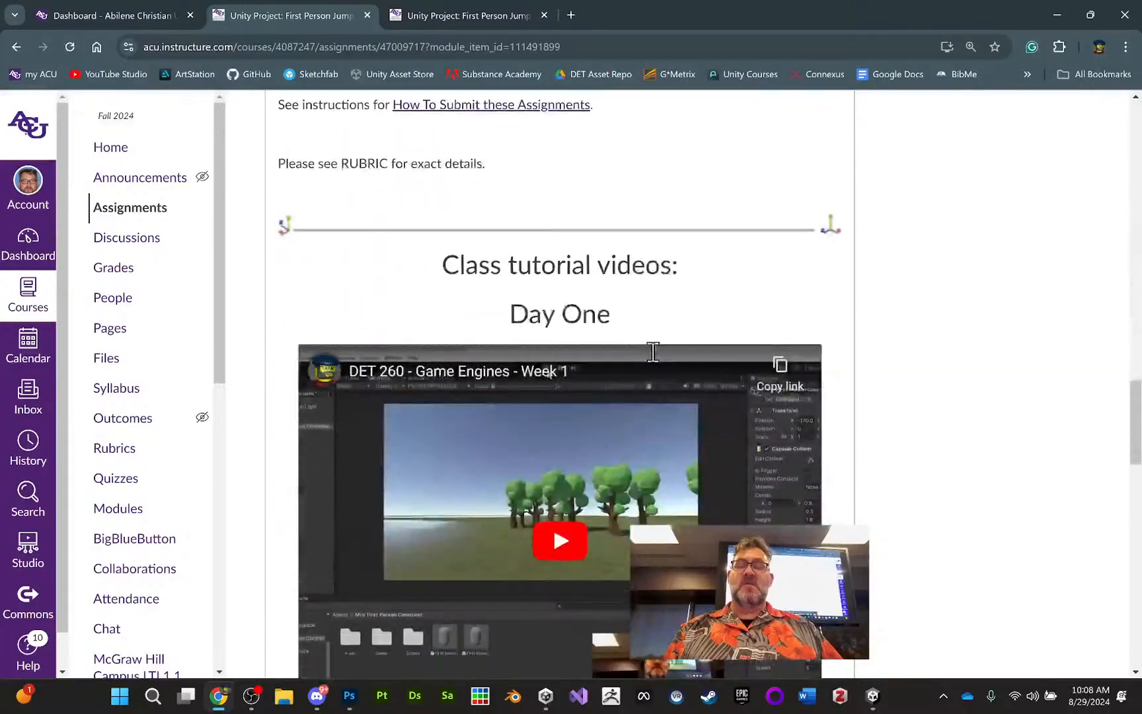
# Step: Read through the FPE Rubric criteria, highlighting the Mini-FPS Controller wording and the extra credit entry
pyautogui.scroll(1, 653, 352)
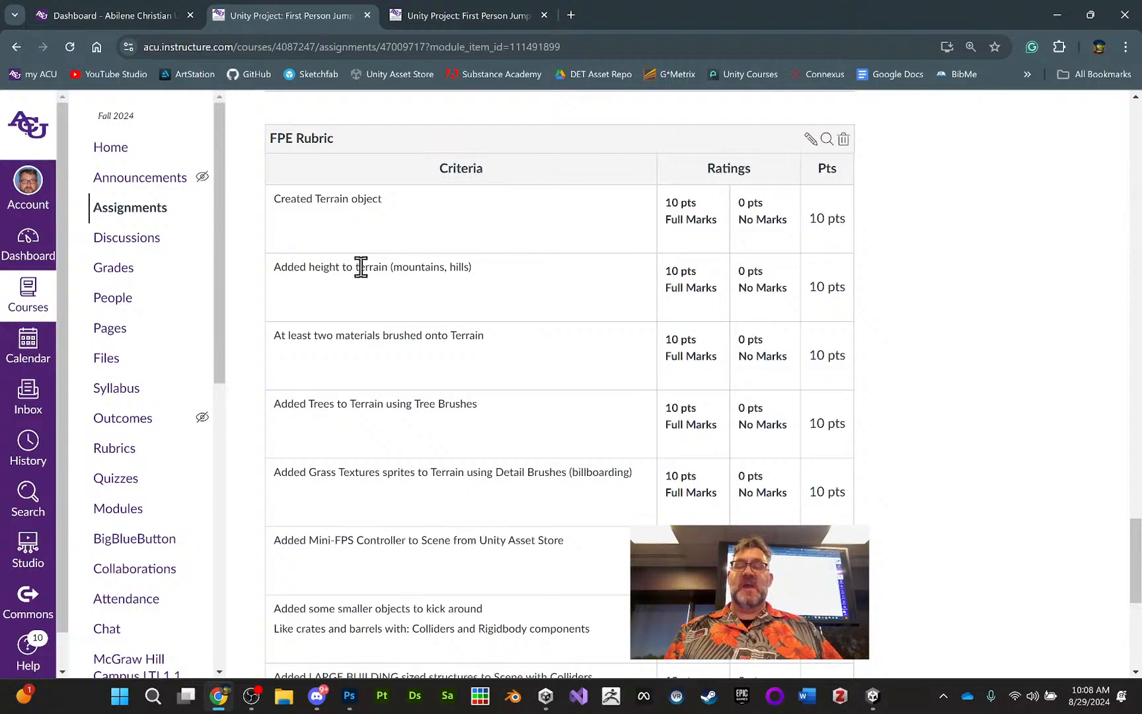
pyautogui.scroll(-1, 375, 337)
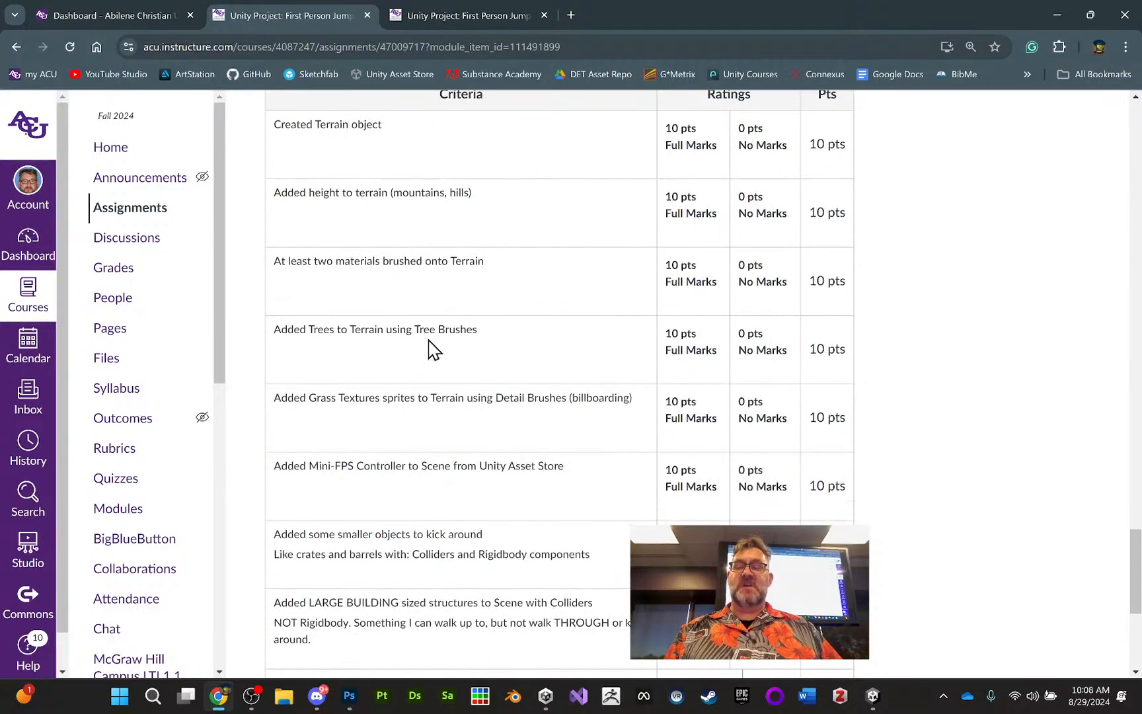
pyautogui.scroll(-1, 550, 387)
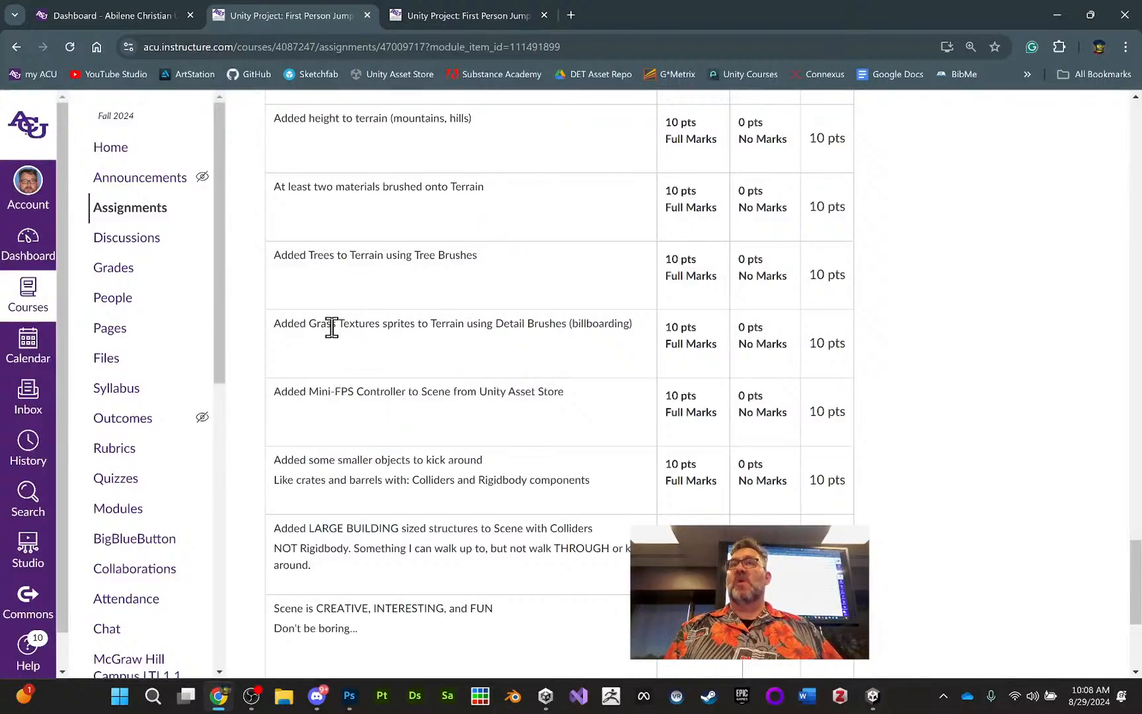
pyautogui.scroll(-1, 450, 329)
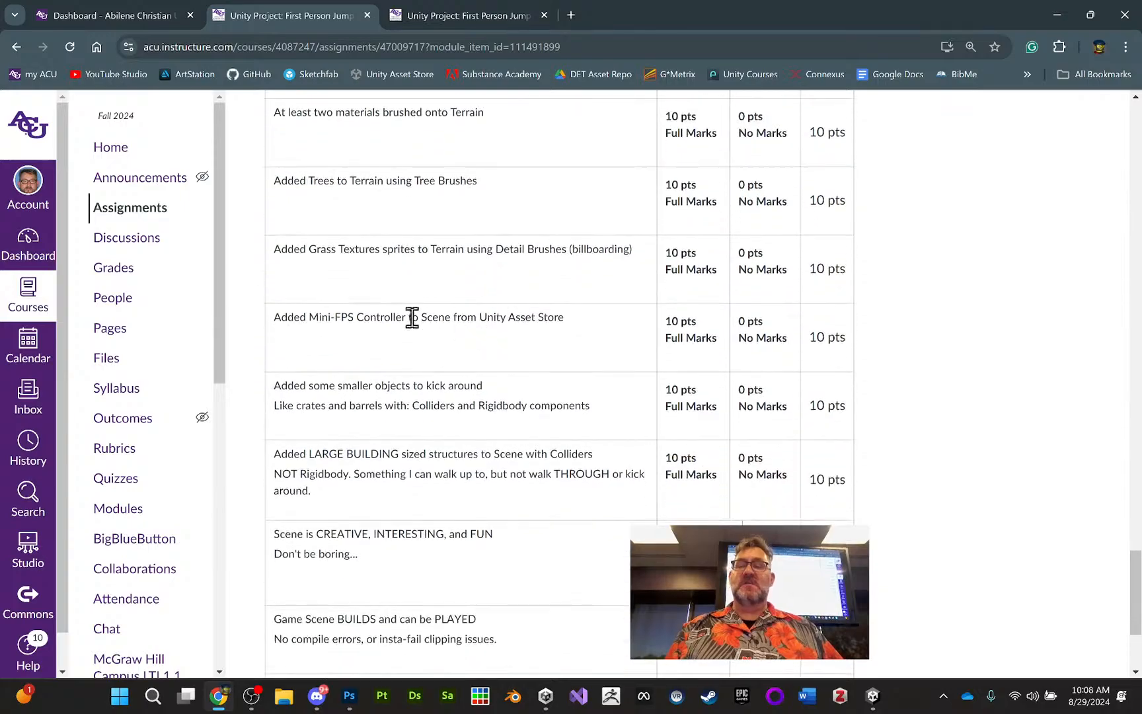
pyautogui.moveTo(309, 318); pyautogui.dragTo(428, 322)
pyautogui.scroll(-2, 444, 408)
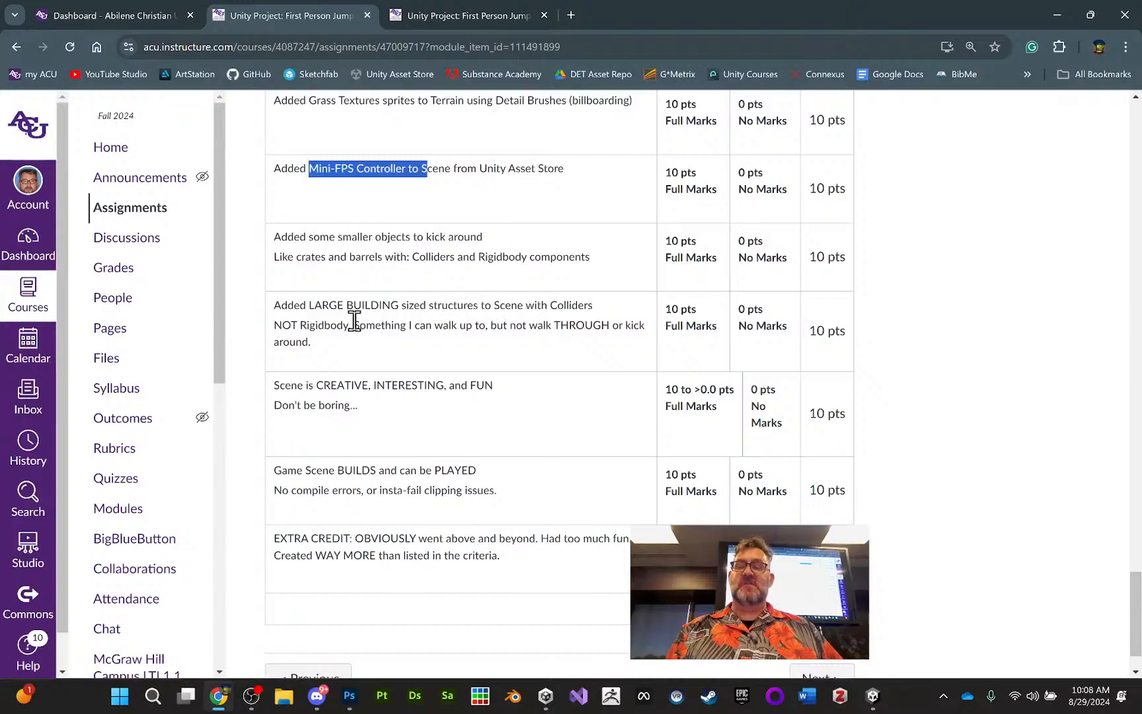
pyautogui.scroll(-1, 438, 328)
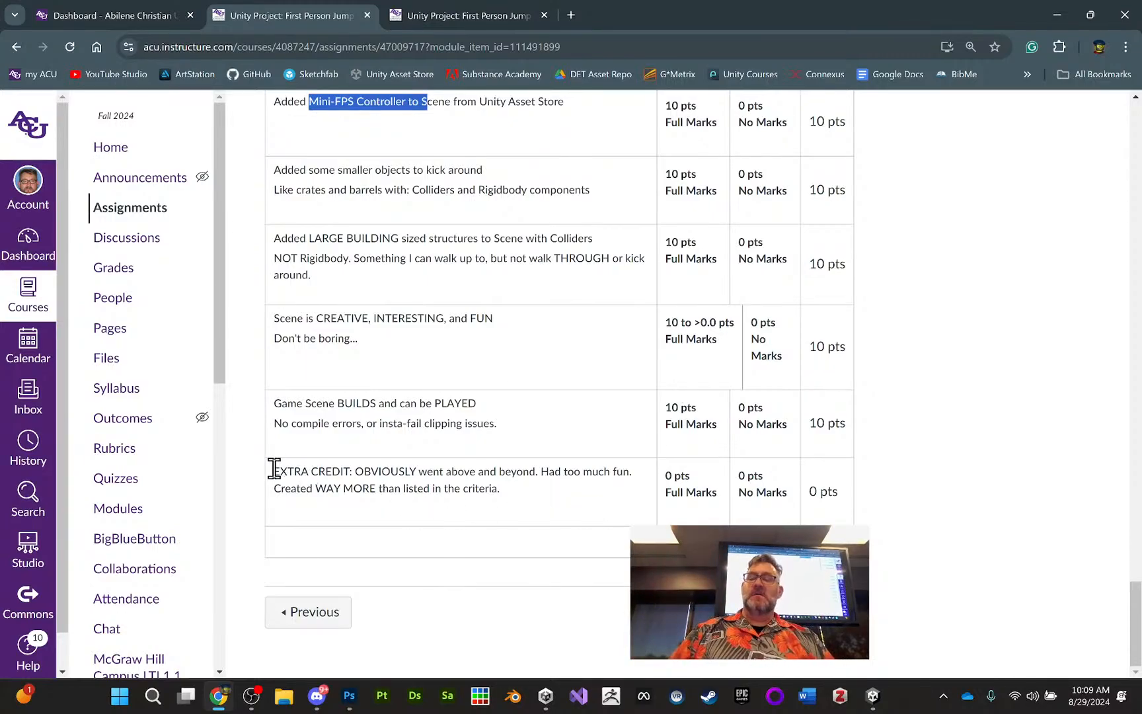
pyautogui.moveTo(273, 470); pyautogui.dragTo(520, 497)
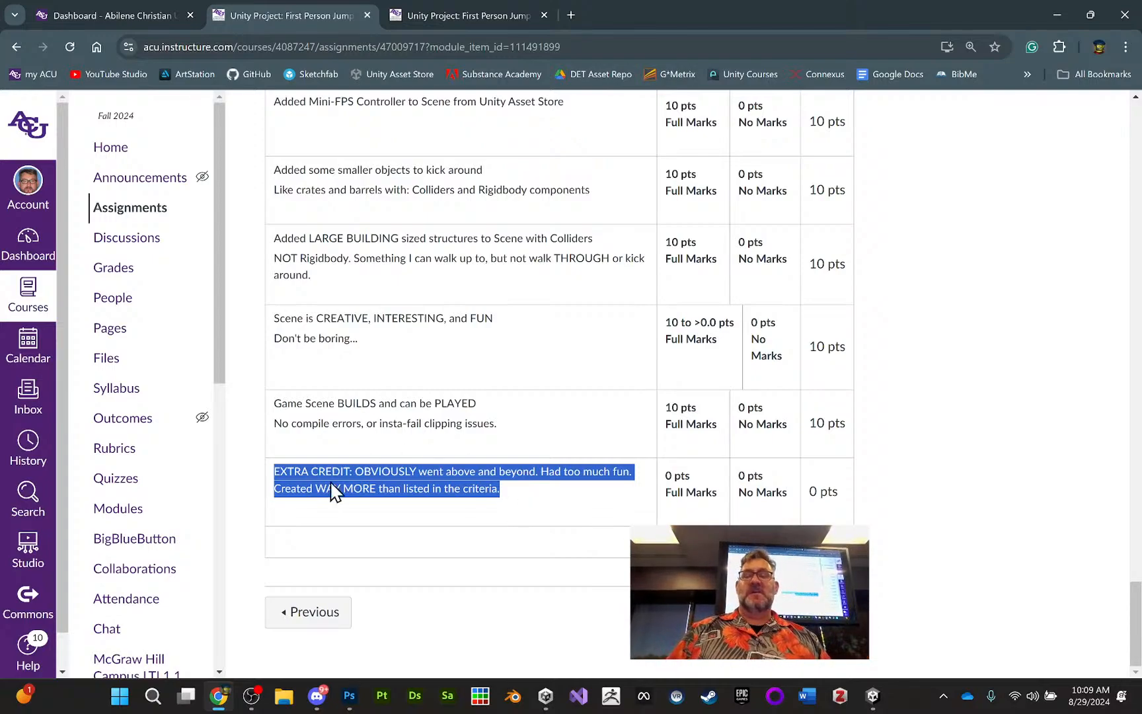
pyautogui.click(469, 484)
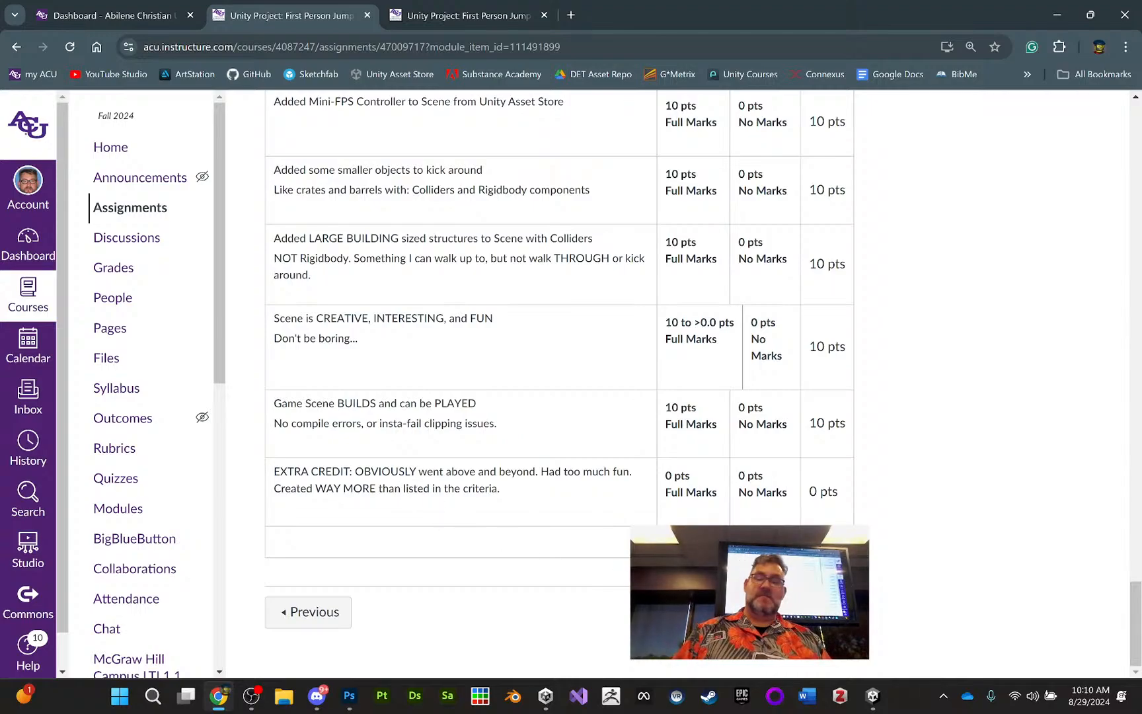
# Step: Review the assignment's Day Two section, submission details and rubric once more, and switch to OBS
pyautogui.scroll(10, 561, 370)
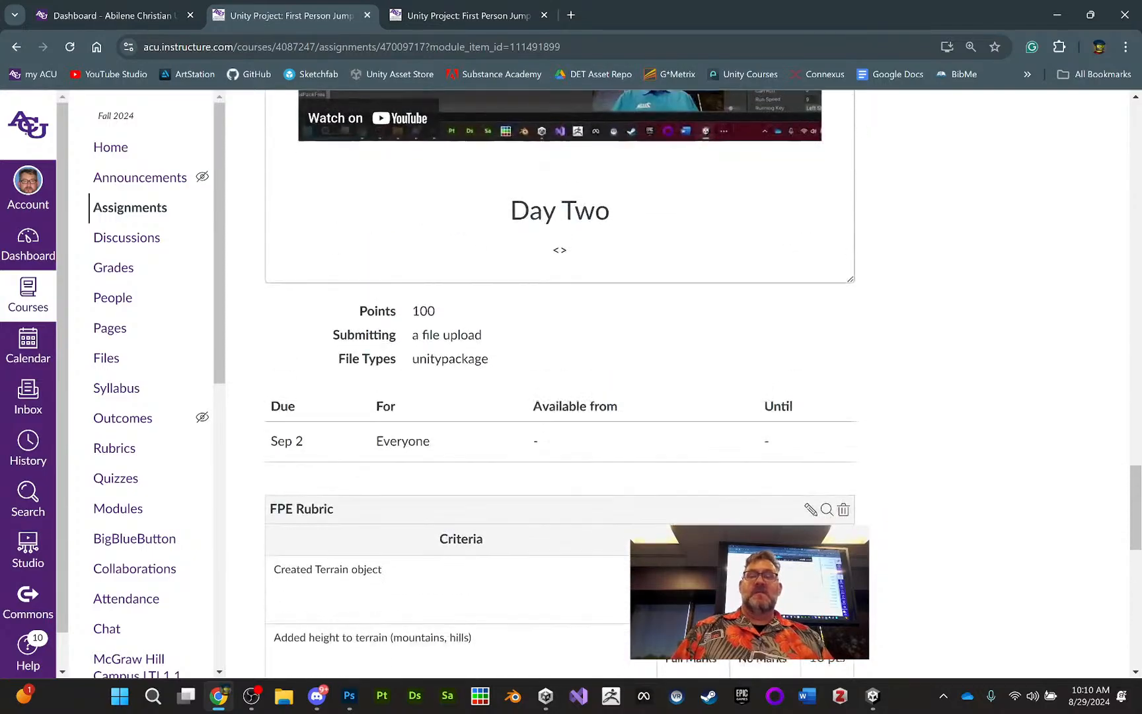
pyautogui.scroll(-7, 560, 370)
pyautogui.scroll(-2, 561, 370)
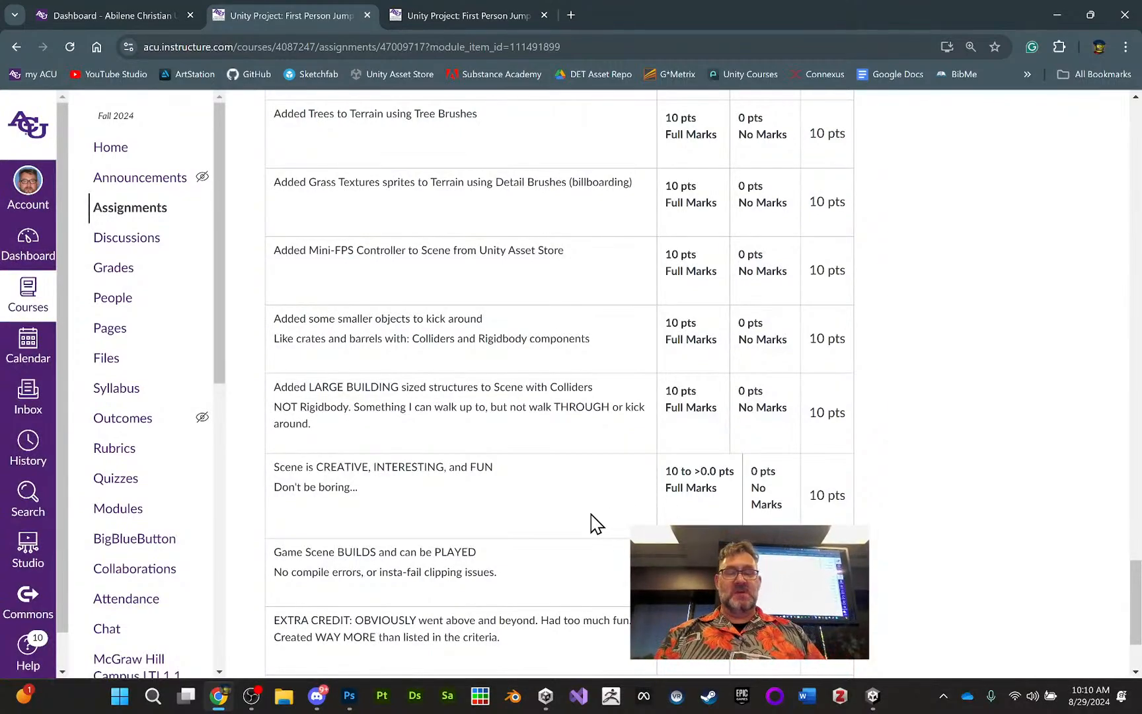
pyautogui.scroll(-1, 592, 522)
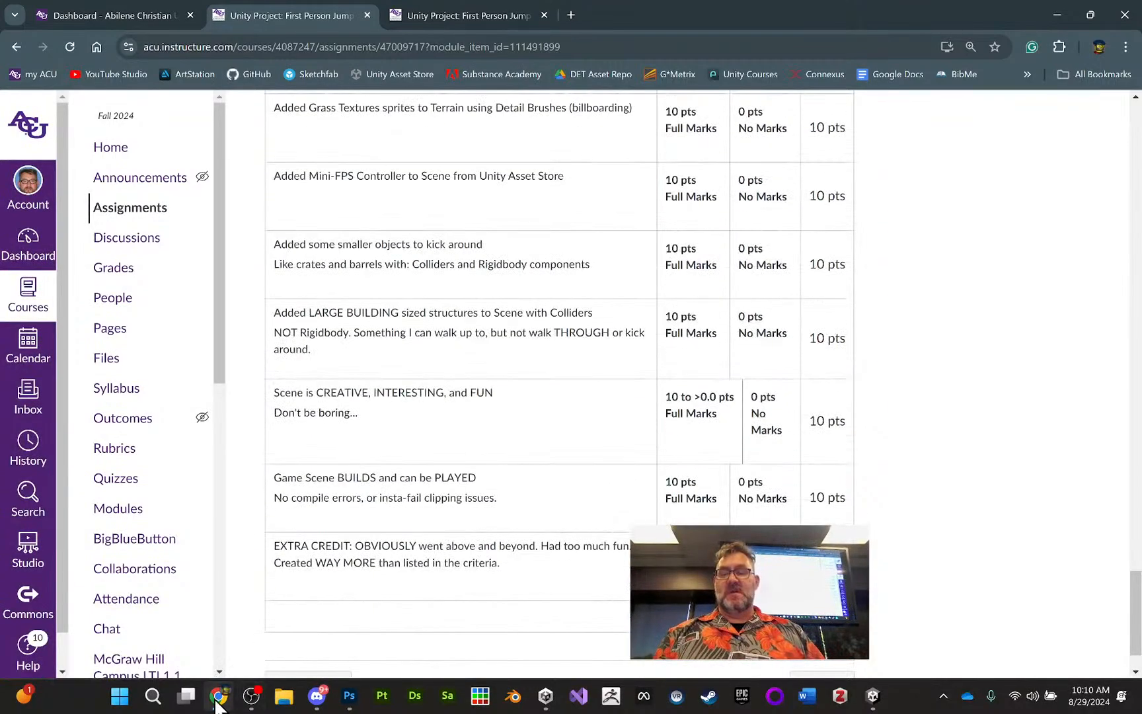
pyautogui.moveTo(219, 703)
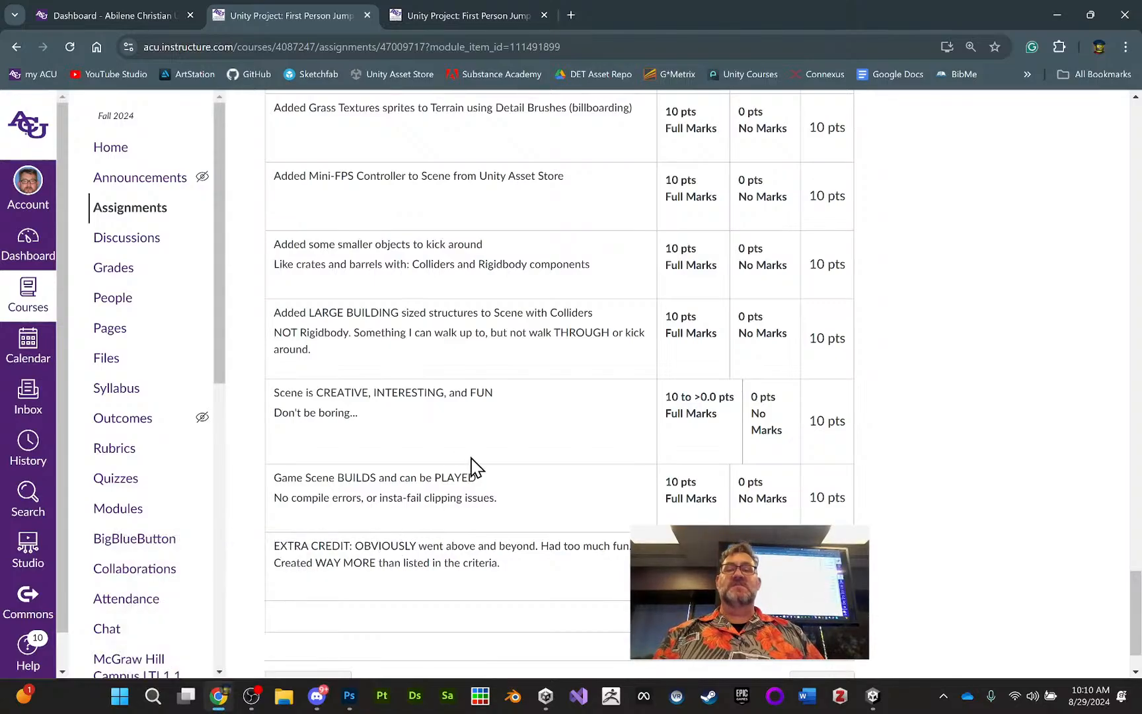
pyautogui.scroll(4, 474, 467)
pyautogui.scroll(8, 475, 469)
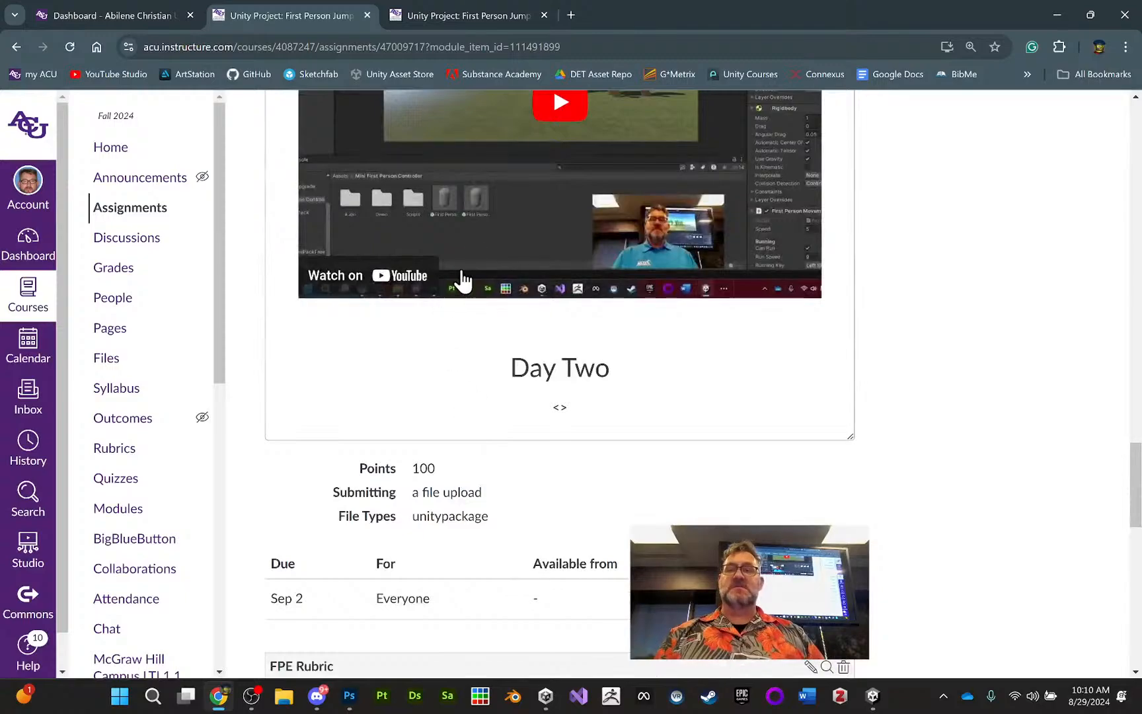
pyautogui.click(251, 695)
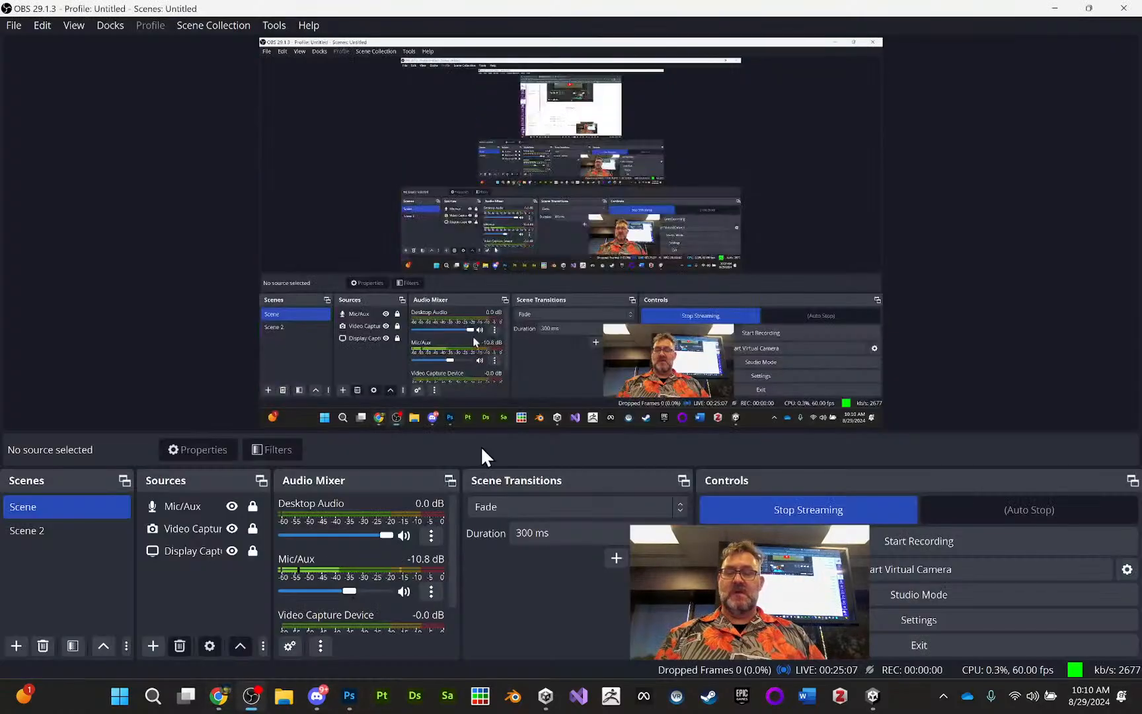